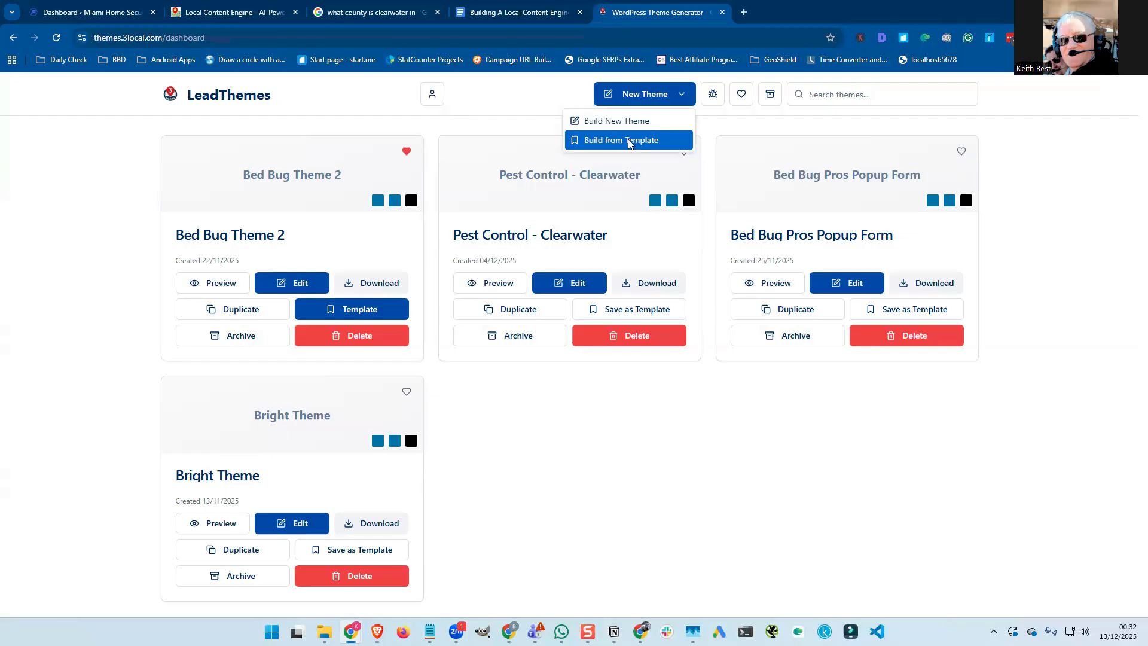
Dismiss the new-theme choices and close the bug report form without submitting.
click(565, 92)
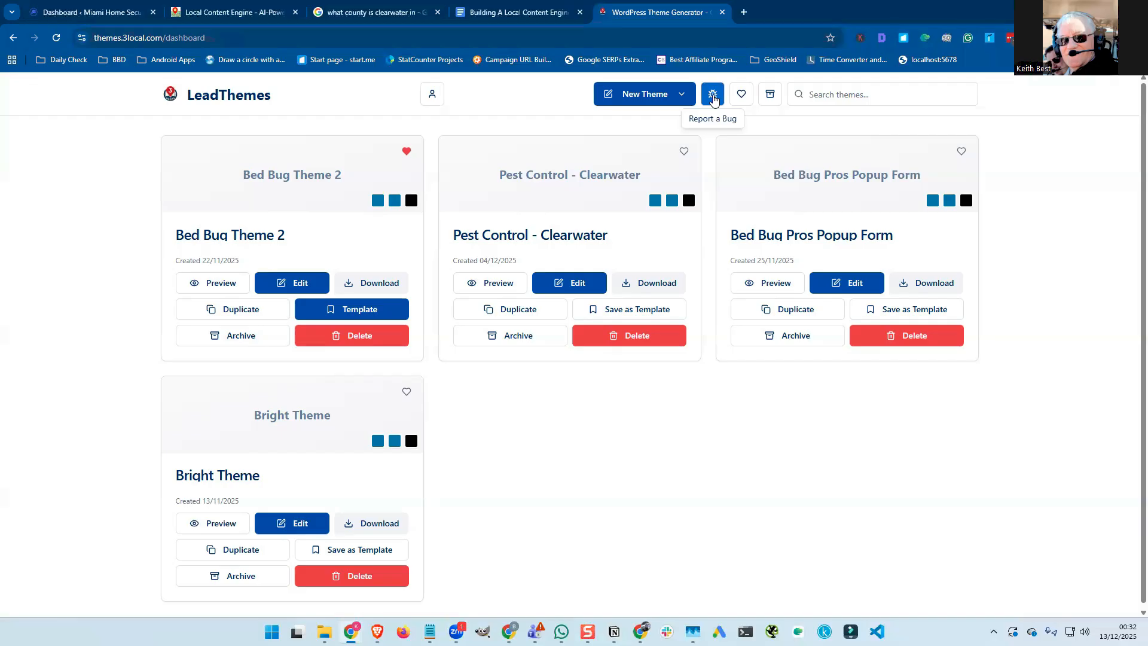
click(714, 100)
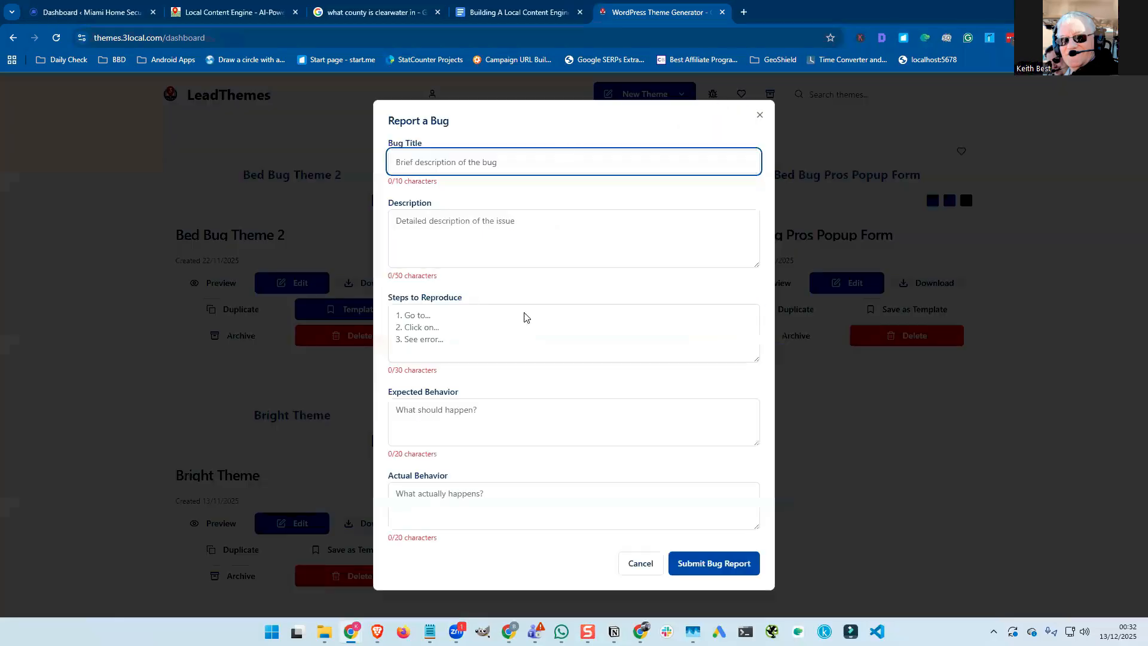
click(760, 115)
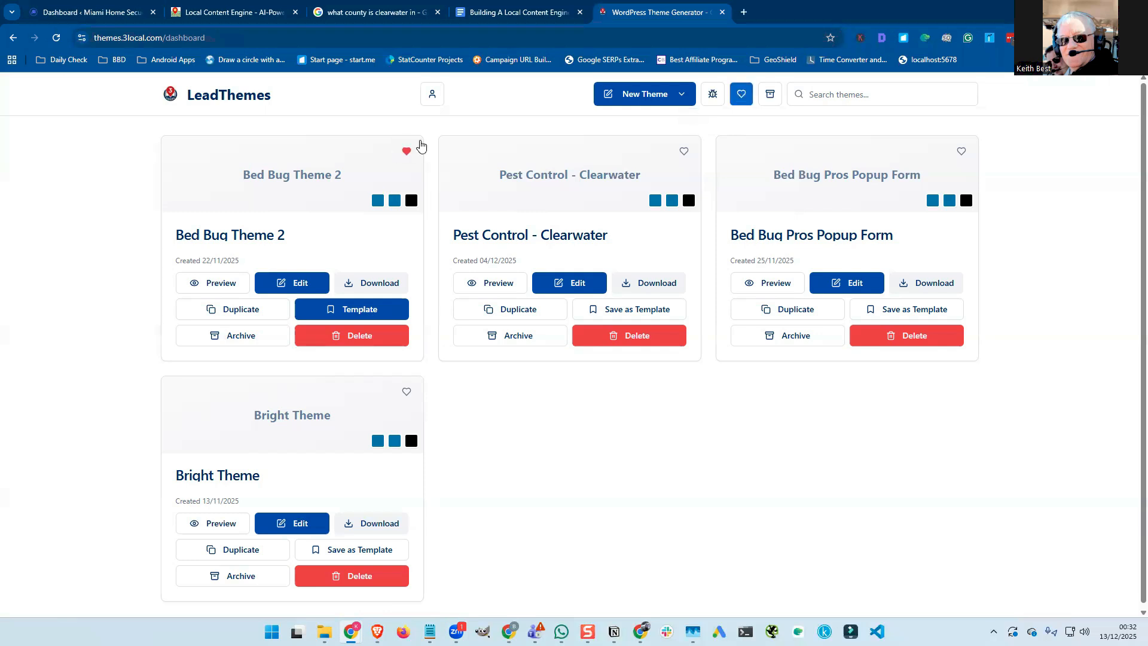
Favourite Pest Control - Clearwater, checking the Favorites and Archived filters before returning to active themes.
click(741, 97)
click(746, 100)
click(684, 152)
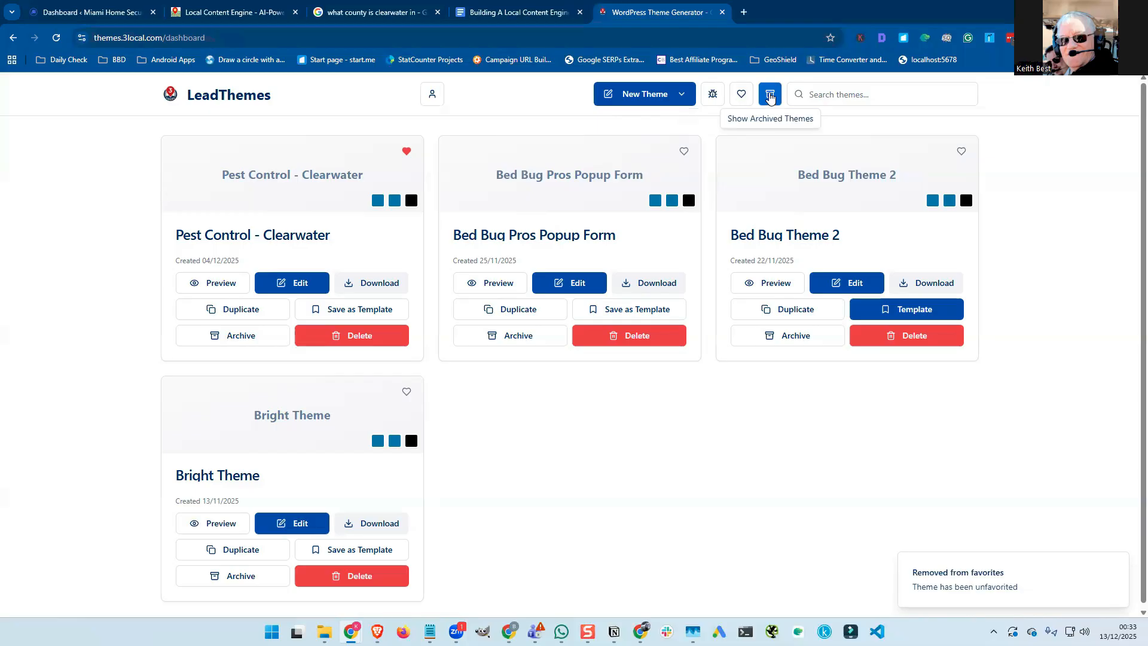
click(770, 99)
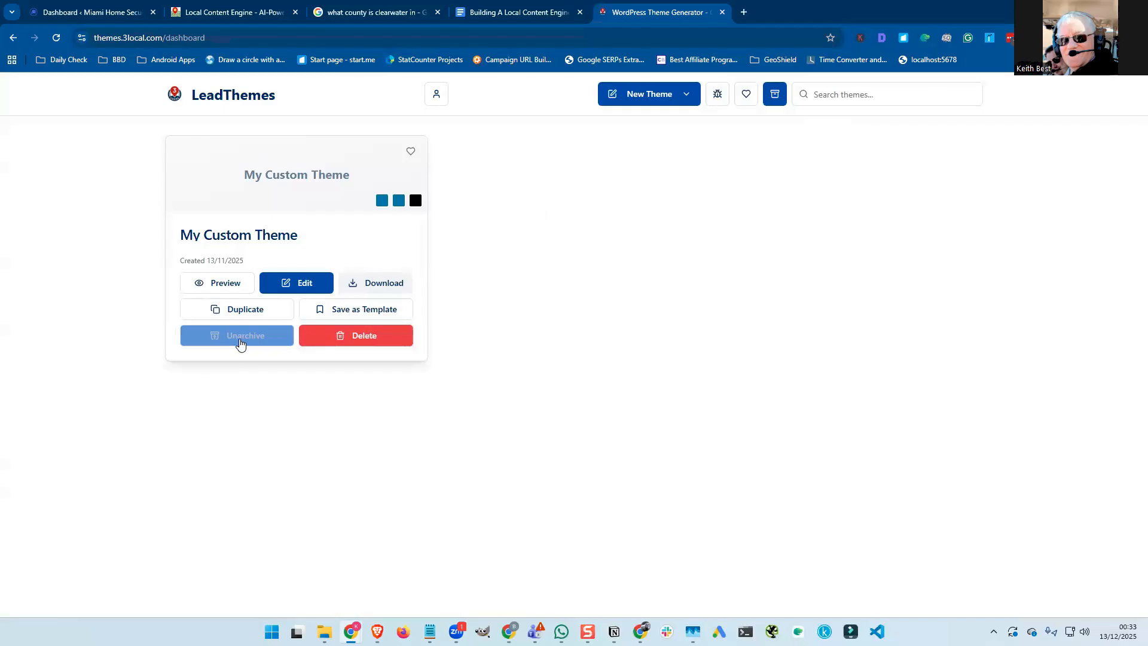
click(775, 96)
click(824, 95)
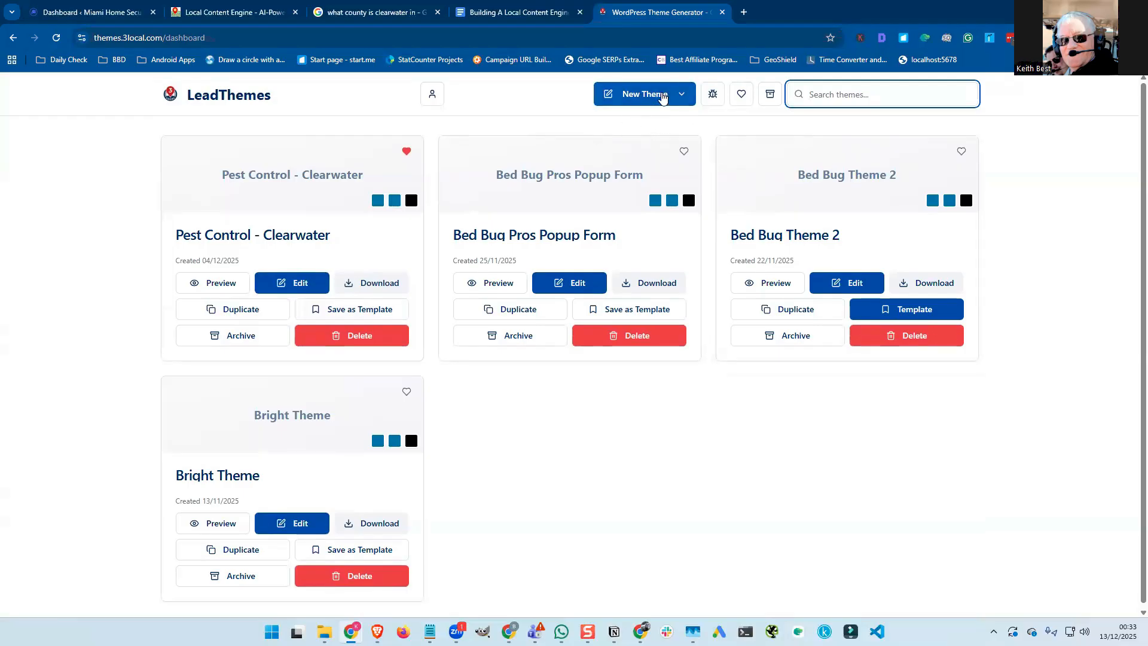
Open the New Theme dropdown to show the theme creation options.
click(663, 98)
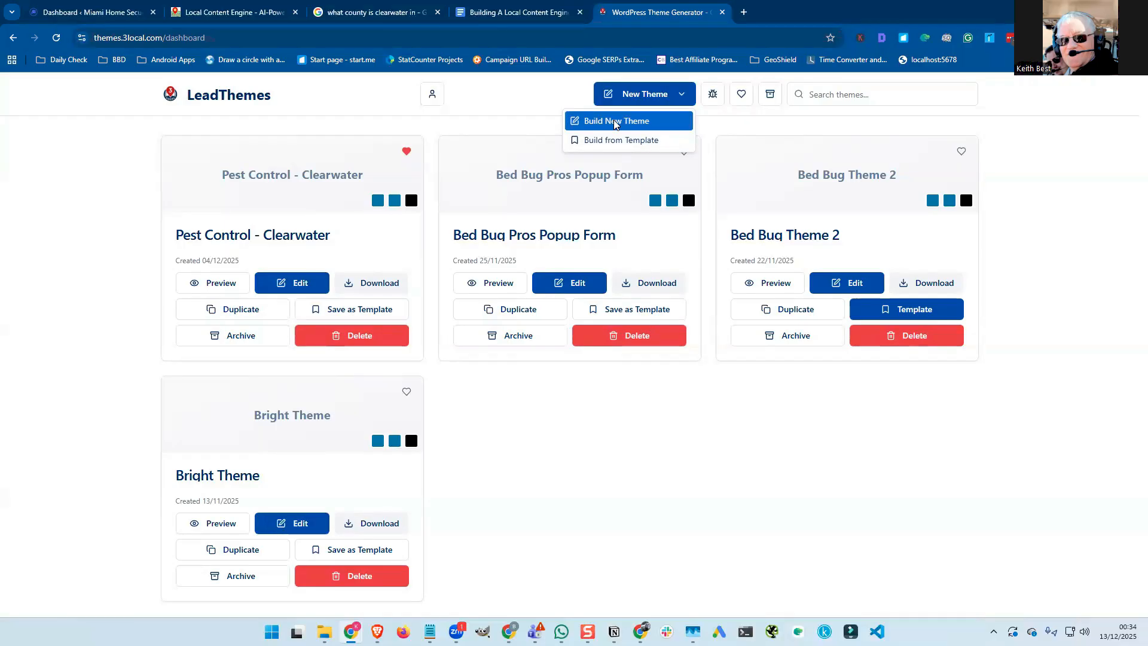
Start a brand-new theme with Build New Theme.
click(616, 123)
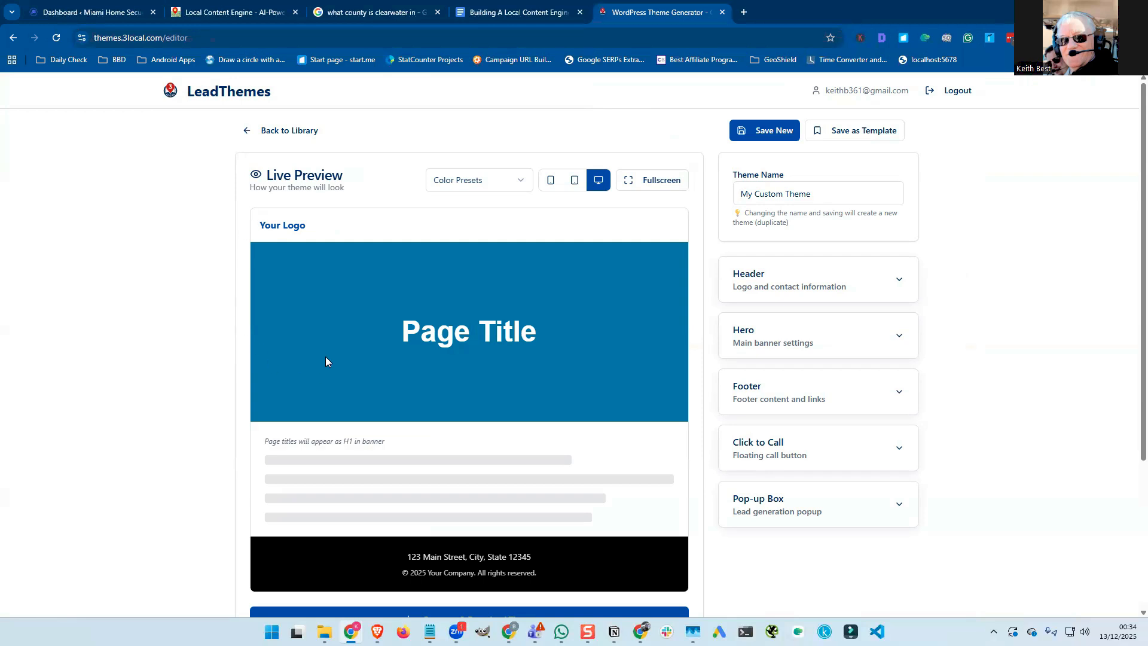
scroll(351, 274, down, 2)
scroll(351, 274, down, 4)
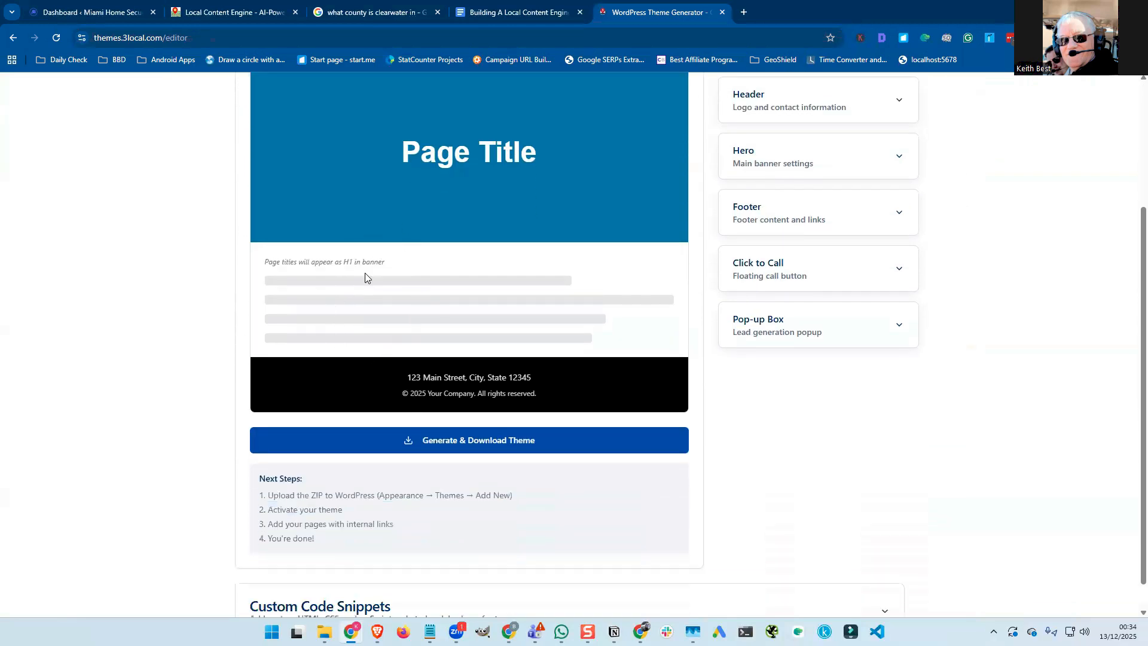
scroll(355, 335, up, 4)
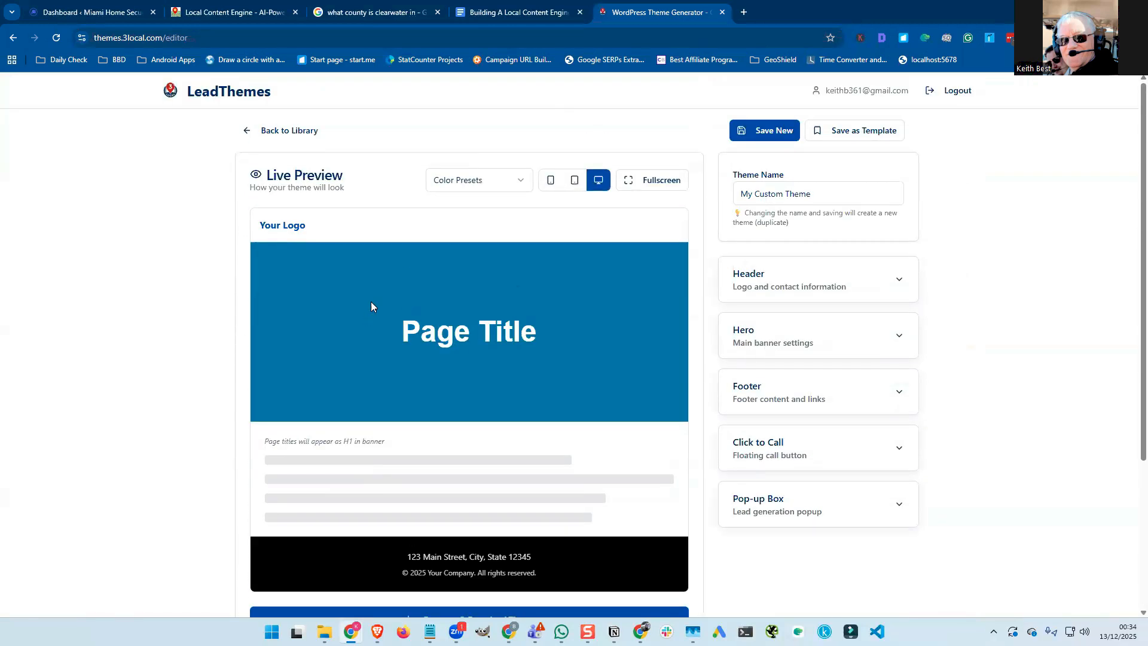
Try the Vibrant, Minimal and Dark Mode colour presets, then apply Professional.
click(518, 183)
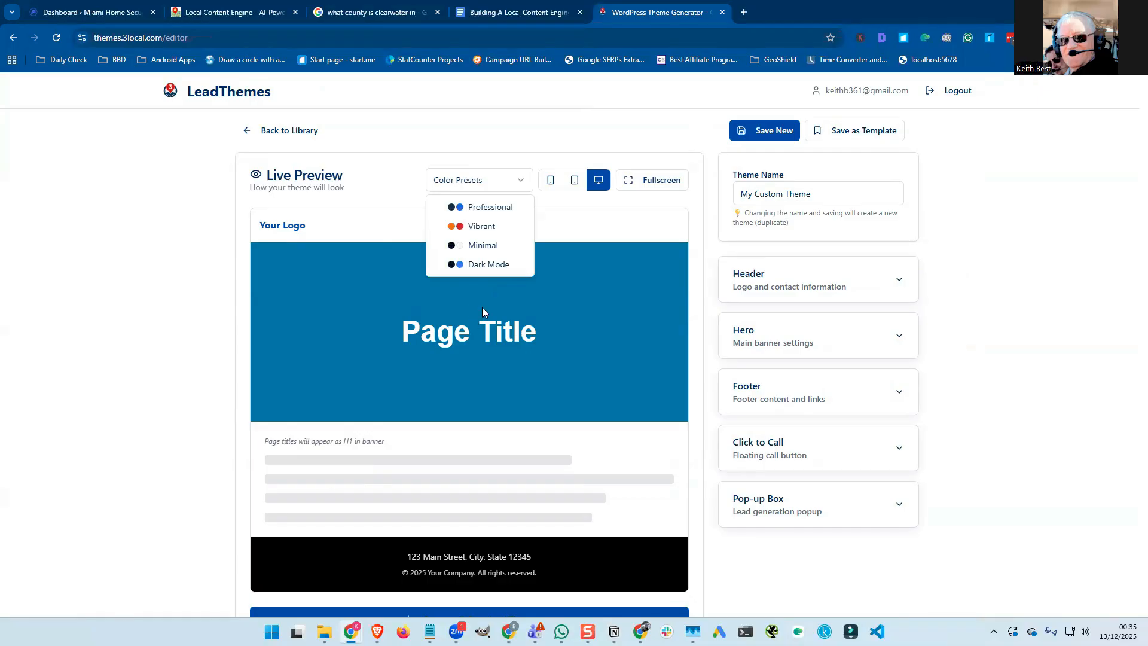
click(493, 231)
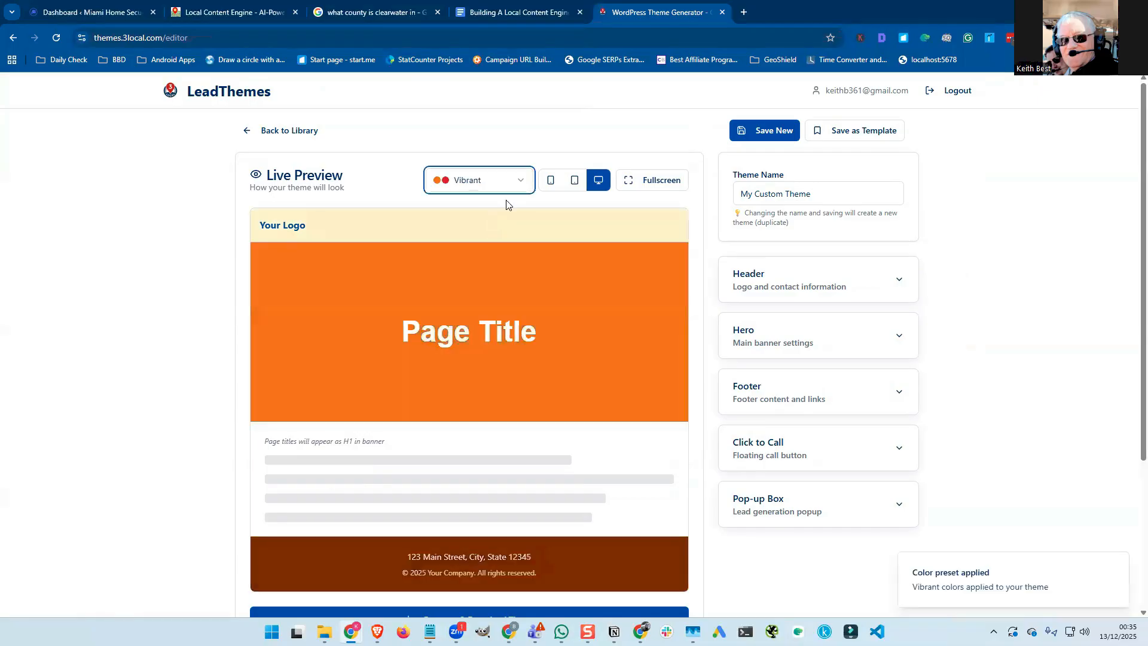
click(514, 183)
click(501, 251)
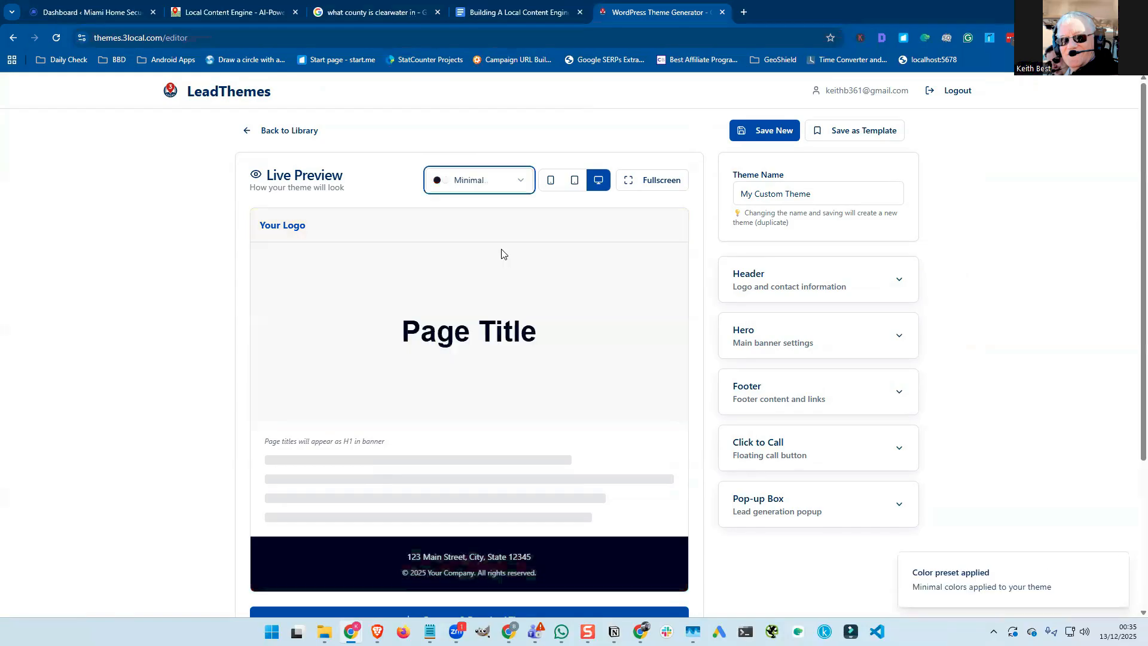
click(513, 184)
click(506, 263)
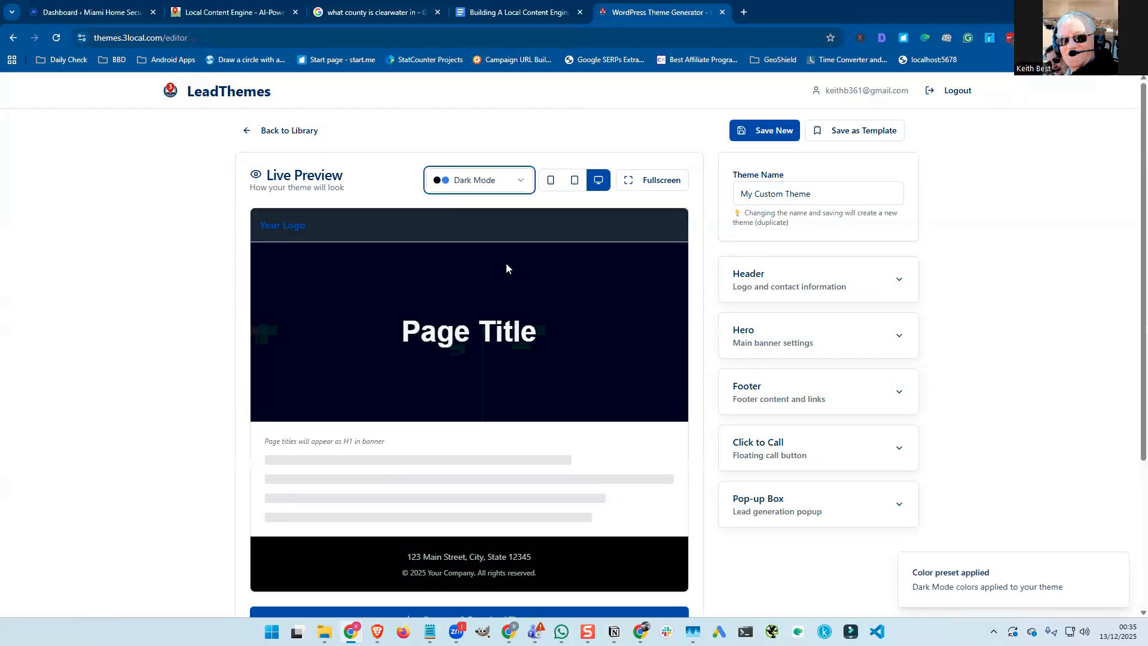
click(518, 184)
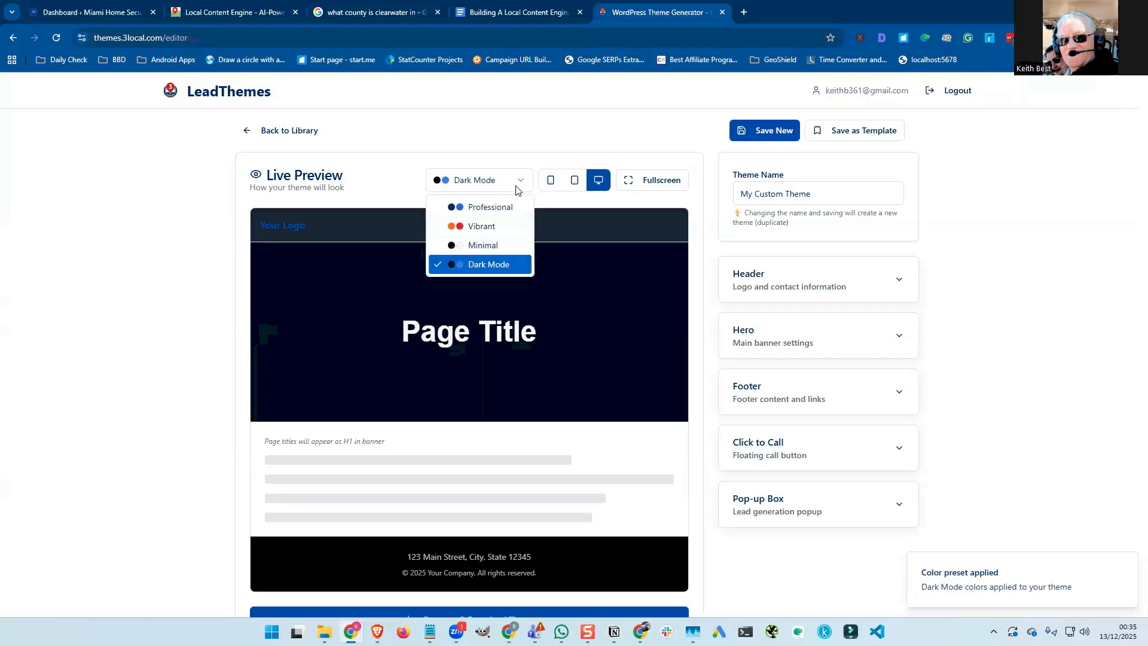
click(501, 213)
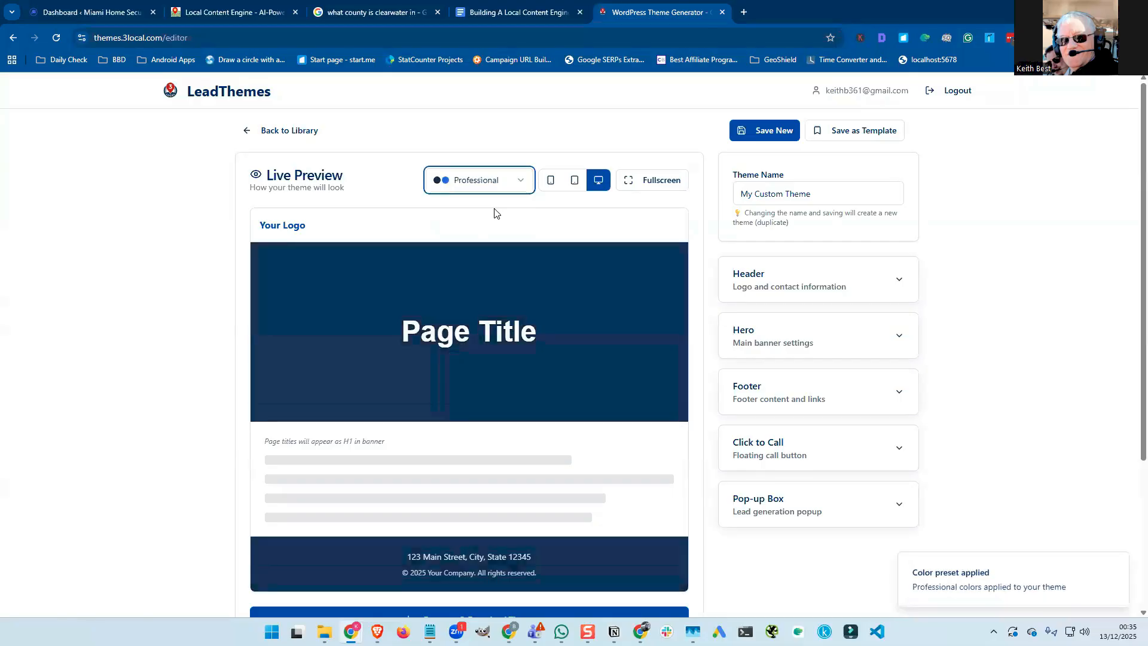
Preview the theme at phone, tablet, then desktop widths.
click(551, 186)
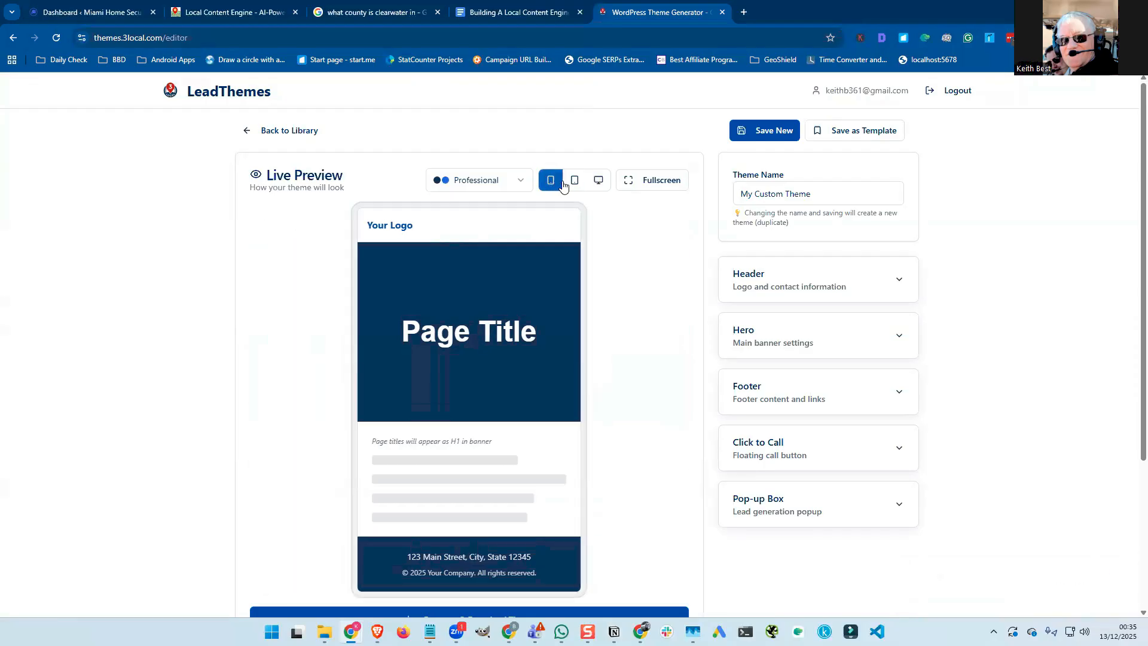
click(574, 184)
click(597, 181)
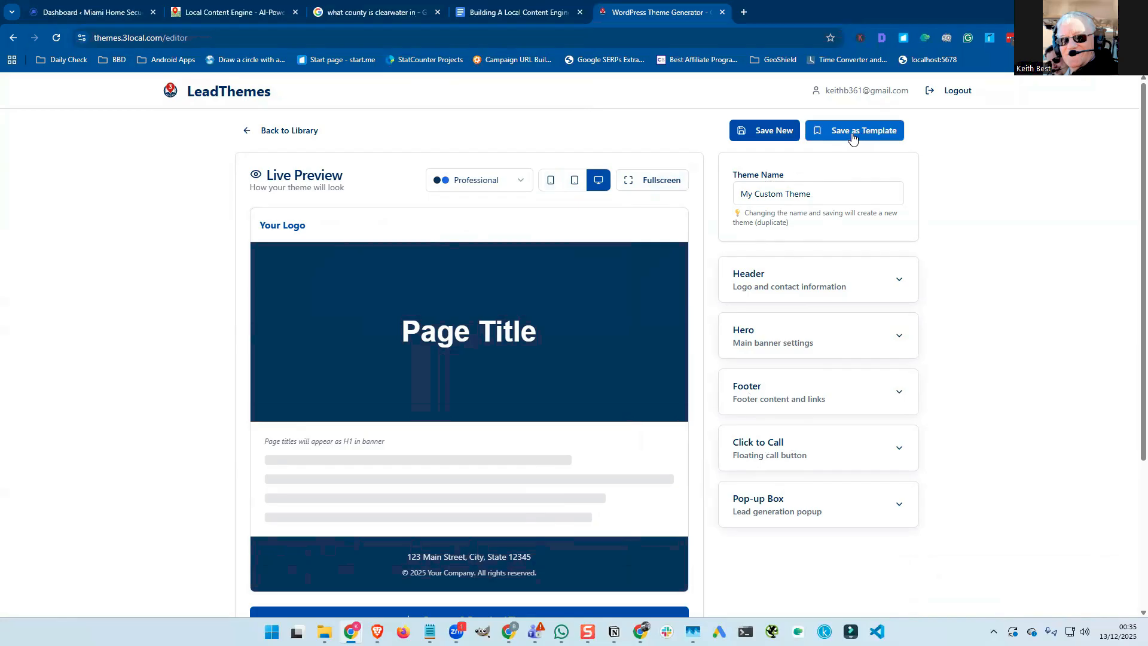
Rename the theme to 'Kitchen Fitters Dallas' and expand the Header settings panel.
click(748, 196)
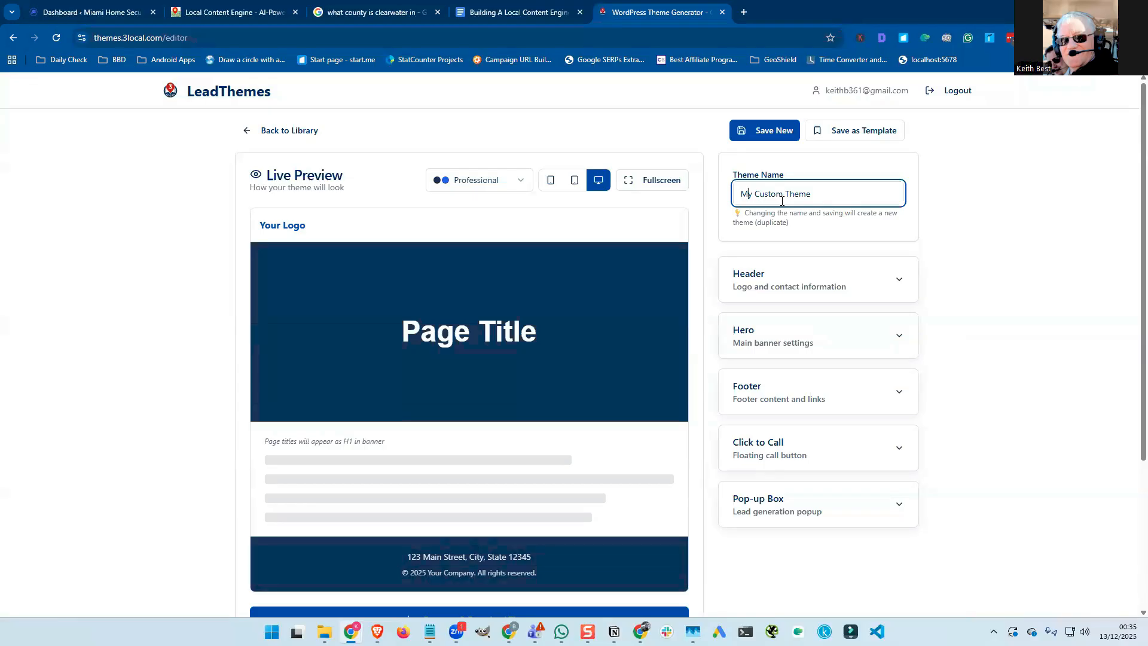
triple_click(749, 196)
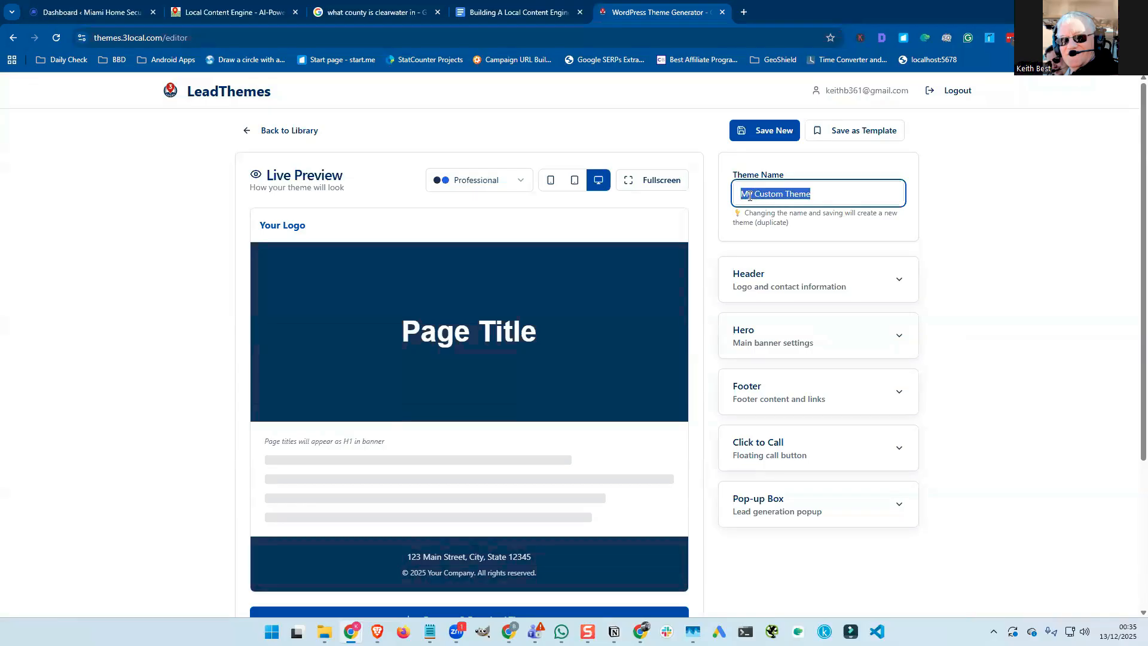
text(Ki)
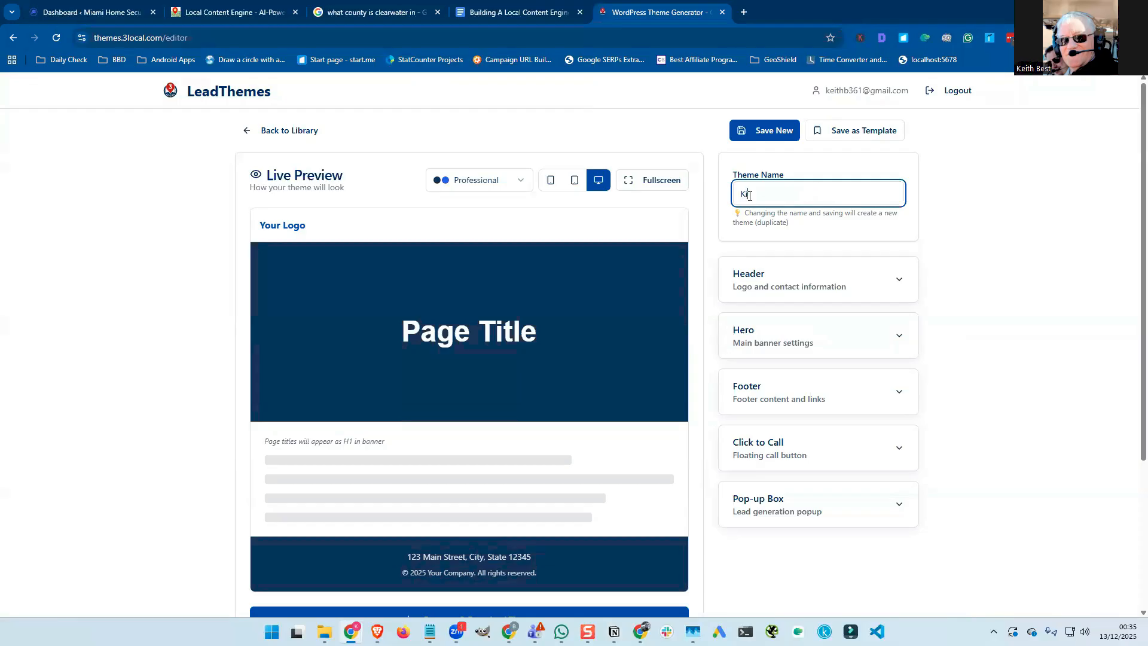
text(tche Fitters)
text(Da)
text(llas)
text(n)
scroll(720, 224, down, 2)
scroll(721, 224, up, 2)
click(900, 285)
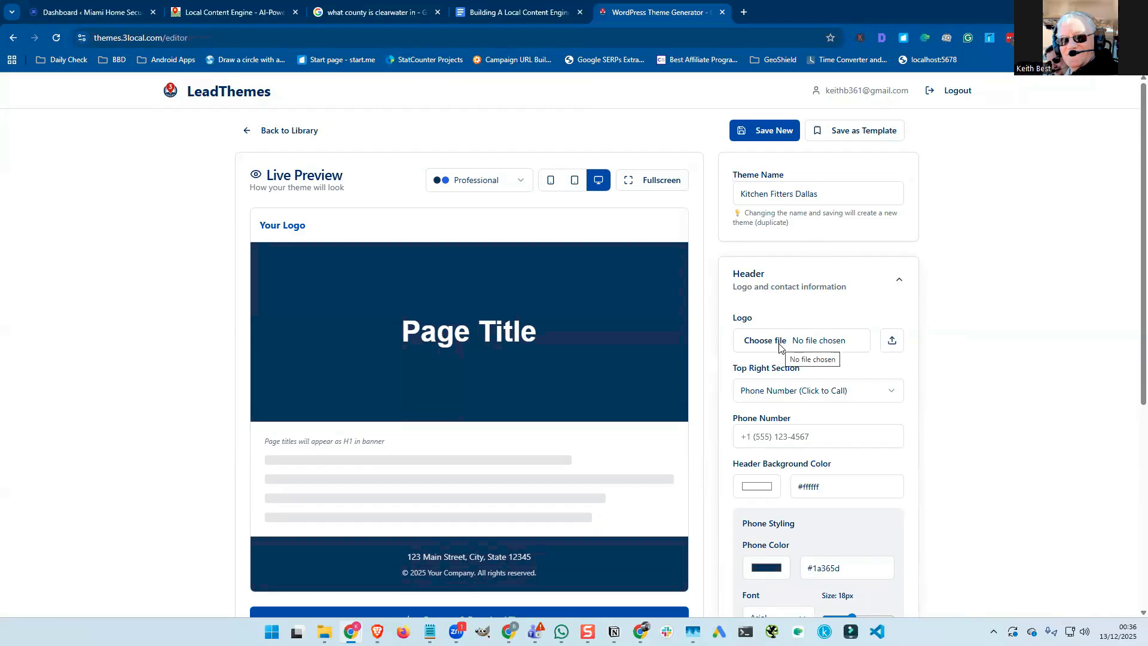
Go to canva.com in a new Chrome tab.
click(743, 13)
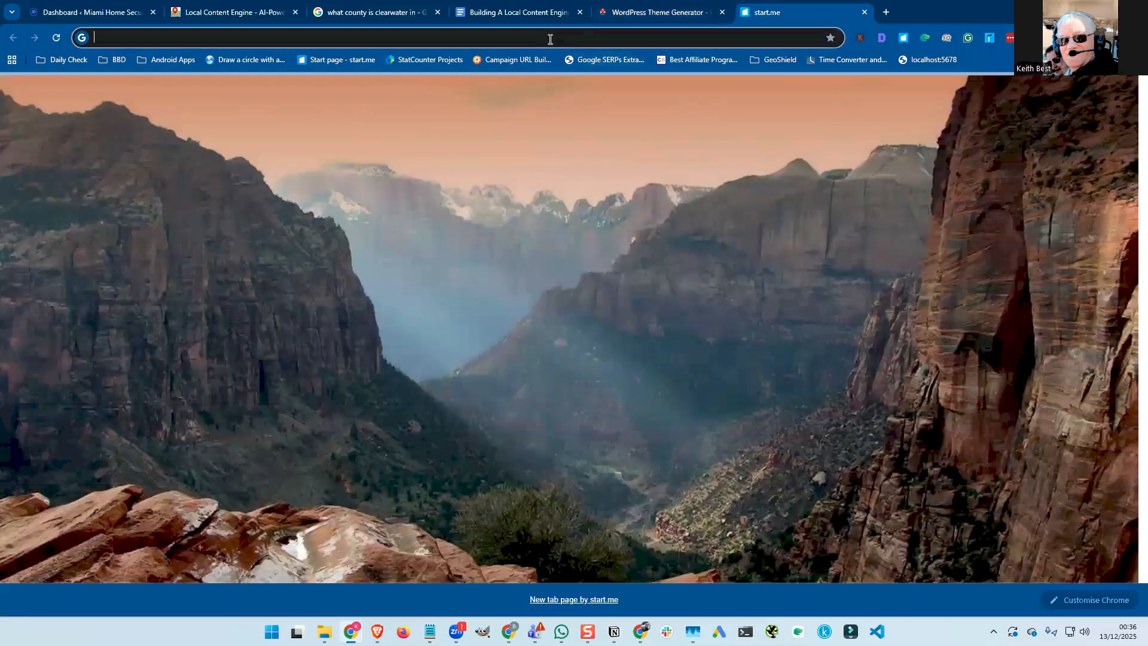
click(550, 39)
text(can)
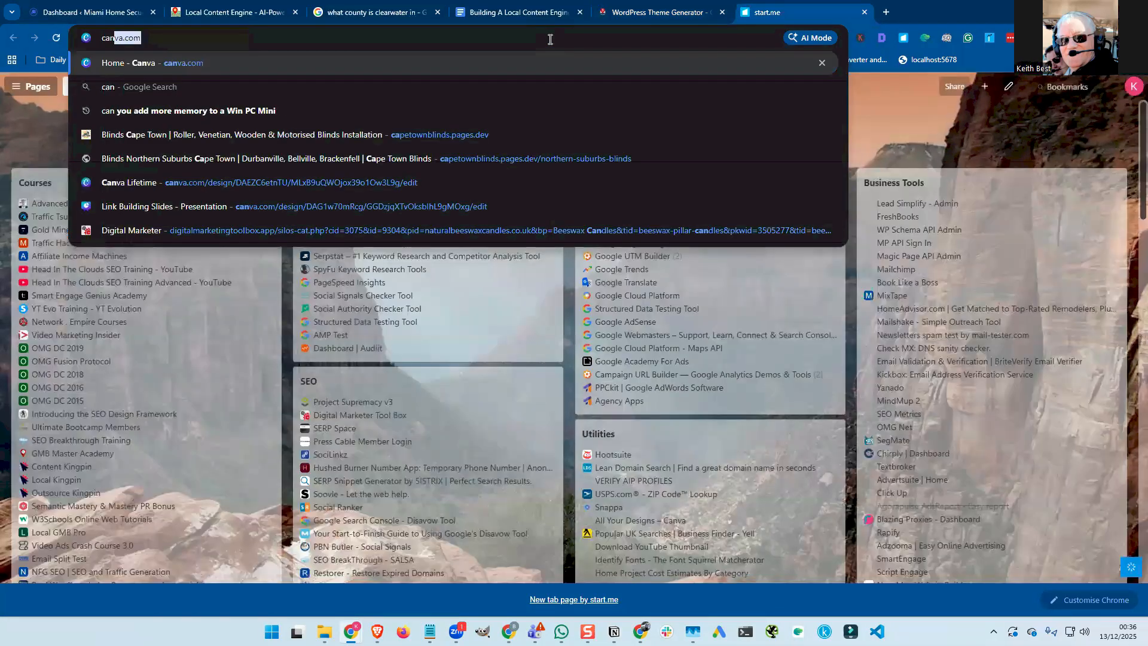
key(Return)
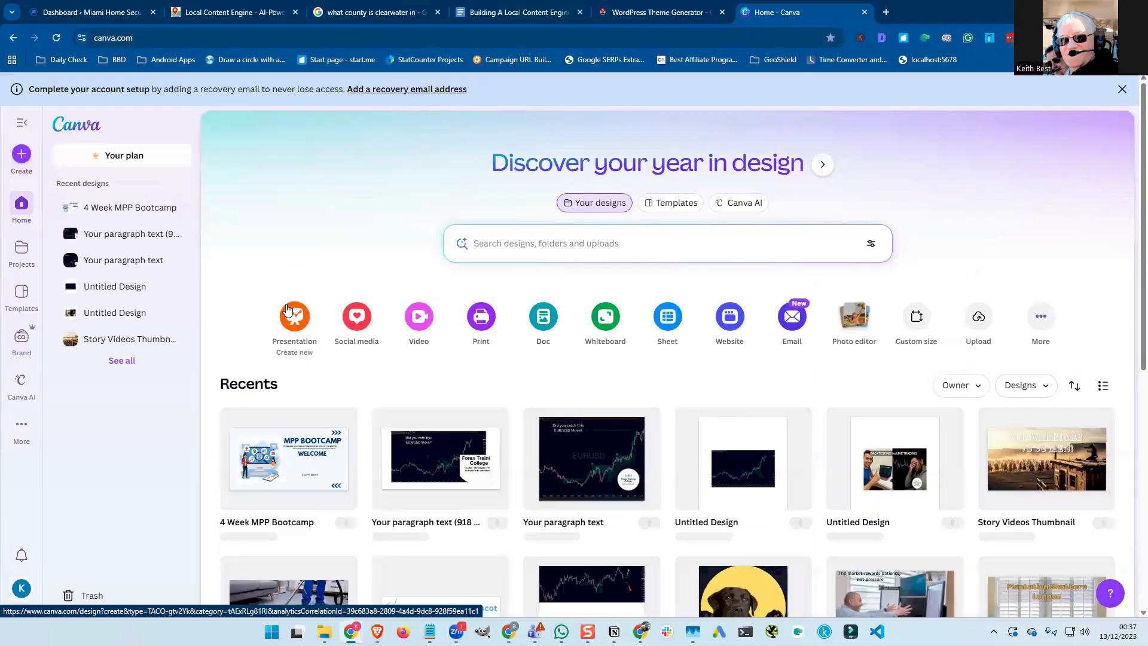
Browse recent designs and try a 'kitch' design search, then clear it.
scroll(286, 310, down, 3)
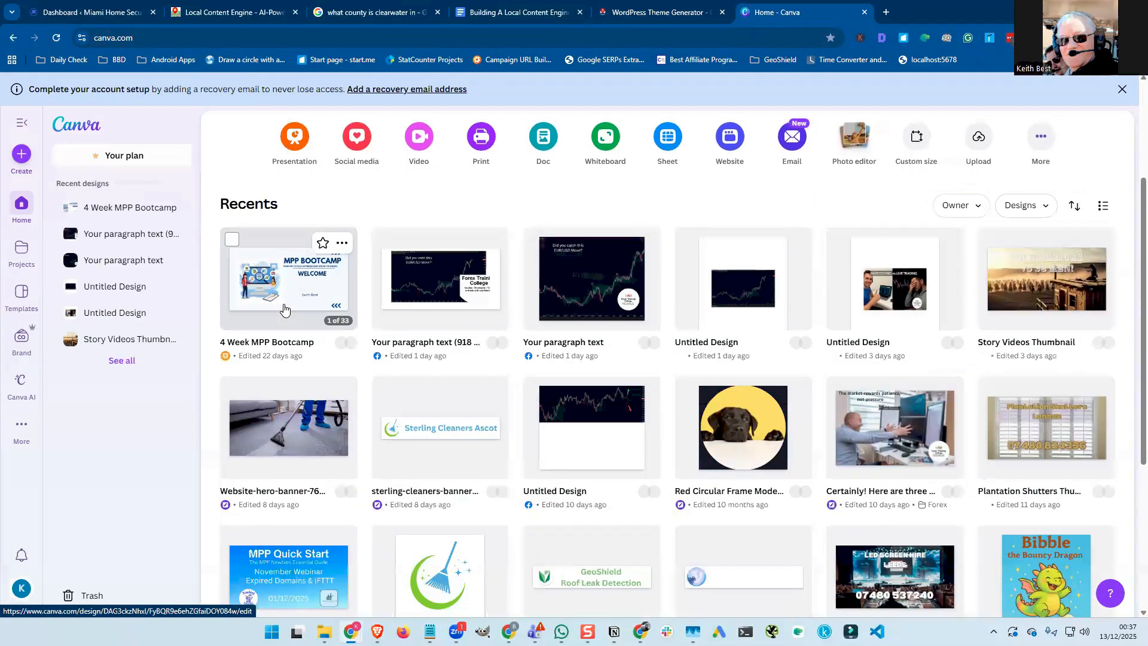
scroll(285, 309, down, 2)
scroll(284, 309, down, 2)
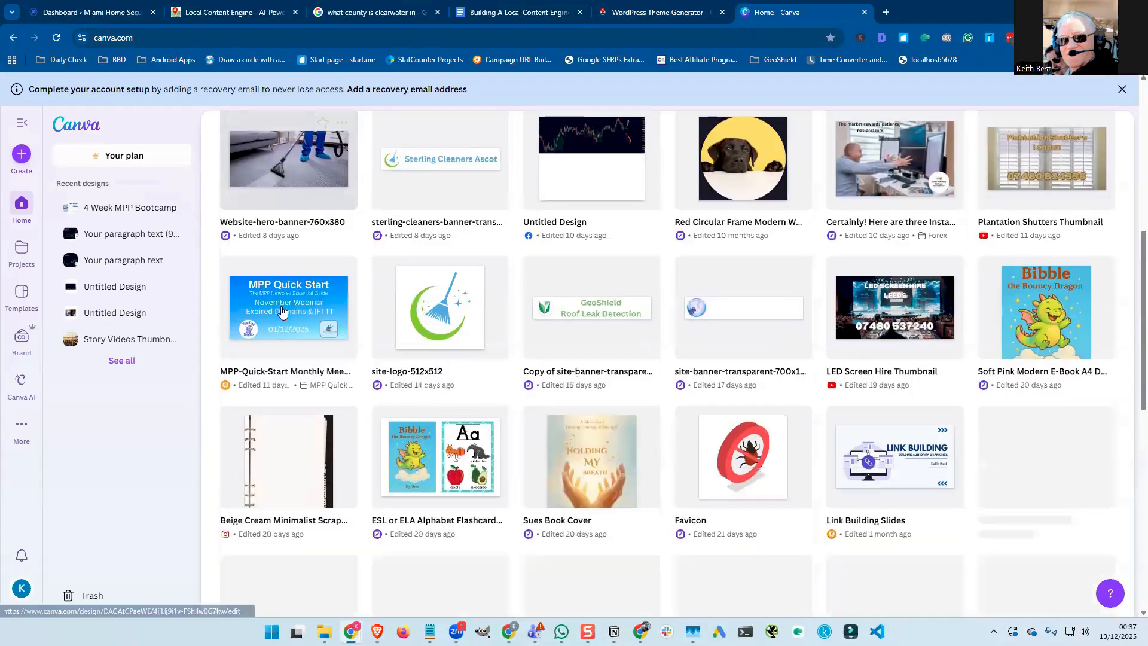
scroll(281, 311, down, 4)
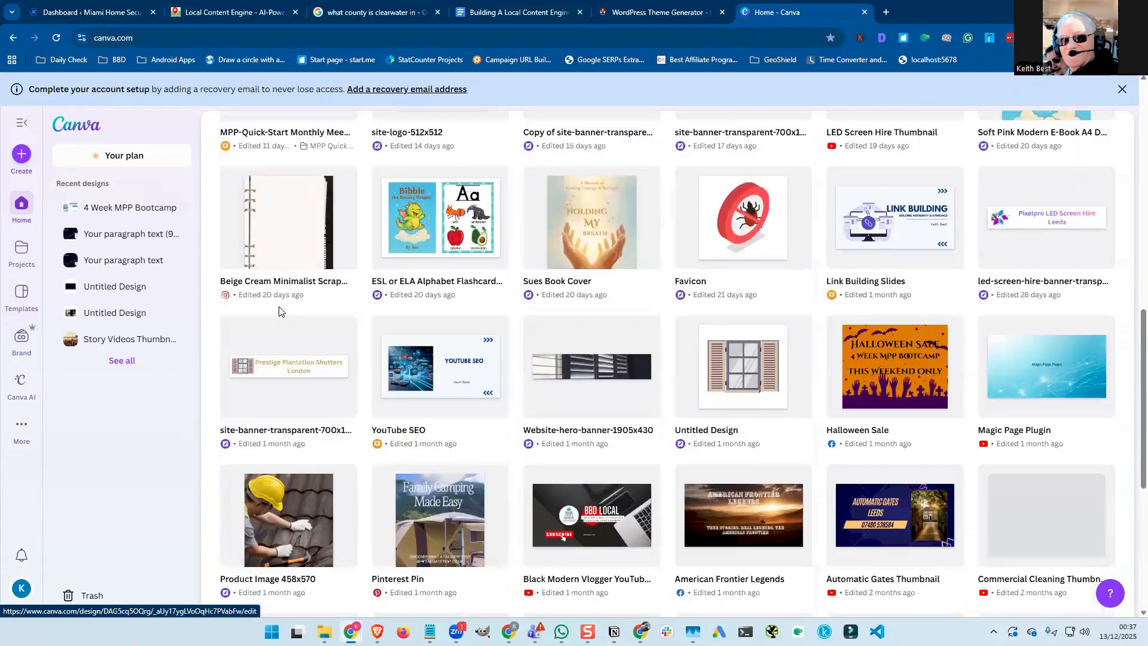
scroll(277, 307, up, 10)
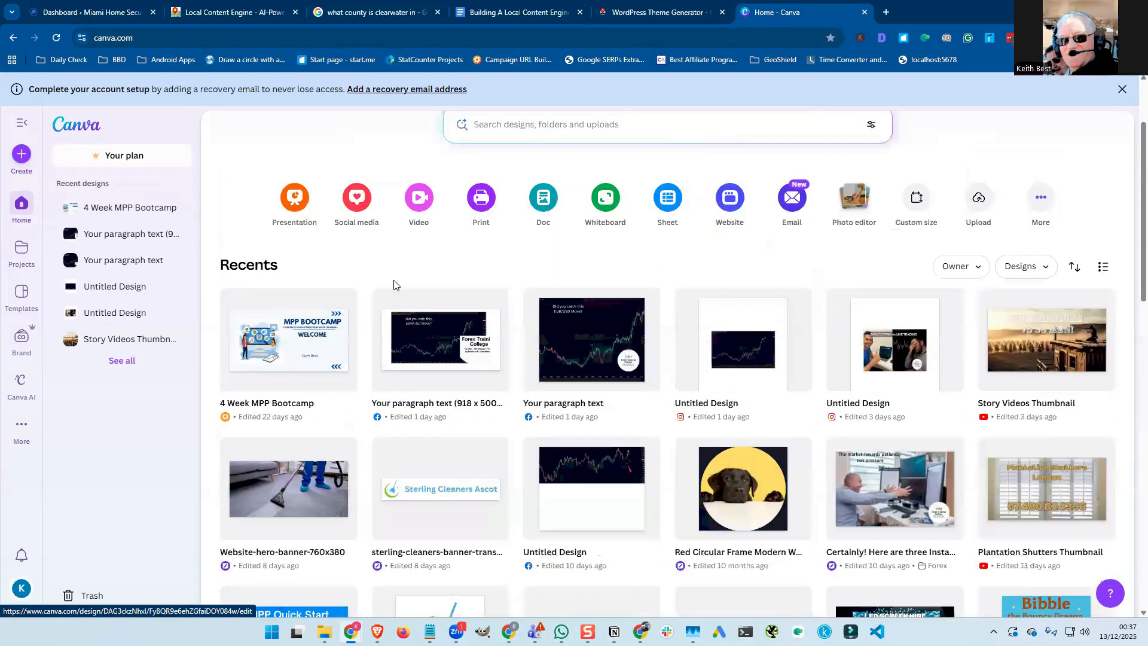
click(516, 237)
text(kitch)
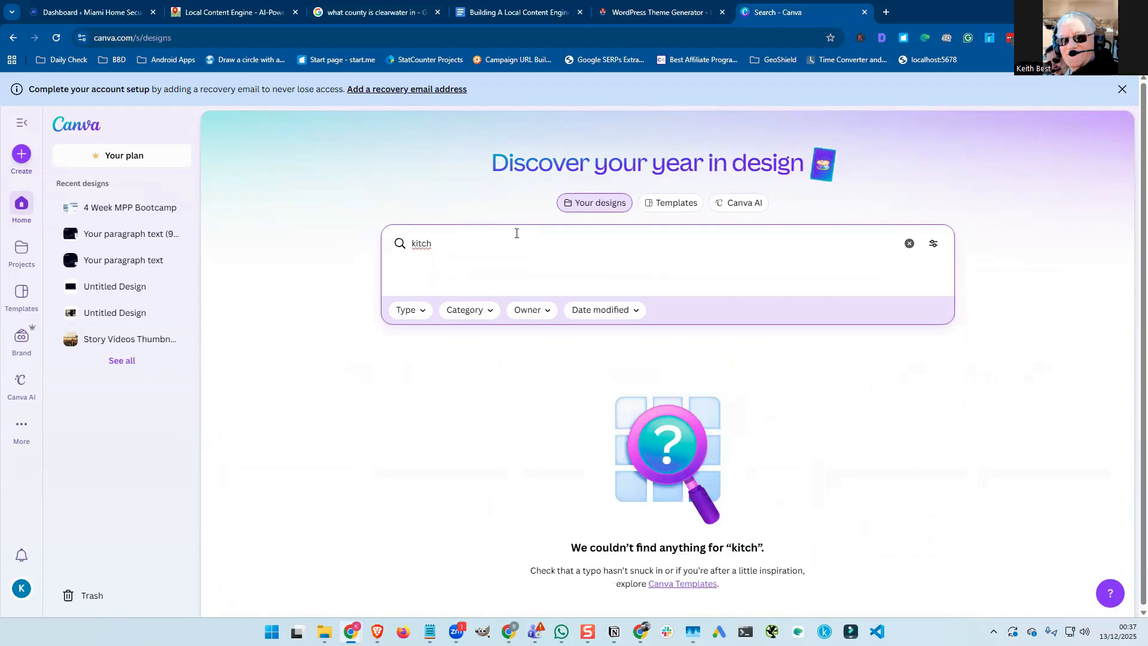
key(BackSpace)
key(BackSpace)
key(BackSpace)
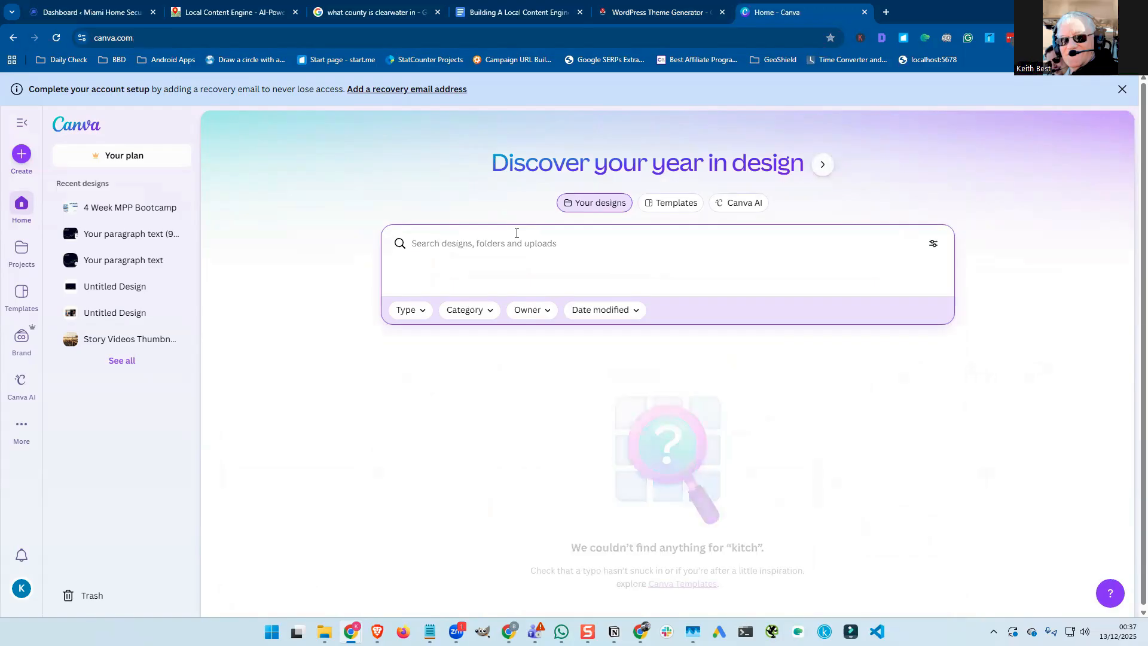
scroll(308, 242, down, 2)
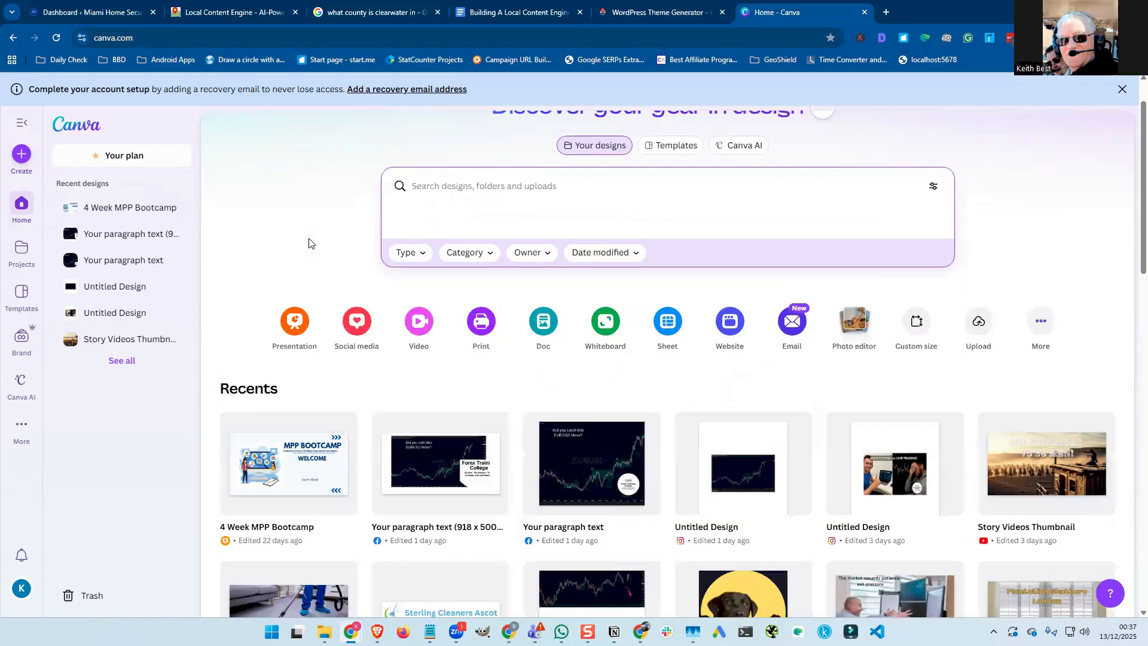
scroll(309, 244, down, 3)
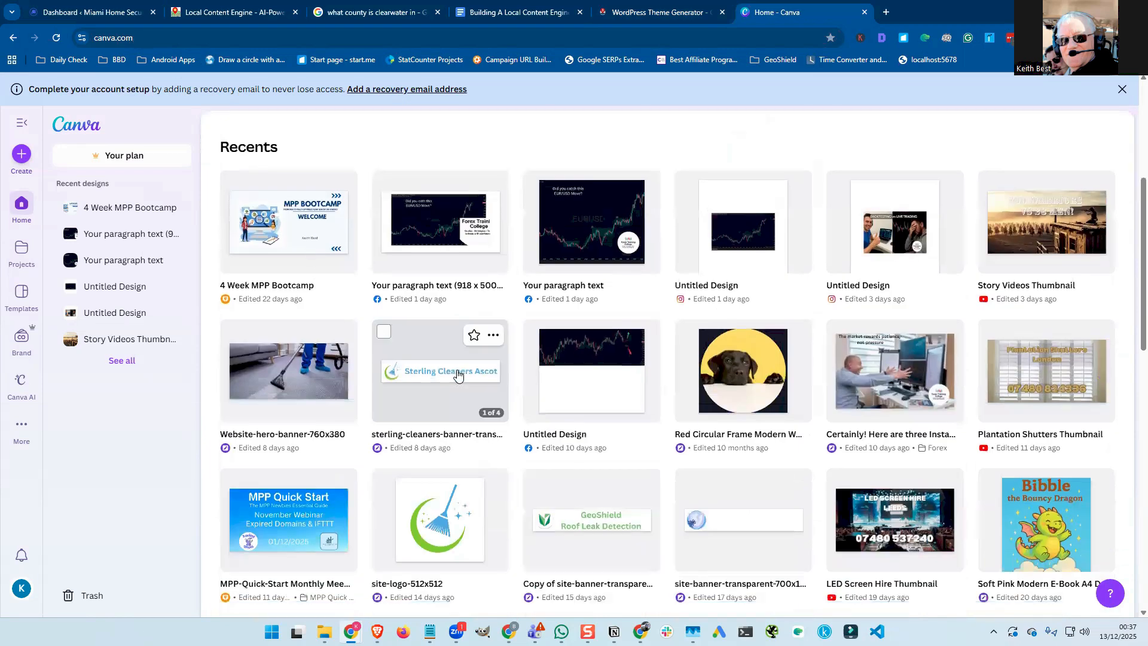
Copy the sterling-cleaners banner design and open the copy in a new tab.
click(493, 335)
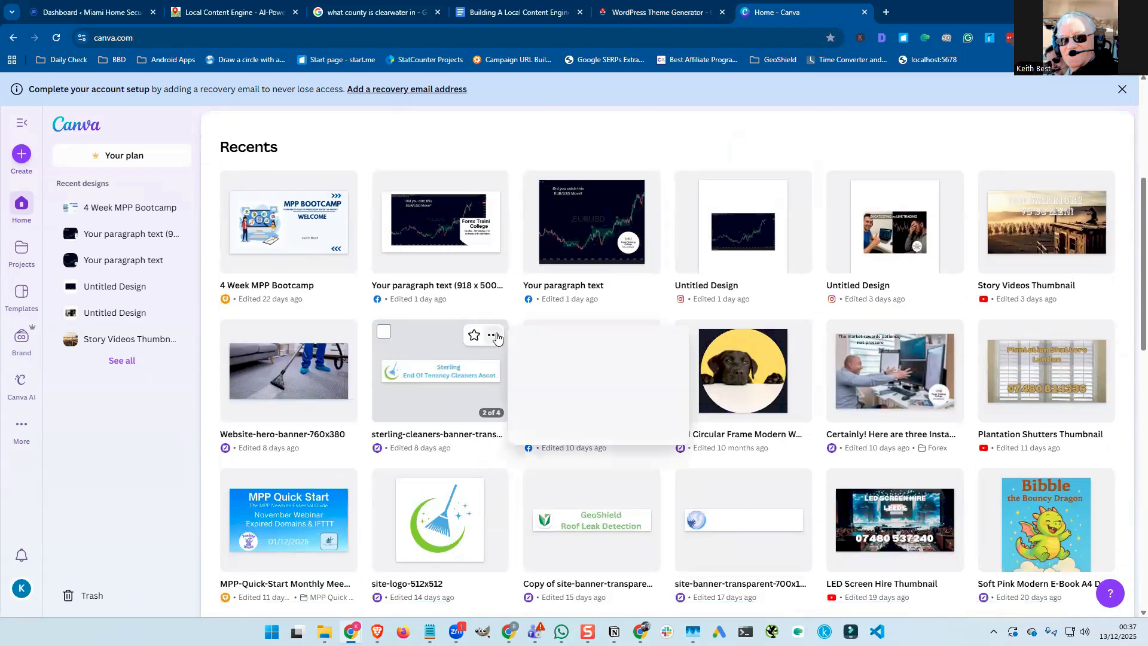
click(554, 444)
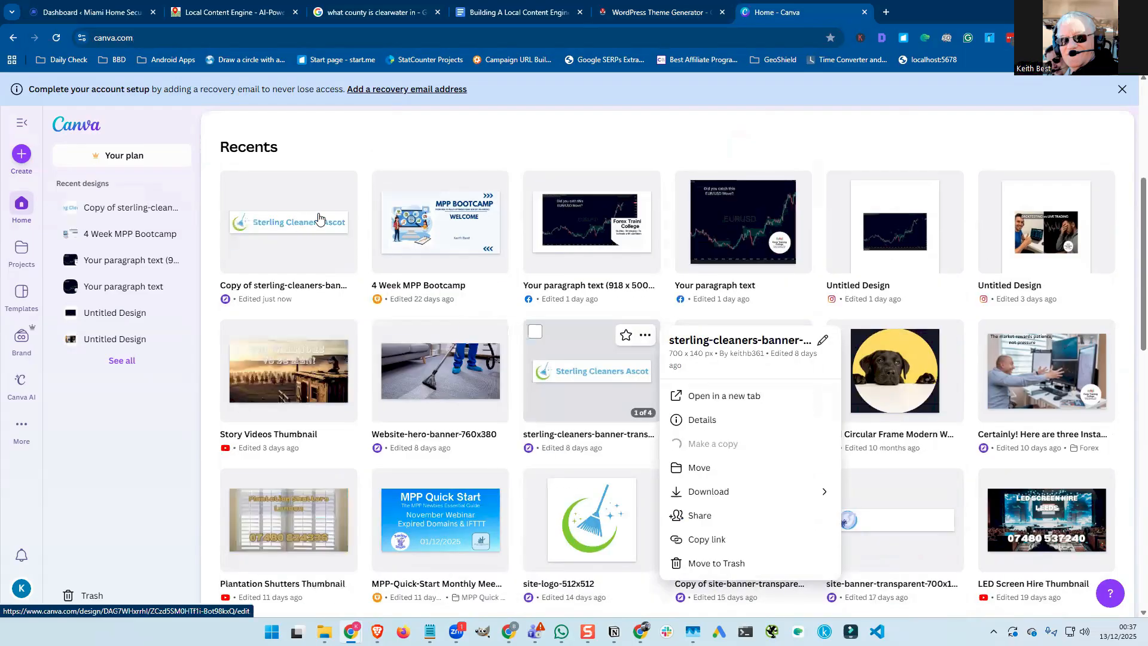
click(342, 187)
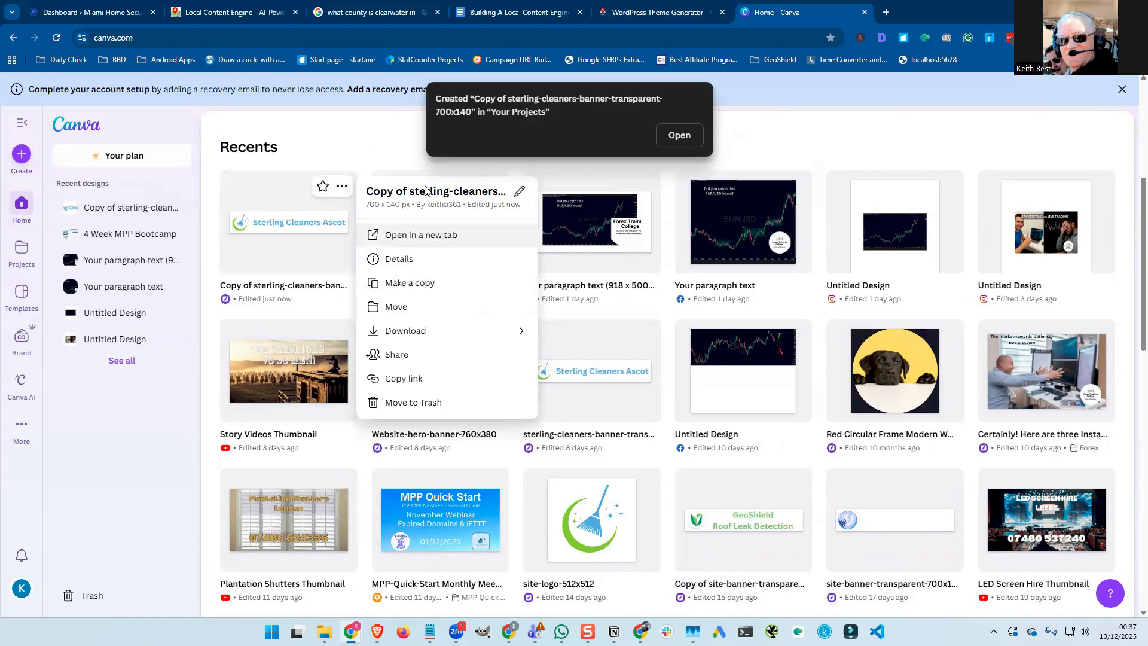
click(441, 237)
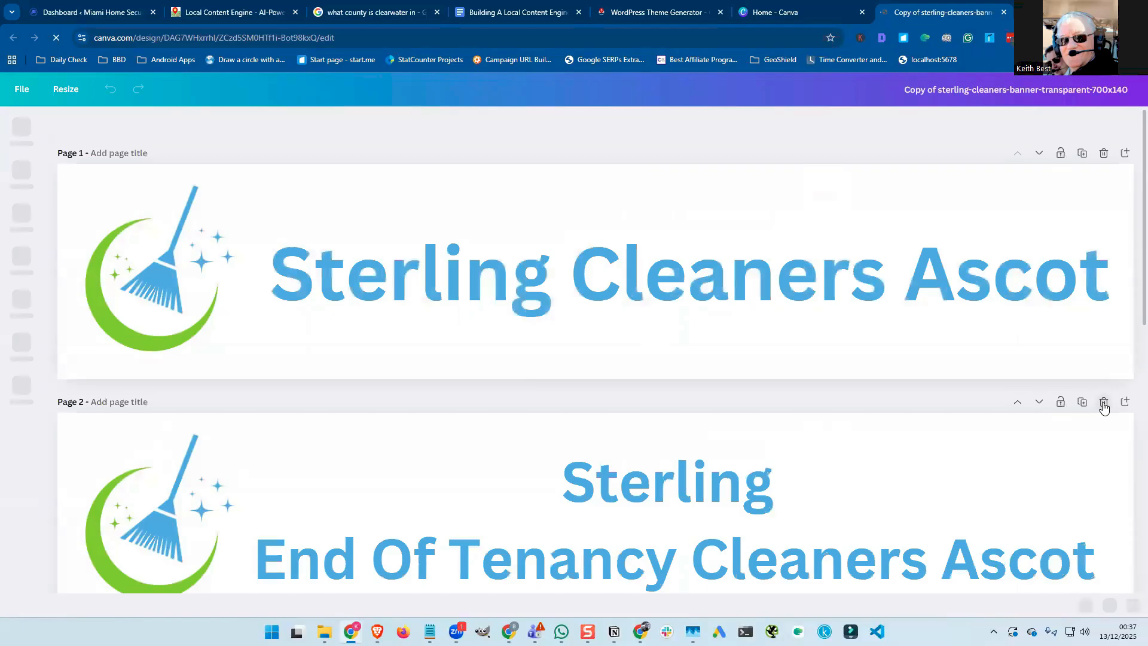
Delete the banner's extra pages, leaving only one page.
click(1104, 402)
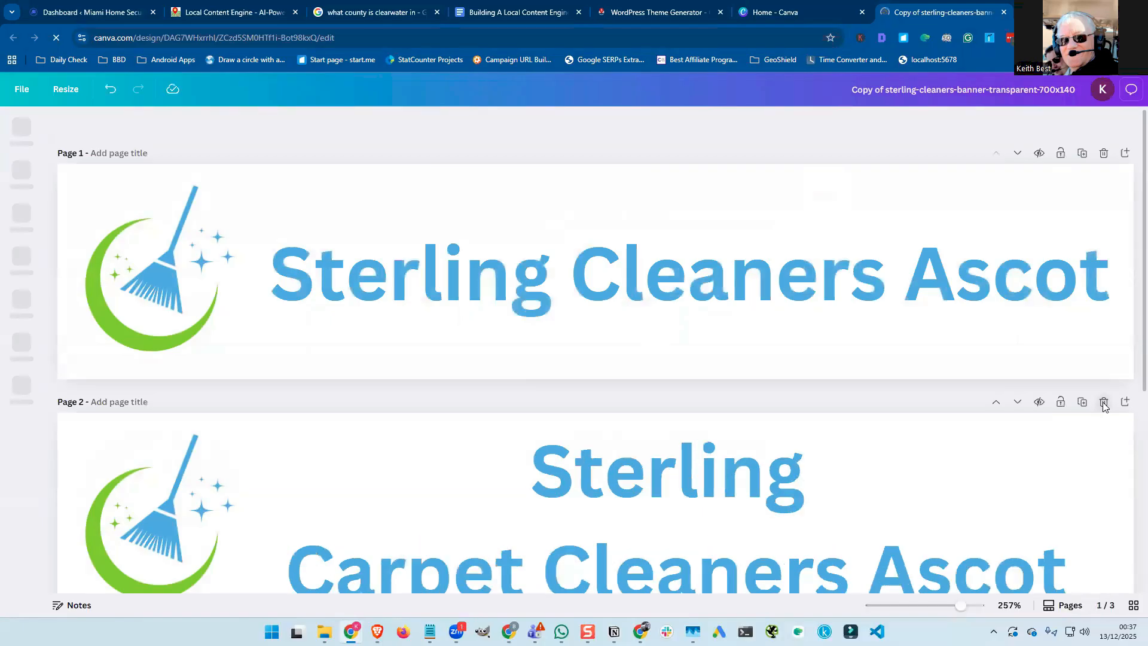
click(1103, 402)
click(1104, 402)
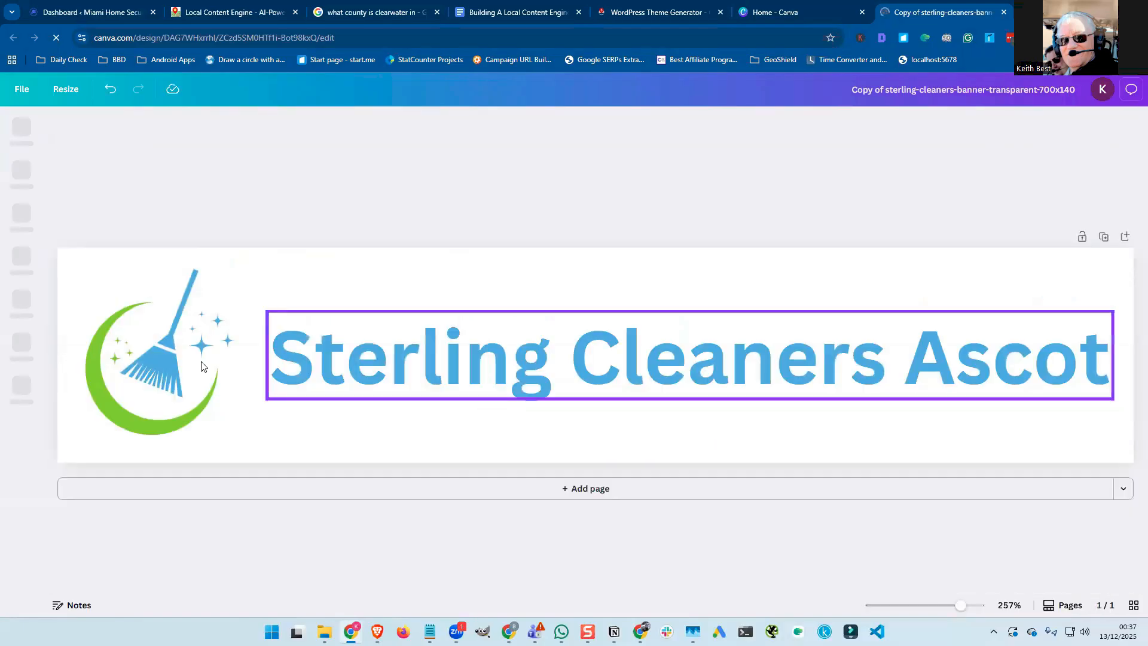
Retitle the banner 'Dallas Kitchen Fitters Pro', widen its text box, and set size 32.
click(307, 362)
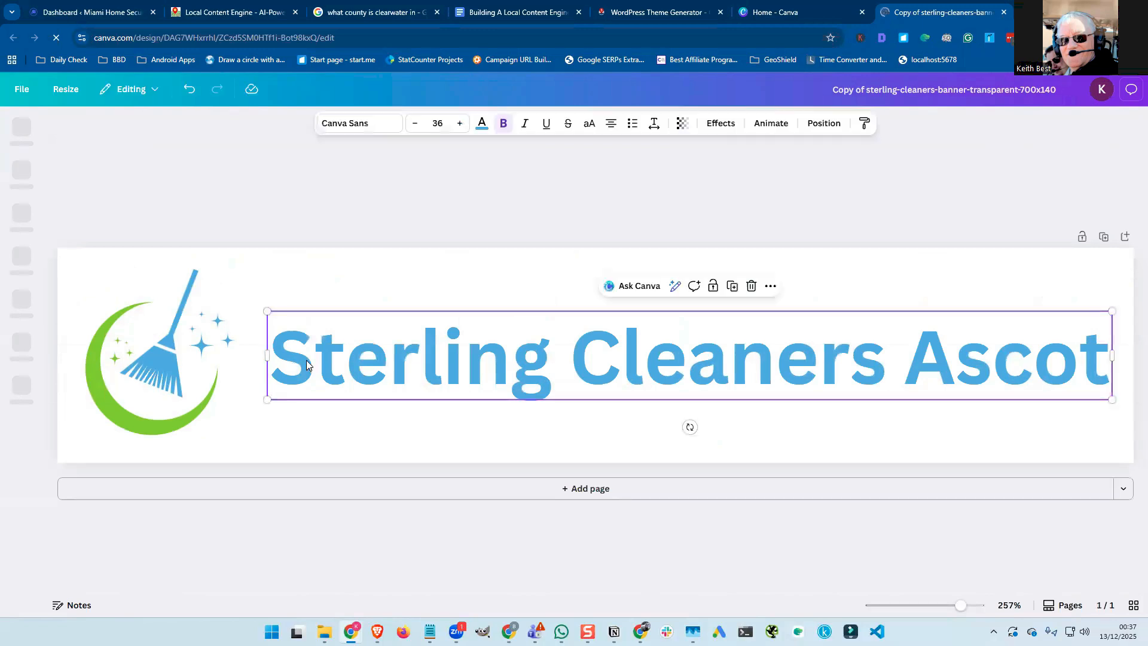
click(308, 363)
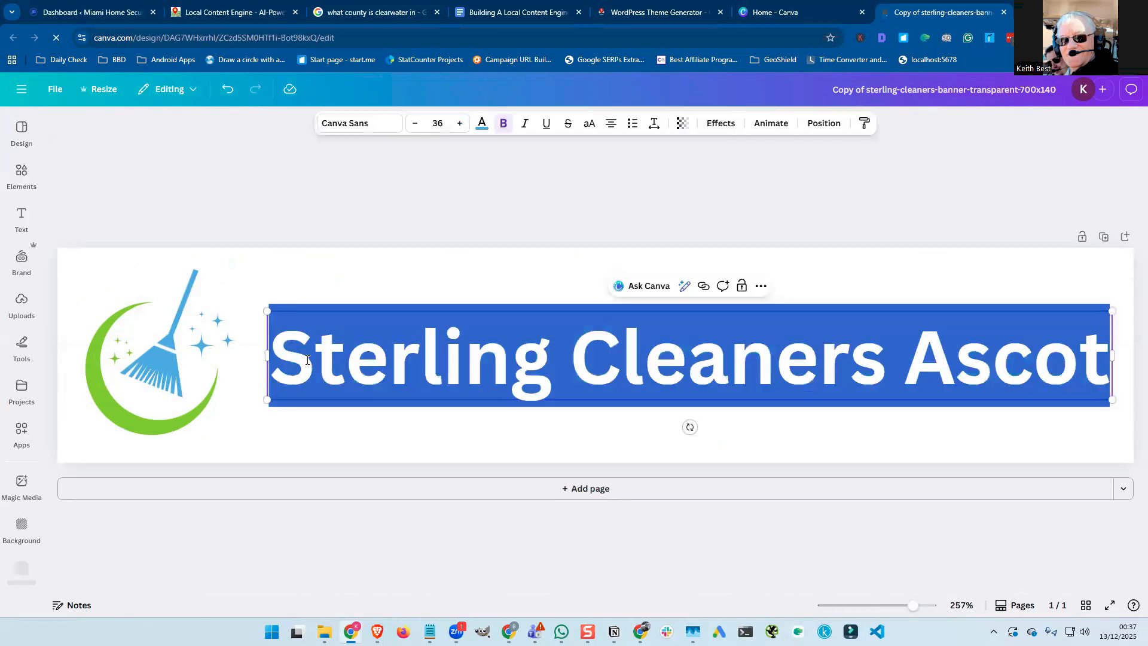
text(D)
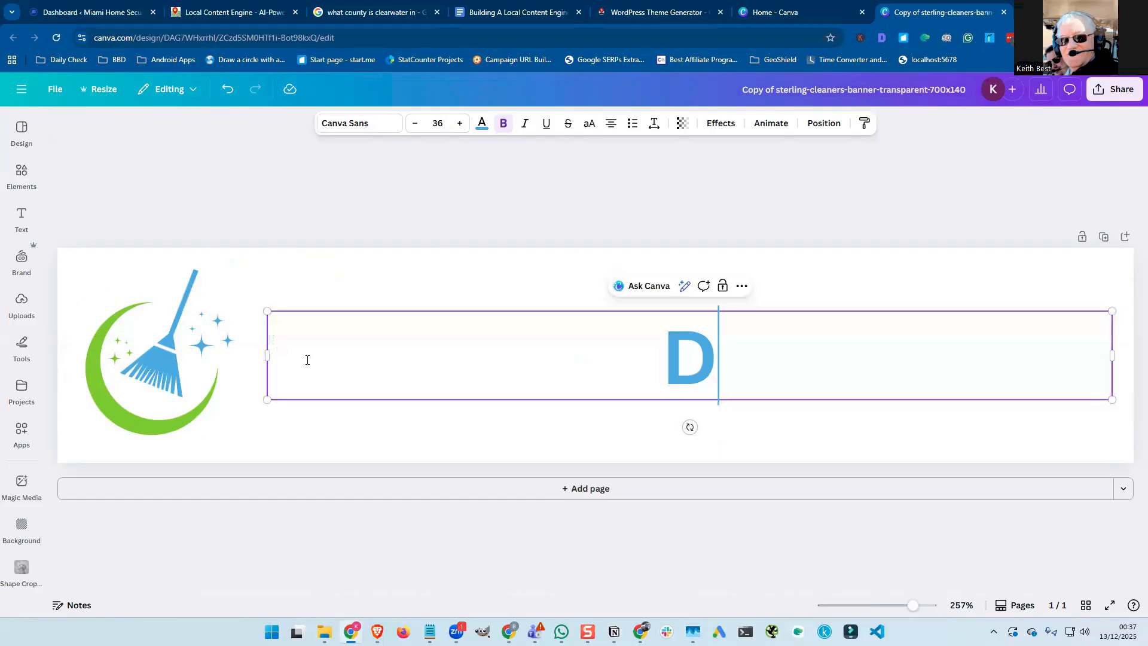
text(allas )
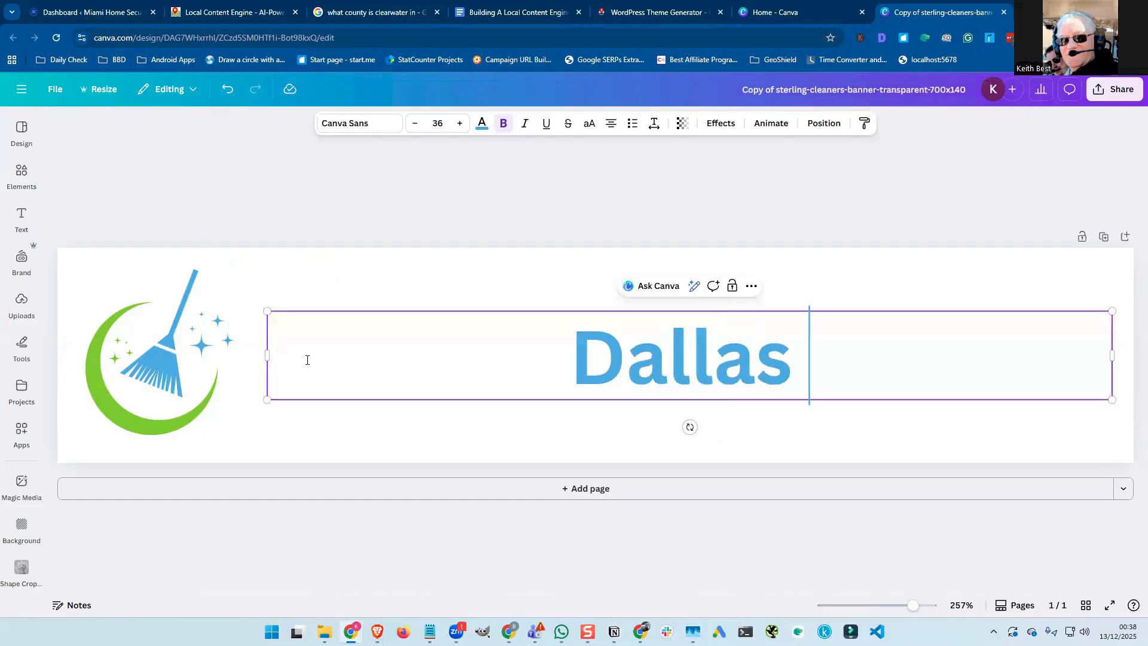
text(Kitchen)
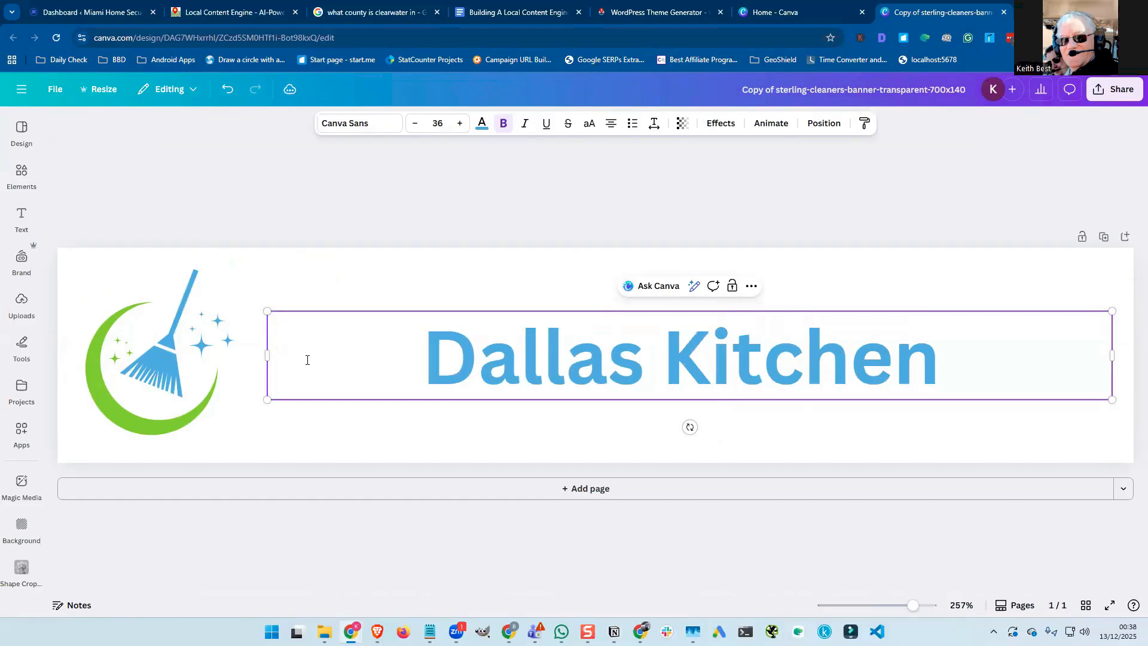
text( Fitter)
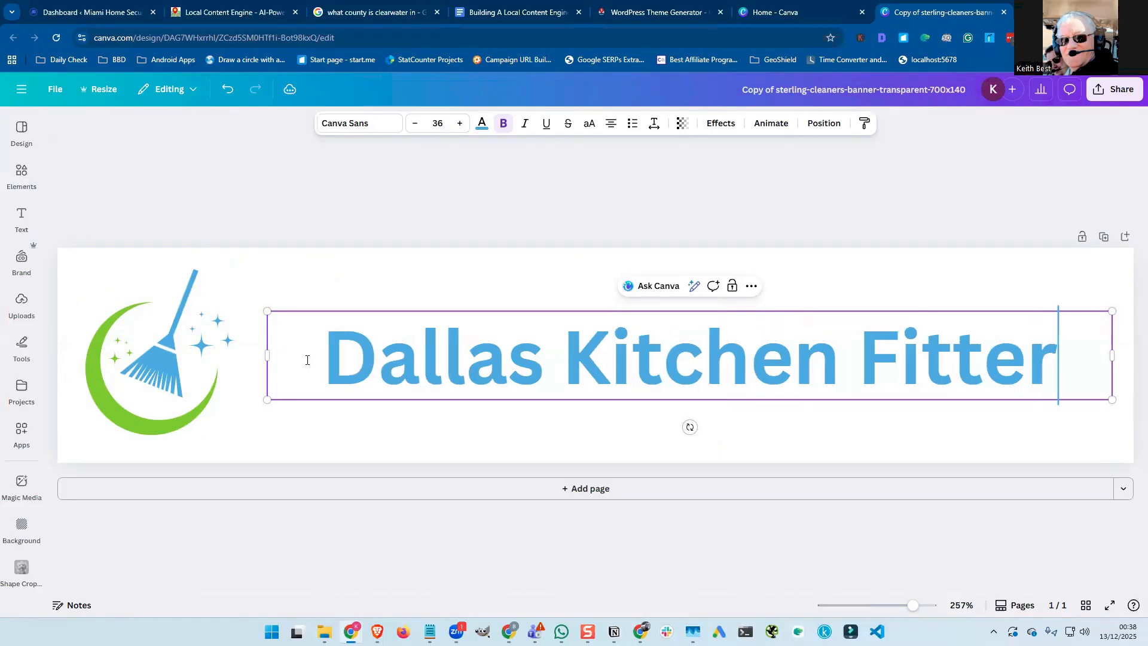
text(s Pro)
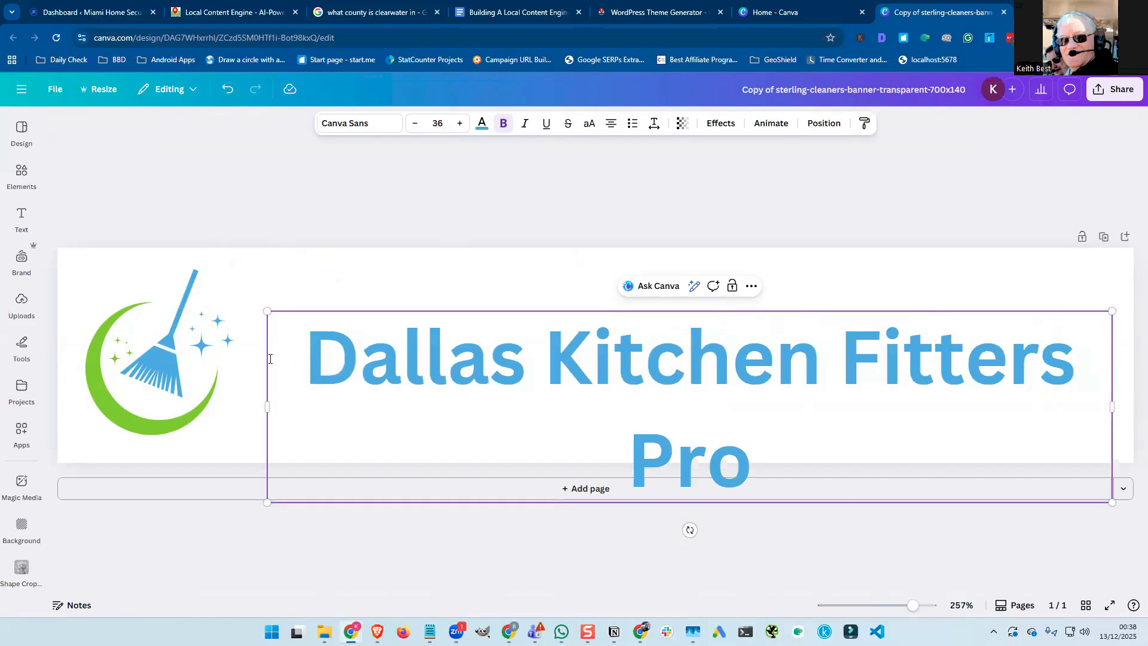
drag(246, 406, 743, 461)
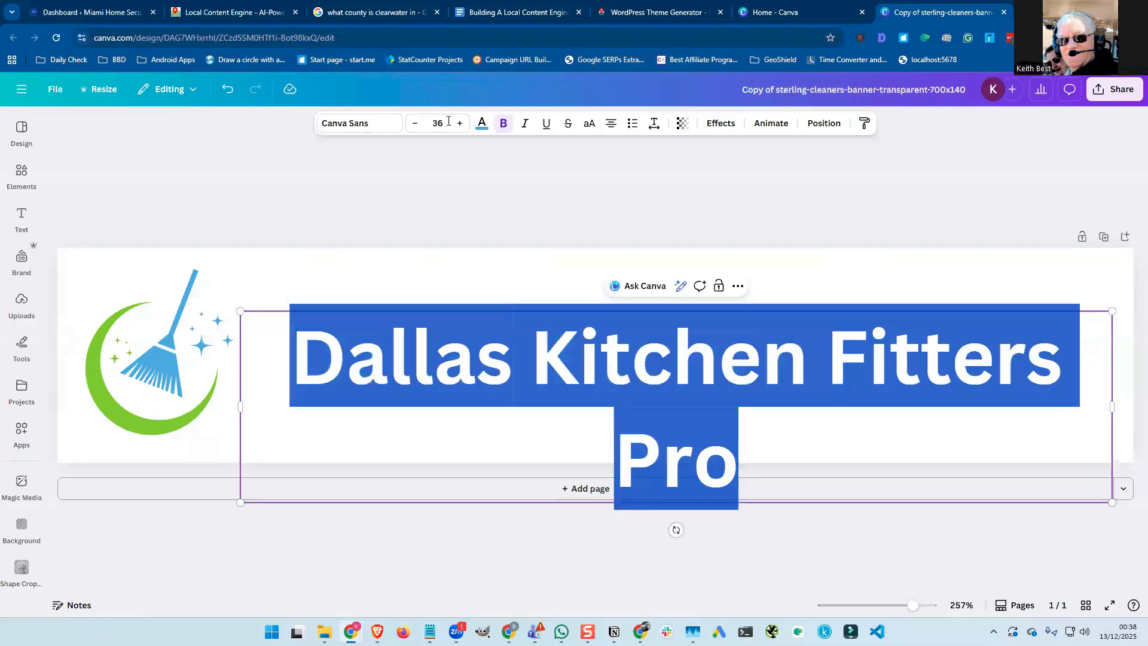
click(448, 120)
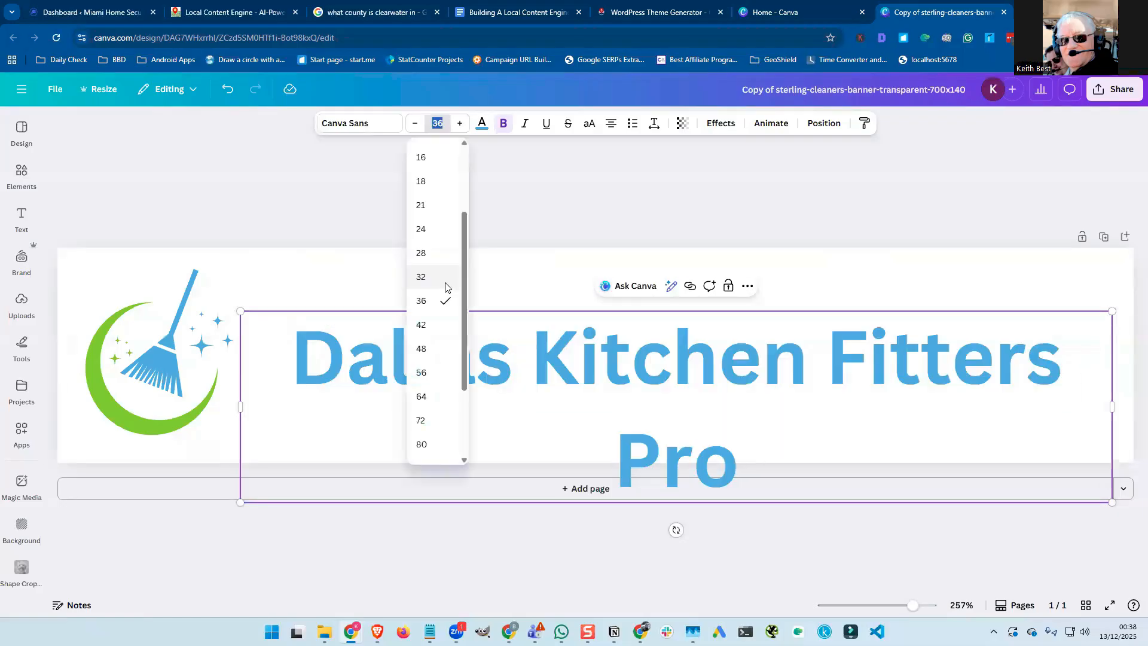
click(445, 277)
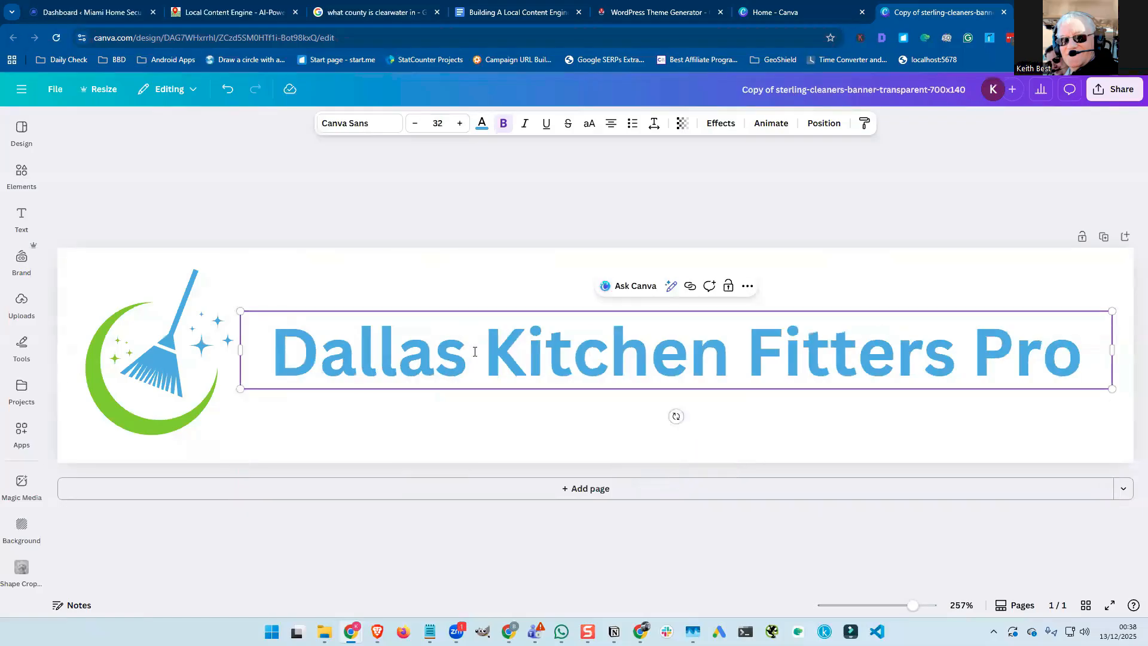
click(171, 373)
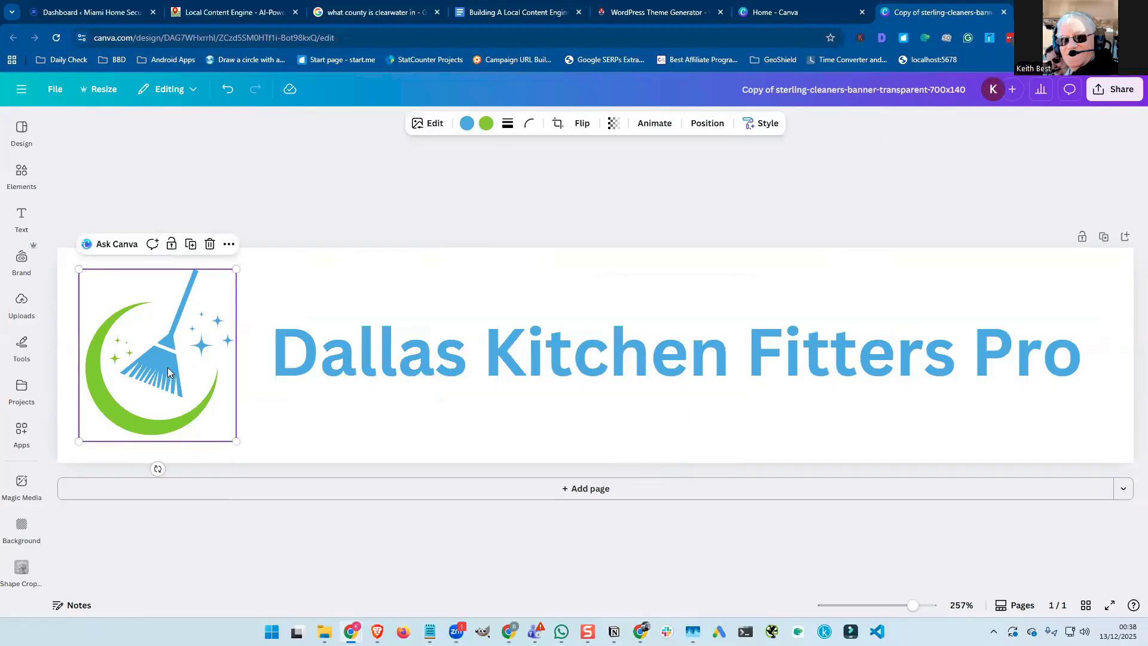
Search Canva elements for 'kitchen fitters' and browse the graphics results.
click(20, 180)
click(103, 141)
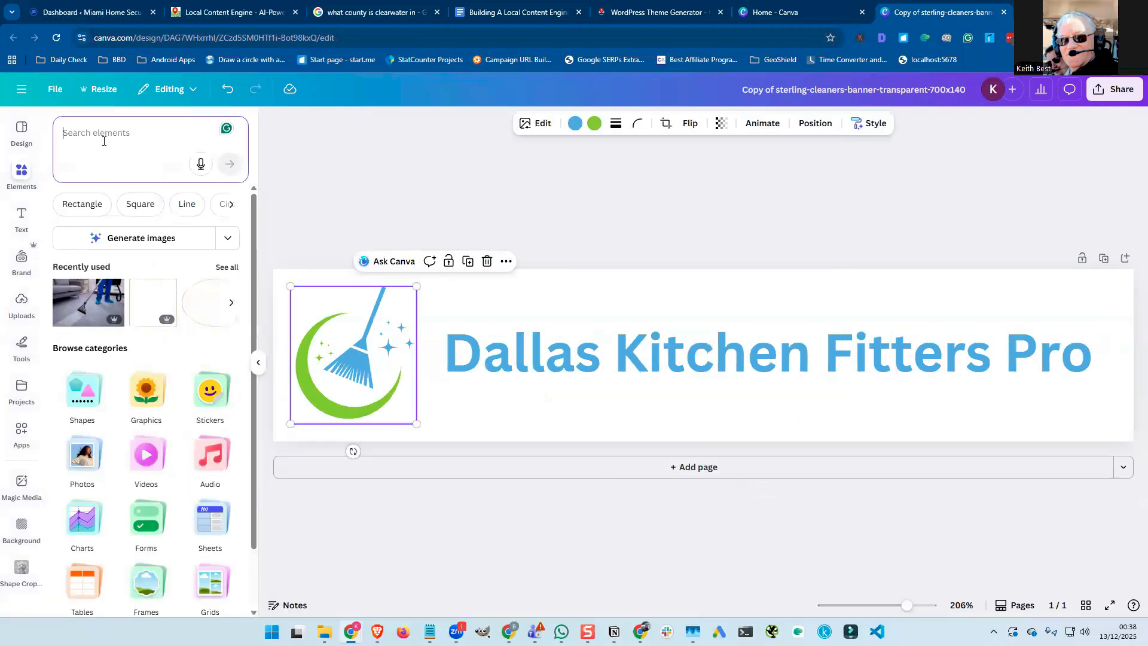
text(kitchen fitters)
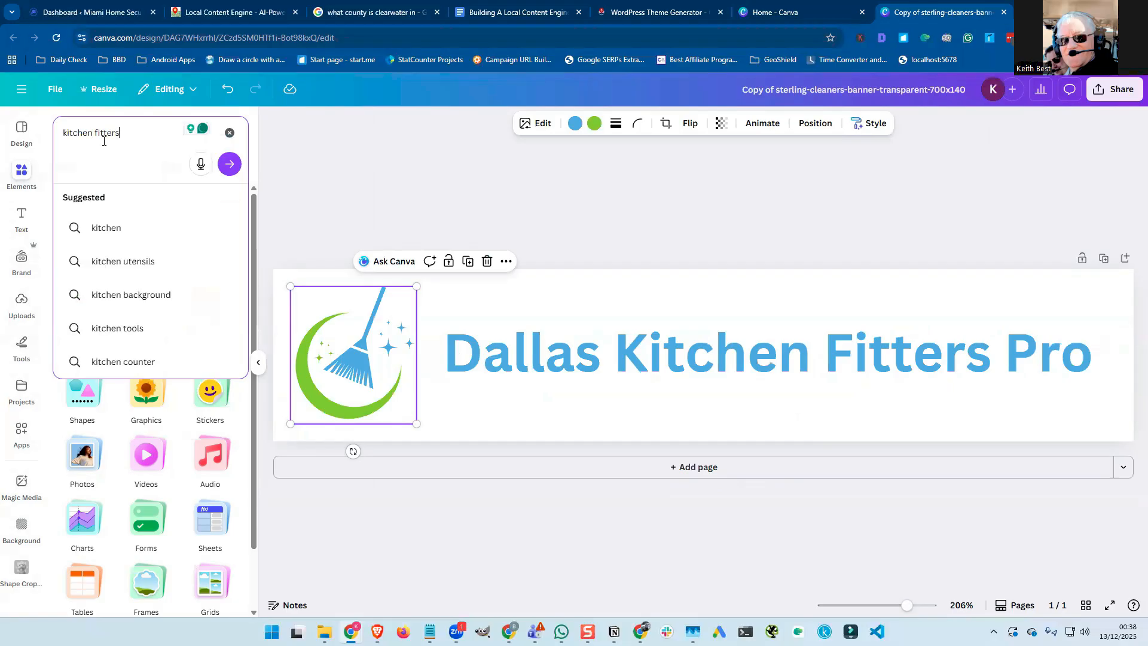
key(Return)
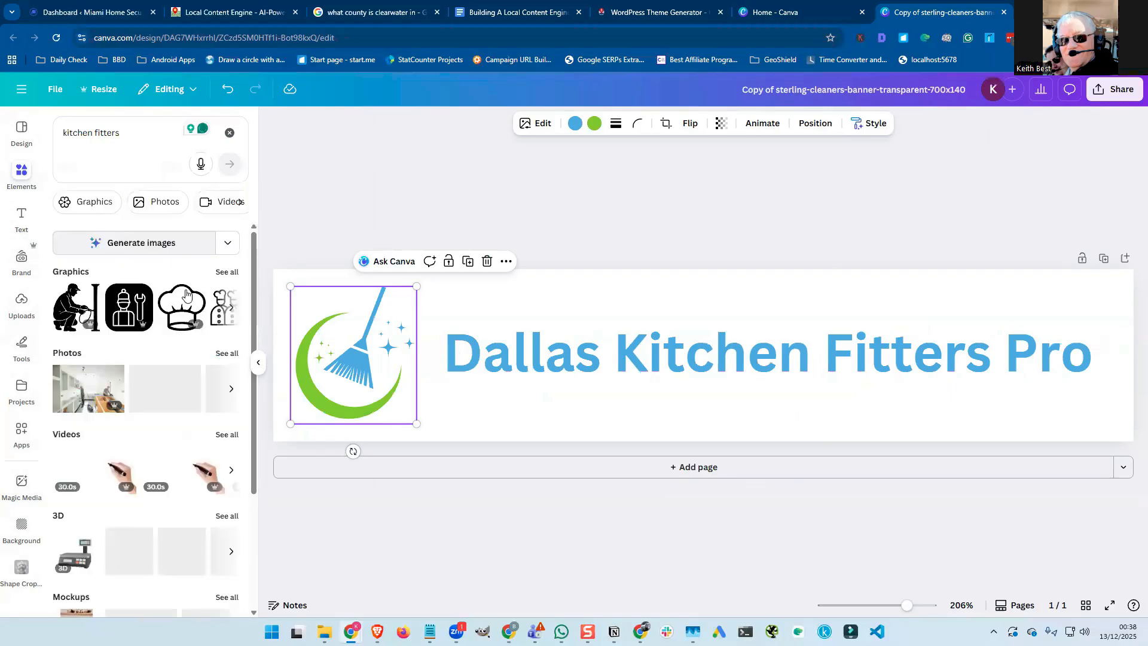
click(226, 273)
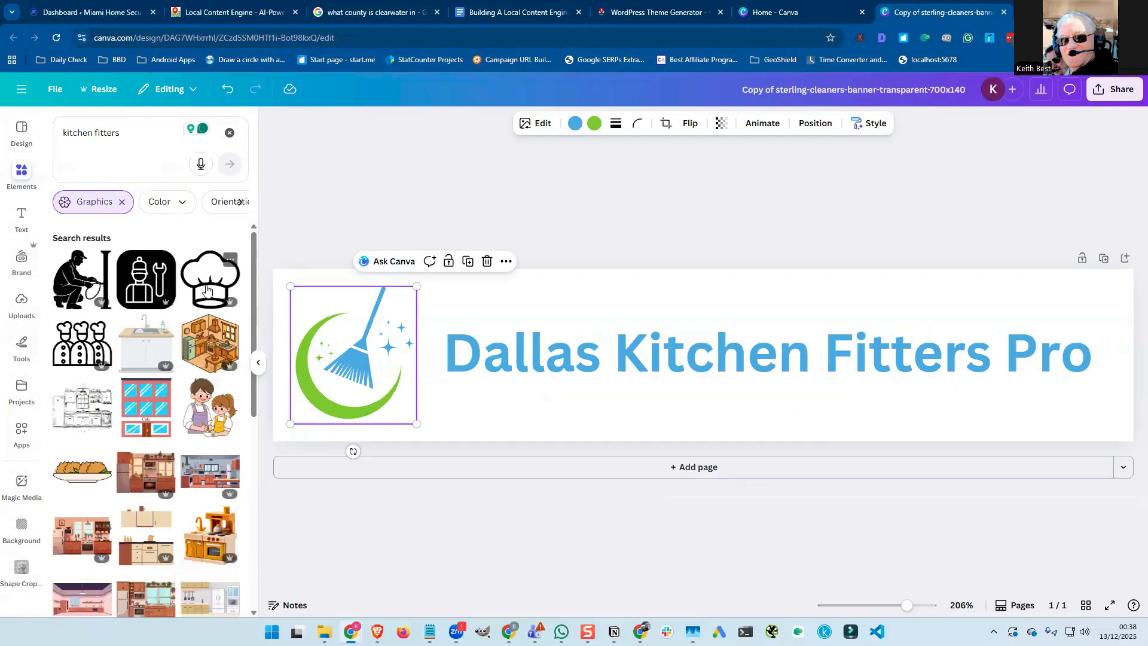
scroll(207, 290, down, 3)
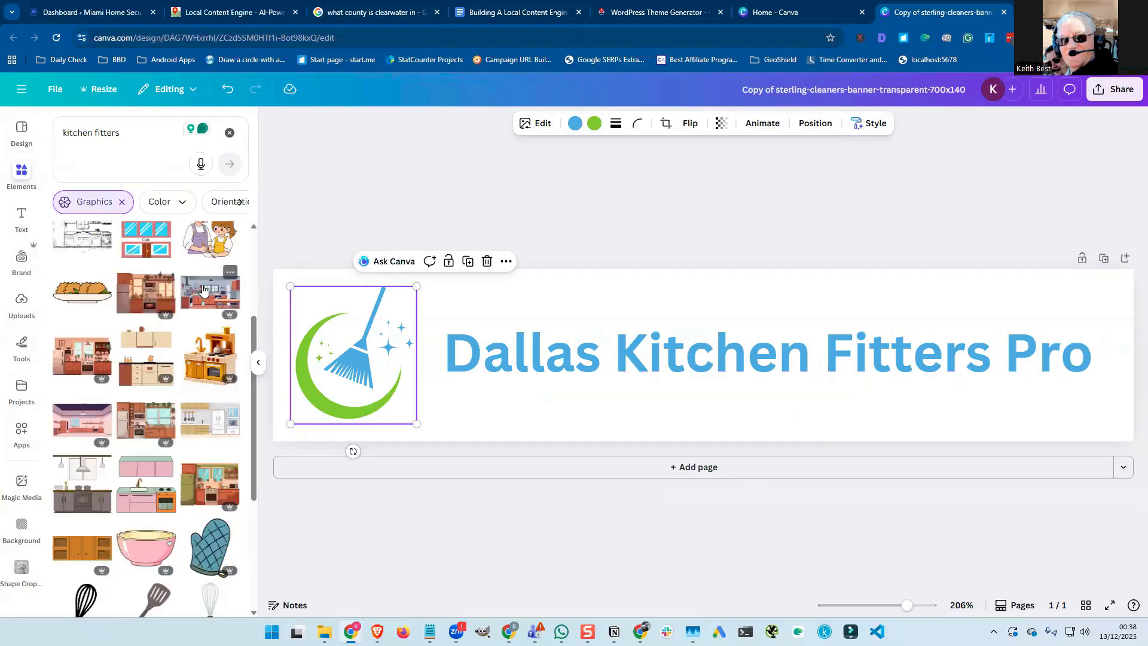
scroll(195, 286, down, 5)
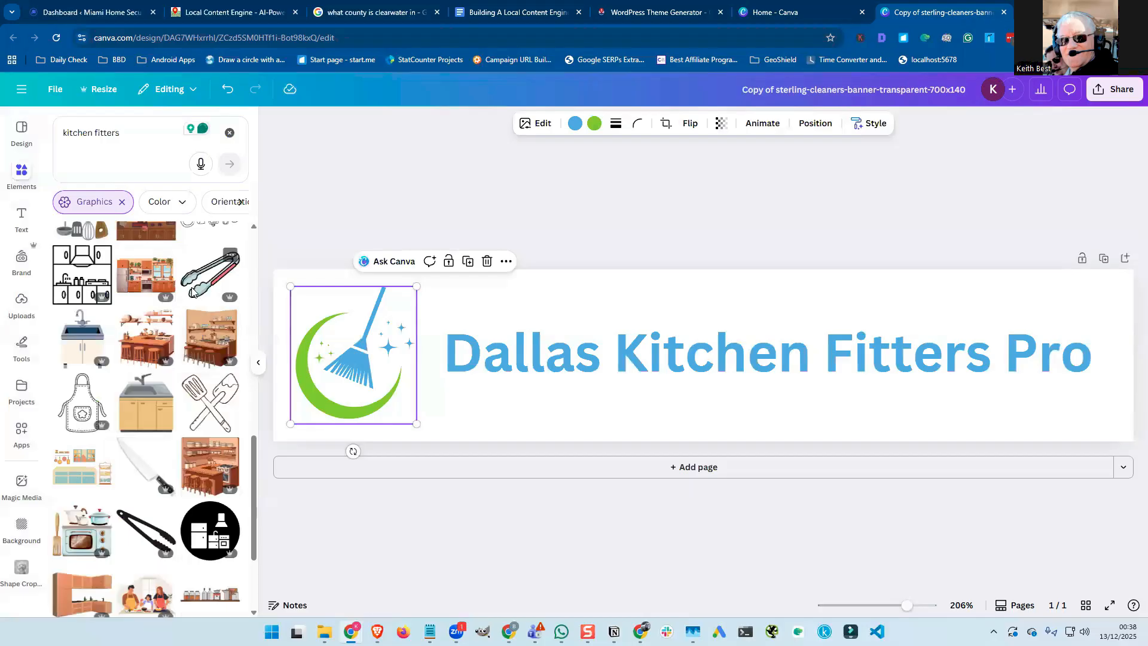
scroll(192, 292, down, 2)
scroll(191, 291, up, 2)
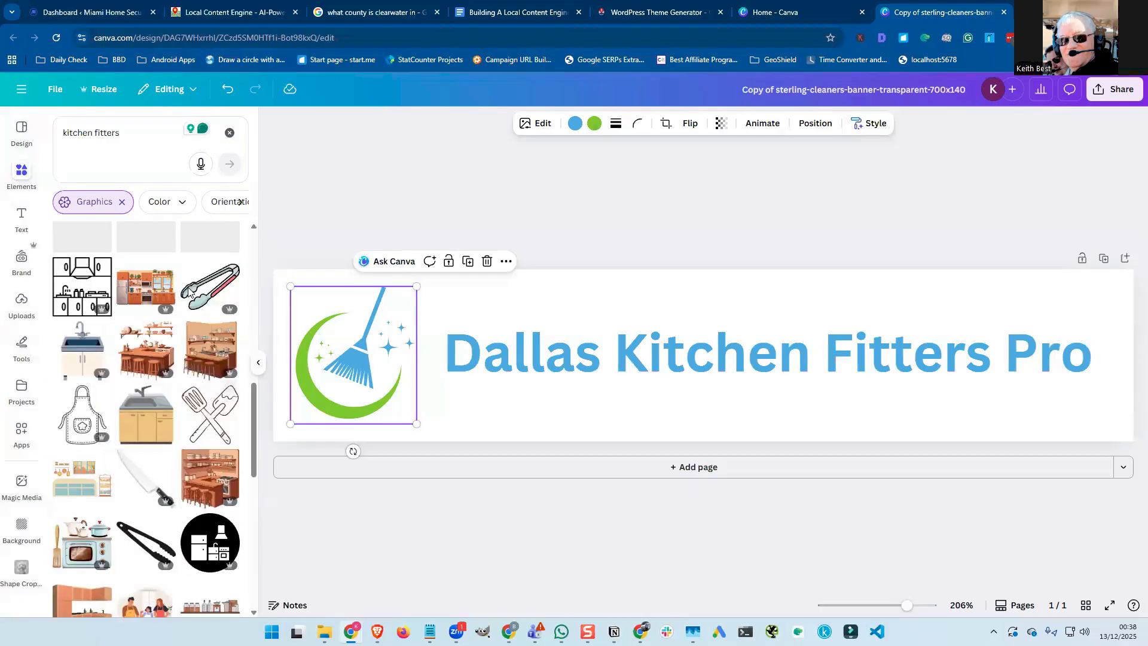
Change the elements search to 'contractor icon' and browse those graphics.
click(100, 132)
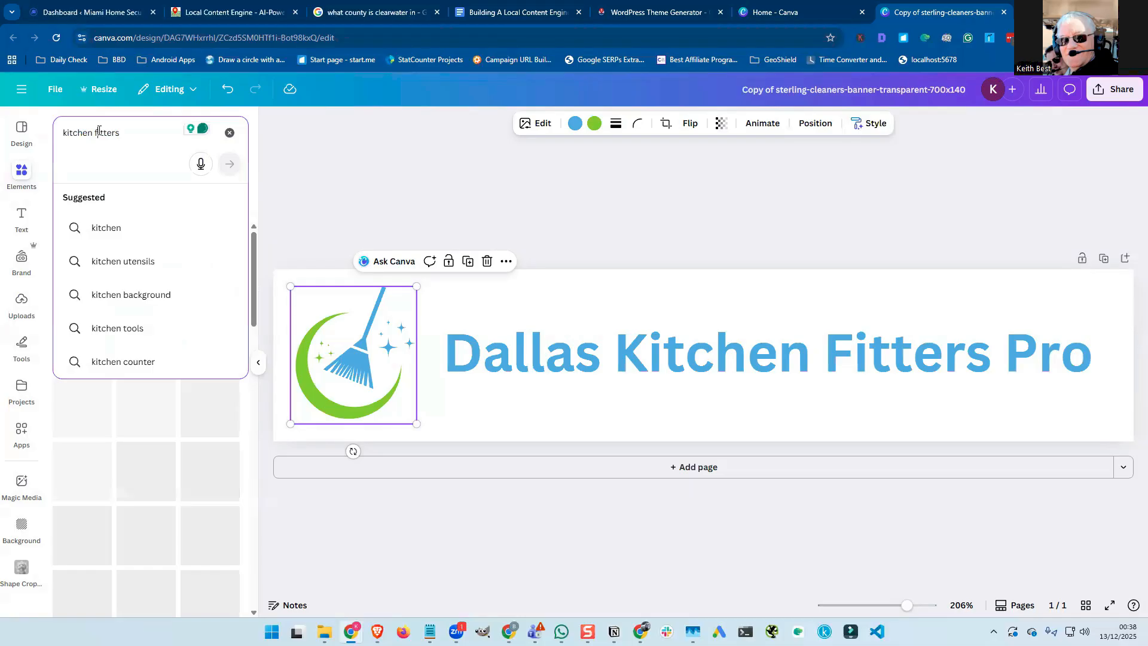
triple_click(99, 131)
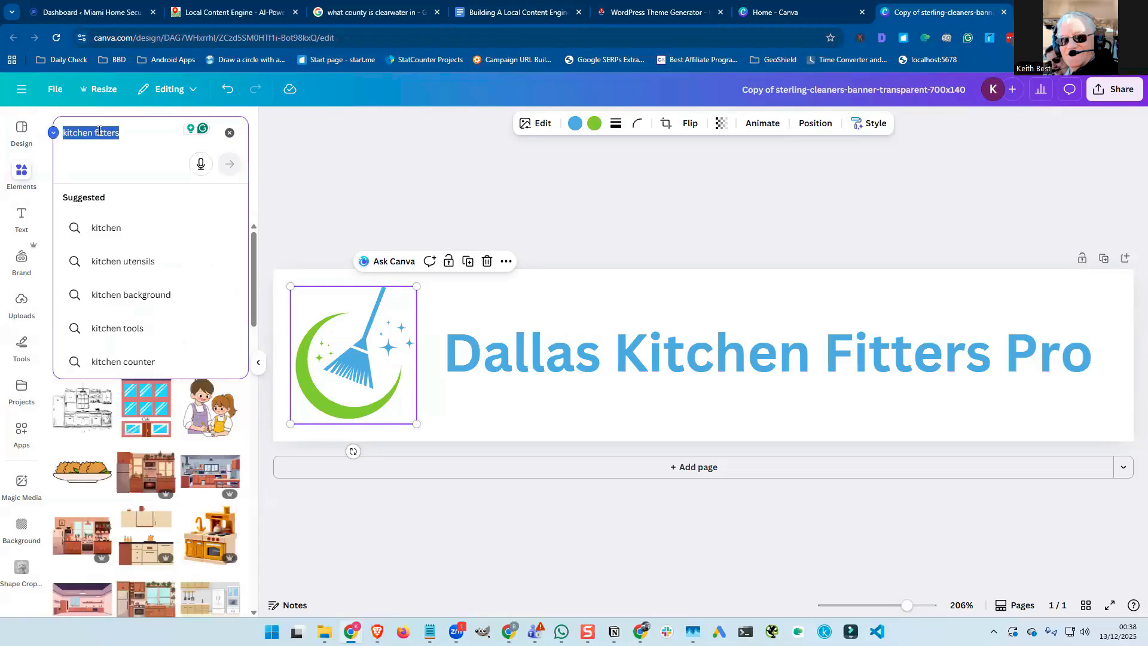
text(cont)
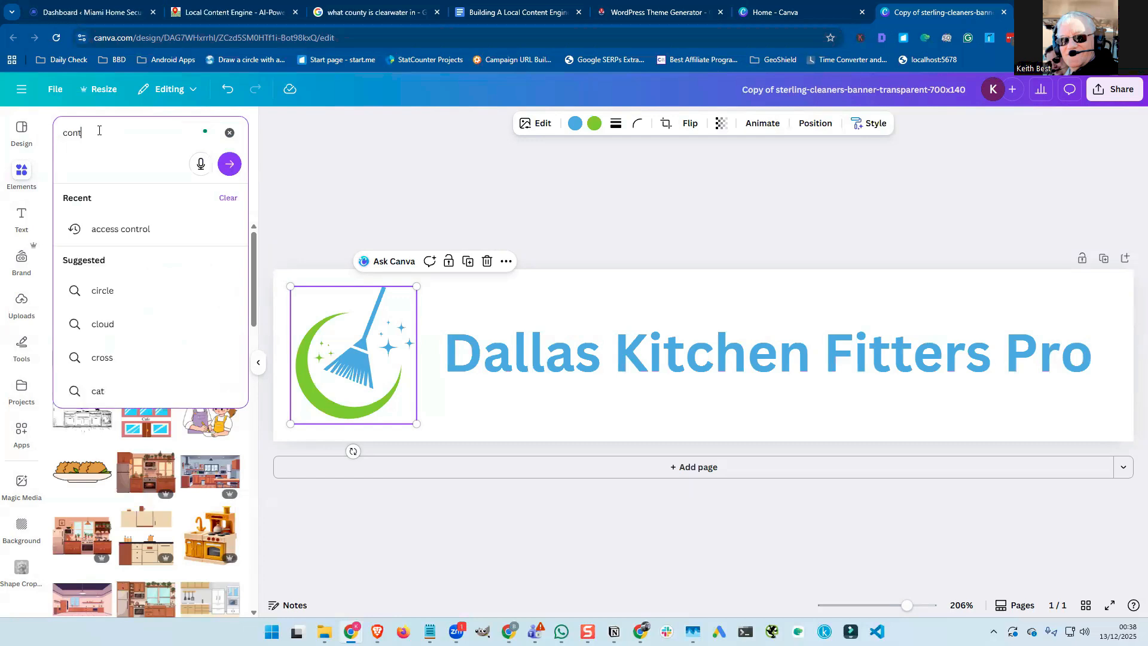
text(ractor)
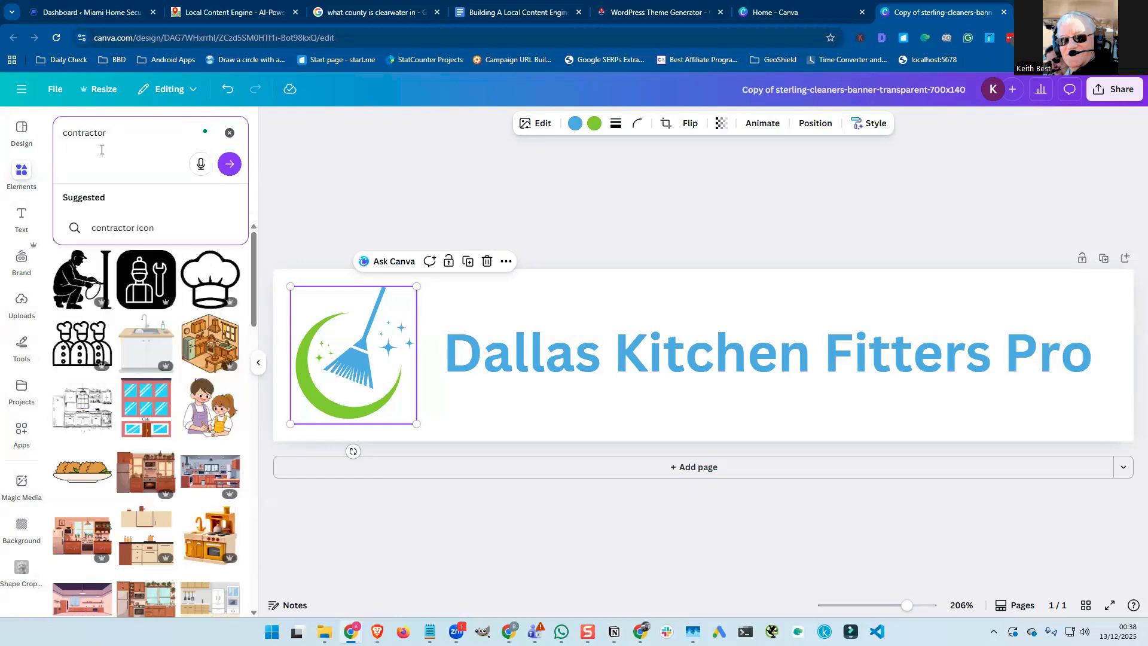
click(114, 228)
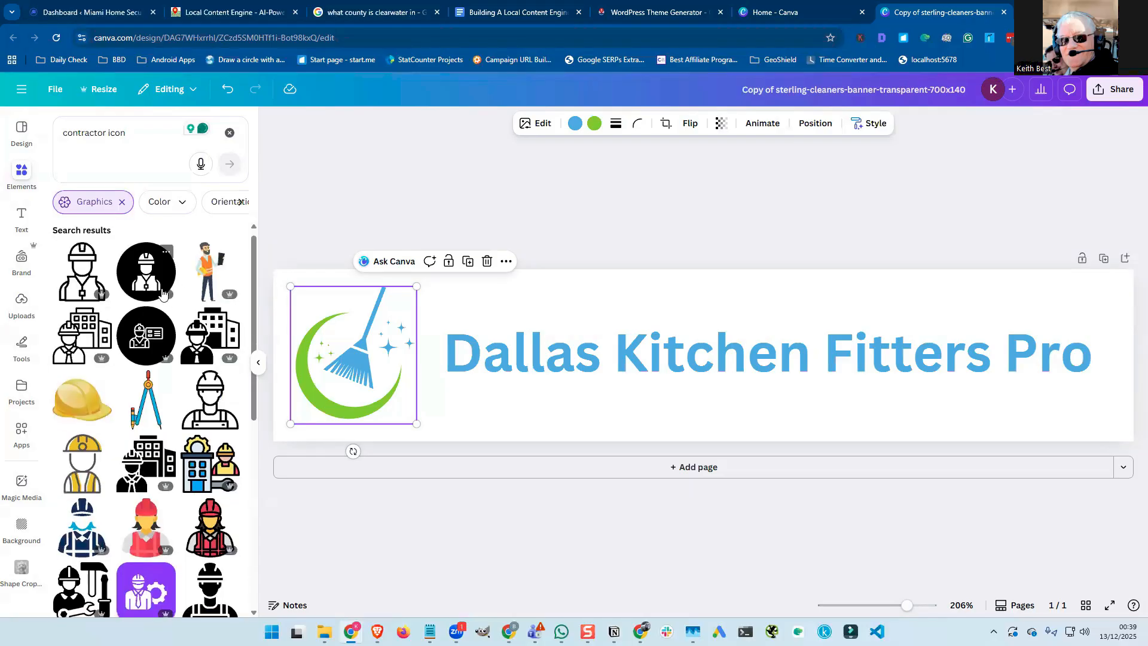
scroll(162, 292, down, 3)
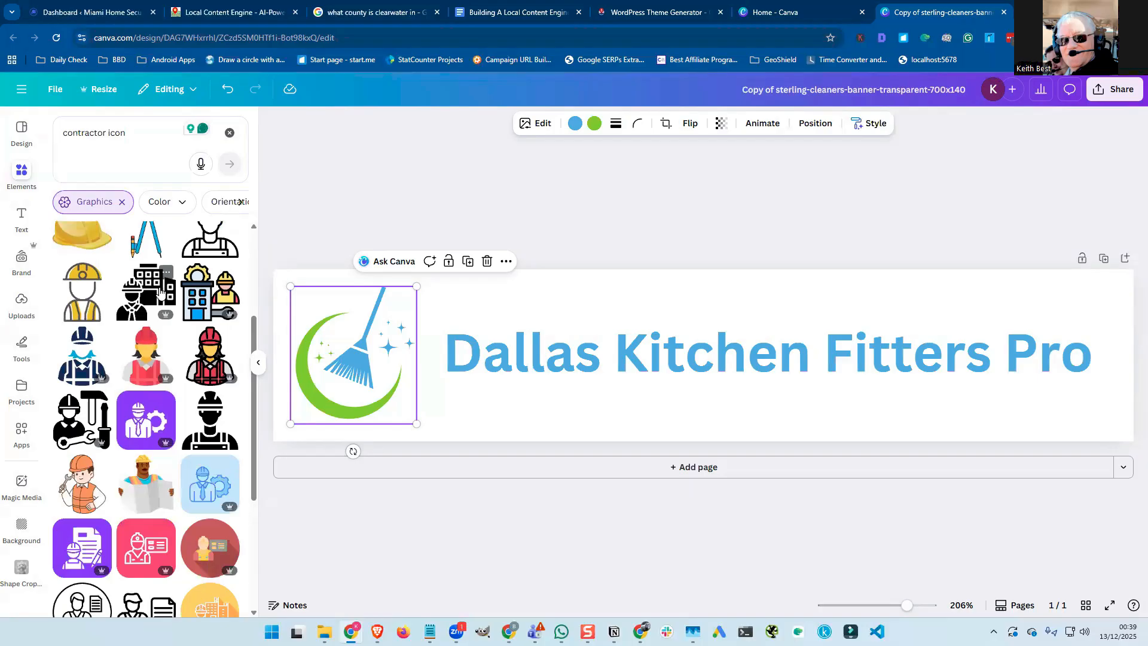
Search elements for 'plumber' and scroll through the graphics results.
click(103, 138)
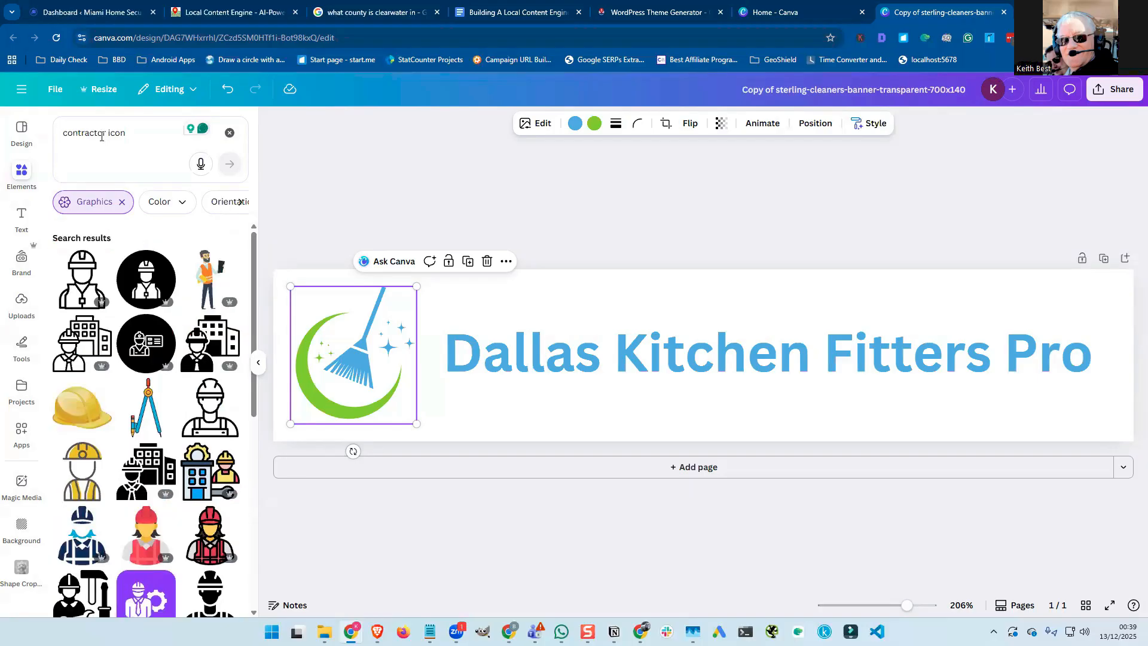
click(102, 136)
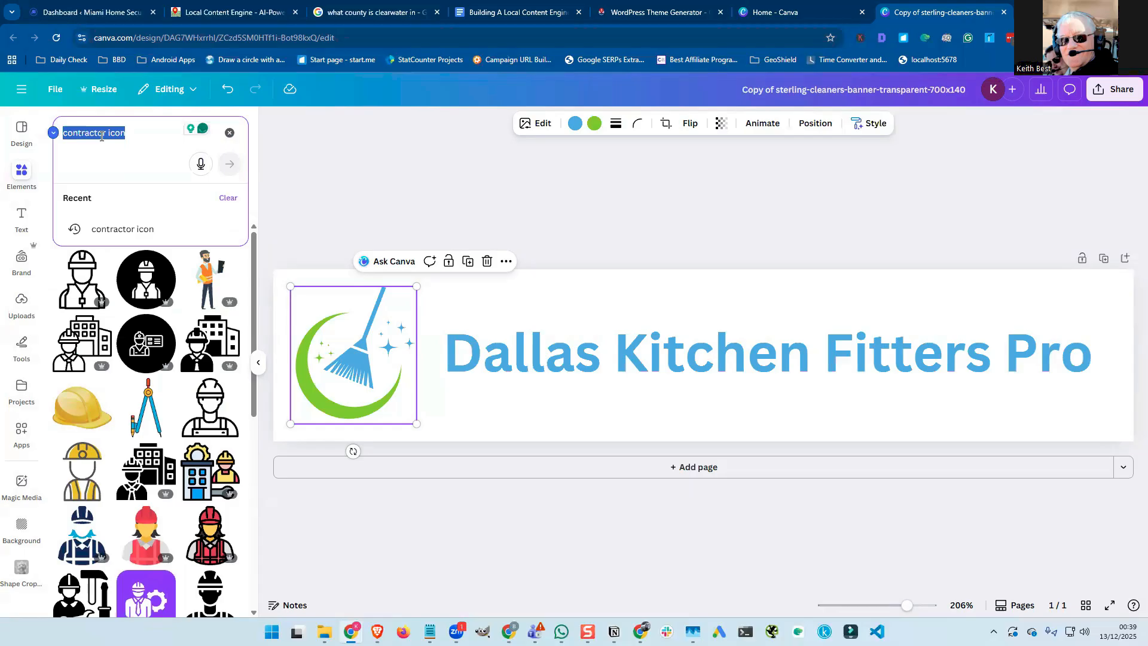
text(plumber)
key(Return)
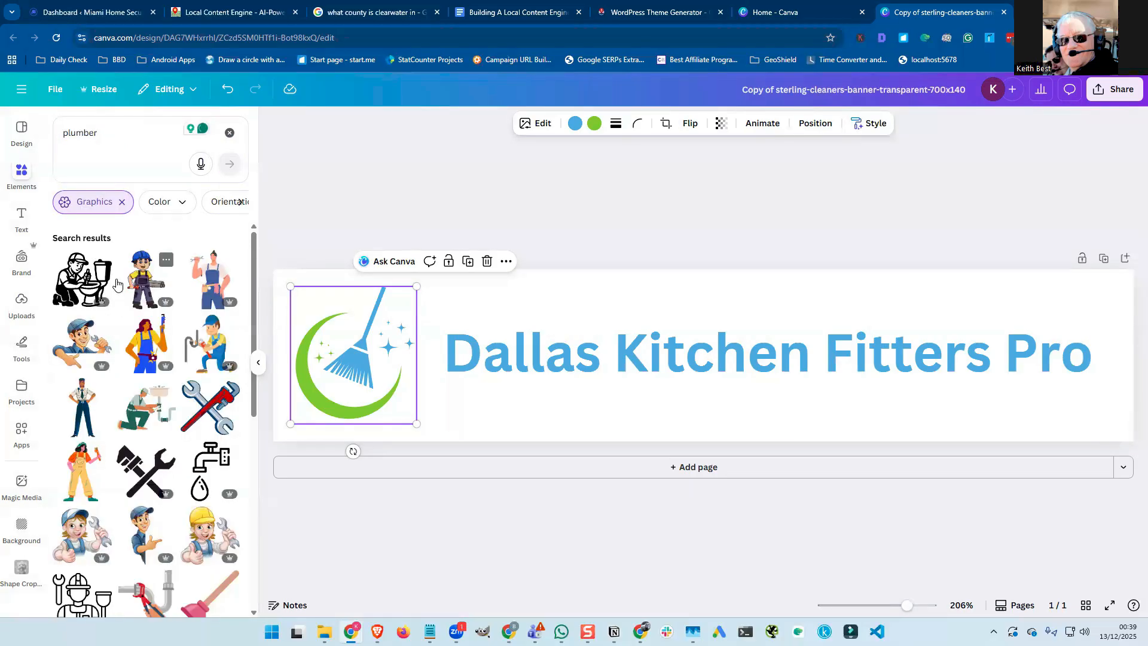
scroll(116, 283, down, 2)
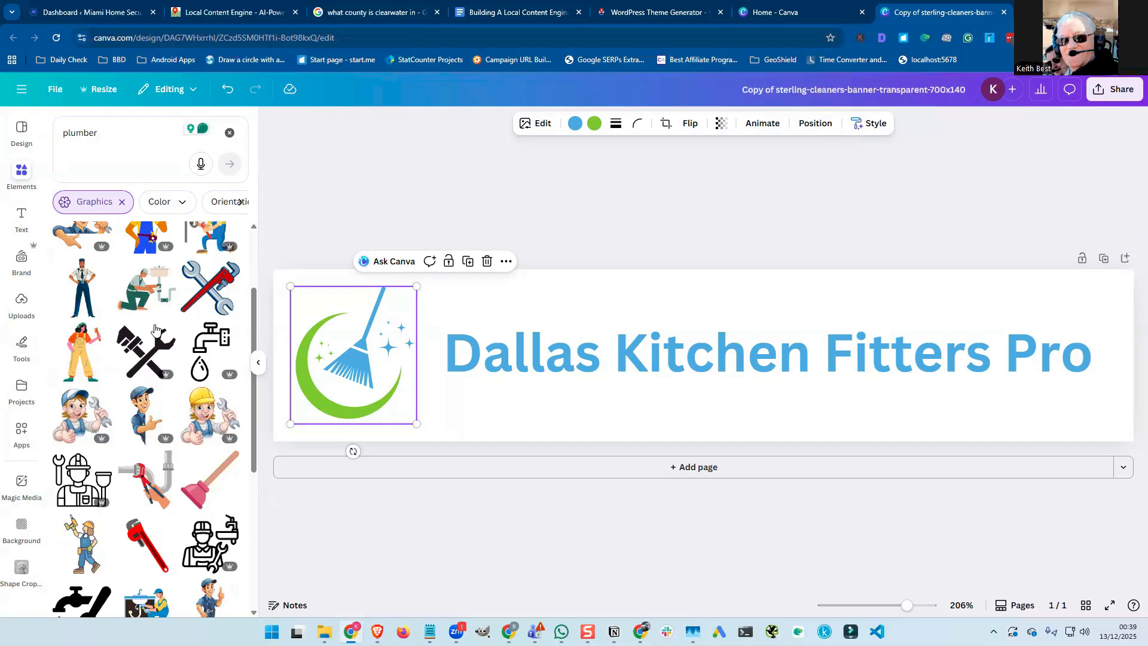
Add the yellow-helmet plumber graphic, delete the broom logo, and enlarge the plumber at the banner's left end.
click(204, 413)
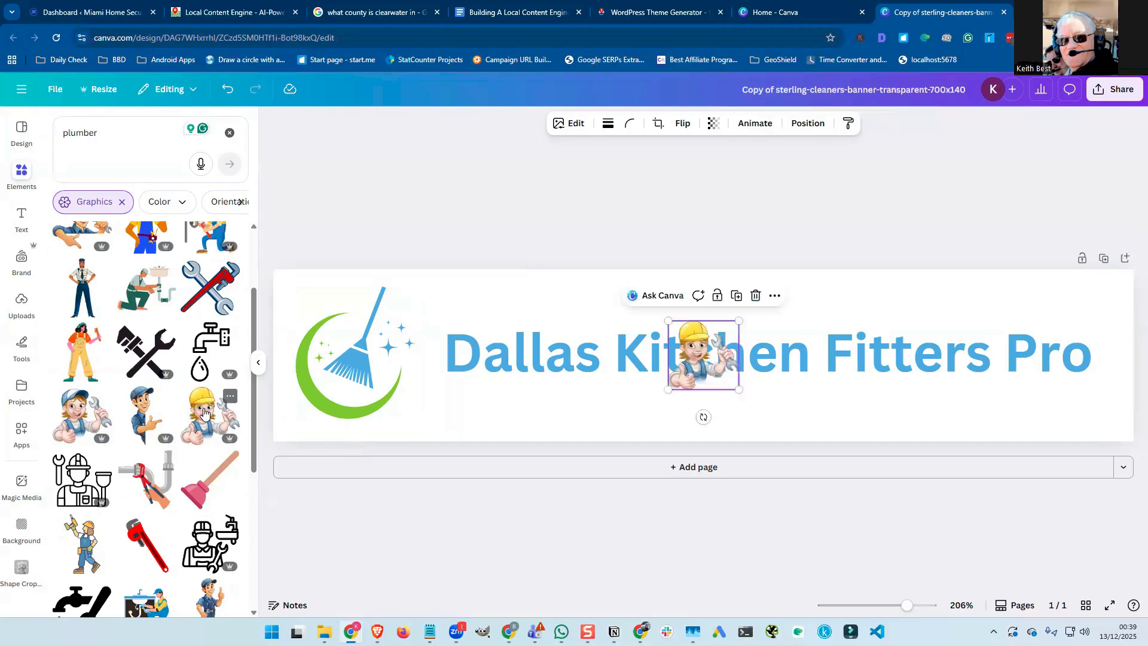
click(373, 374)
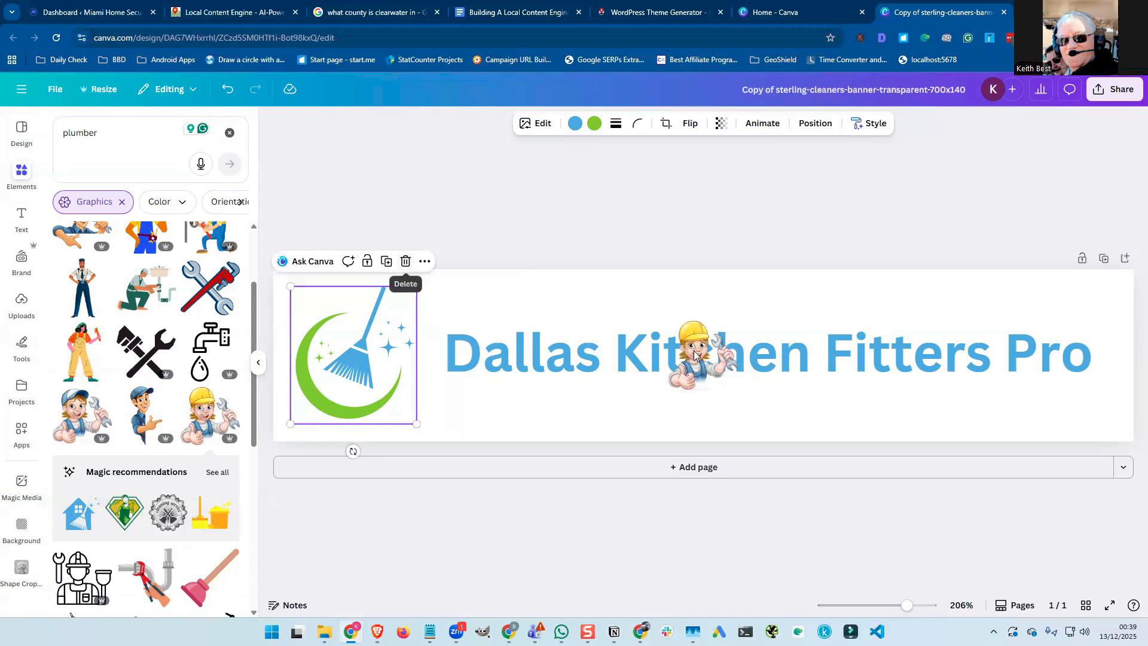
key(Delete)
drag(694, 355, 308, 320)
drag(361, 358, 431, 426)
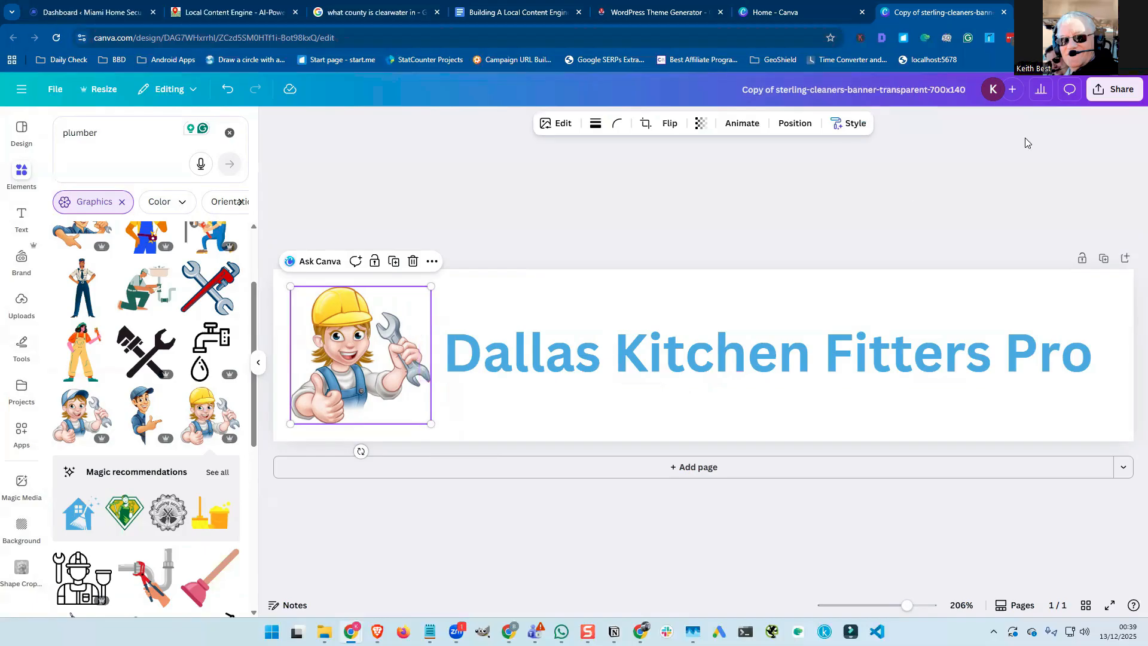
Download the banner as a PNG with a transparent background.
click(1113, 96)
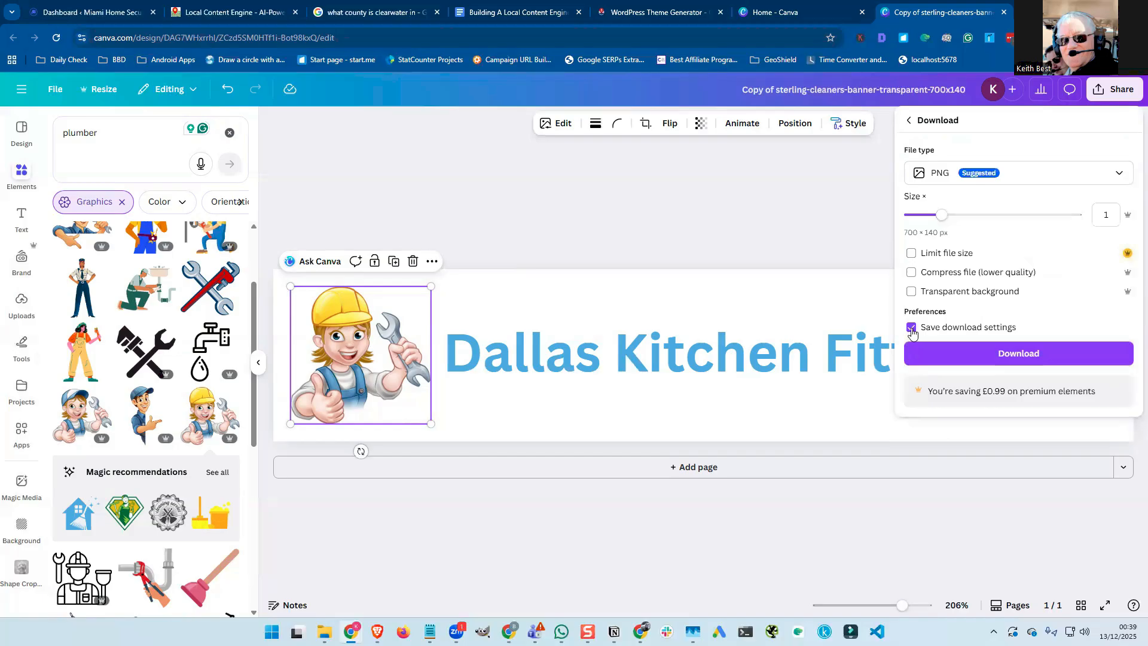
click(911, 293)
click(958, 357)
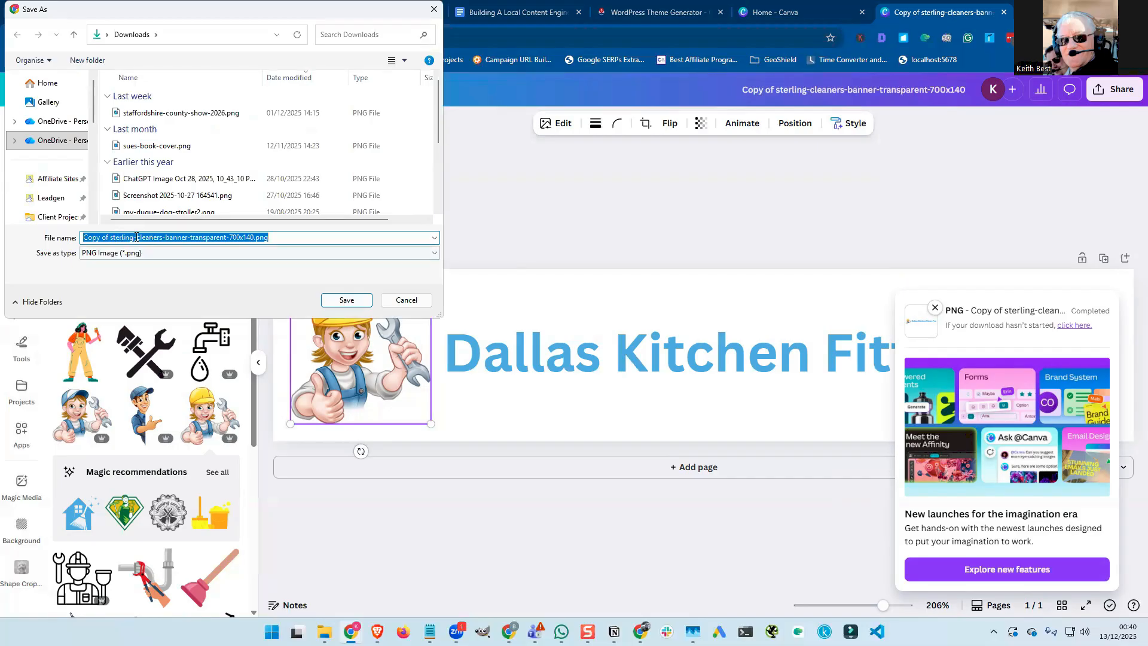
Save the file as kitchen-fitters-banner-transparent-700x140.png in Downloads.
click(118, 237)
drag(162, 237, 66, 238)
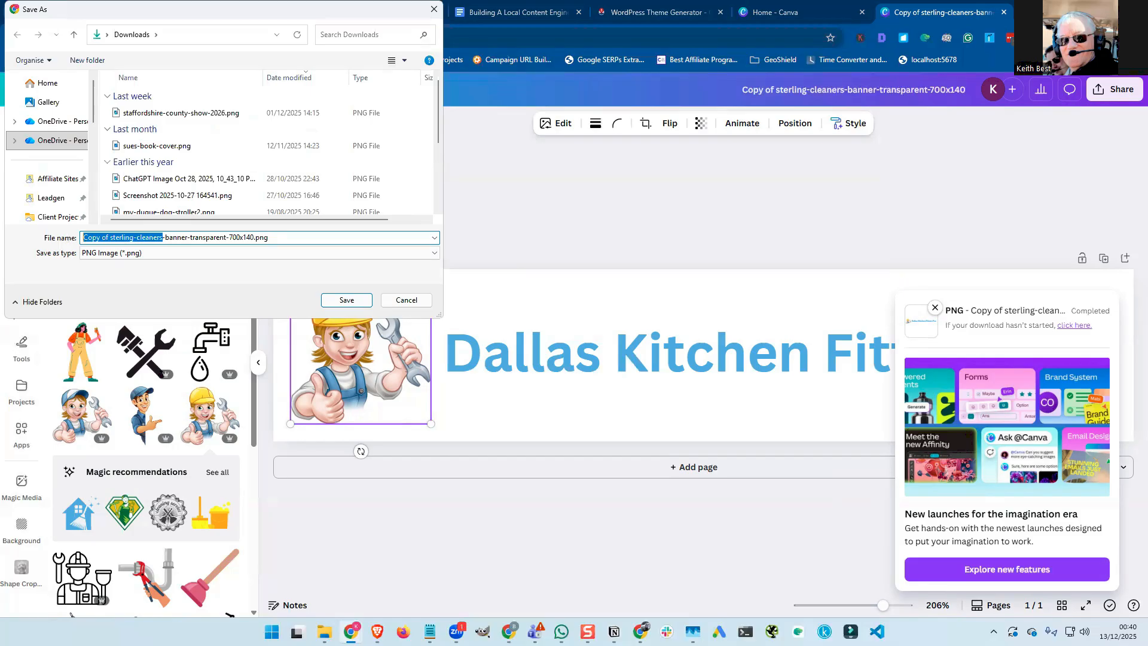
text(kitchen-fitters)
click(347, 299)
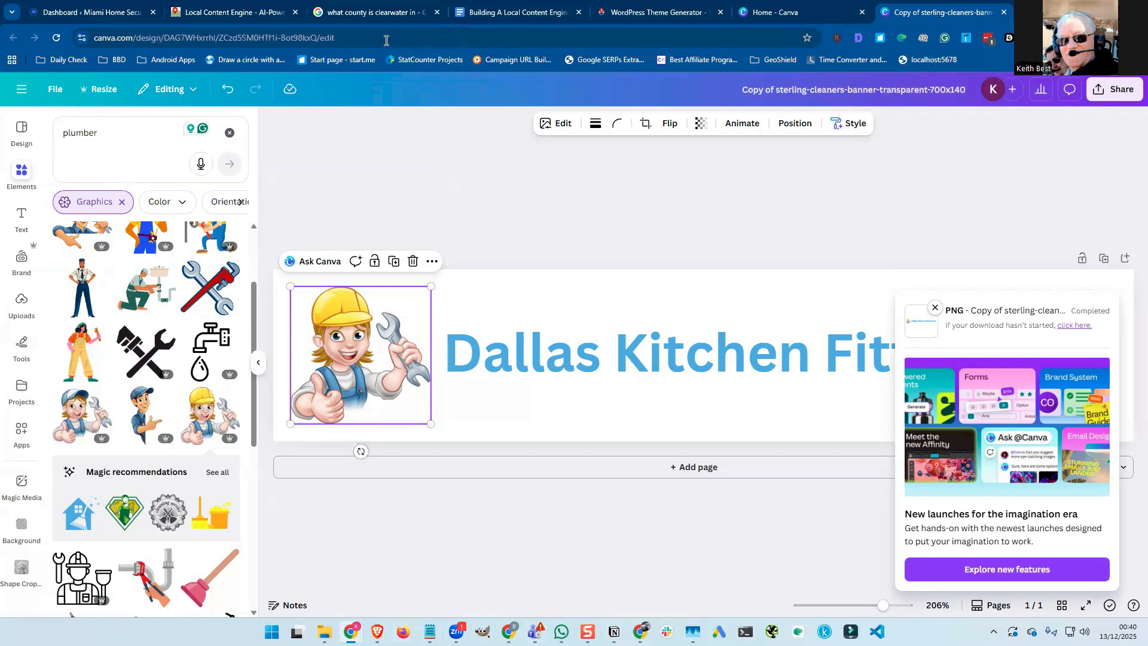
Upload the kitchen-fitters banner PNG from Downloads as the Kitchen Fitters Dallas header logo.
click(617, 16)
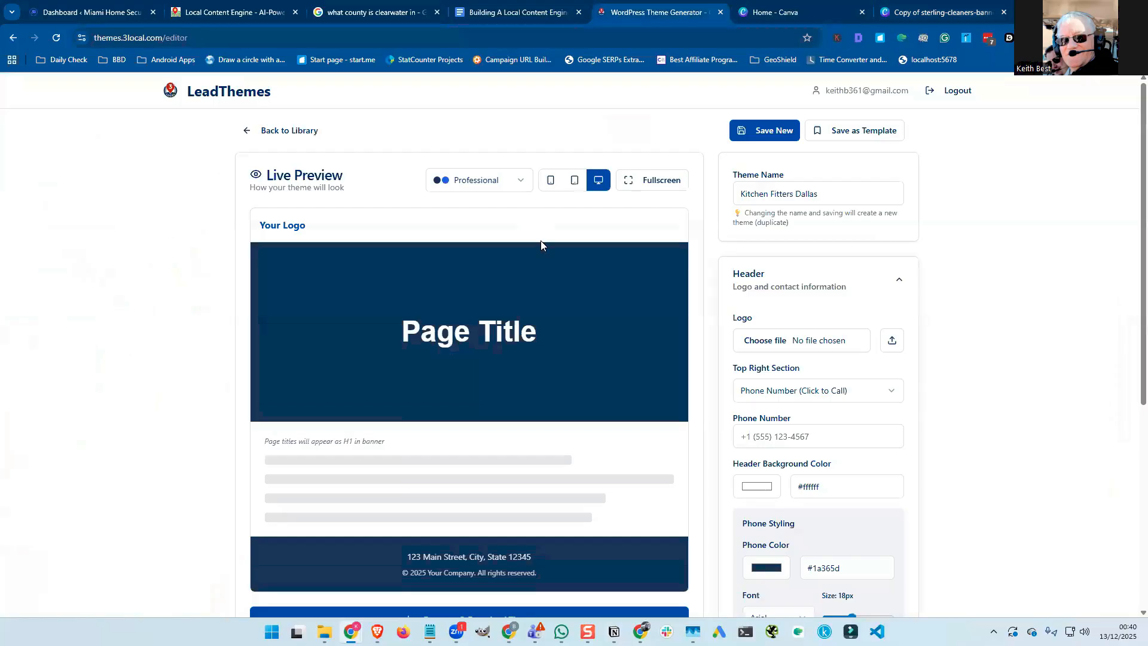
click(893, 341)
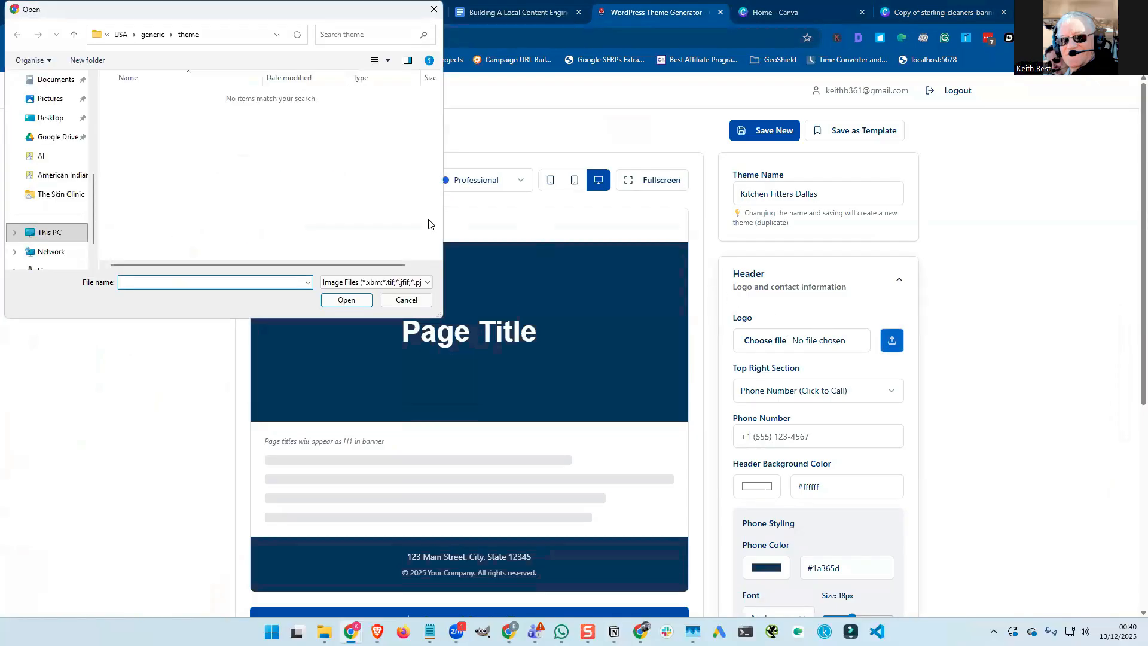
scroll(57, 181, up, 2)
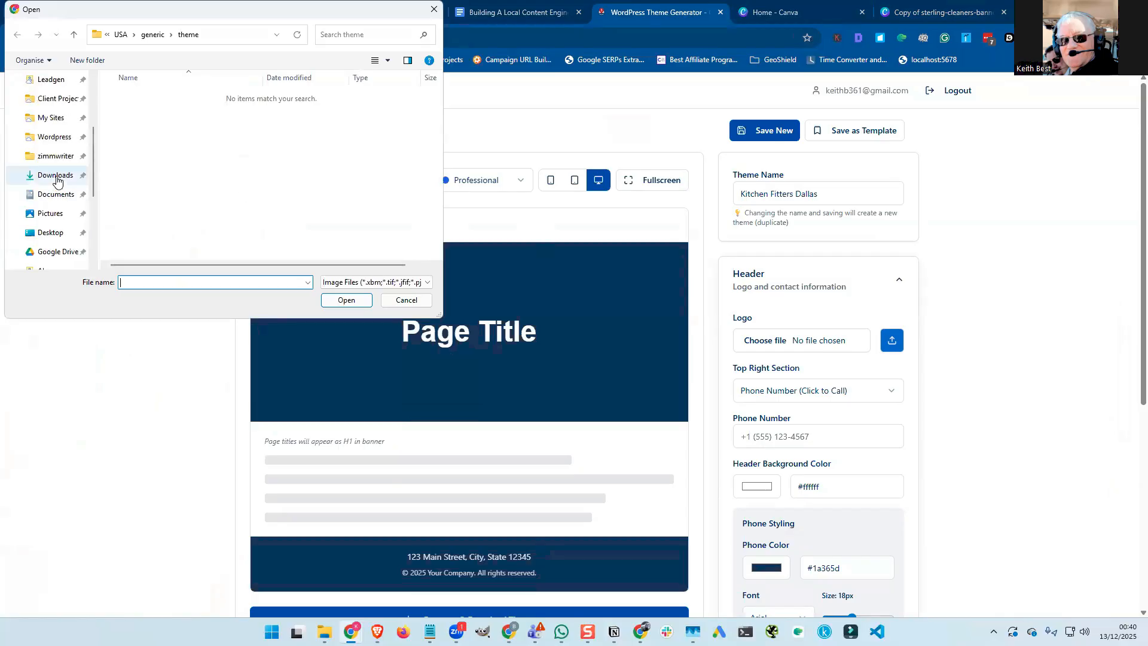
click(56, 177)
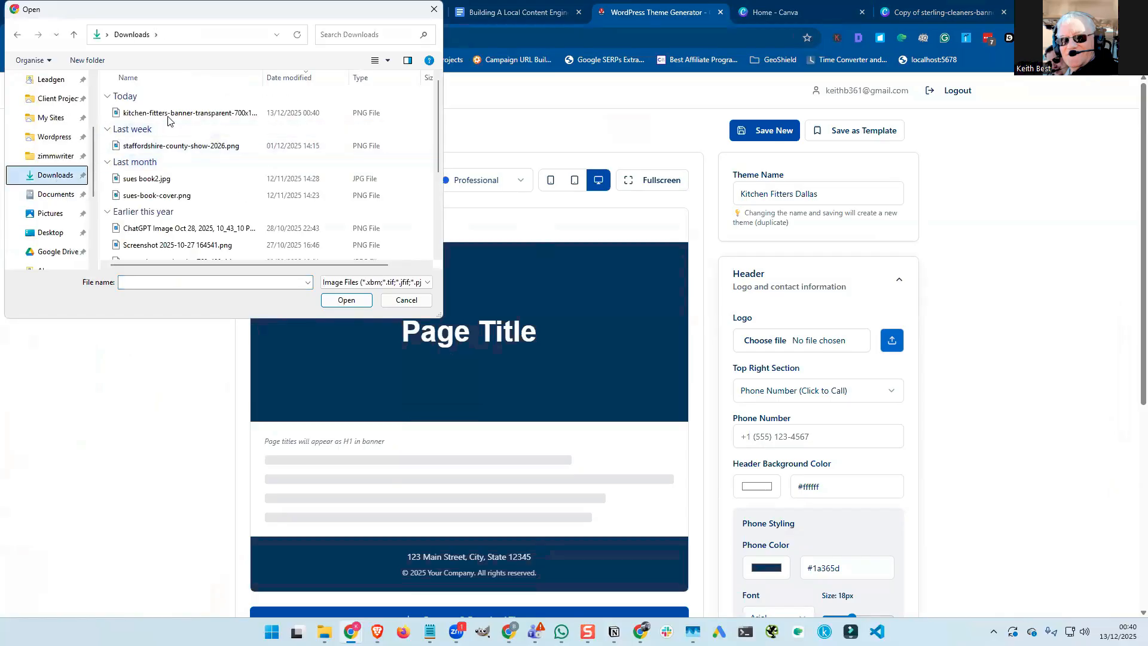
click(168, 114)
click(350, 299)
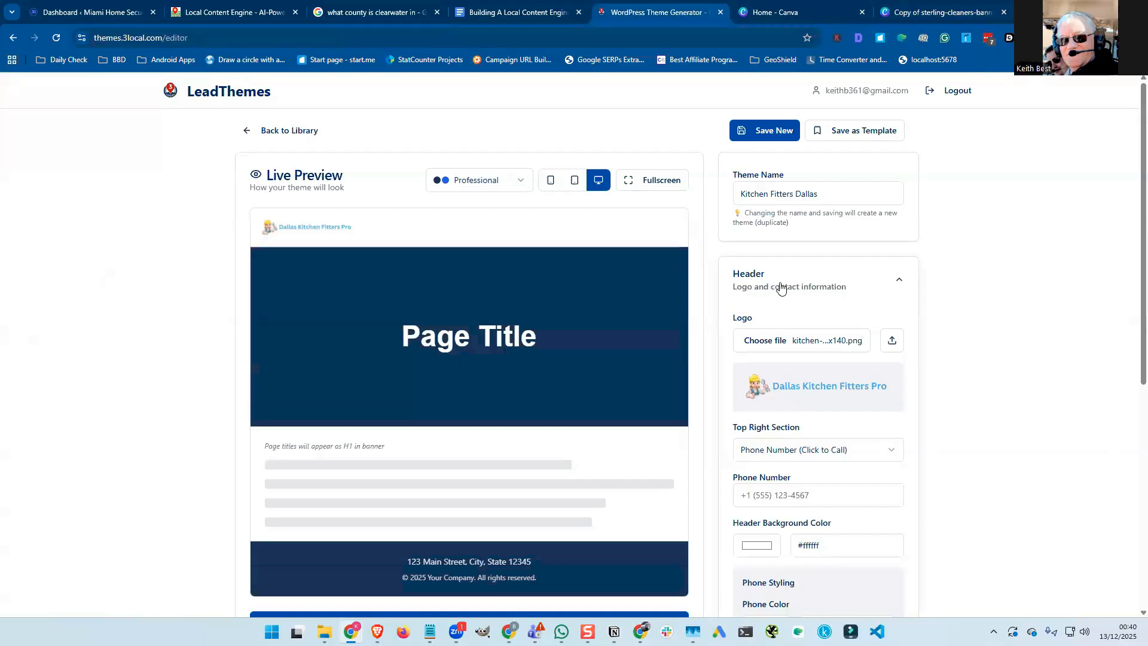
scroll(766, 287, down, 2)
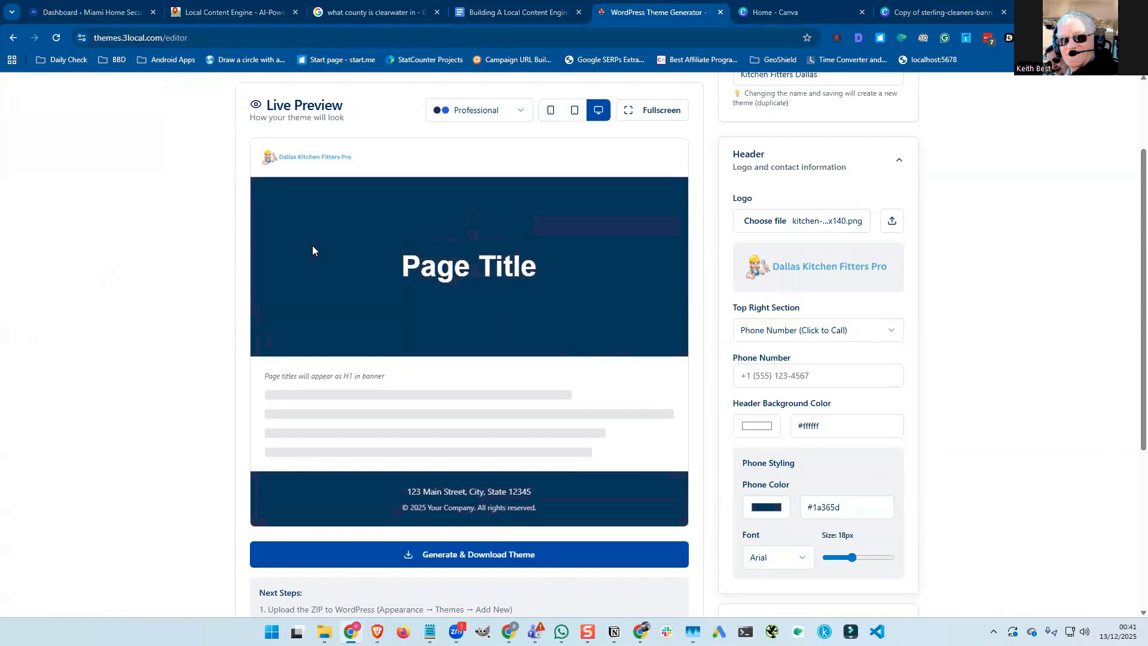
Enter the business phone number in the header's Phone Number field, with dashes and no +1 prefix.
click(754, 377)
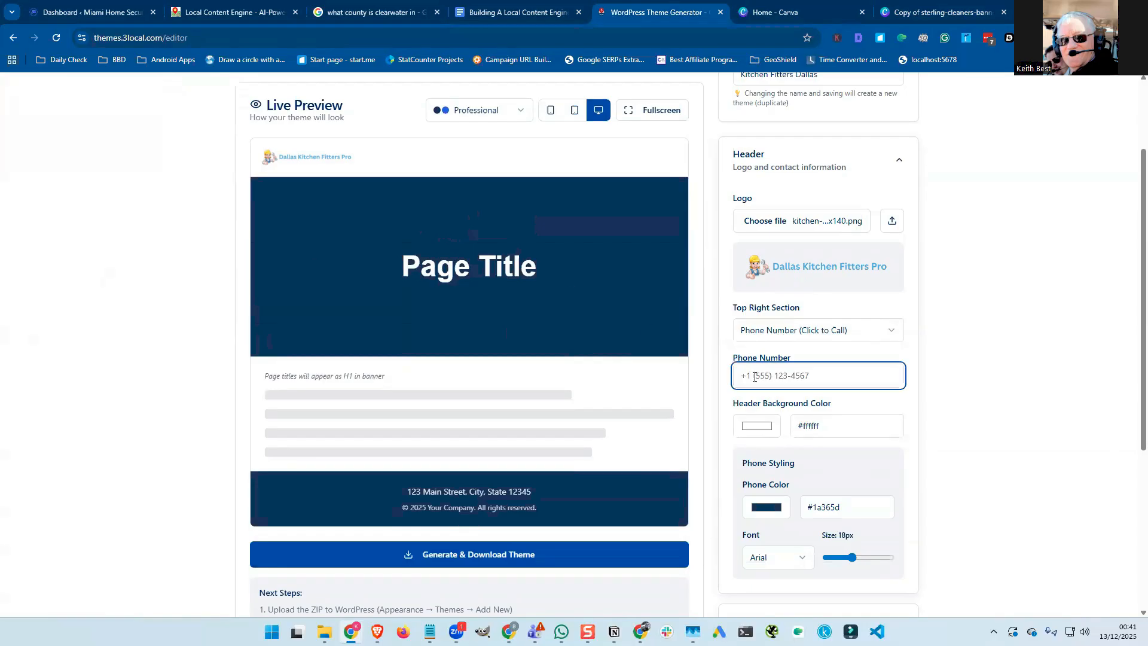
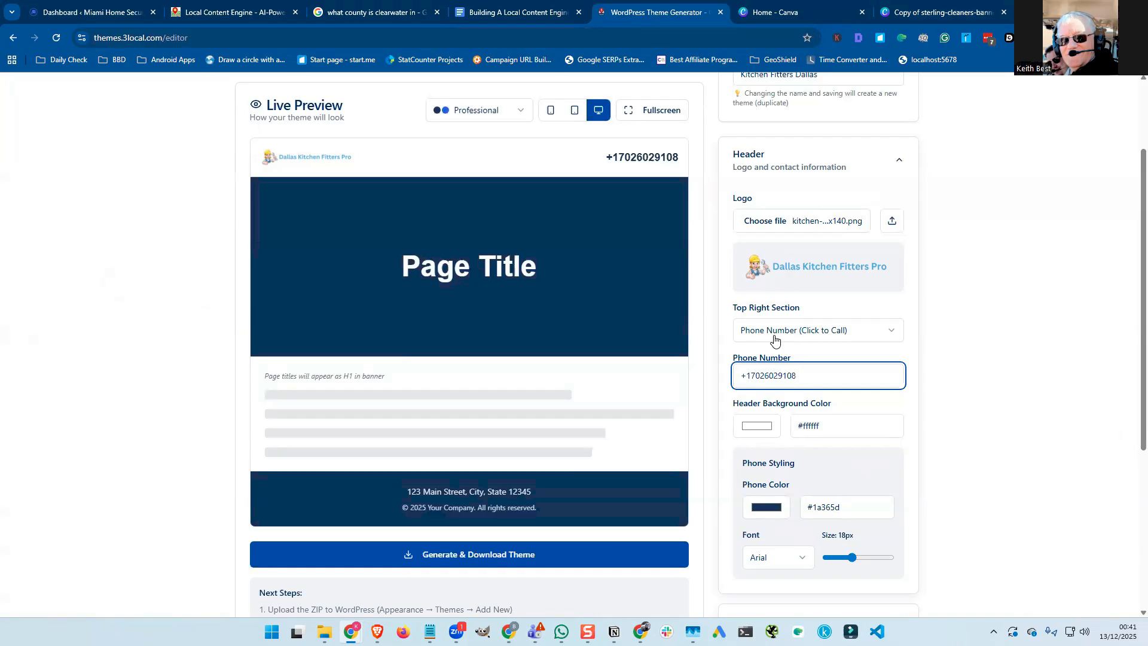
drag(753, 377, 733, 380)
key(BackSpace)
click(756, 376)
text(-)
click(773, 377)
text(-)
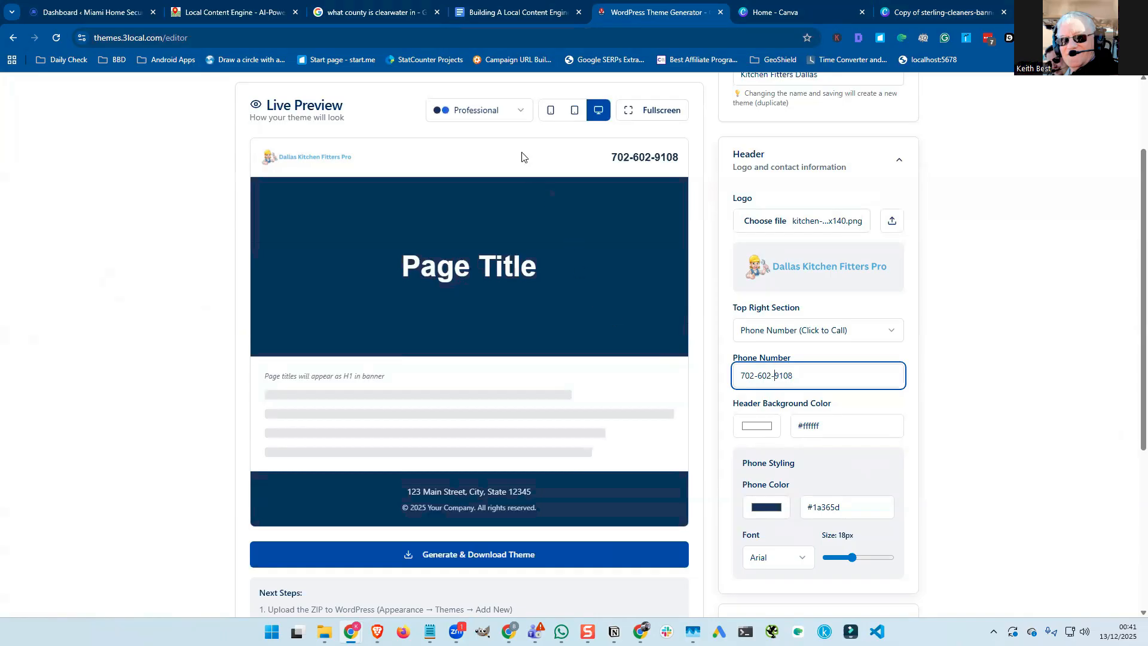
Try red, pink, magenta and teal in the Header Background Color picker.
click(760, 430)
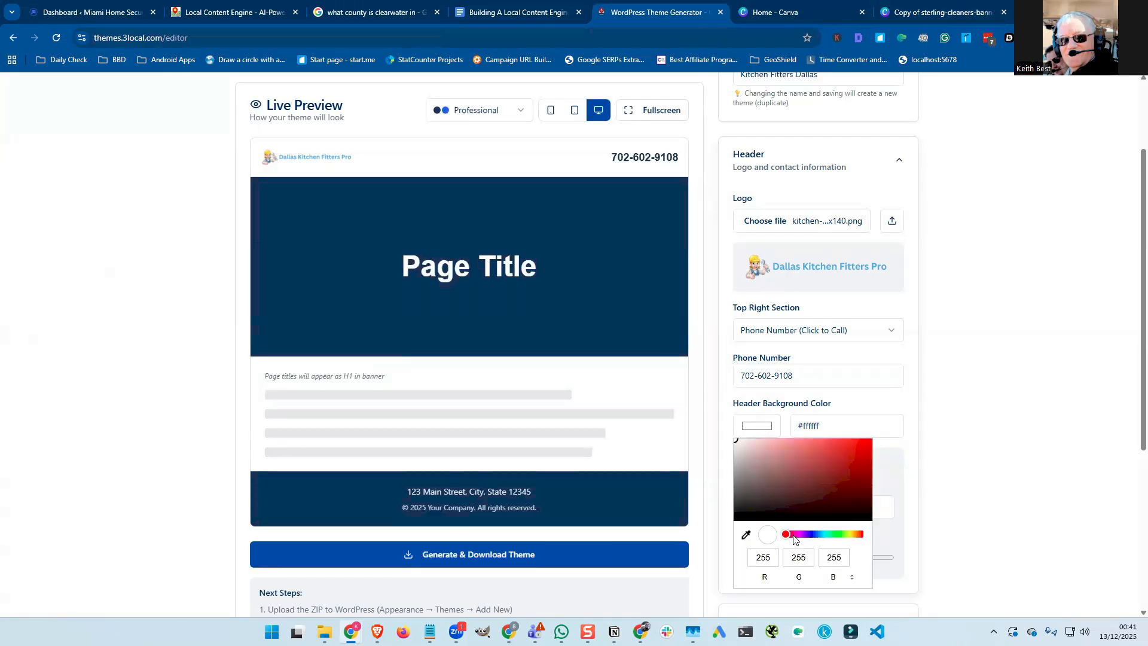
click(862, 444)
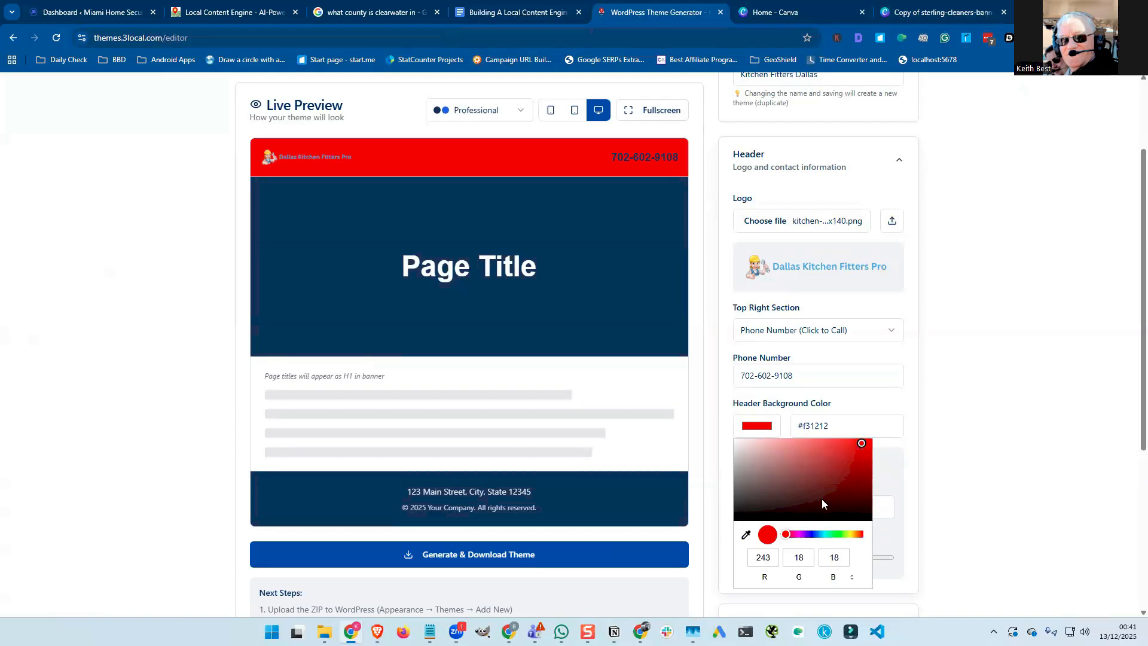
click(774, 452)
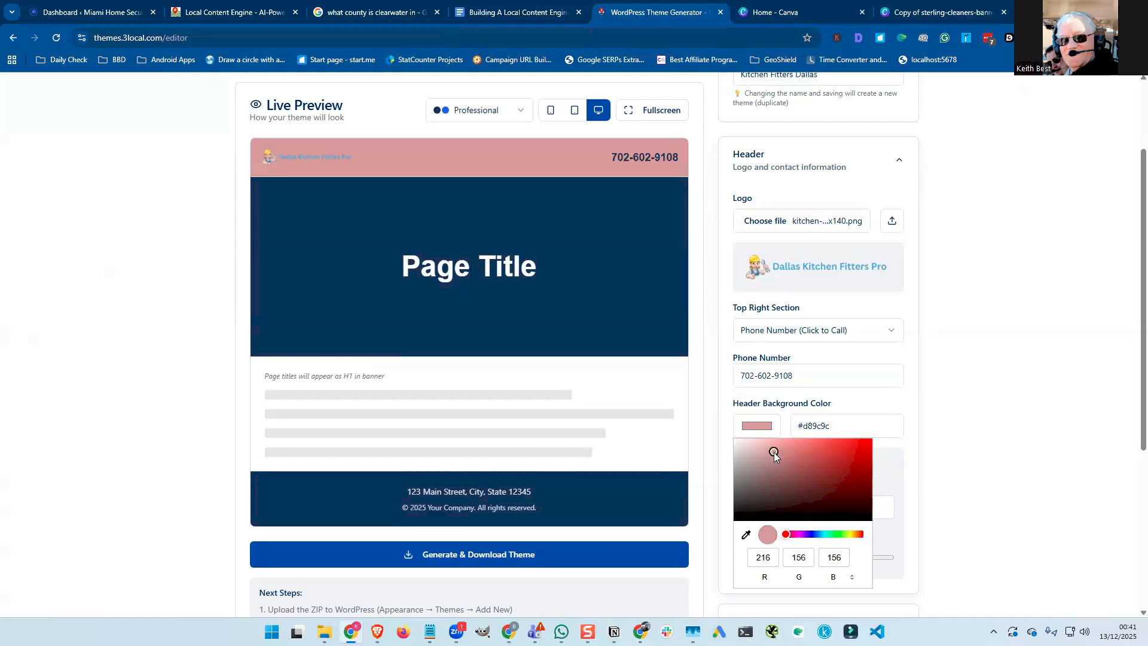
click(794, 534)
mouse_move(795, 534)
mouse_down()
mouse_move(817, 537)
mouse_move(793, 535)
mouse_up()
click(775, 451)
click(838, 465)
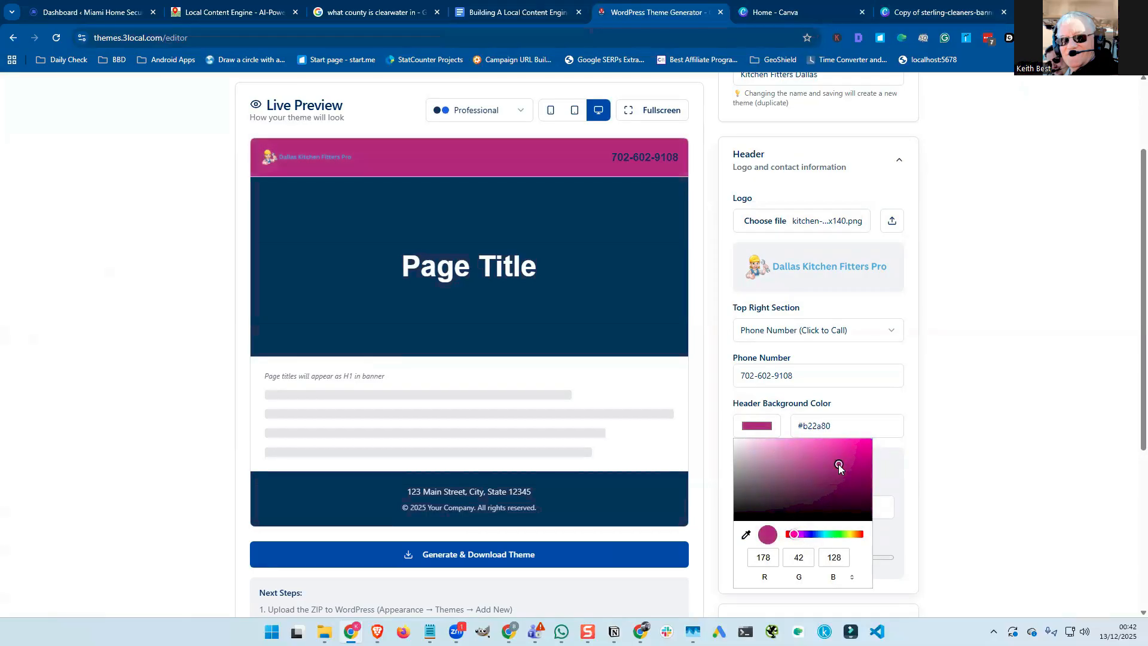
mouse_move(838, 464)
mouse_down()
mouse_move(831, 444)
mouse_move(845, 474)
mouse_up()
drag(793, 534, 867, 542)
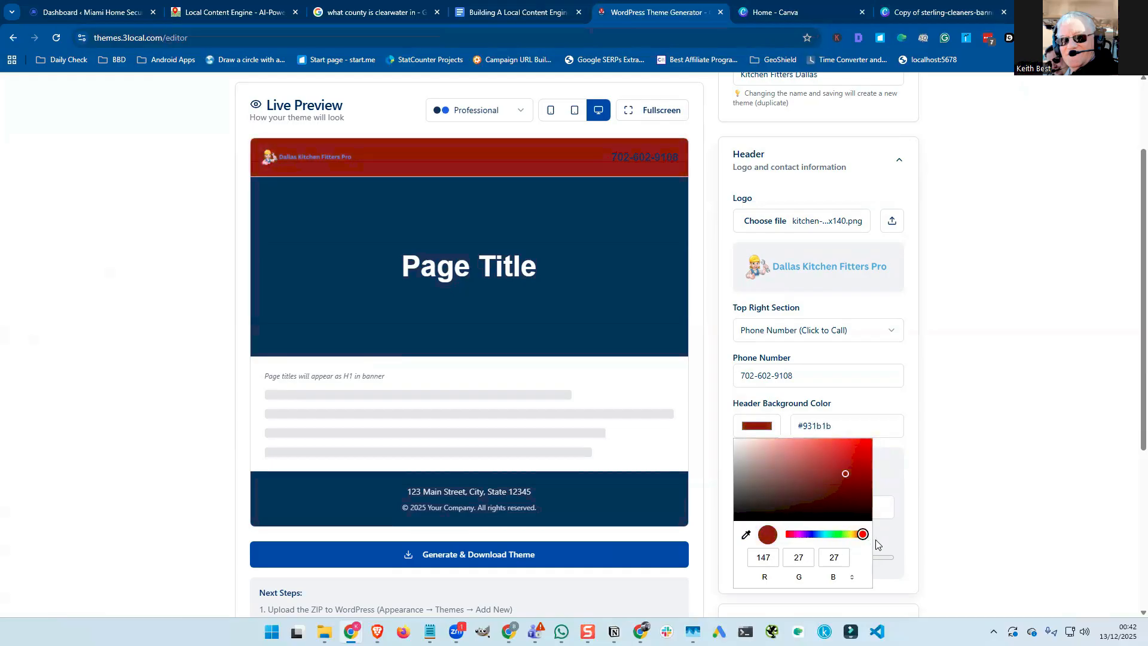
drag(863, 542, 772, 535)
Switch the picker to HEX and enter FFFFFF for a white header background.
click(852, 578)
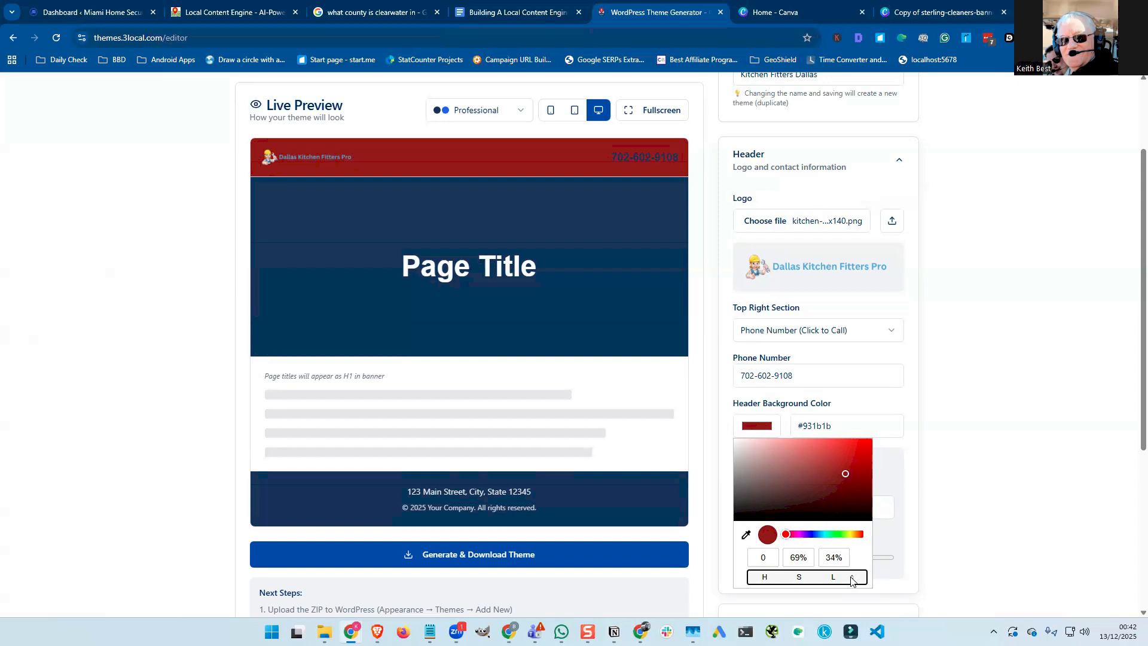
click(853, 578)
click(796, 557)
click(807, 559)
double_click(808, 559)
text(FFFF)
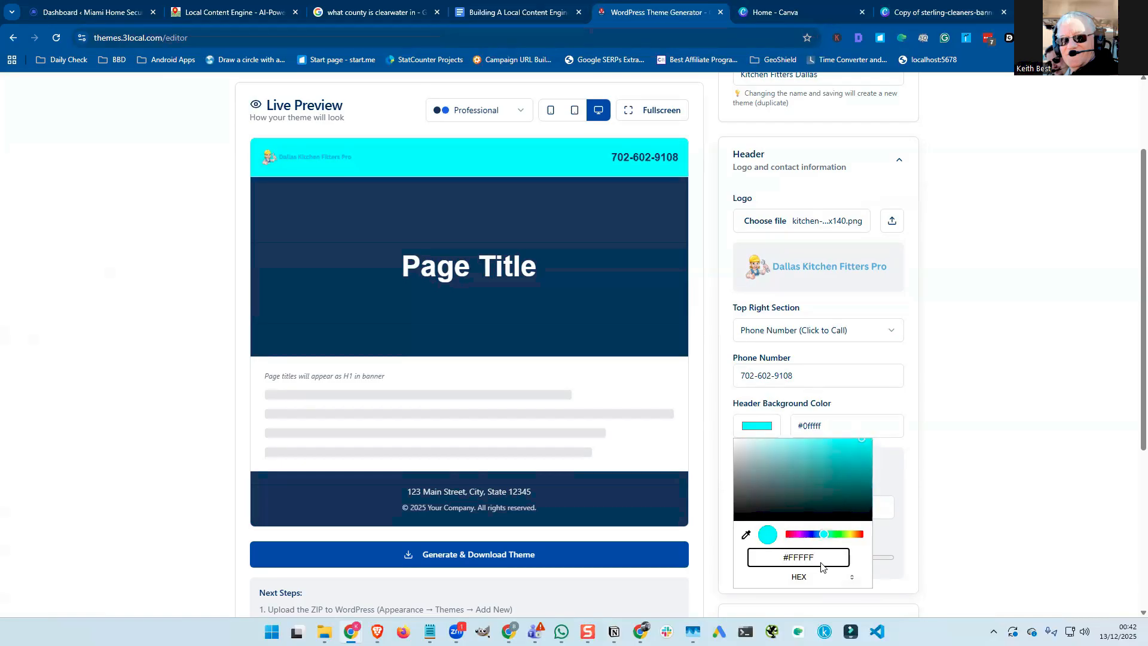
text(F)
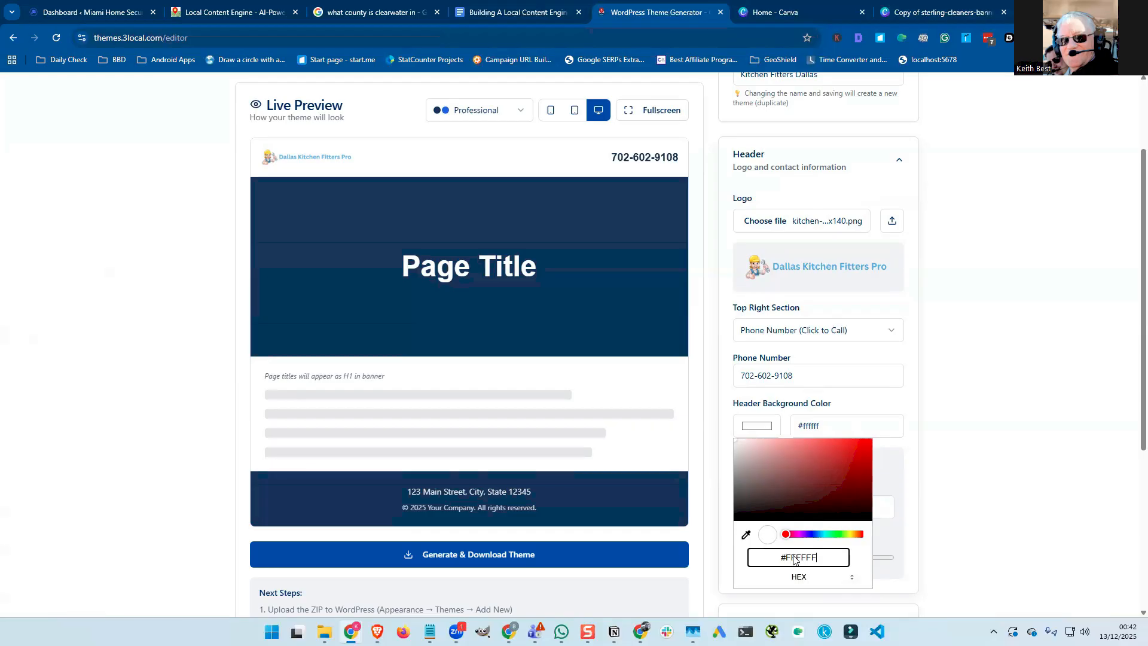
click(827, 426)
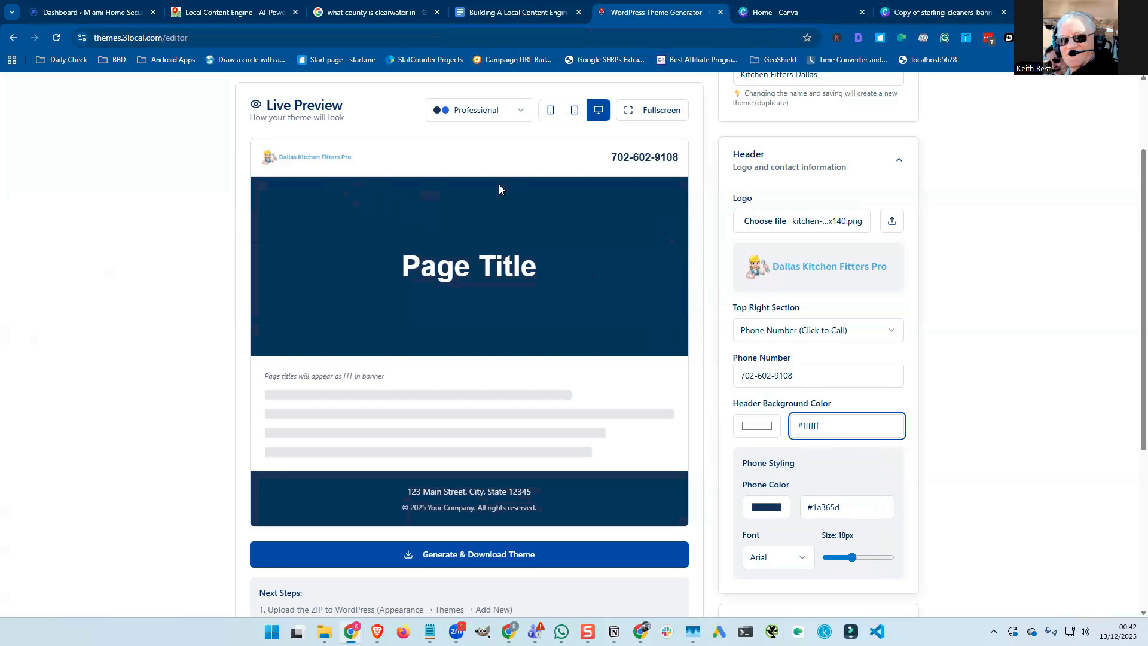
Copy the hex code #51ADE5 from the Canva logo text's blue colour, then return to the generator.
click(906, 14)
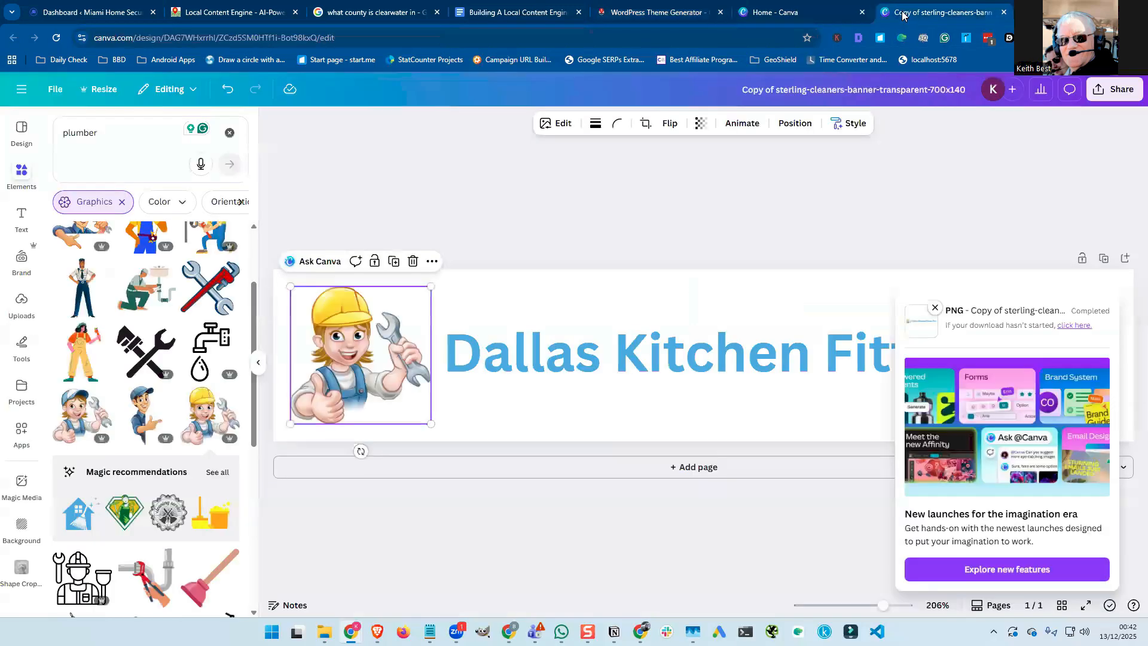
click(614, 354)
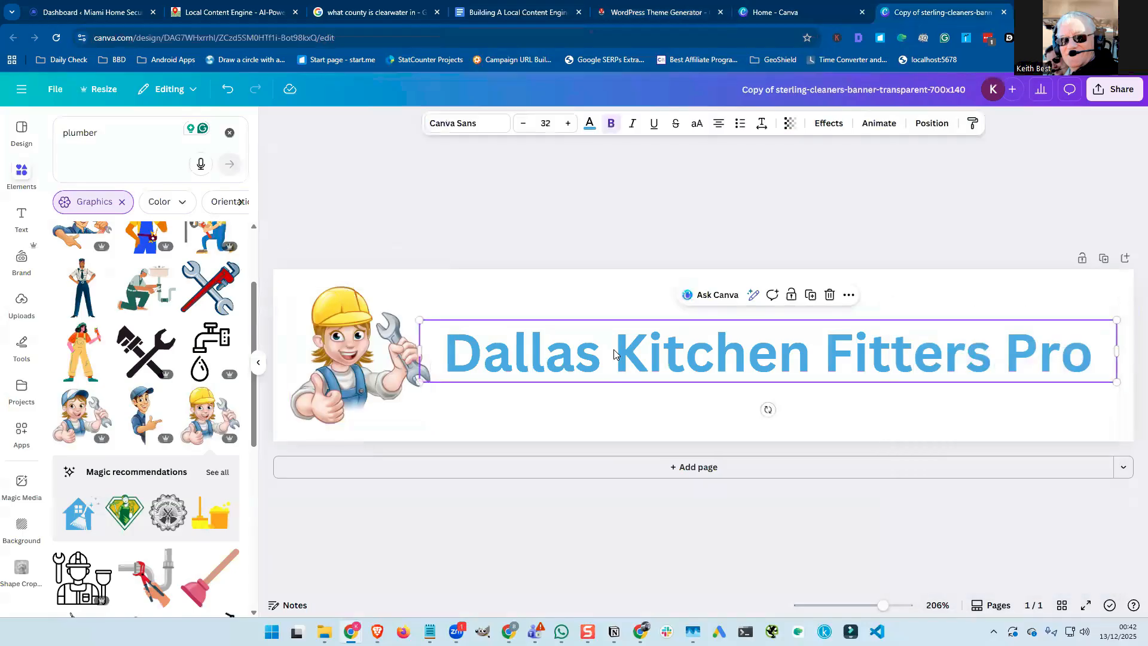
click(589, 126)
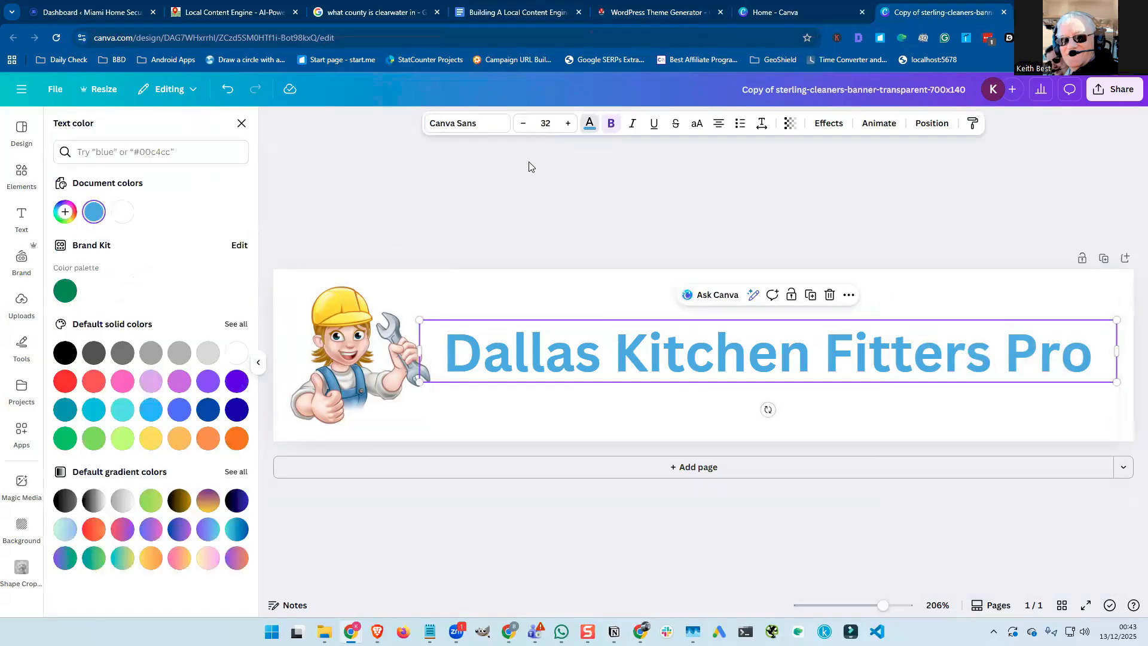
click(95, 214)
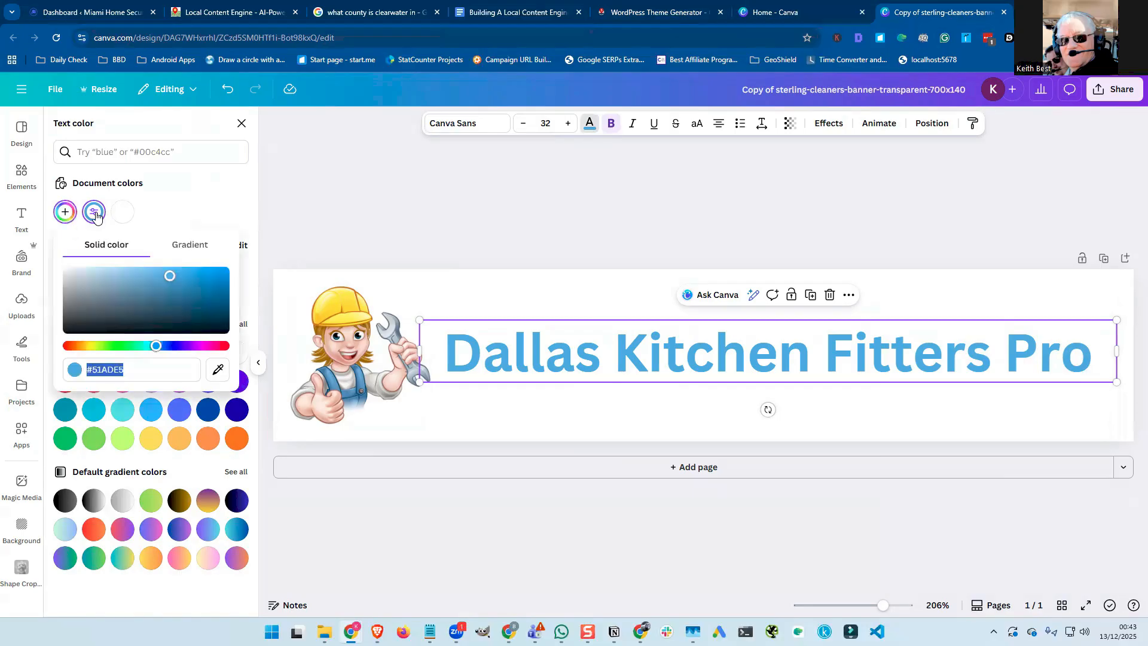
double_click(115, 369)
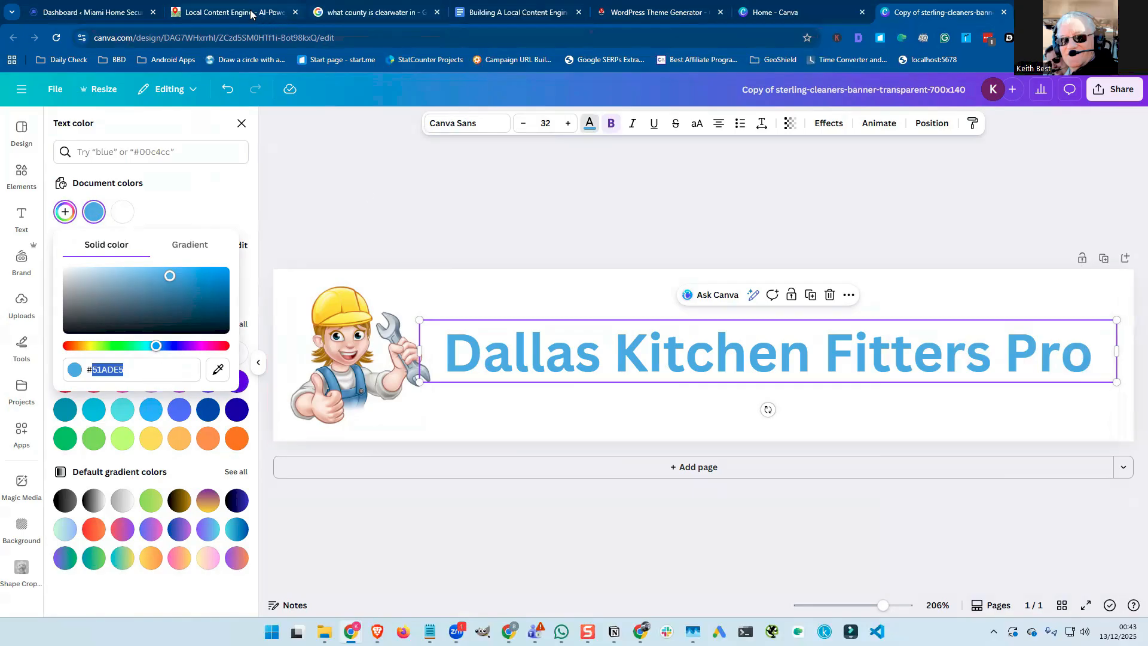
click(660, 17)
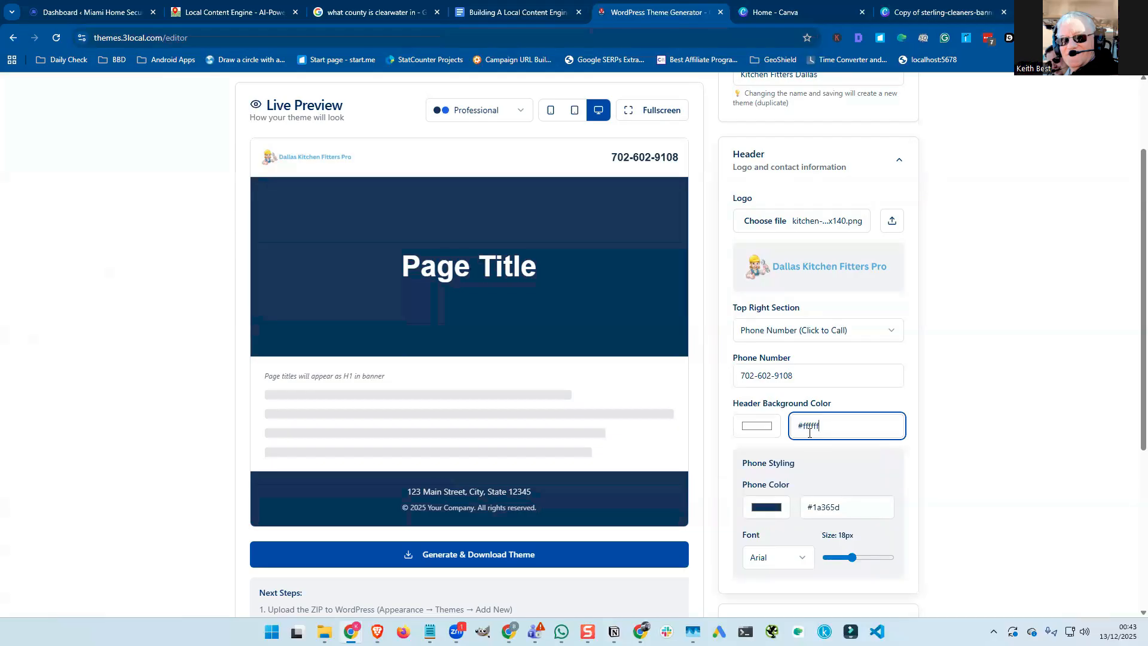
Paste #51ade5 as the Phone Color and set the phone number size to 16px.
double_click(825, 506)
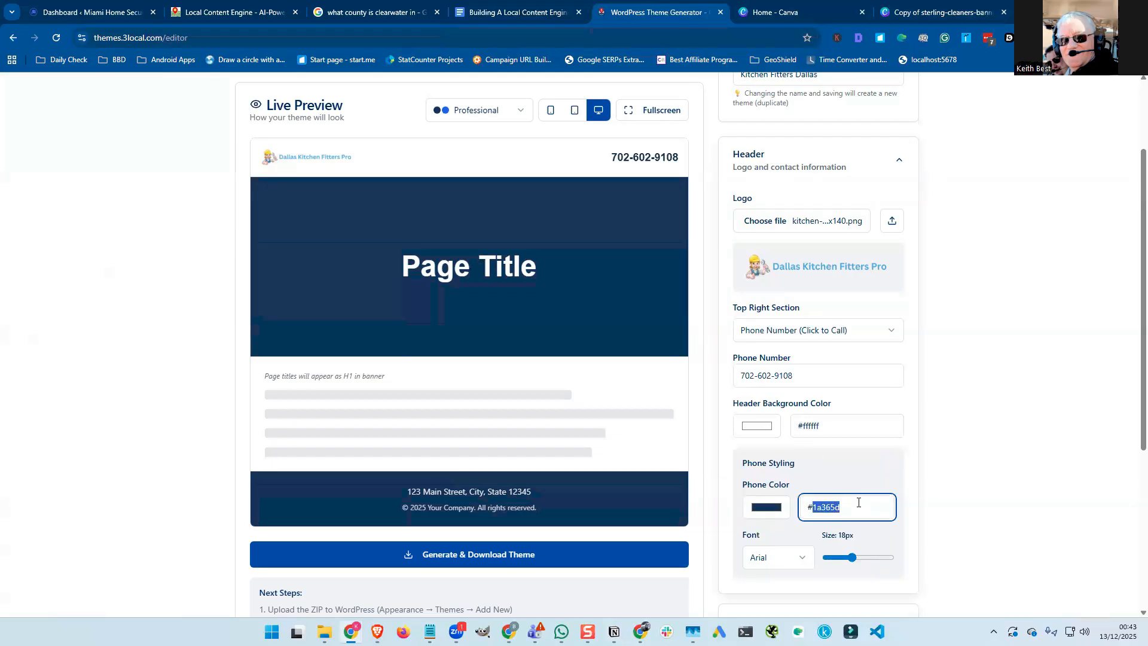
text(51ade5)
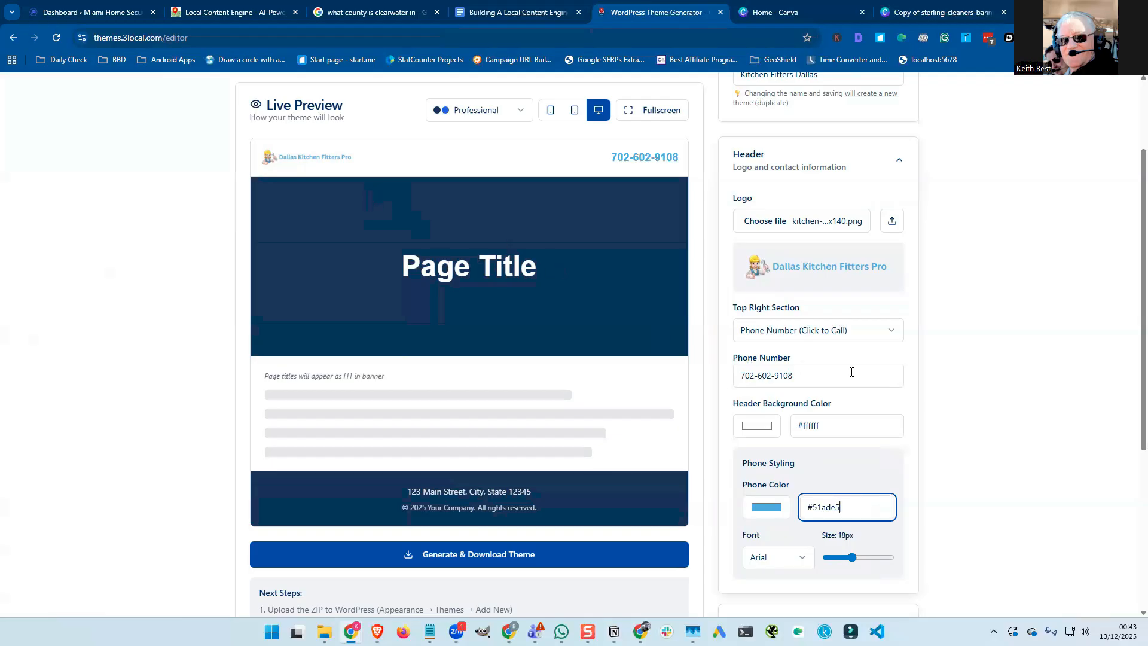
scroll(850, 371, down, 1)
scroll(849, 370, down, 1)
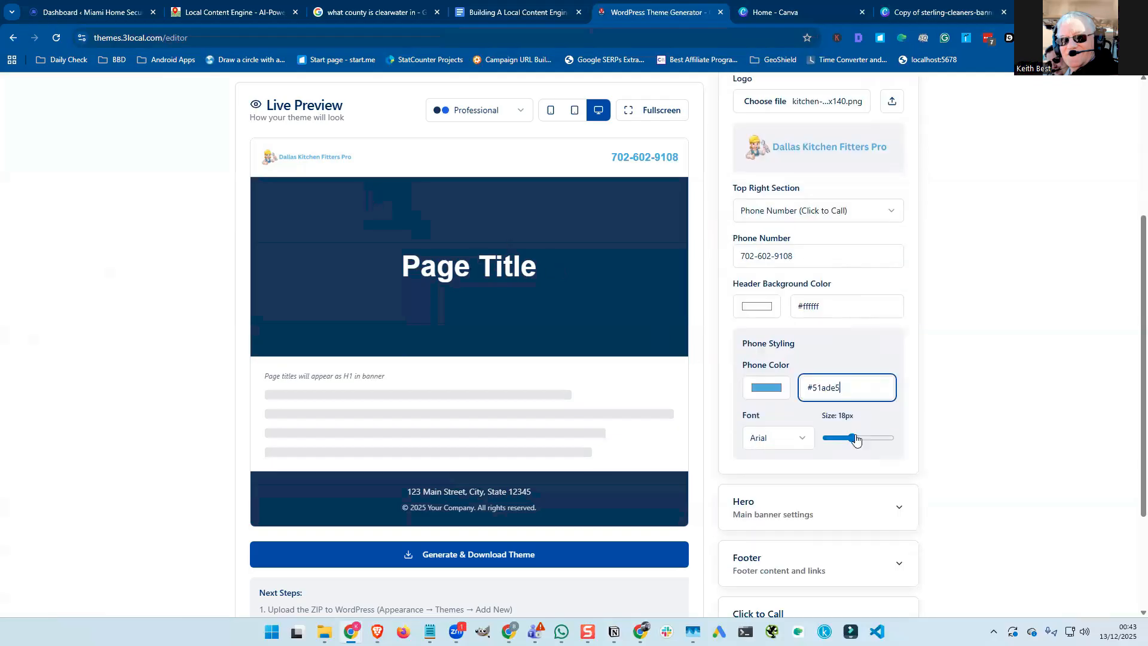
mouse_move(852, 438)
mouse_down()
mouse_move(865, 439)
mouse_move(847, 439)
mouse_up()
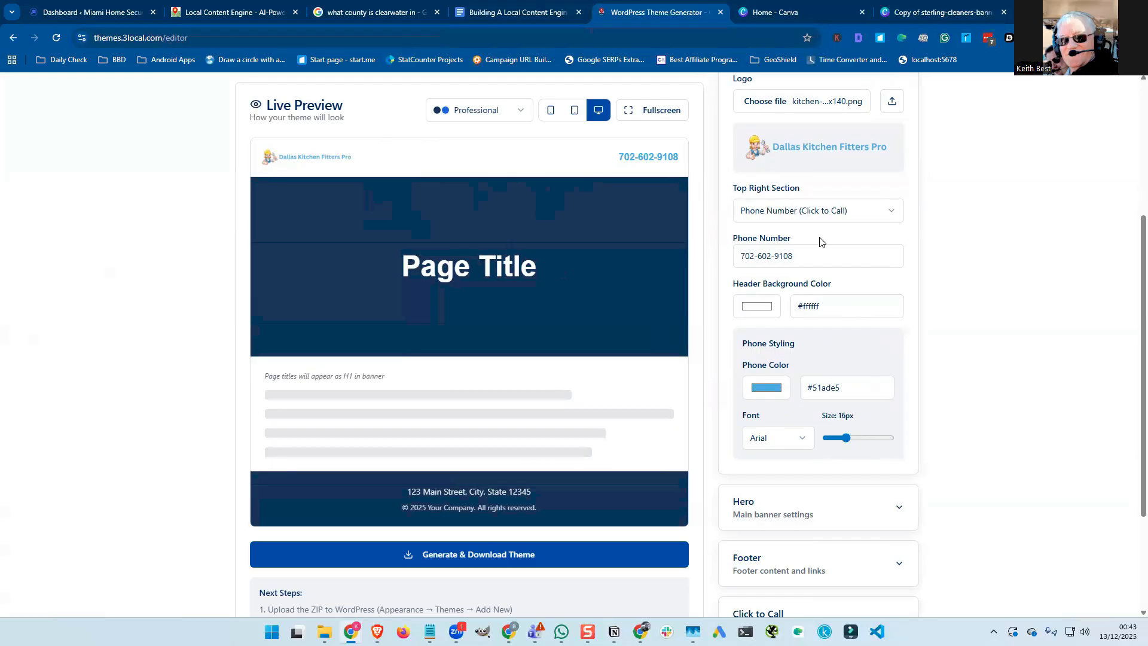
scroll(860, 297, down, 1)
scroll(861, 297, up, 1)
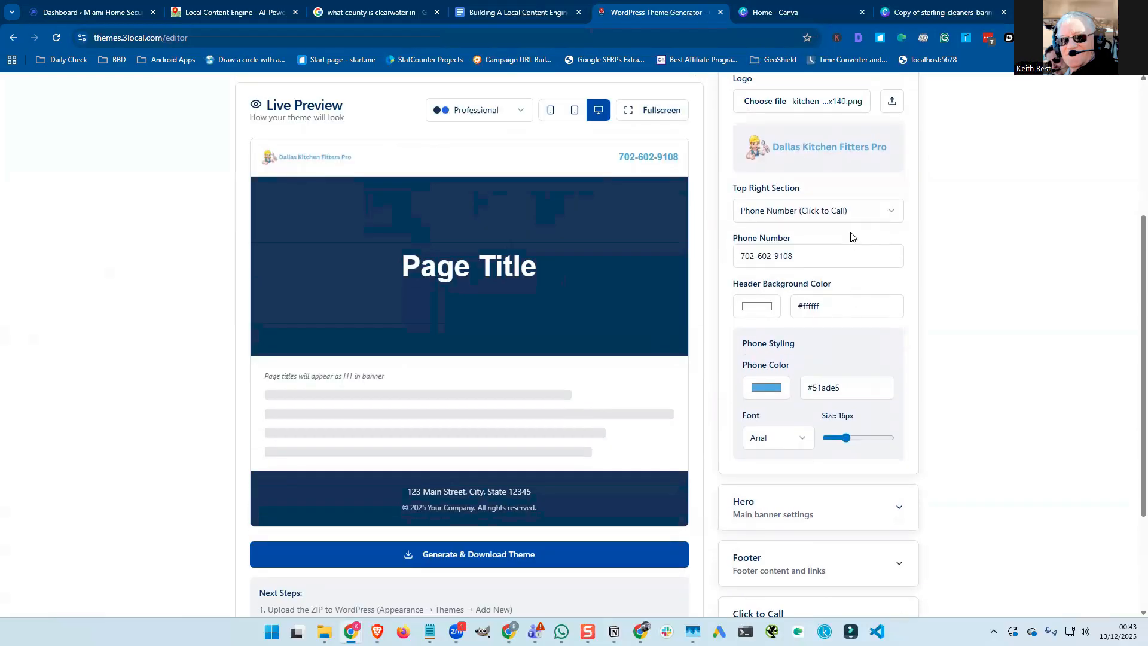
Switch the top-right section to Burger Menu and paste #51ade5 as the Burger Menu Color.
click(890, 214)
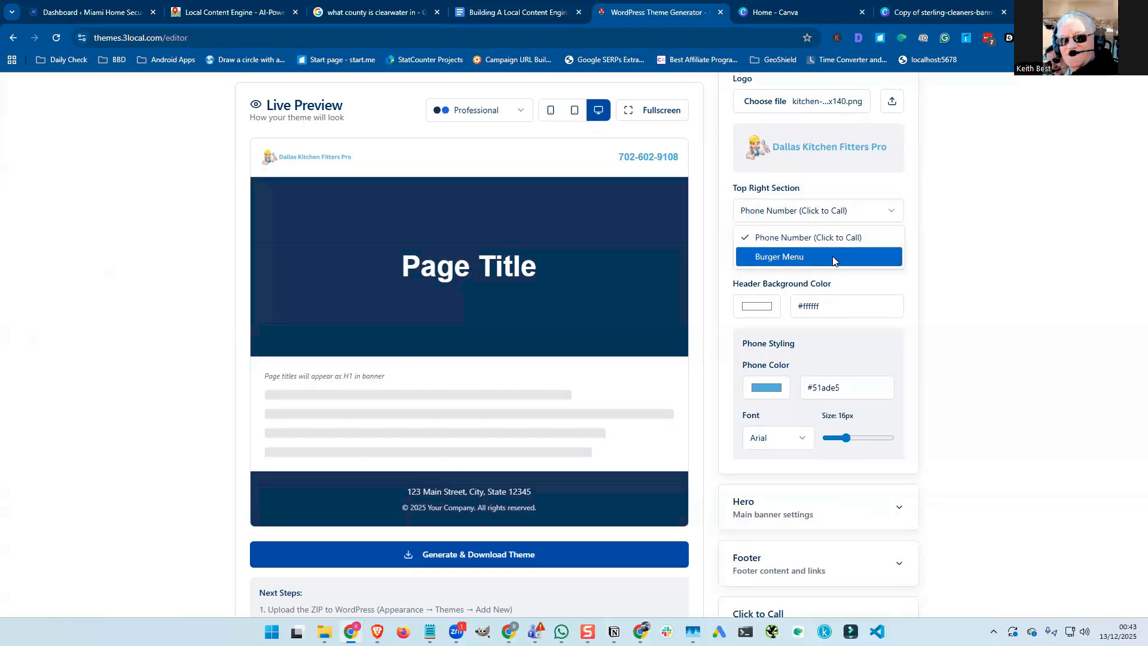
click(834, 257)
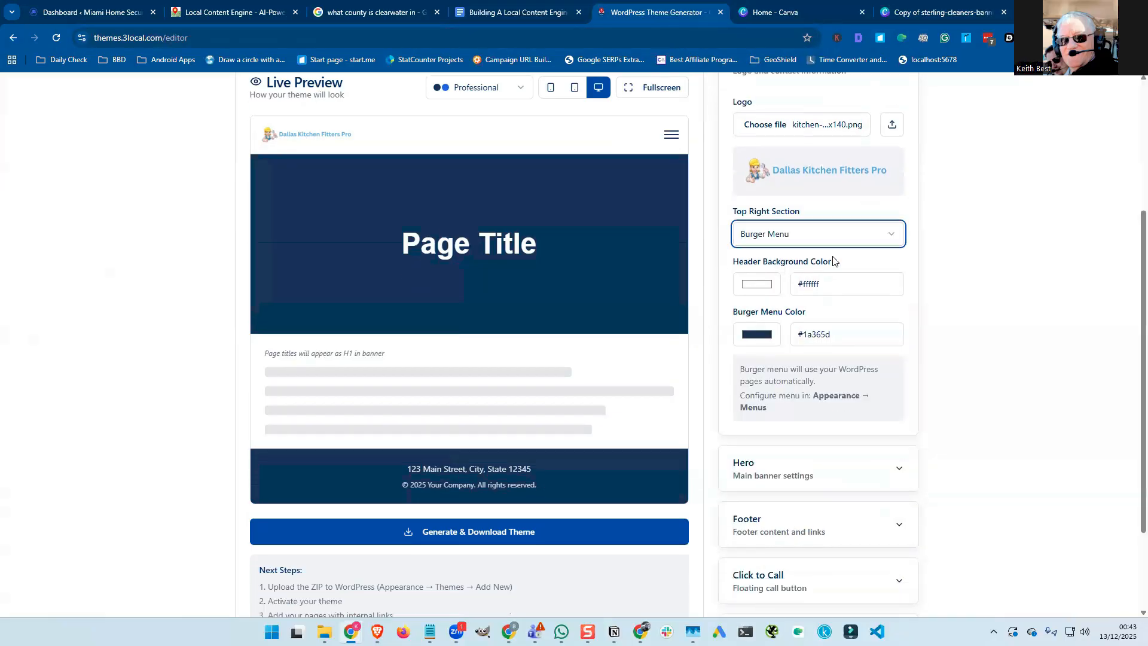
click(671, 141)
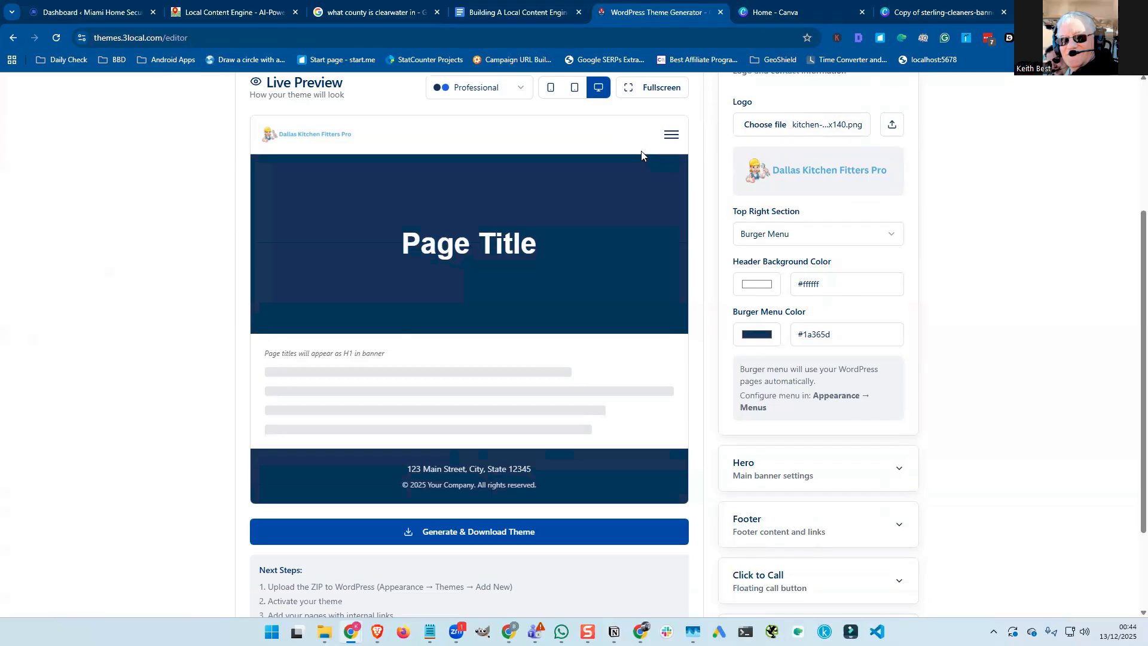
click(815, 334)
double_click(823, 333)
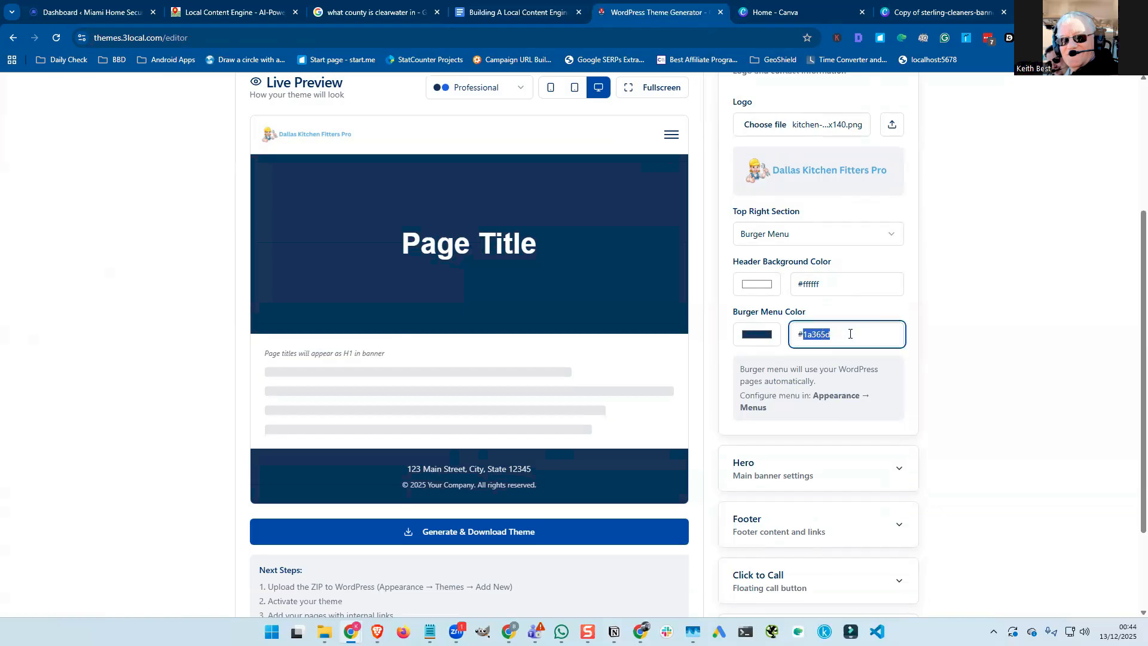
text(51ade5)
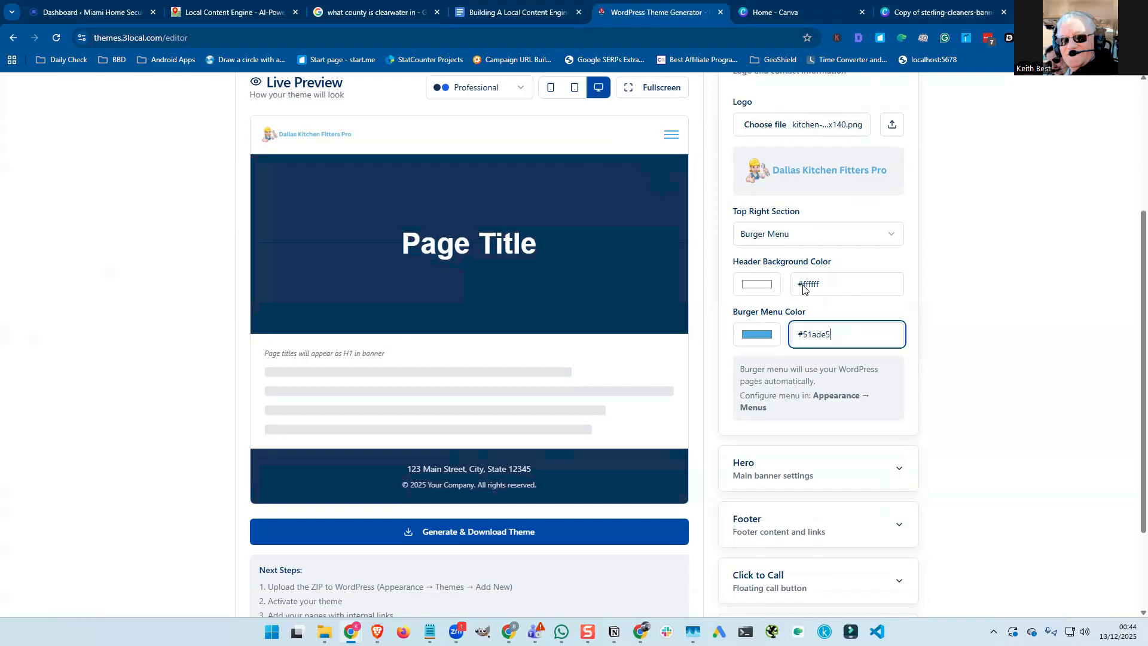
Set the top-right section back to Phone Number and collapse the Header settings.
click(815, 233)
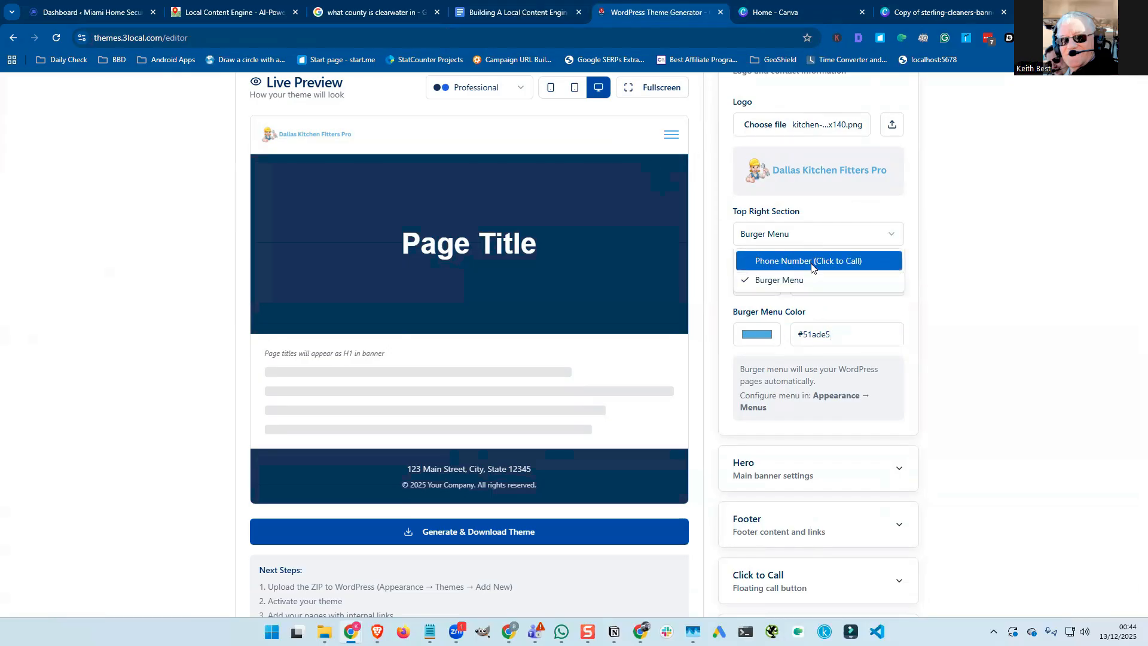
click(814, 259)
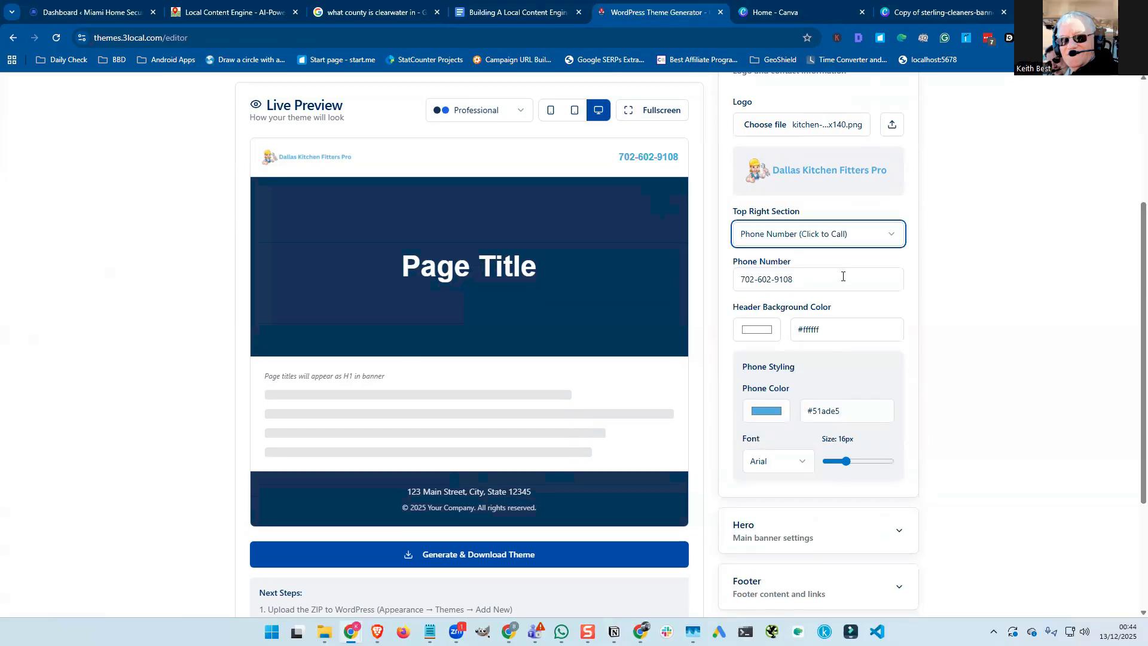
scroll(839, 280, down, 1)
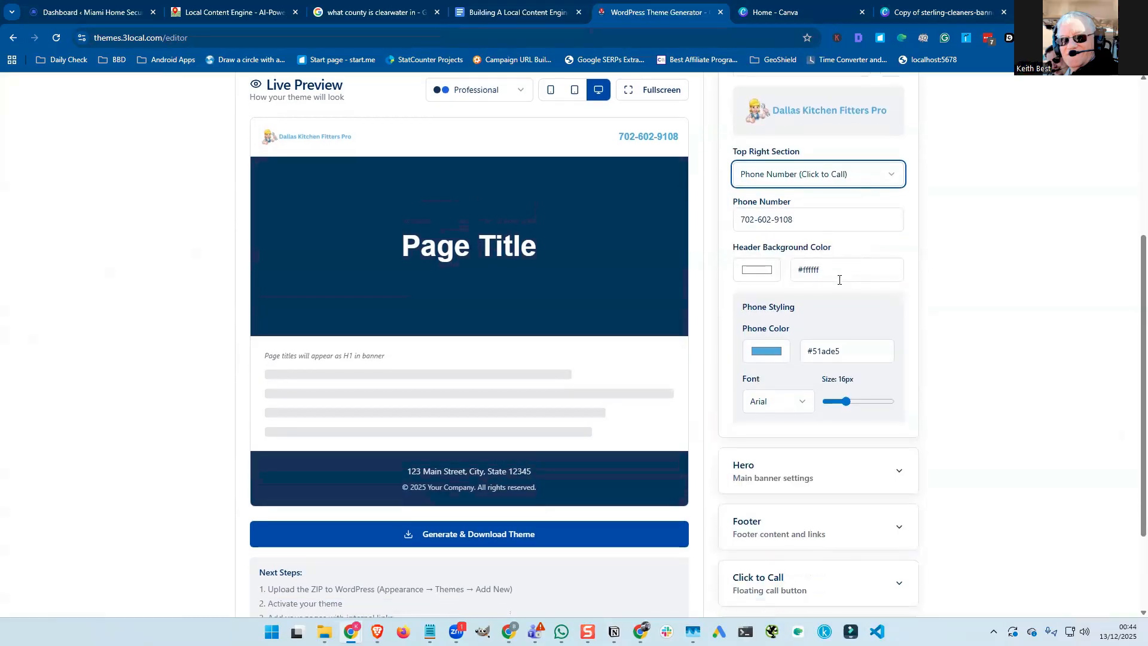
scroll(839, 280, down, 2)
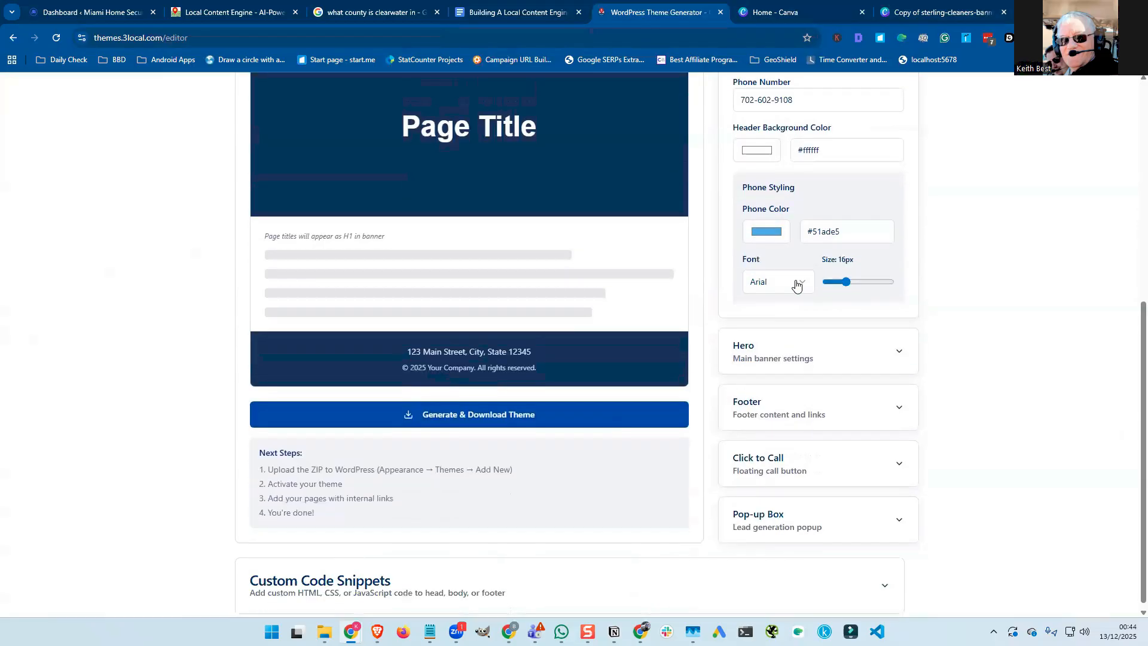
scroll(864, 291, up, 5)
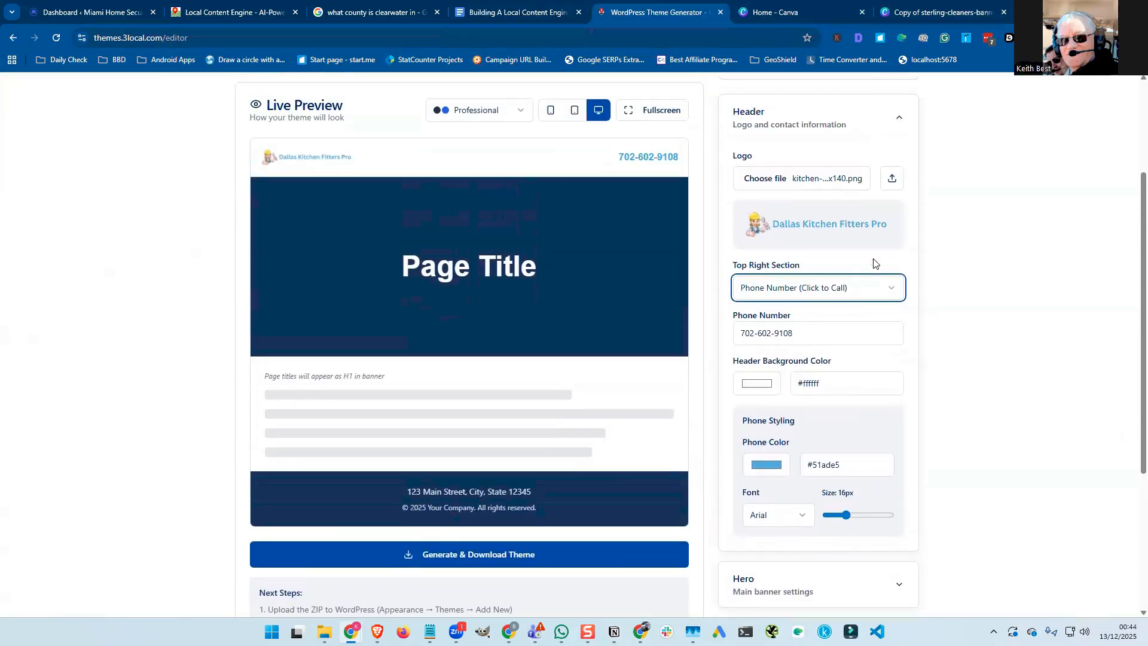
click(898, 179)
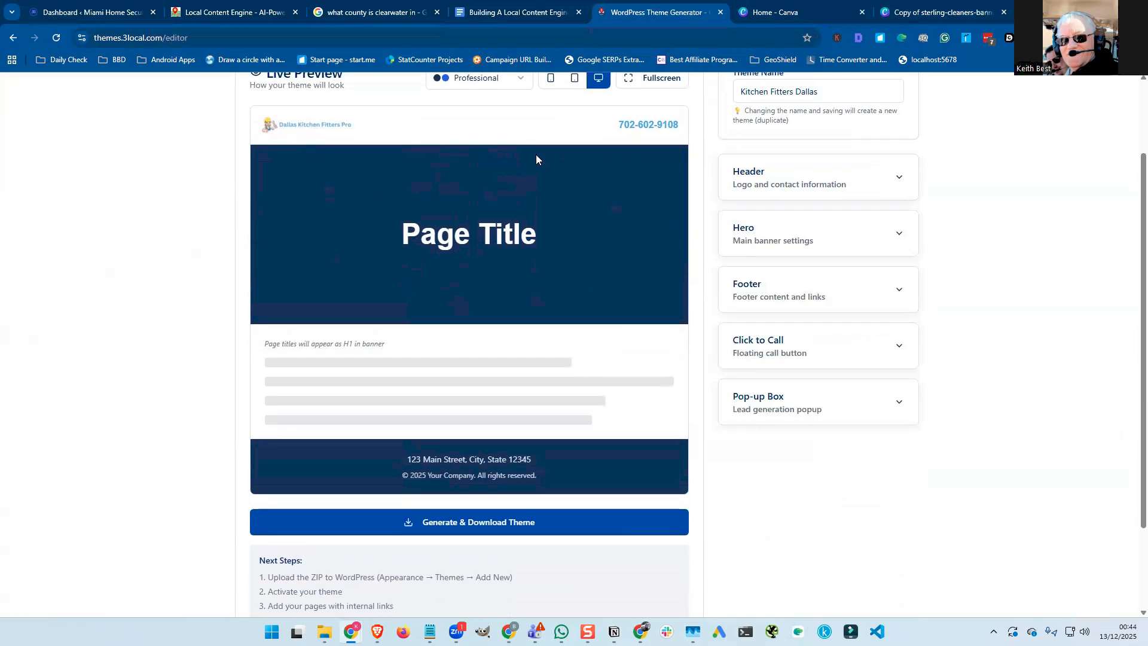
Expand the Hero settings and set Background Type to Background Image.
click(900, 235)
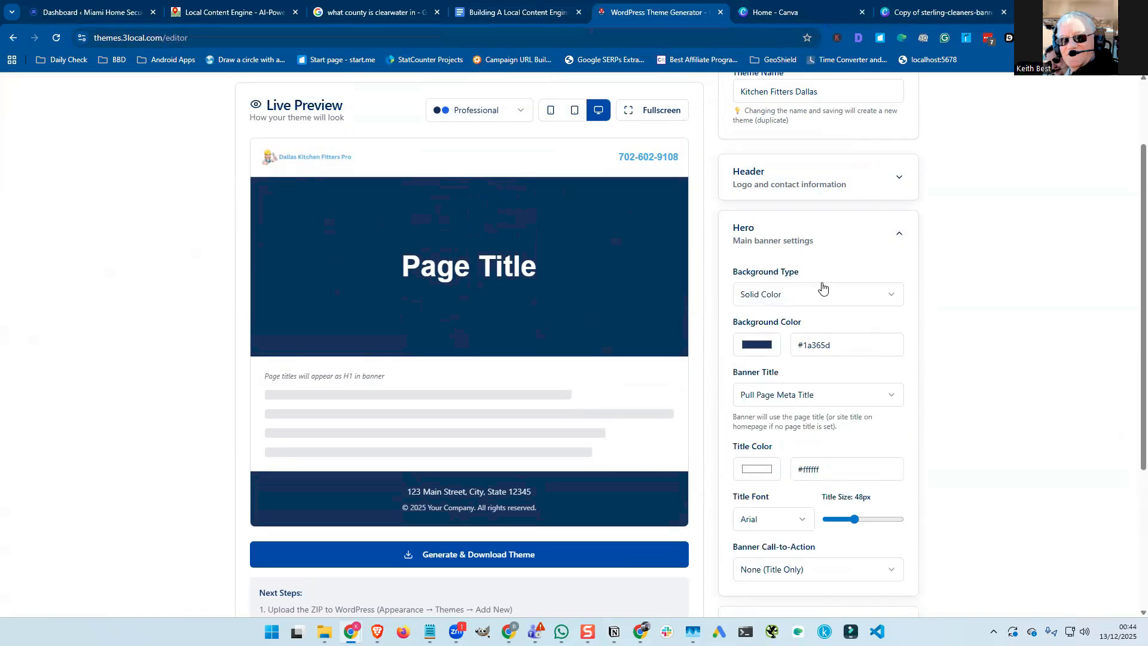
click(799, 298)
click(804, 338)
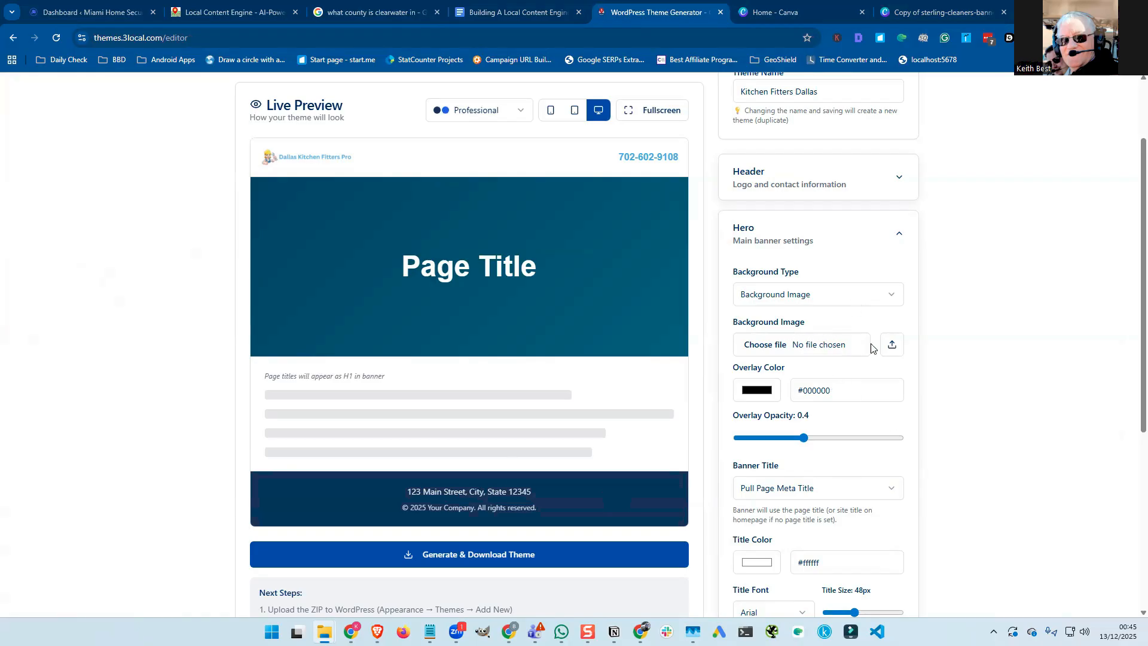
Load kitchen-remodeling-banner.jpg from Downloads as the hero background image.
click(891, 349)
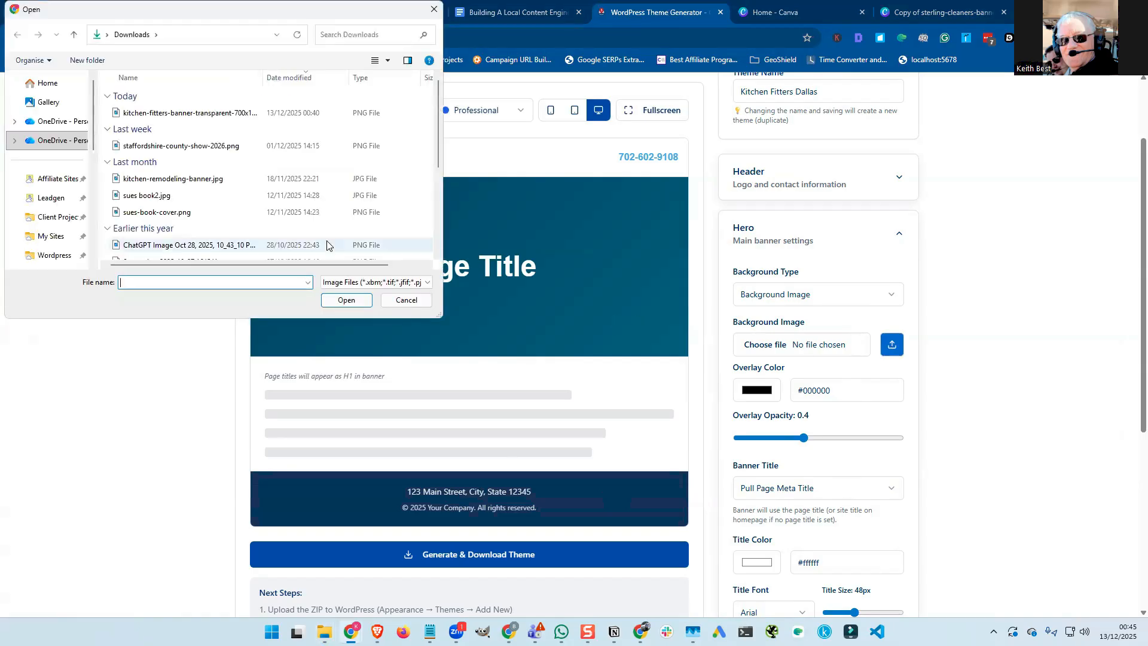
click(197, 112)
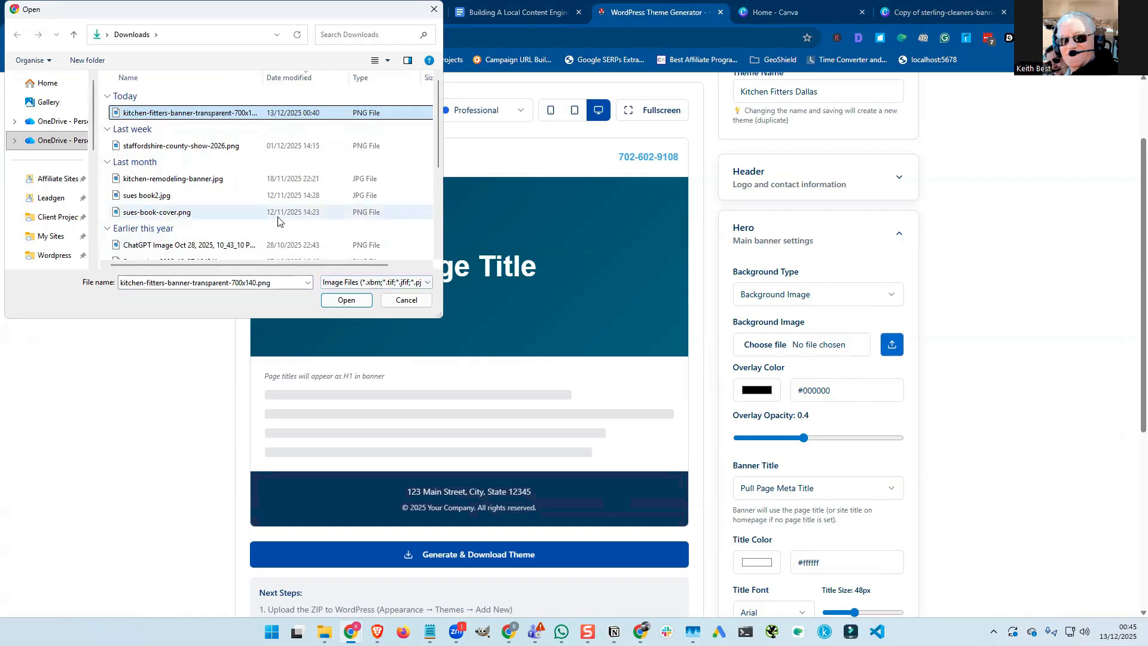
click(215, 178)
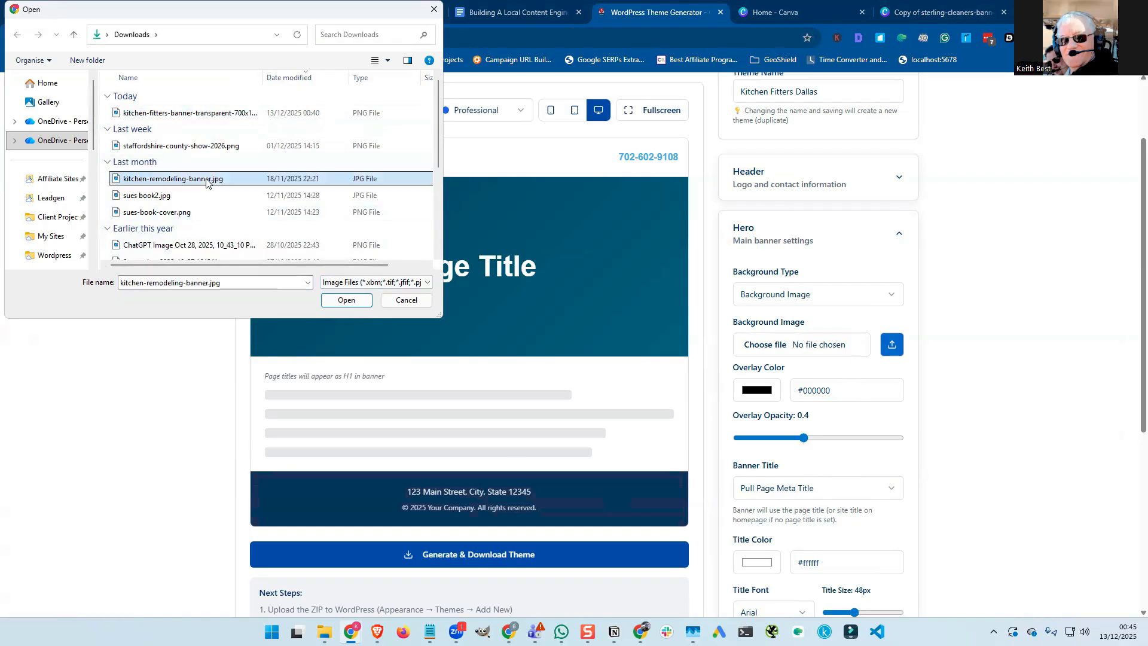
click(350, 302)
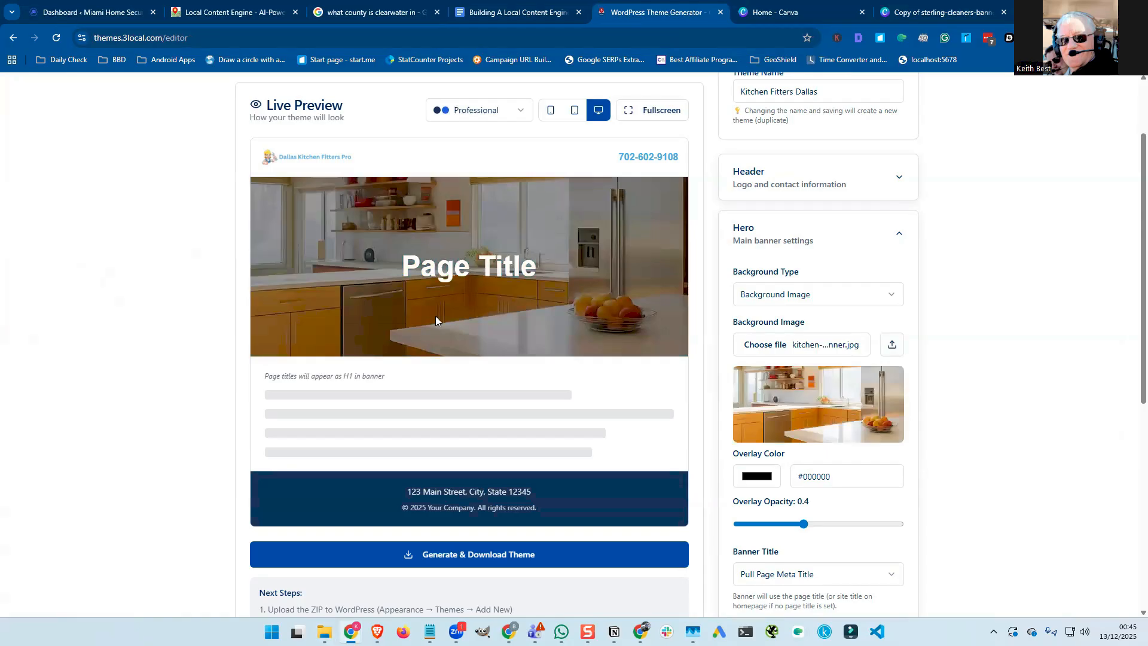
Try blue, green, yellow-green and red in the hero Overlay Color picker.
scroll(961, 307, down, 2)
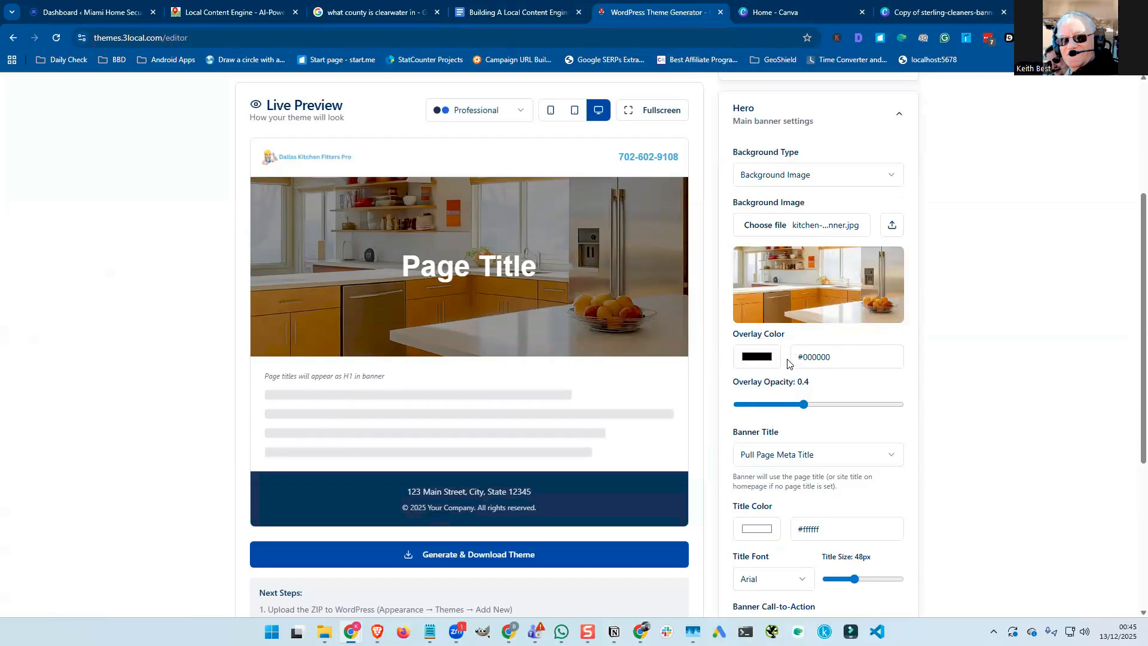
click(755, 358)
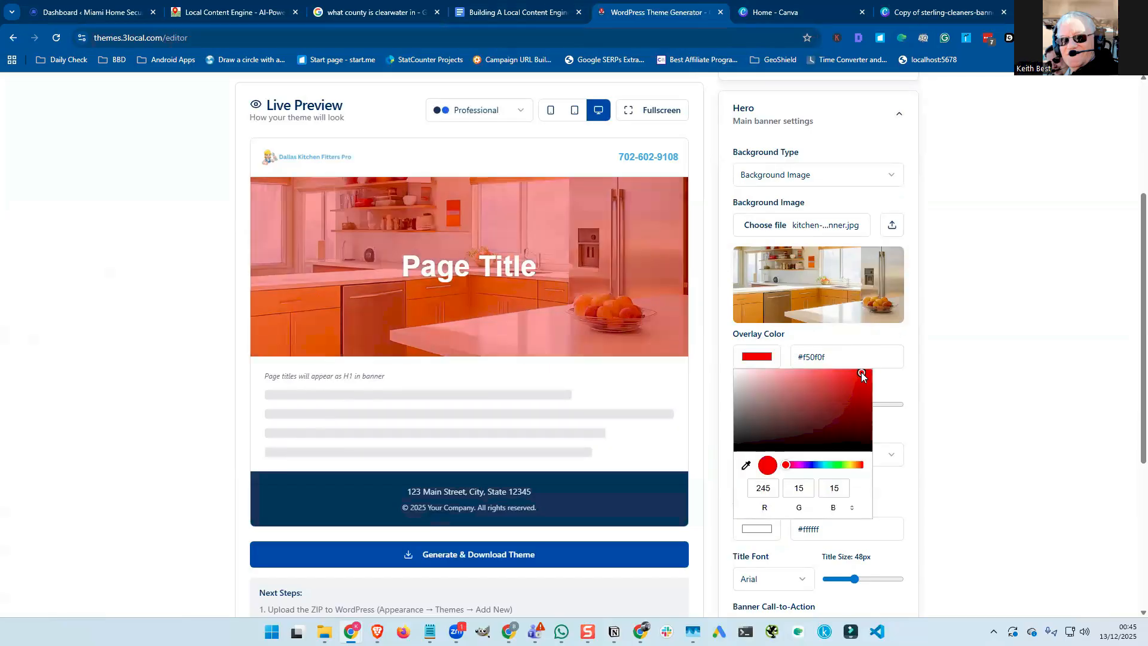
click(812, 465)
click(830, 465)
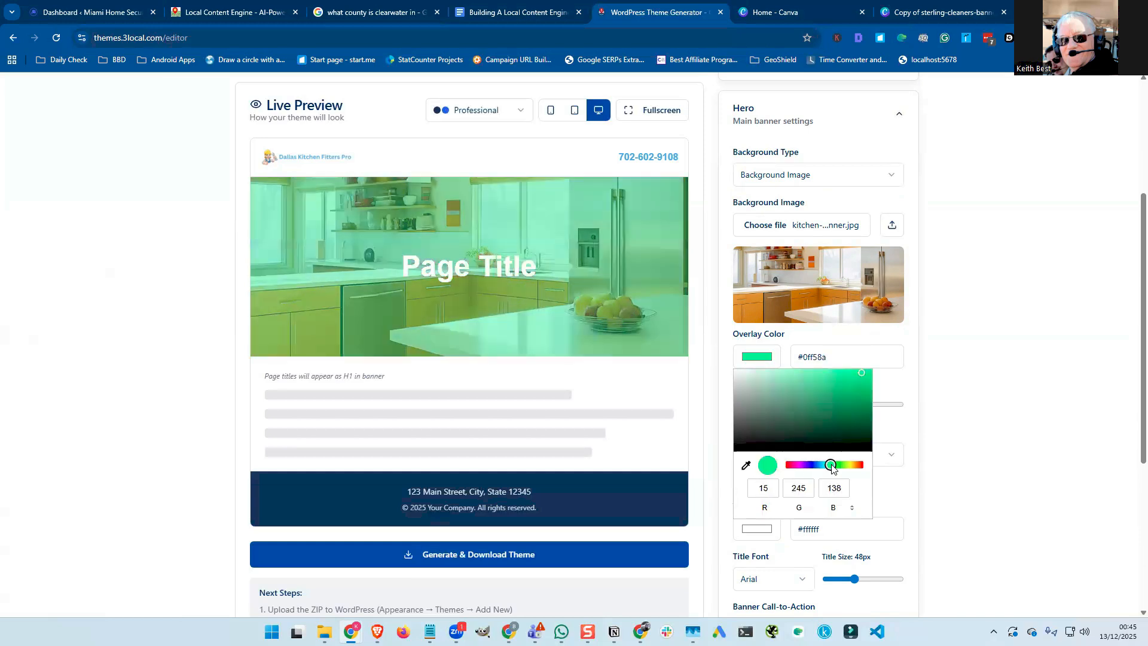
click(848, 466)
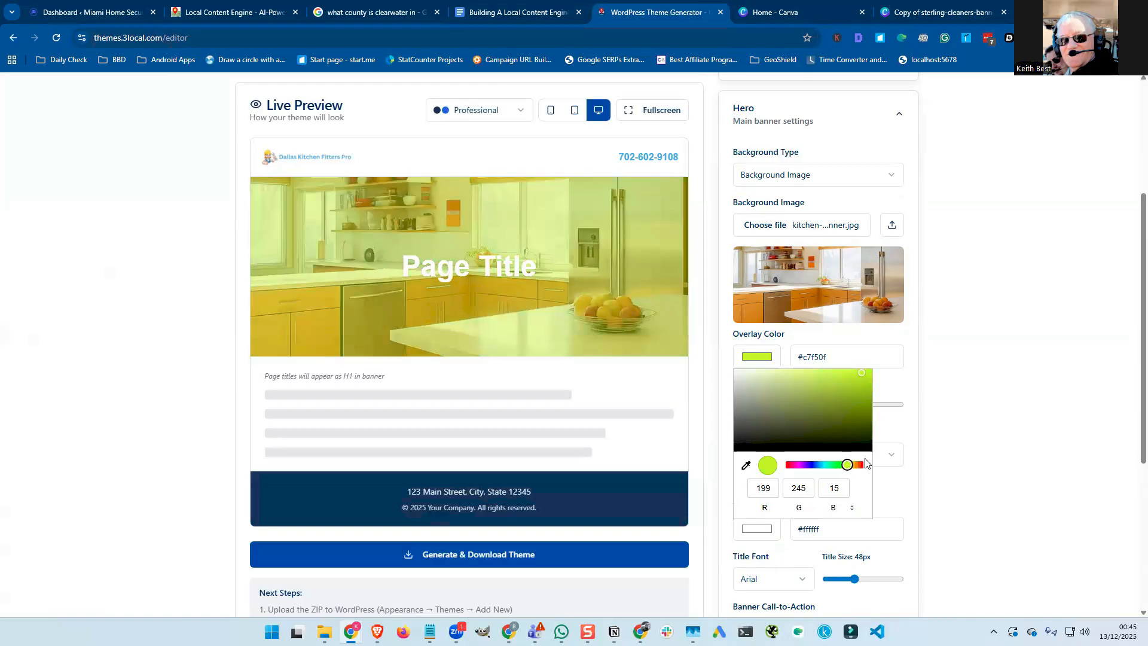
click(863, 465)
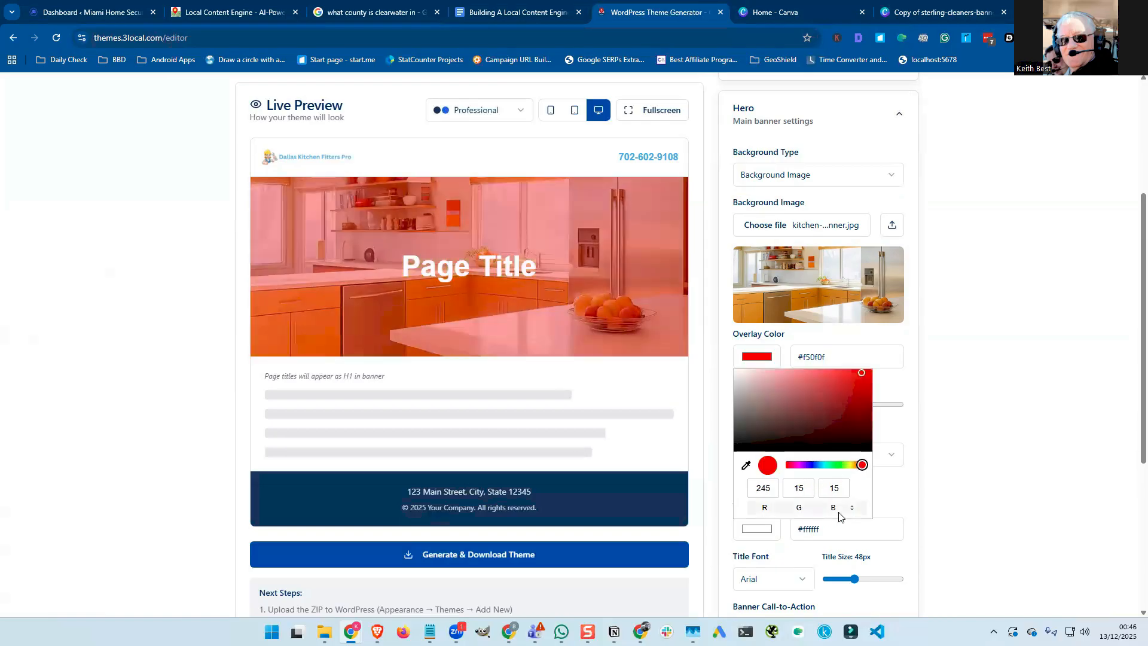
Set the overlay colour to hex 000000 black and lower Overlay Opacity to 0.2.
click(854, 509)
click(853, 509)
click(800, 490)
click(800, 489)
double_click(800, 489)
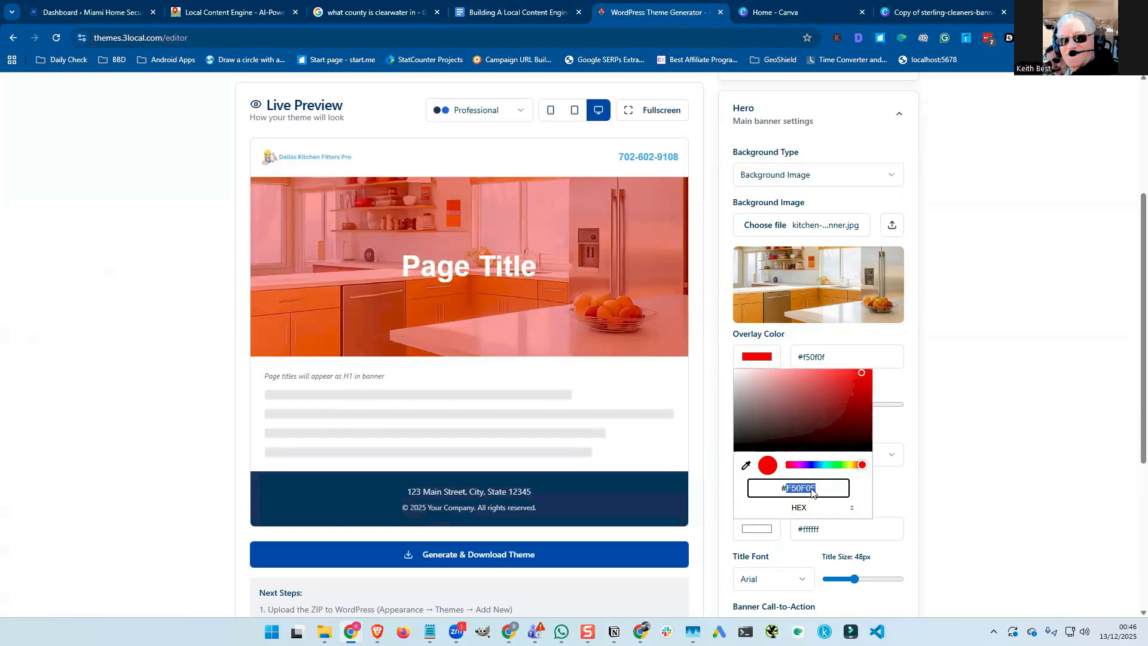
text(00)
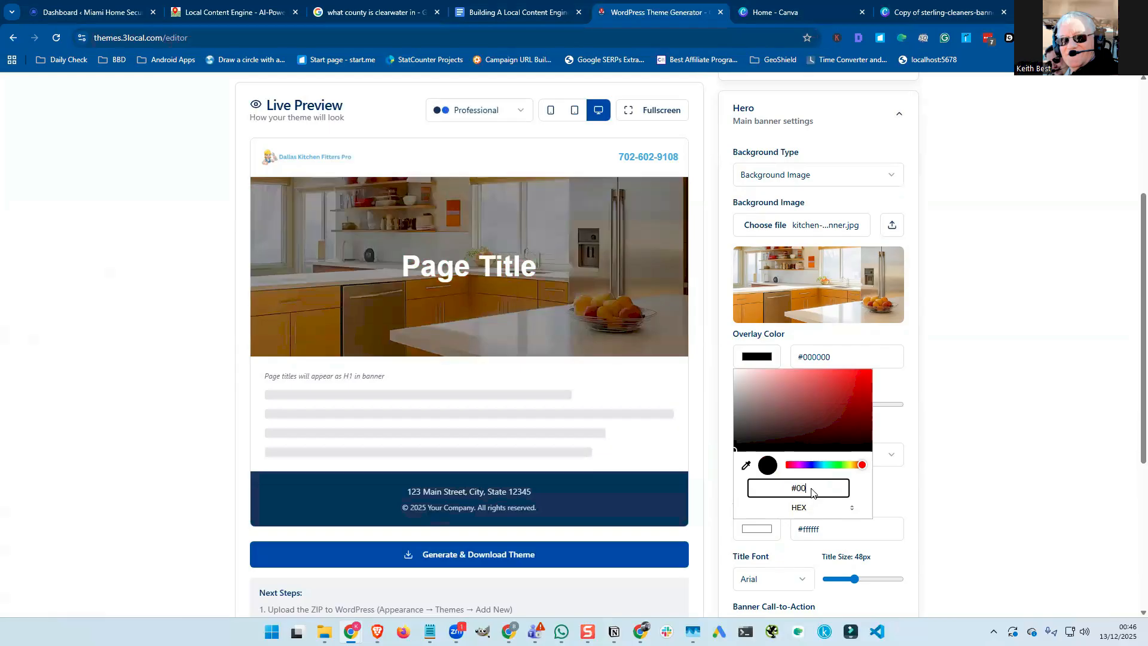
text(0000)
click(887, 476)
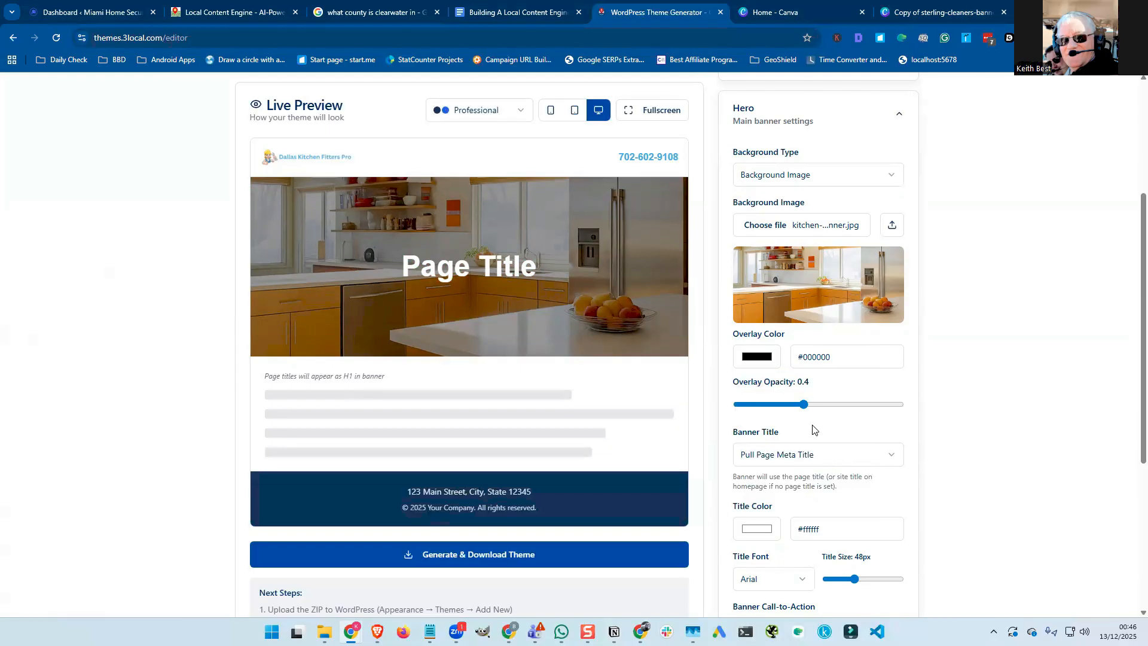
mouse_move(803, 409)
mouse_down()
mouse_move(758, 408)
mouse_move(827, 407)
mouse_move(759, 408)
mouse_move(795, 405)
mouse_move(782, 406)
mouse_up()
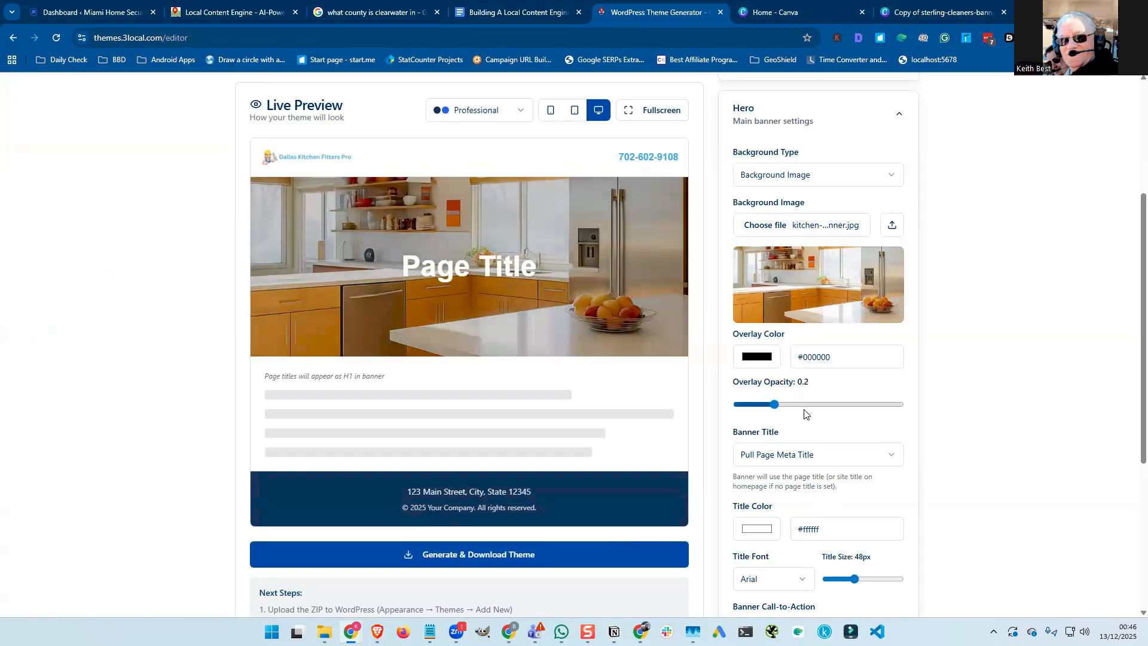
scroll(800, 412, down, 2)
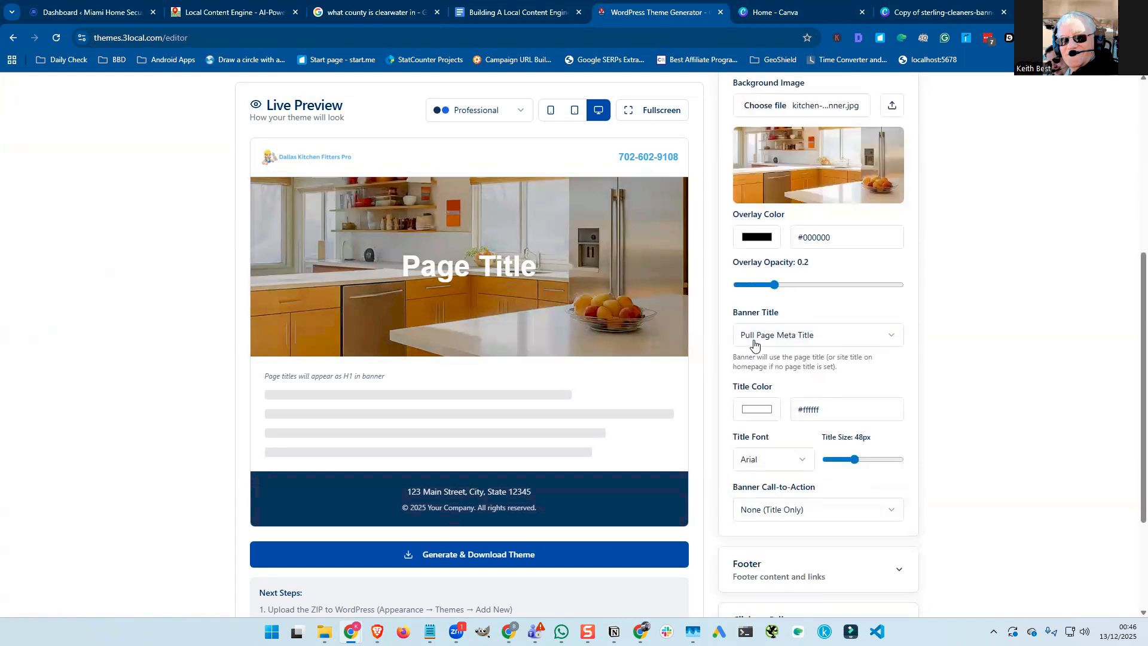
click(864, 336)
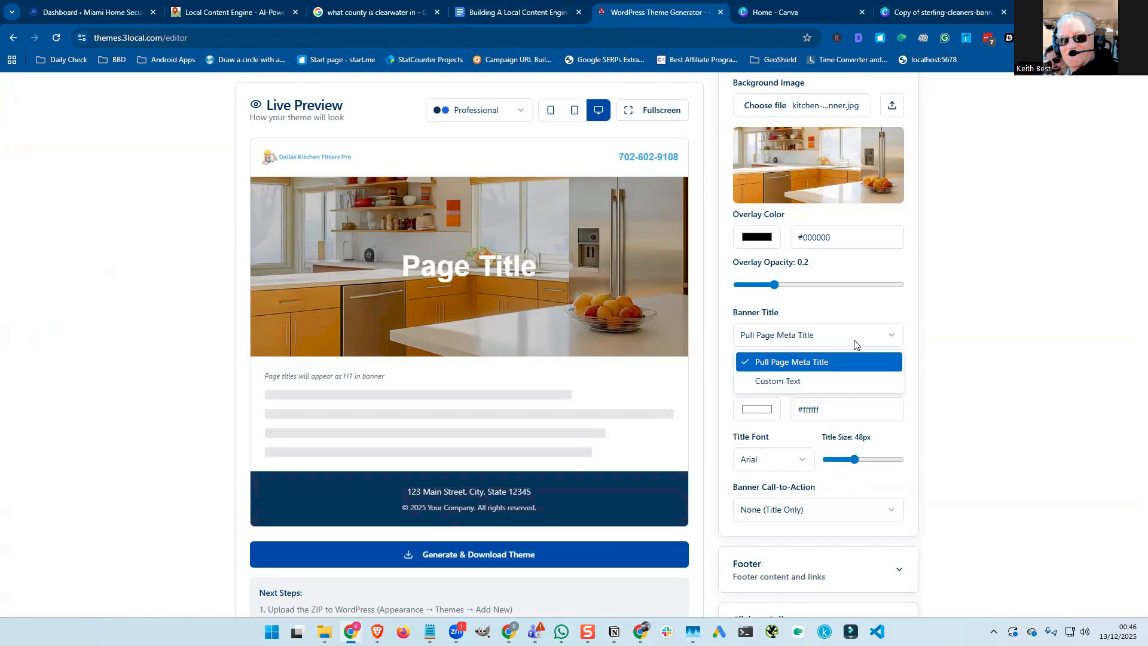
click(834, 378)
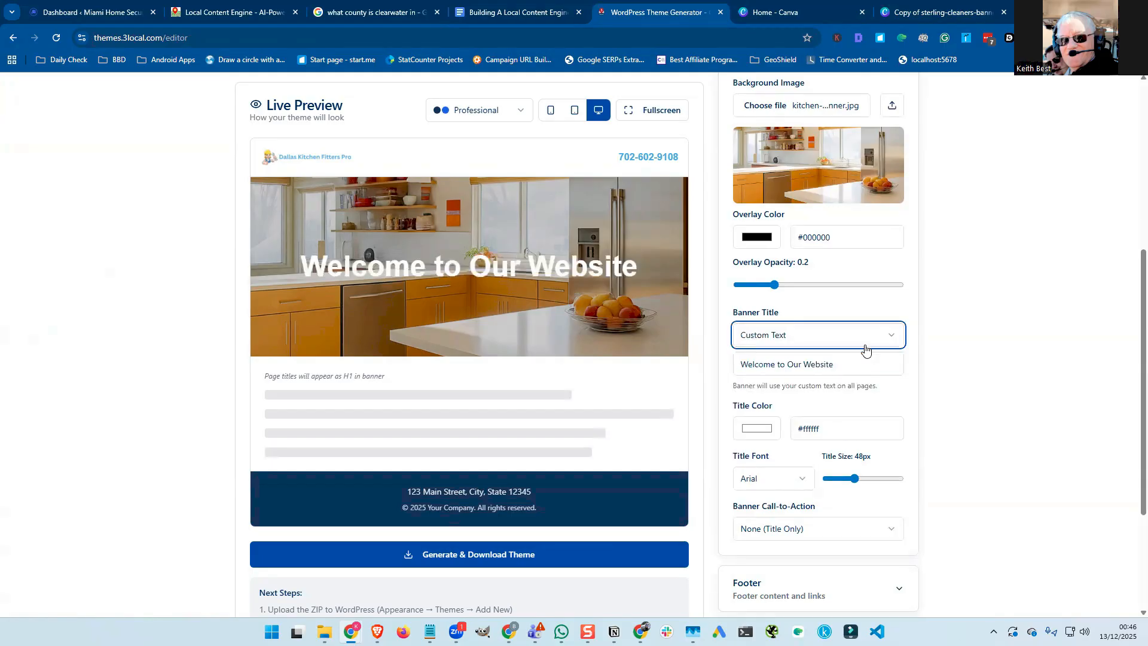
click(866, 337)
click(851, 361)
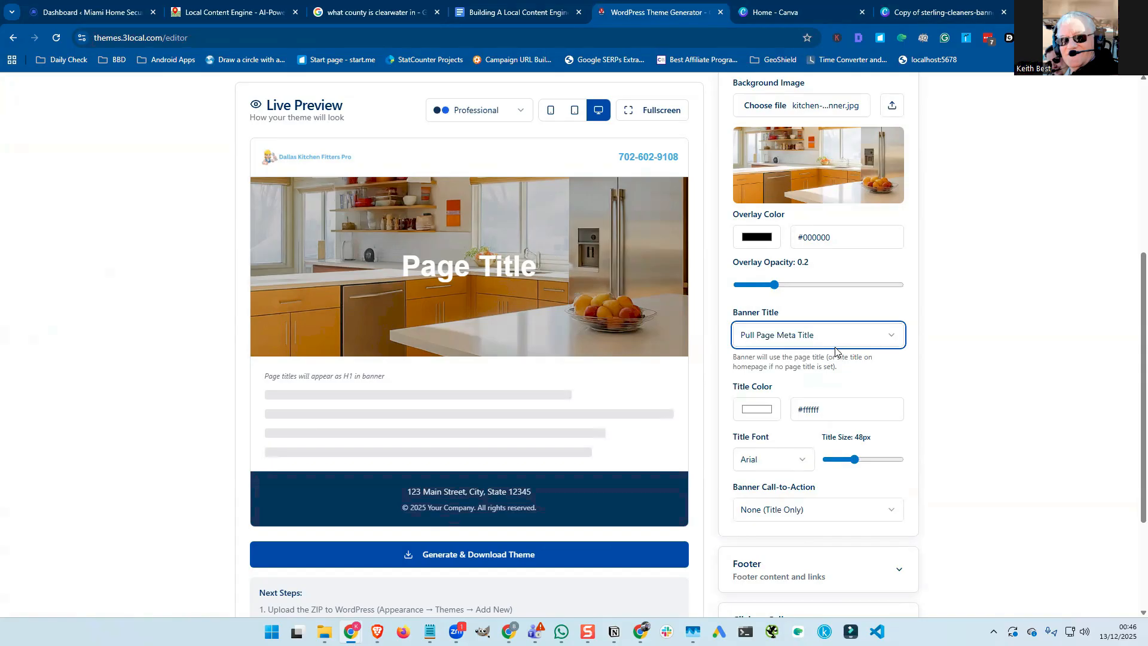
click(769, 337)
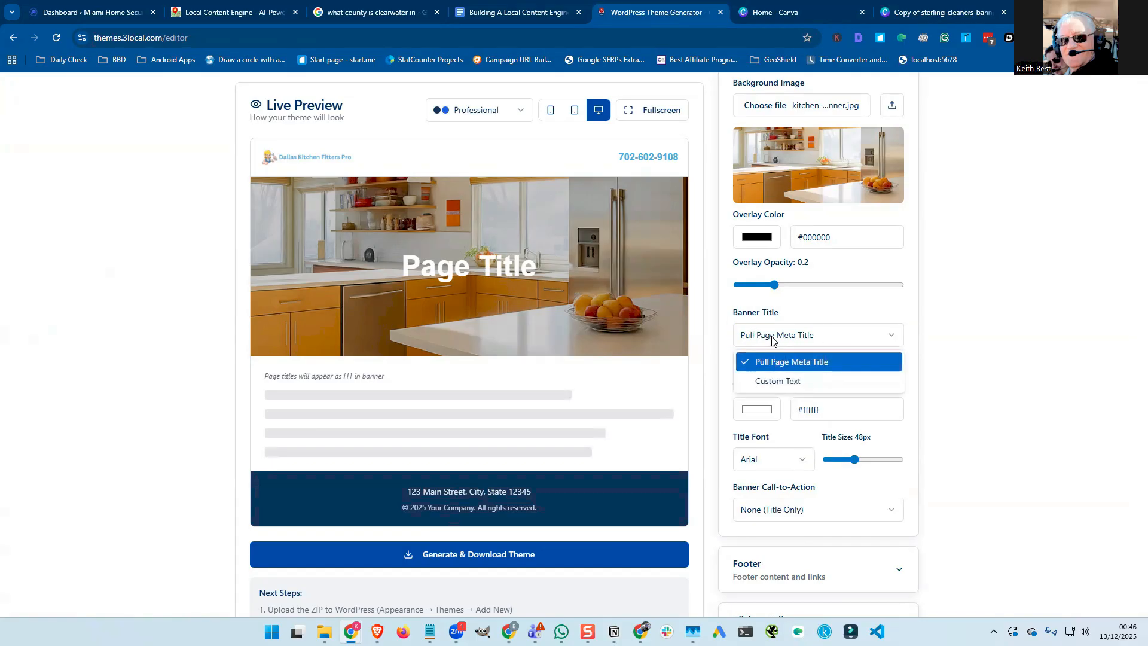
click(771, 339)
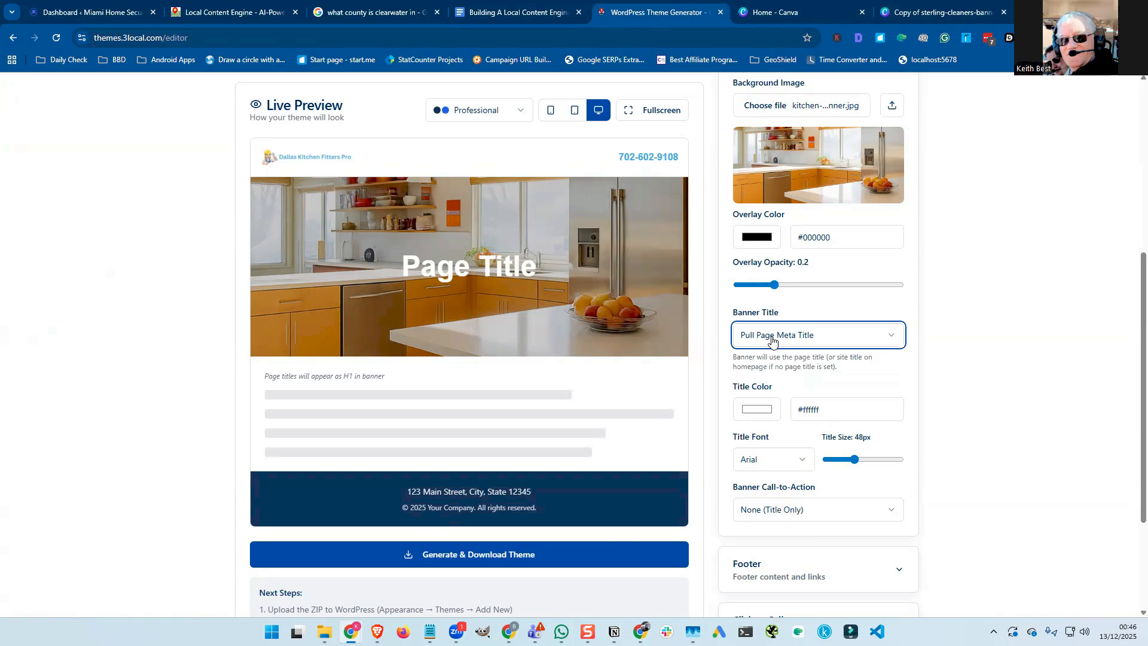
Change the hero banner Title Color to yellow #f0ca0f.
click(764, 415)
click(861, 427)
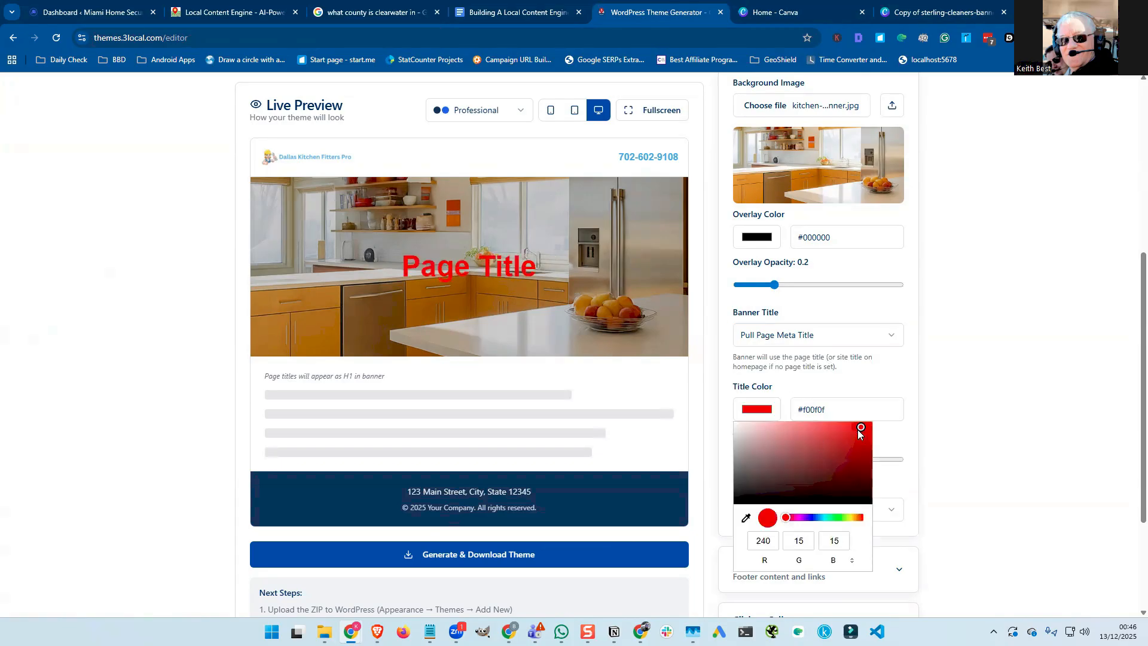
click(831, 411)
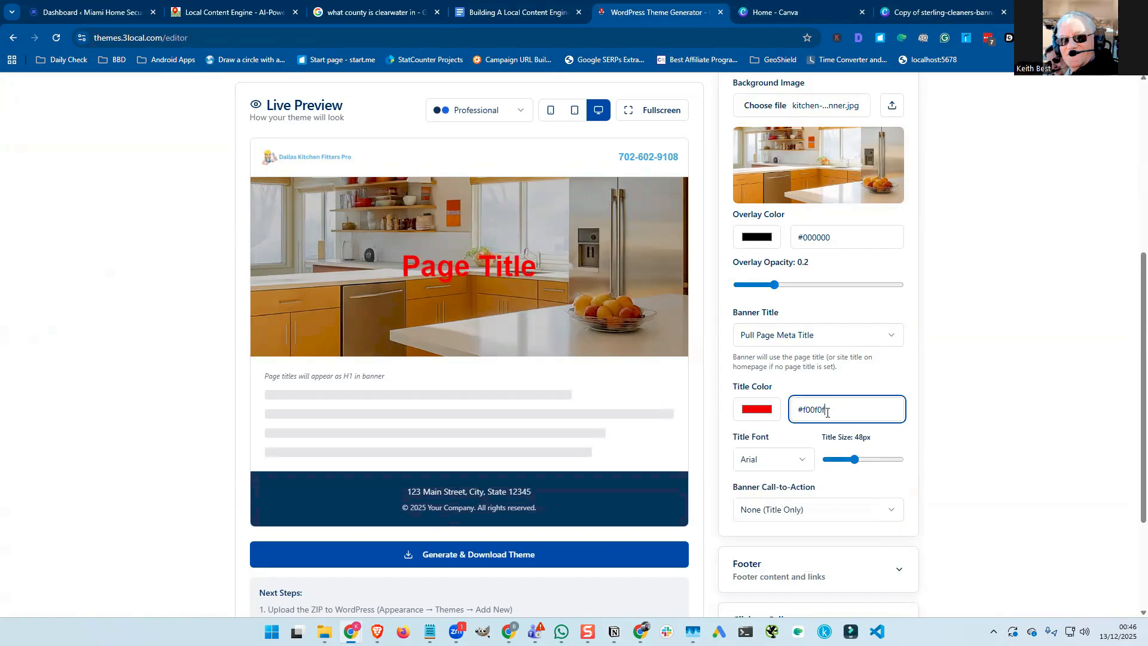
click(758, 409)
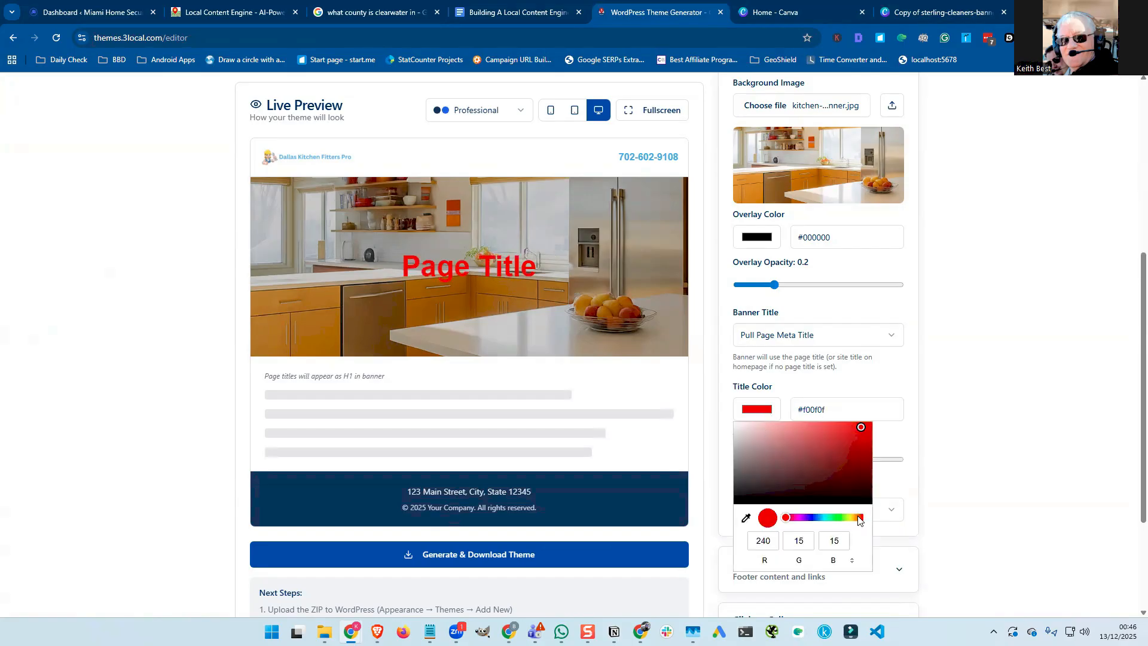
click(852, 518)
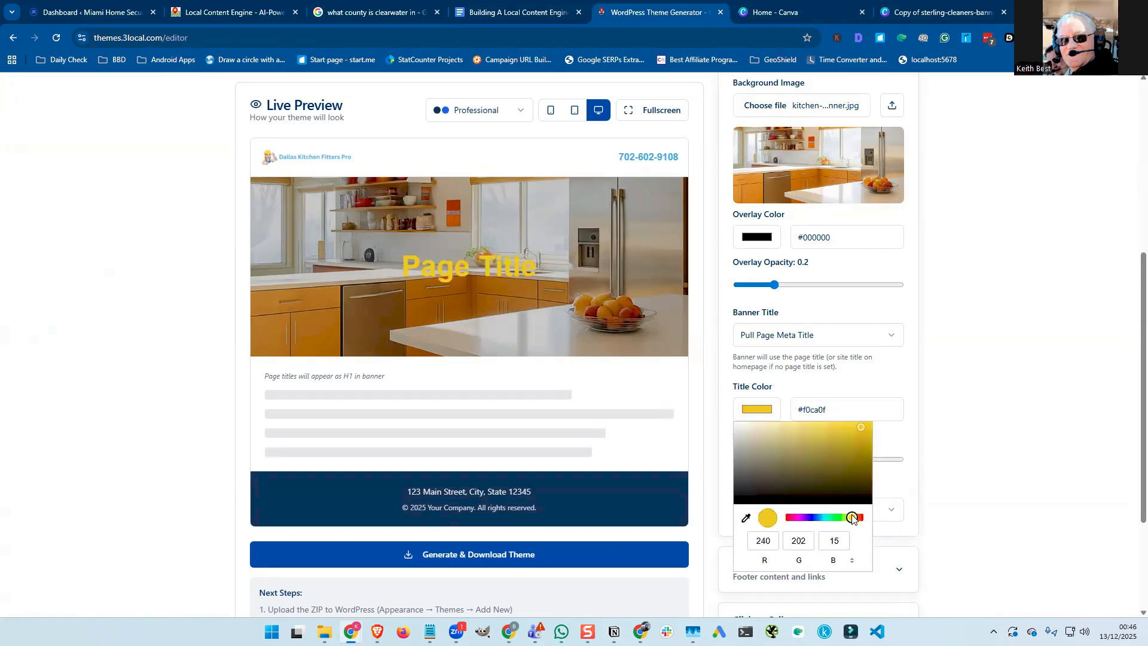
click(787, 303)
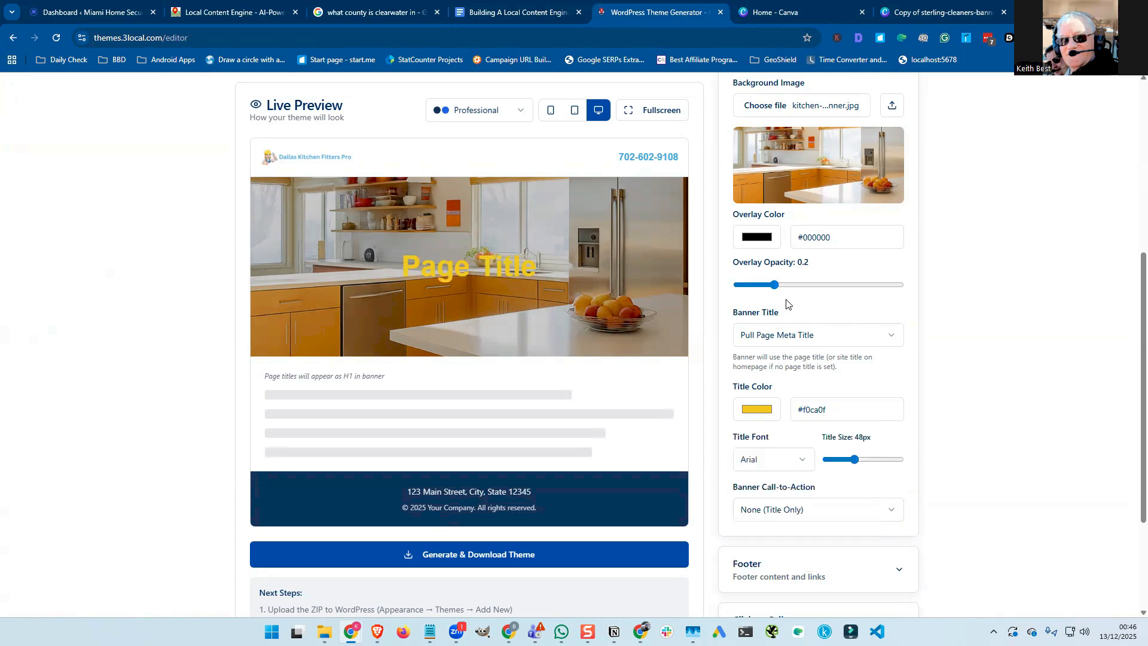
Raise the hero Overlay Opacity to 0.3.
click(790, 286)
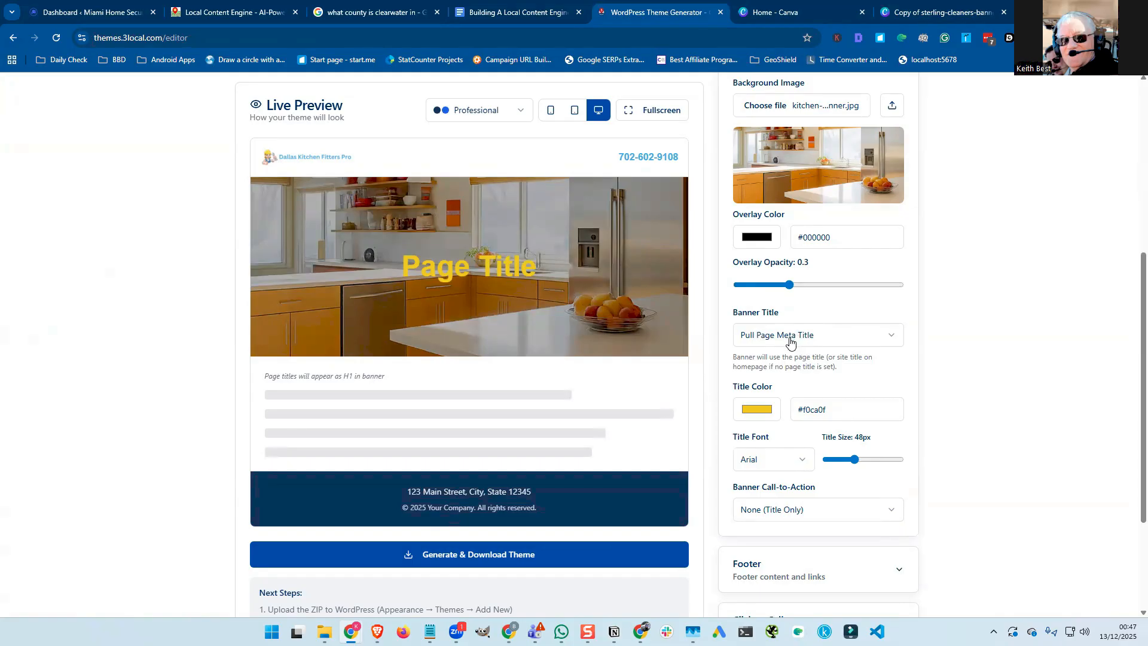
scroll(790, 342, down, 1)
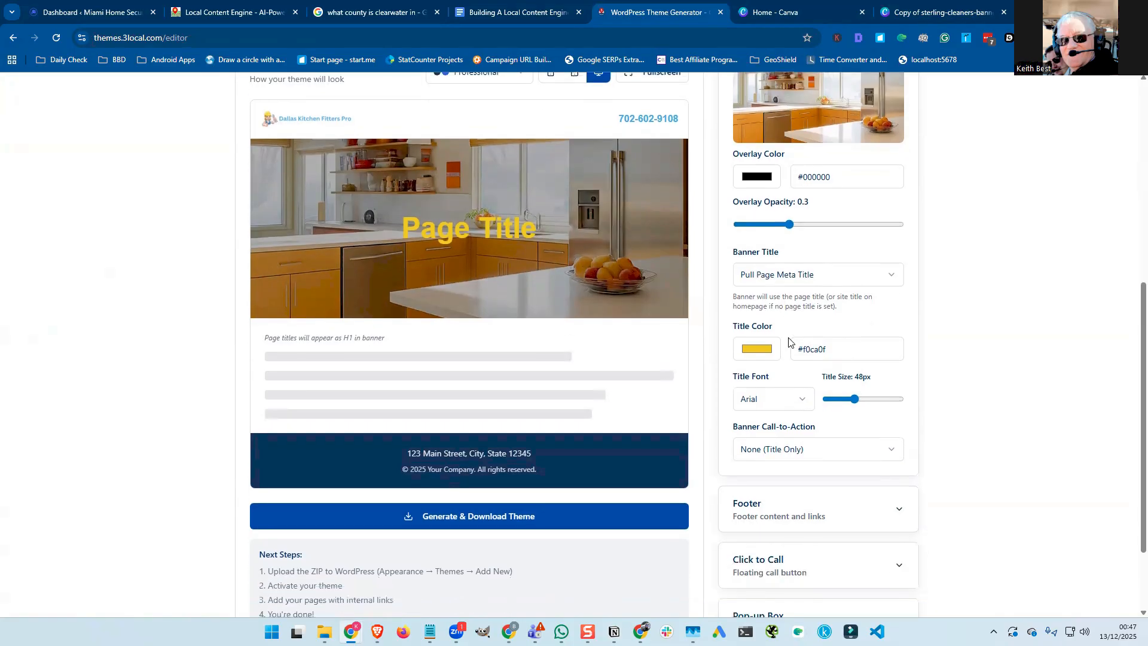
scroll(787, 345, down, 1)
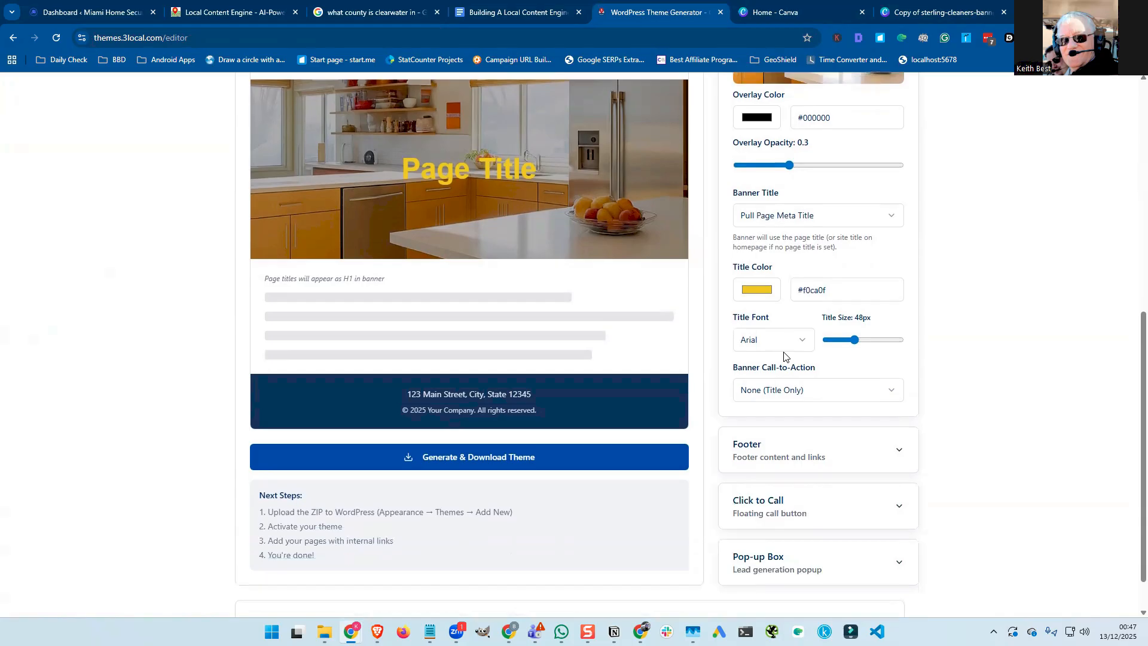
Try the Button and Video banner call-to-actions, then settle on HTML/Form Code with its code field focused.
click(795, 391)
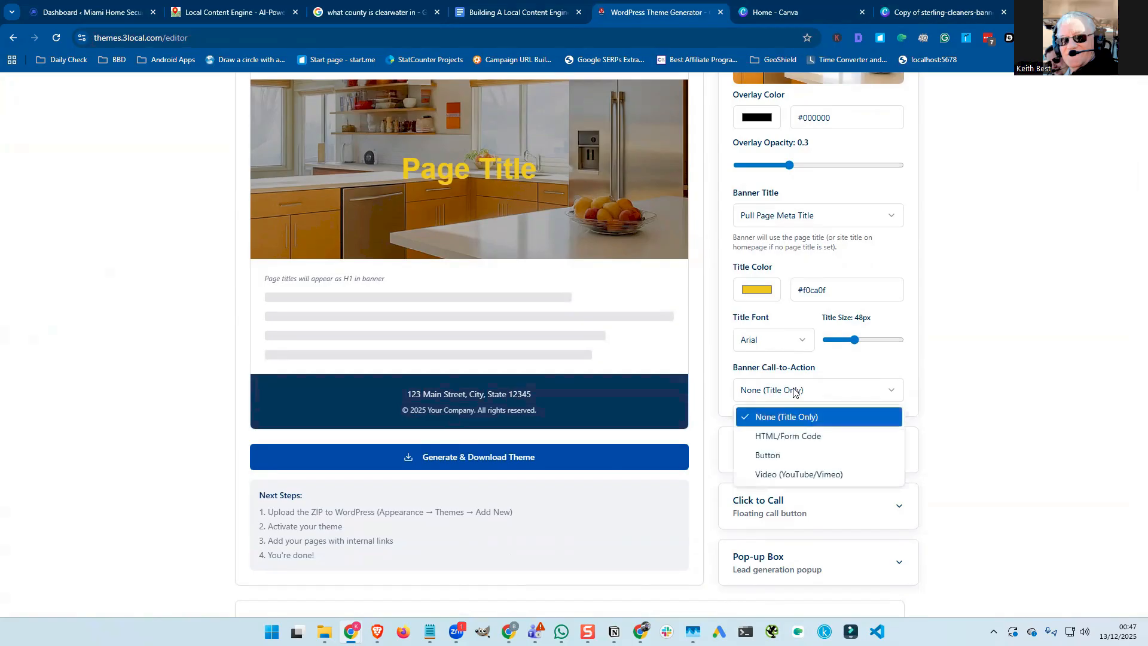
click(787, 436)
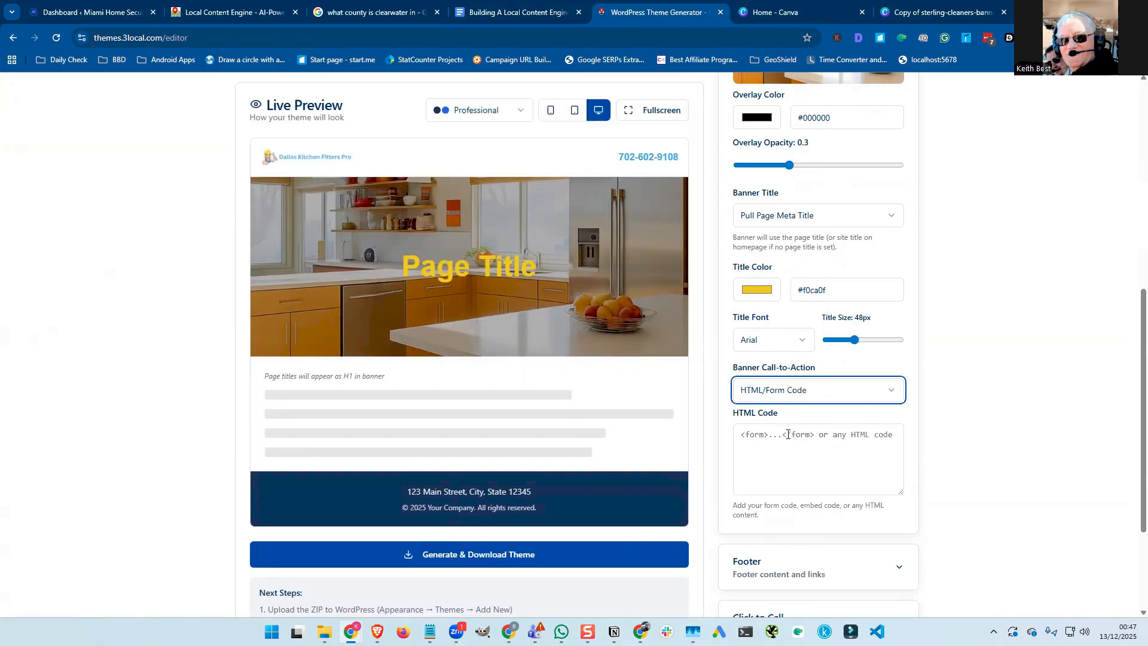
click(801, 392)
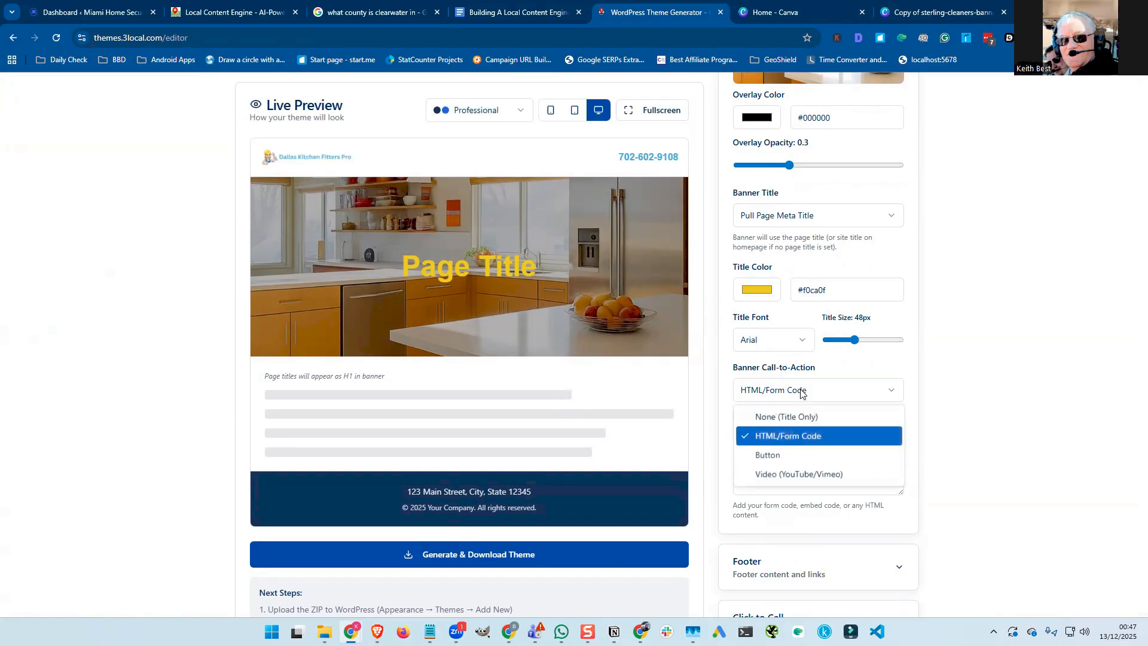
click(782, 456)
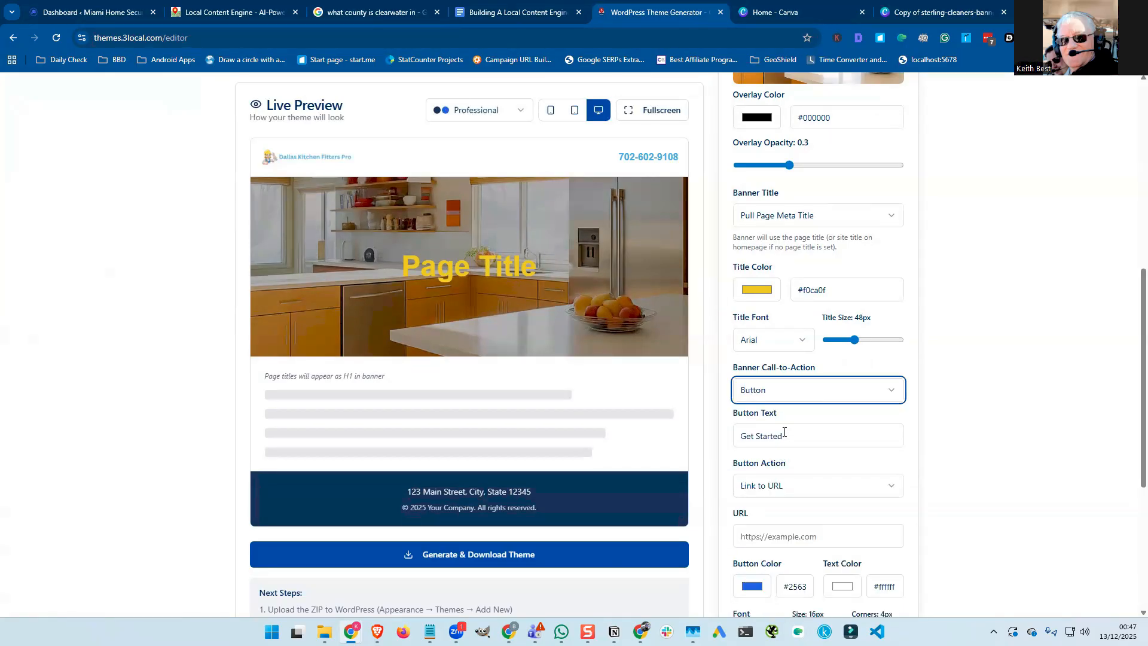
click(781, 392)
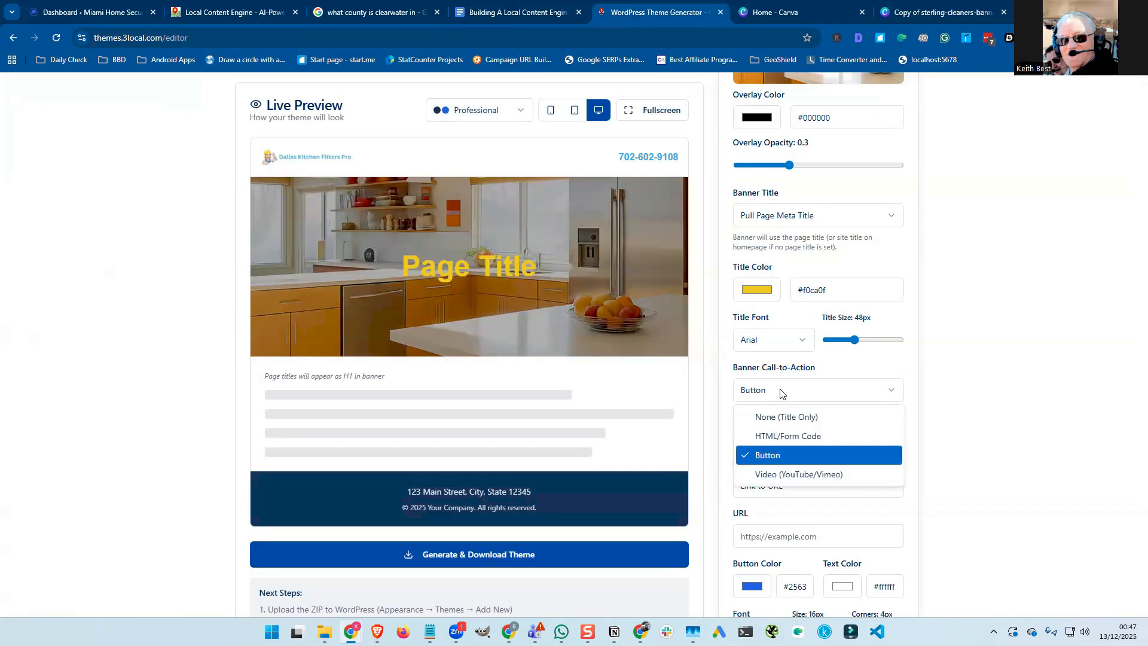
click(765, 473)
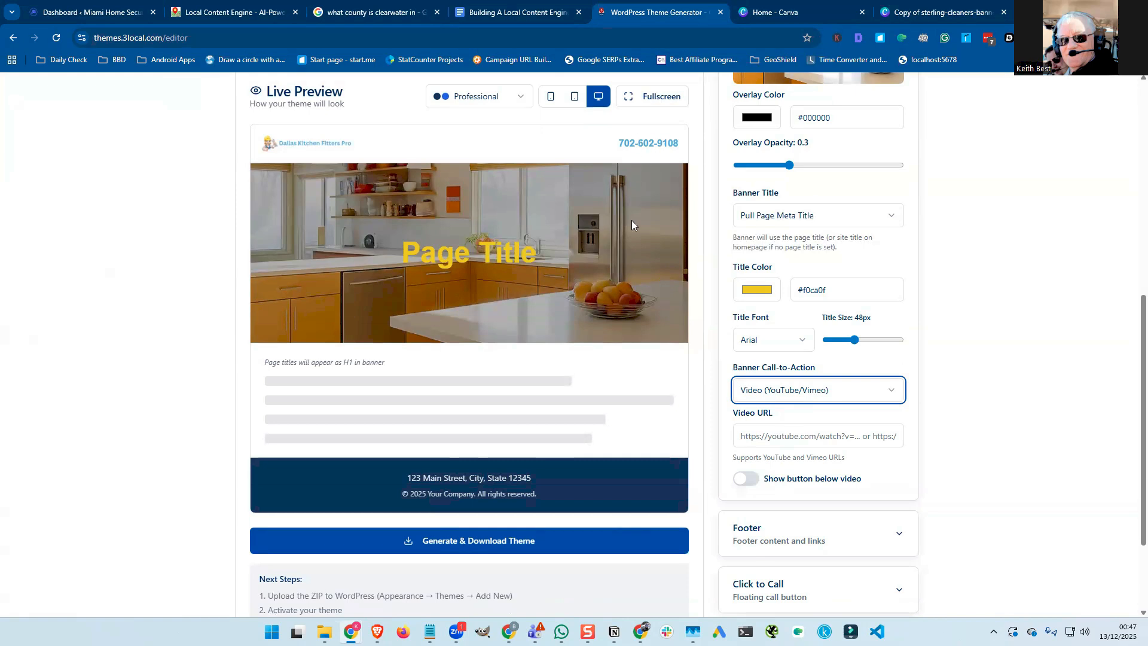
click(796, 393)
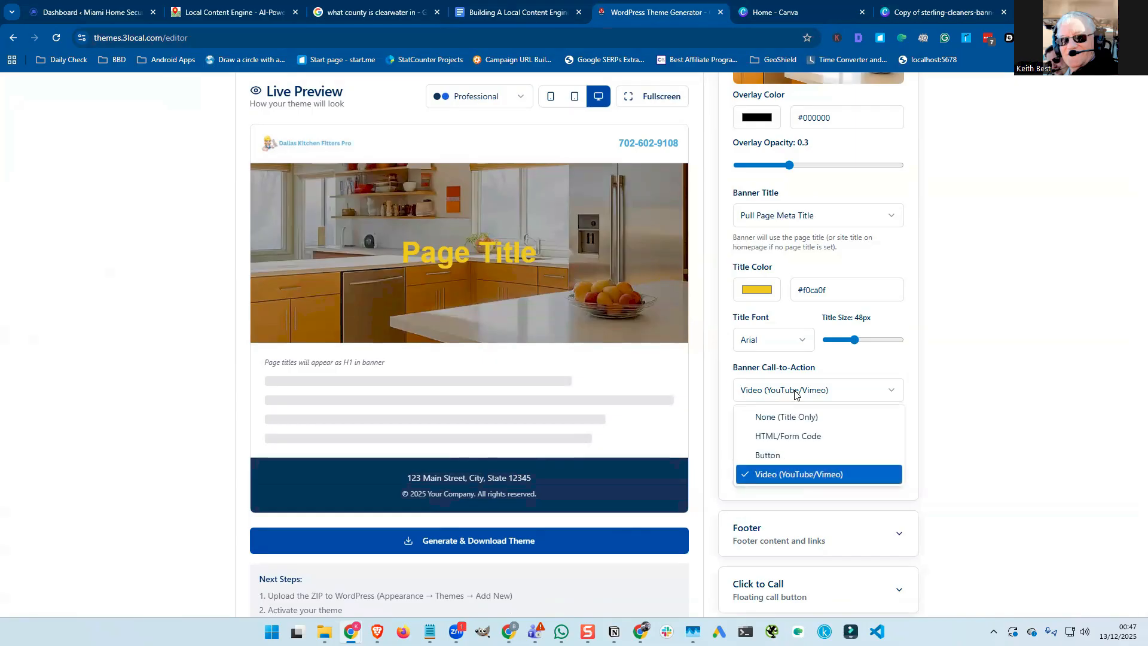
click(794, 436)
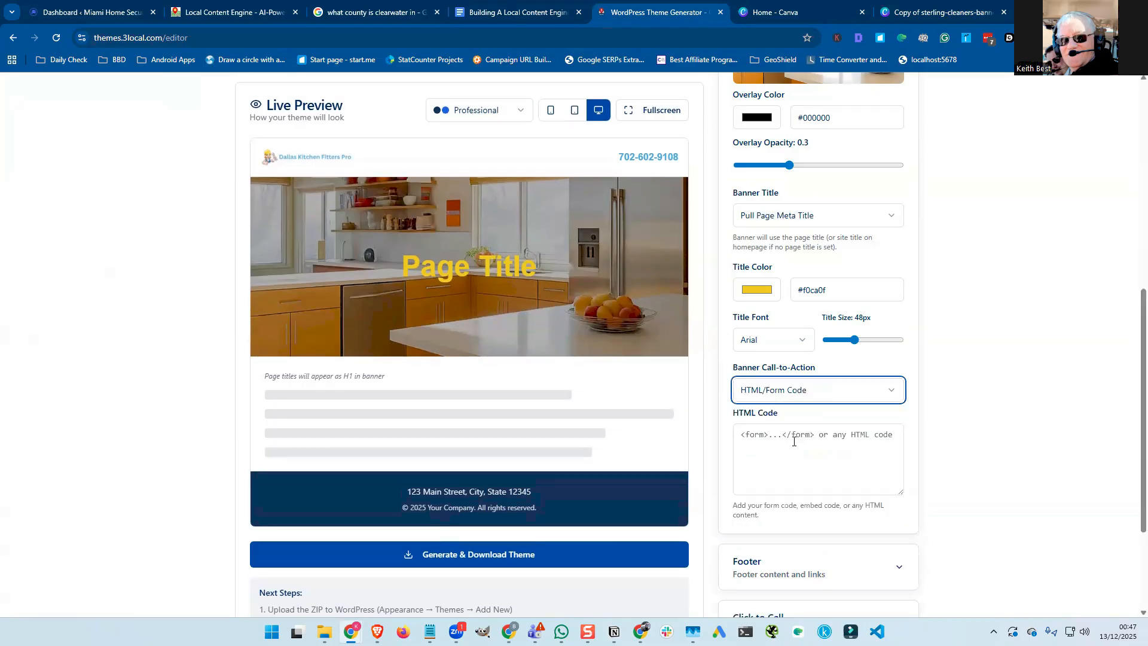
click(745, 436)
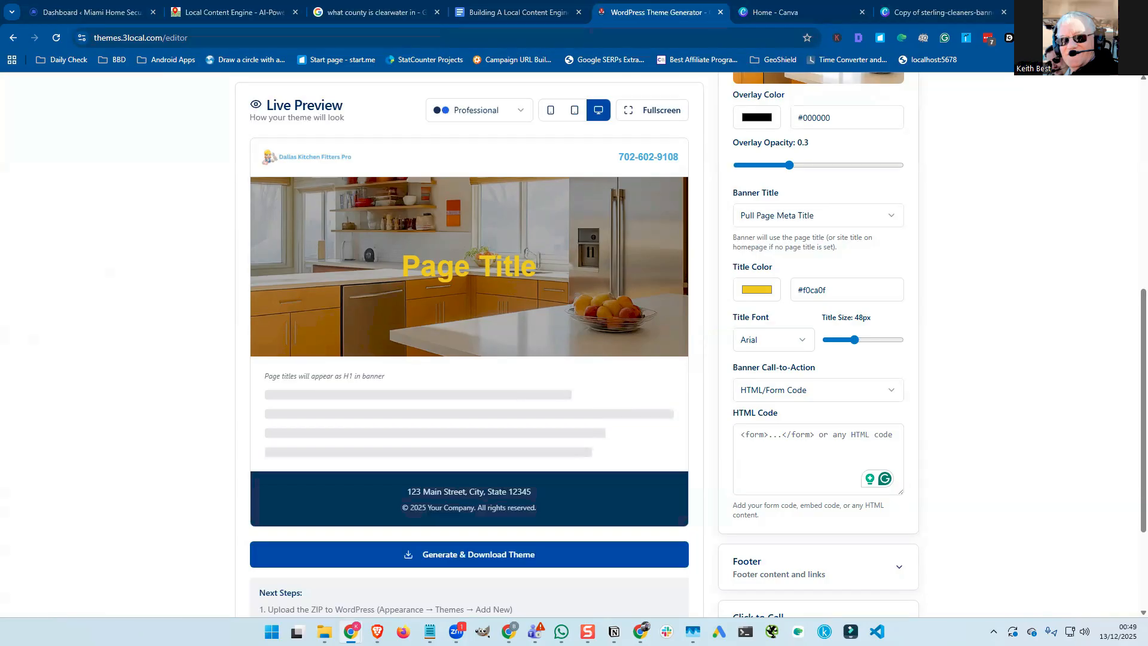
Paste the lead-form iframe embed code into the banner's HTML Code field.
click(756, 427)
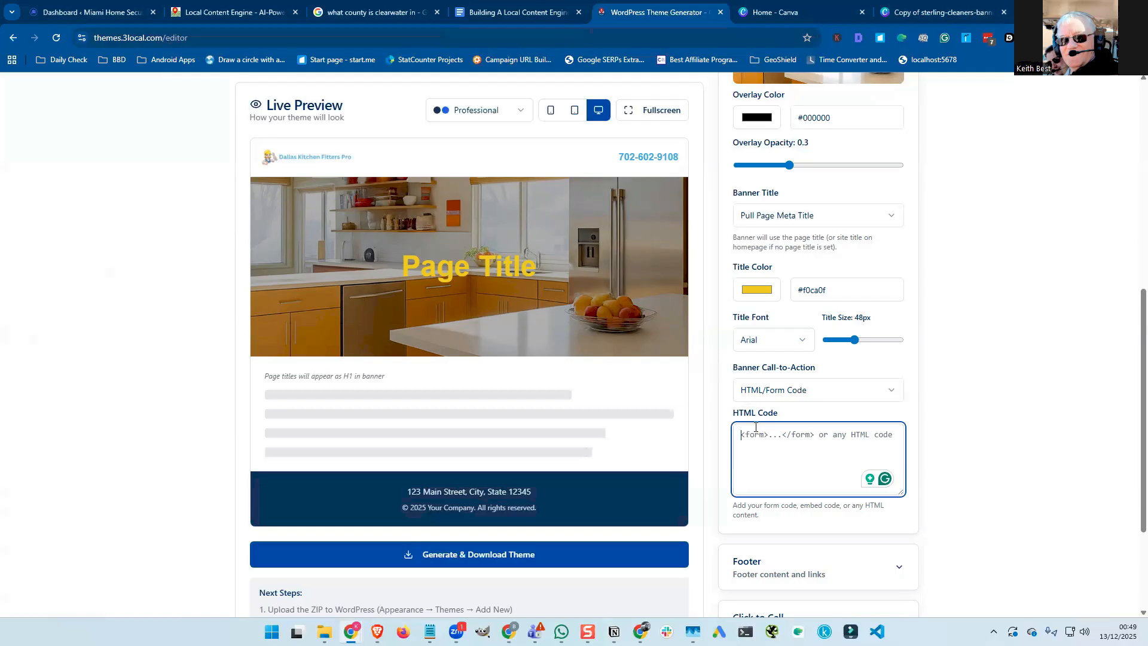
key(ctrl+v)
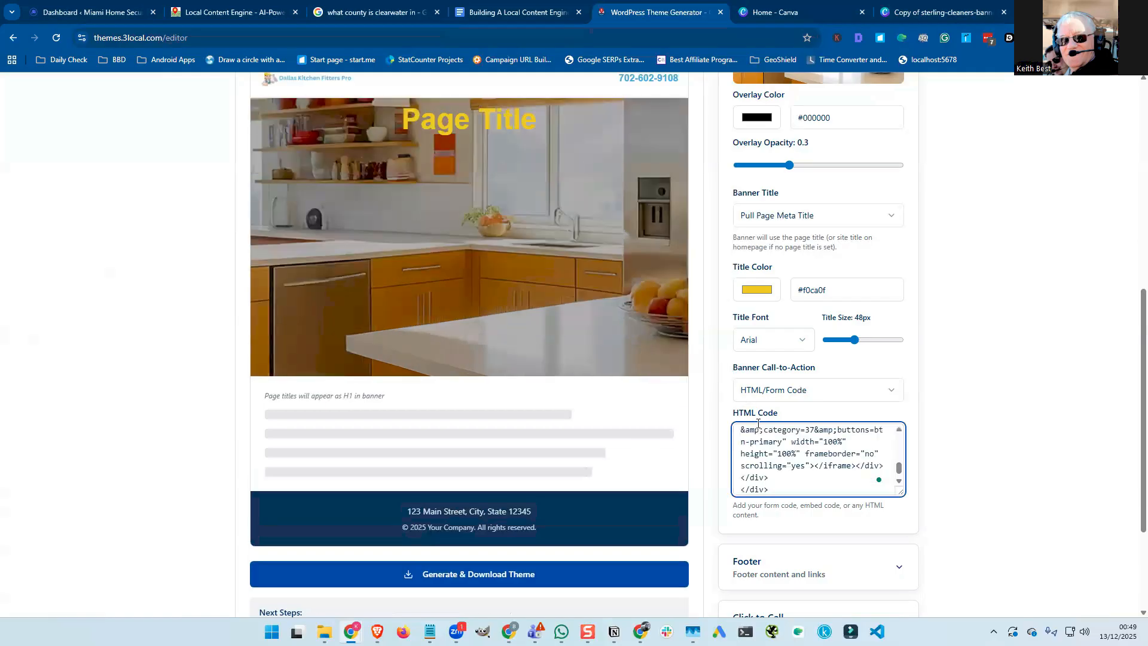
scroll(758, 426, up, 3)
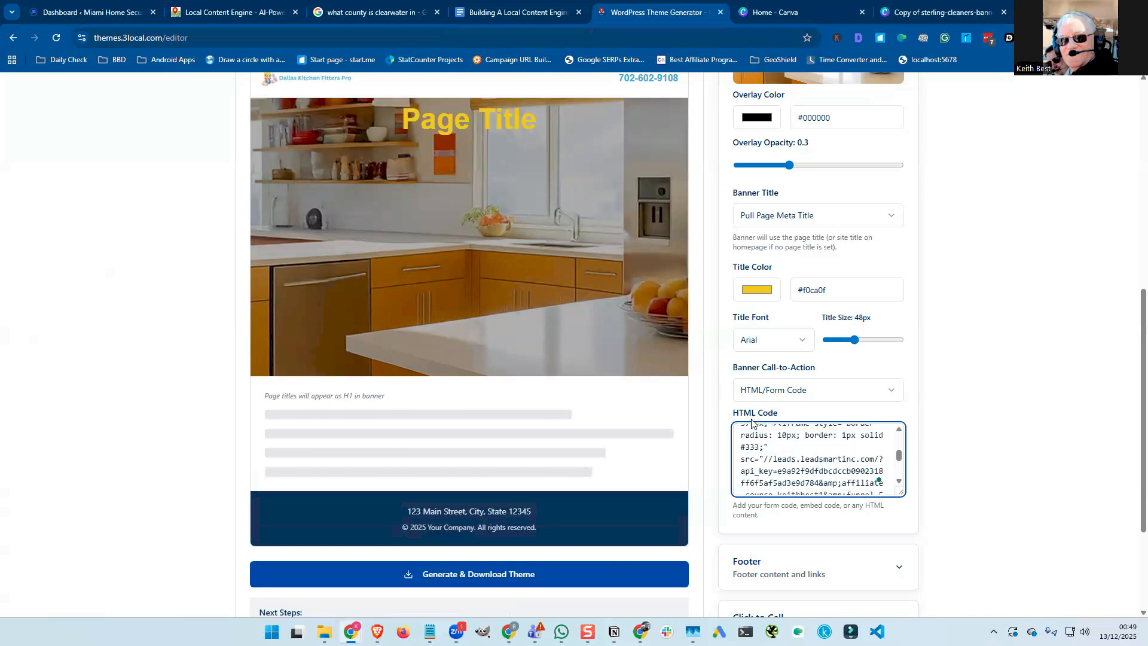
scroll(618, 272, up, 1)
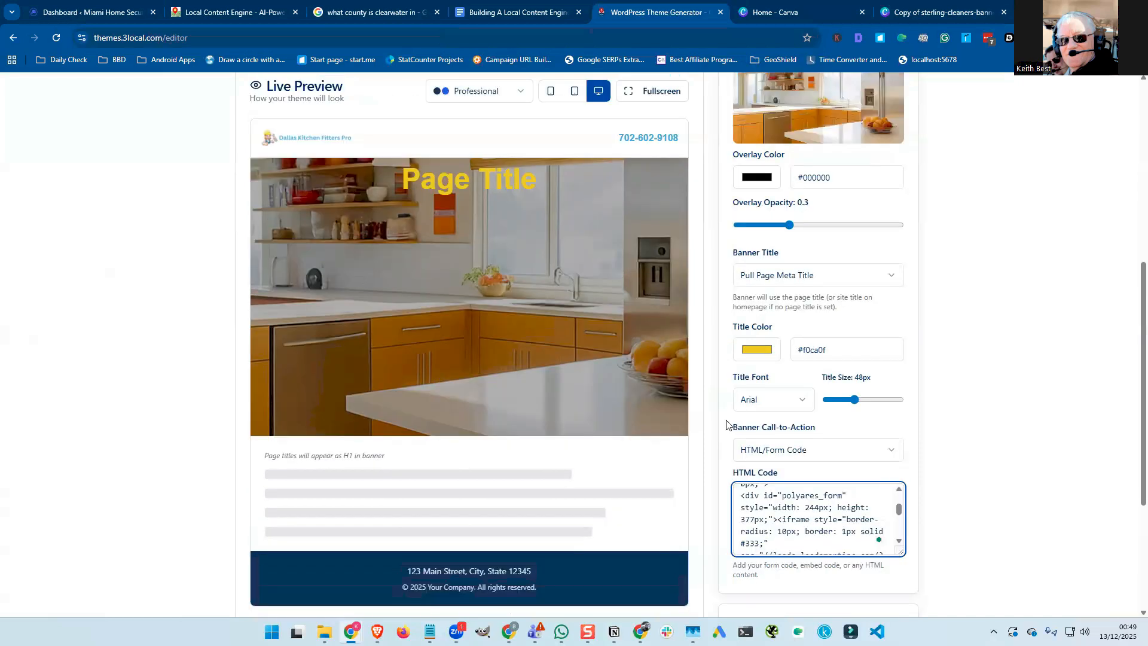
scroll(834, 525, up, 2)
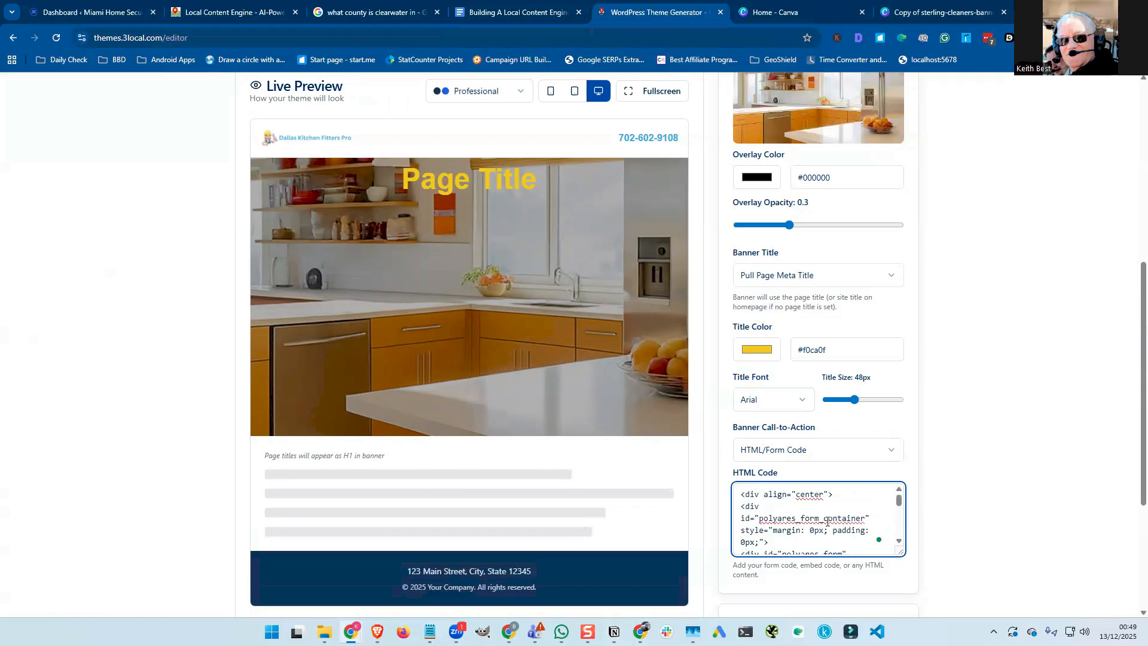
scroll(827, 522, down, 2)
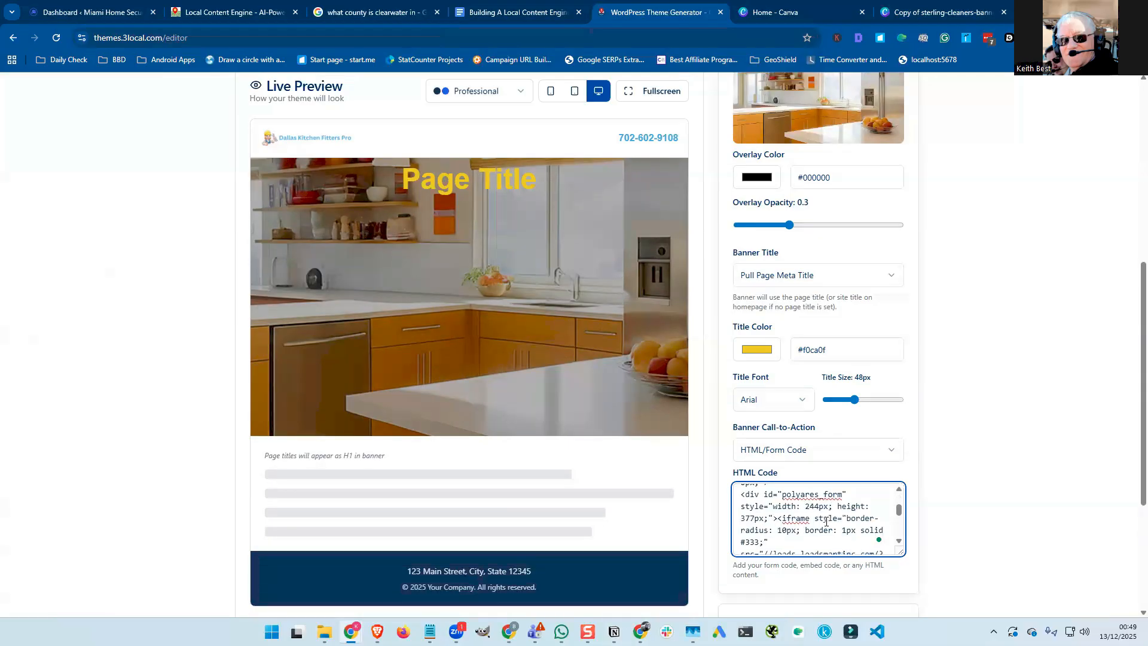
scroll(827, 522, down, 2)
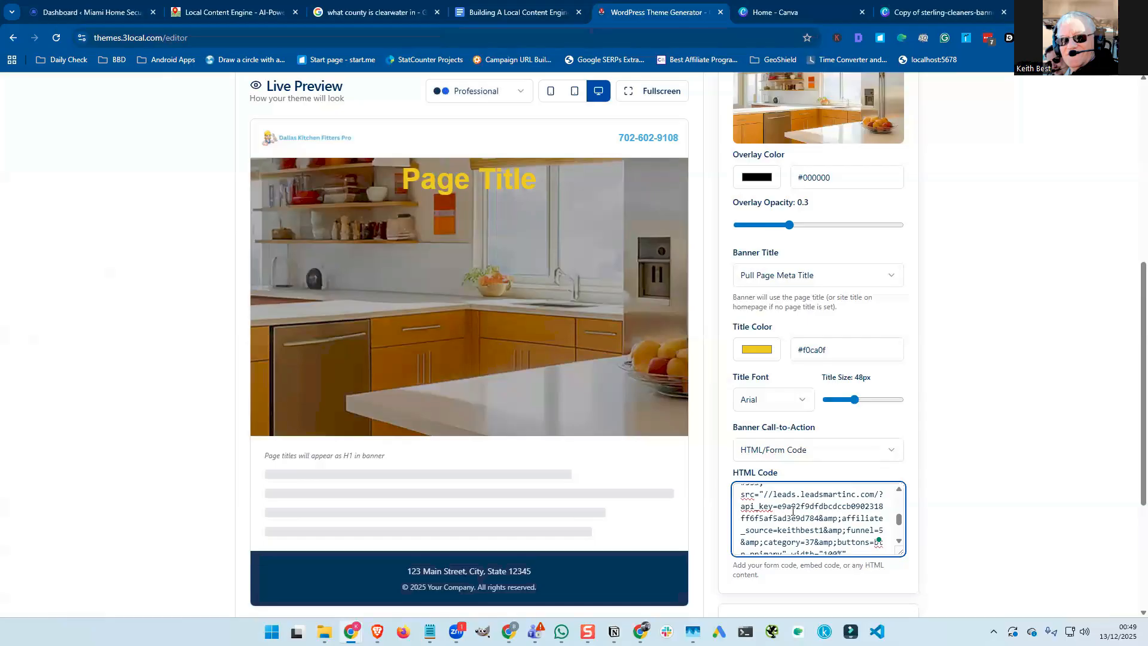
Prefix the iframe's //leads… src address with https:.
text(https:)
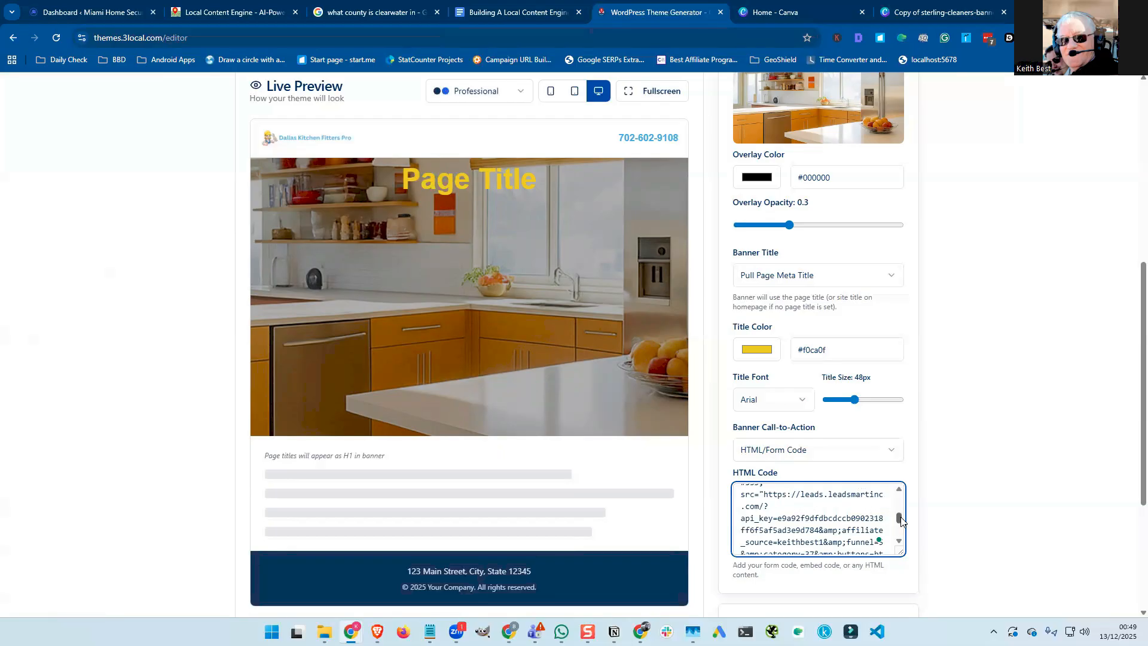
mouse_move(899, 518)
mouse_down()
mouse_move(897, 532)
mouse_move(899, 497)
mouse_up()
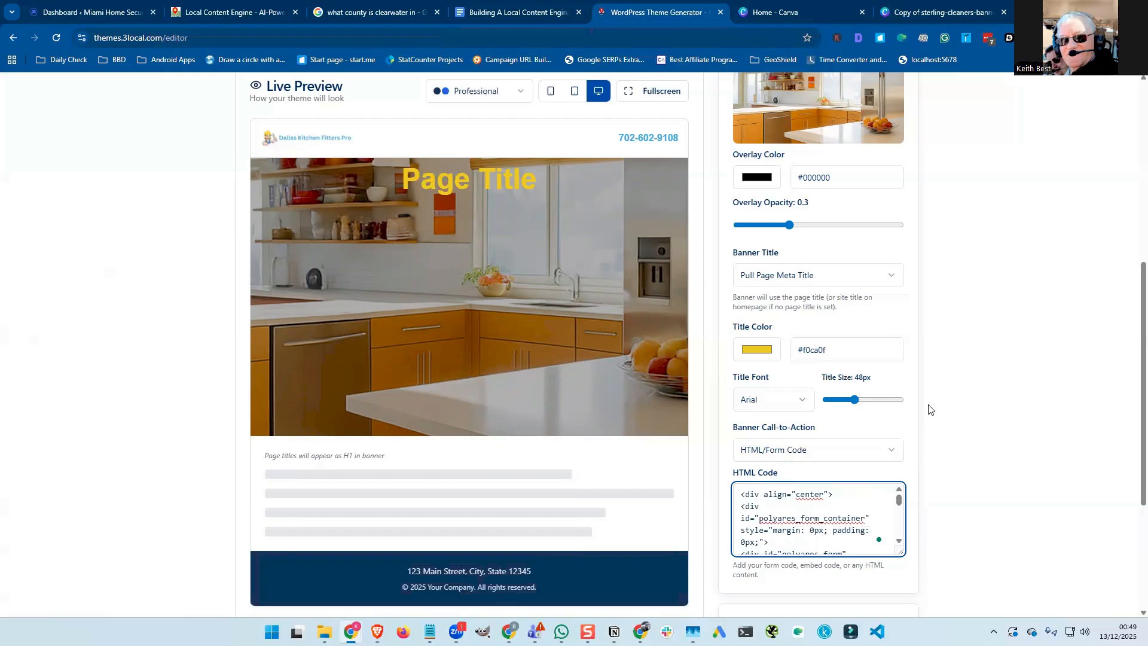
scroll(930, 409, down, 2)
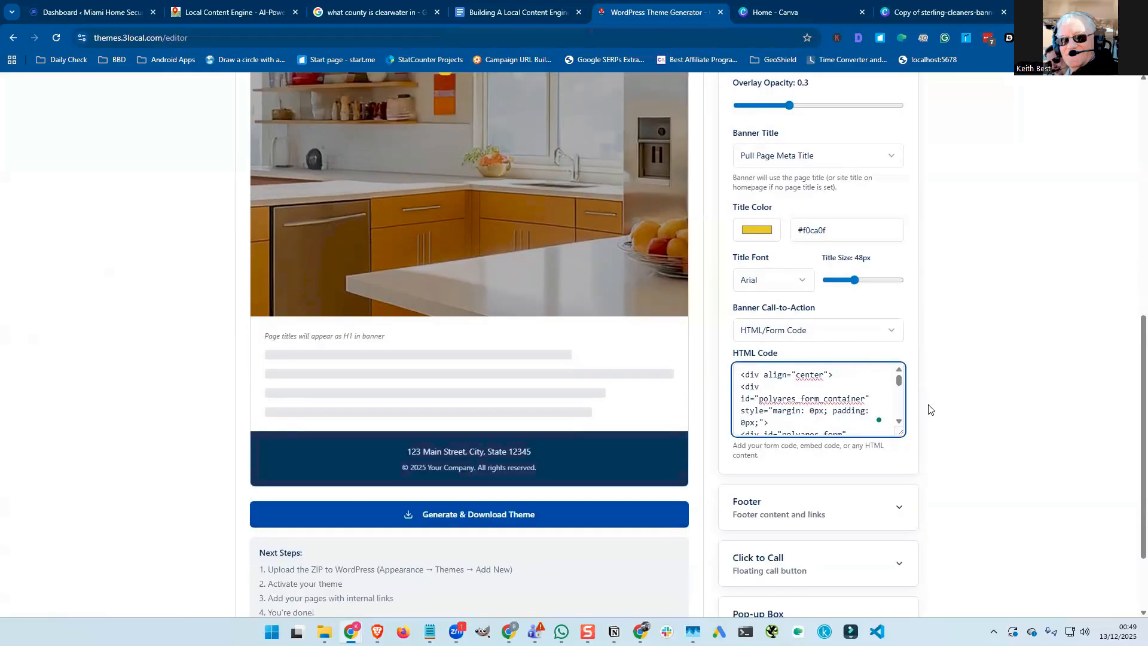
scroll(930, 410, up, 2)
scroll(930, 410, up, 2)
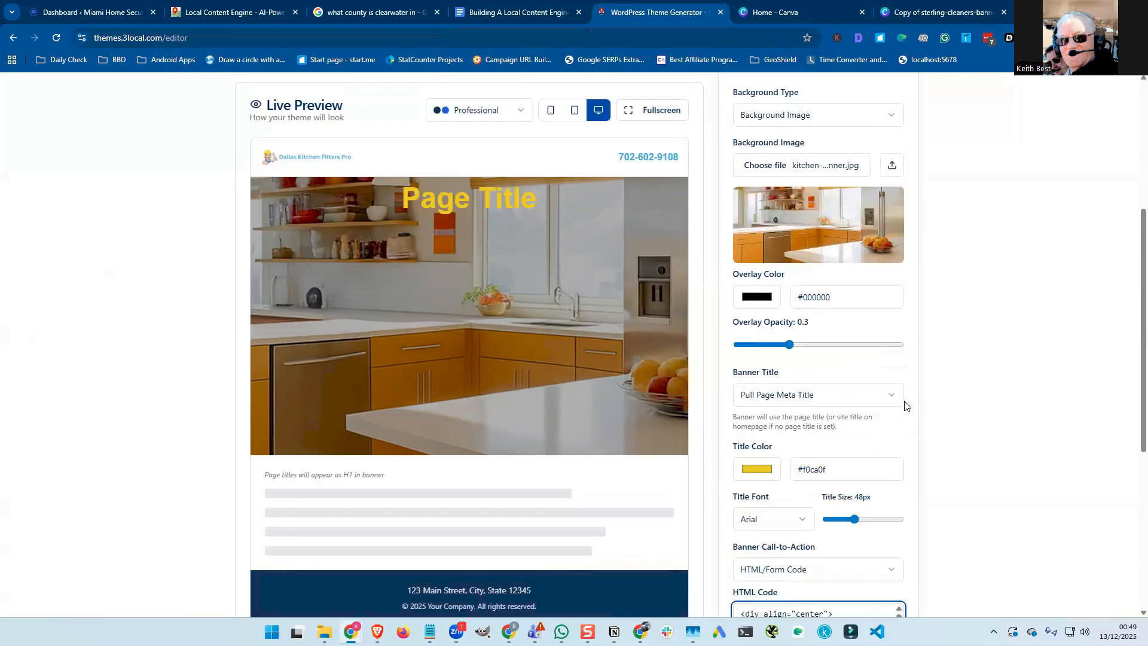
scroll(906, 404, up, 3)
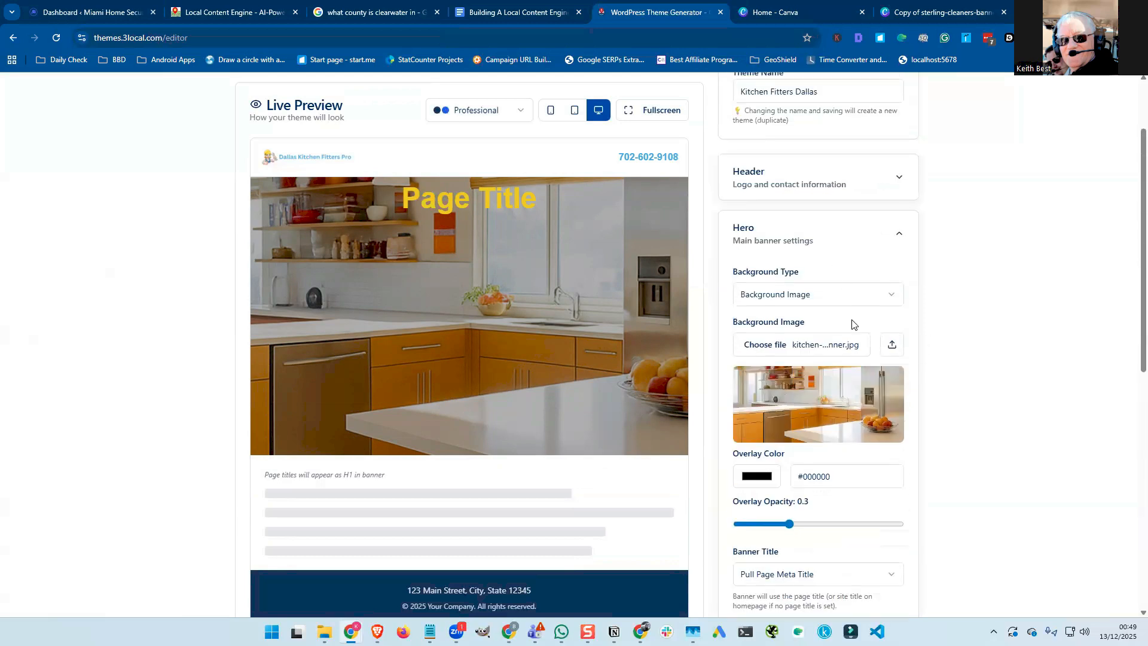
scroll(852, 323, down, 8)
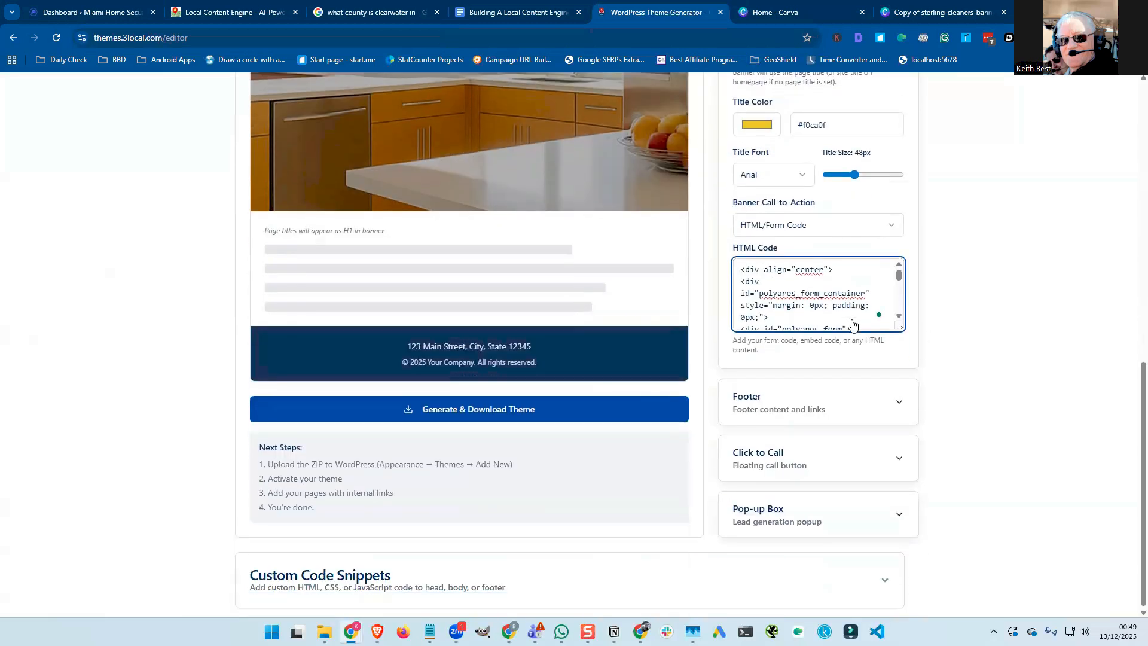
scroll(854, 323, up, 8)
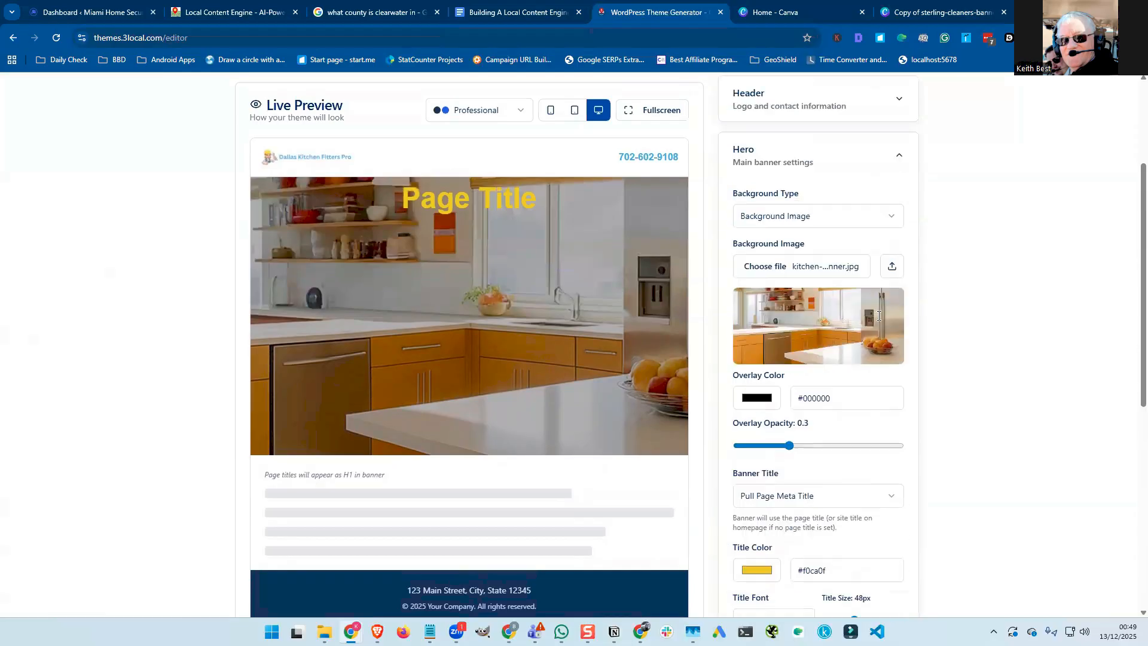
scroll(891, 299, up, 1)
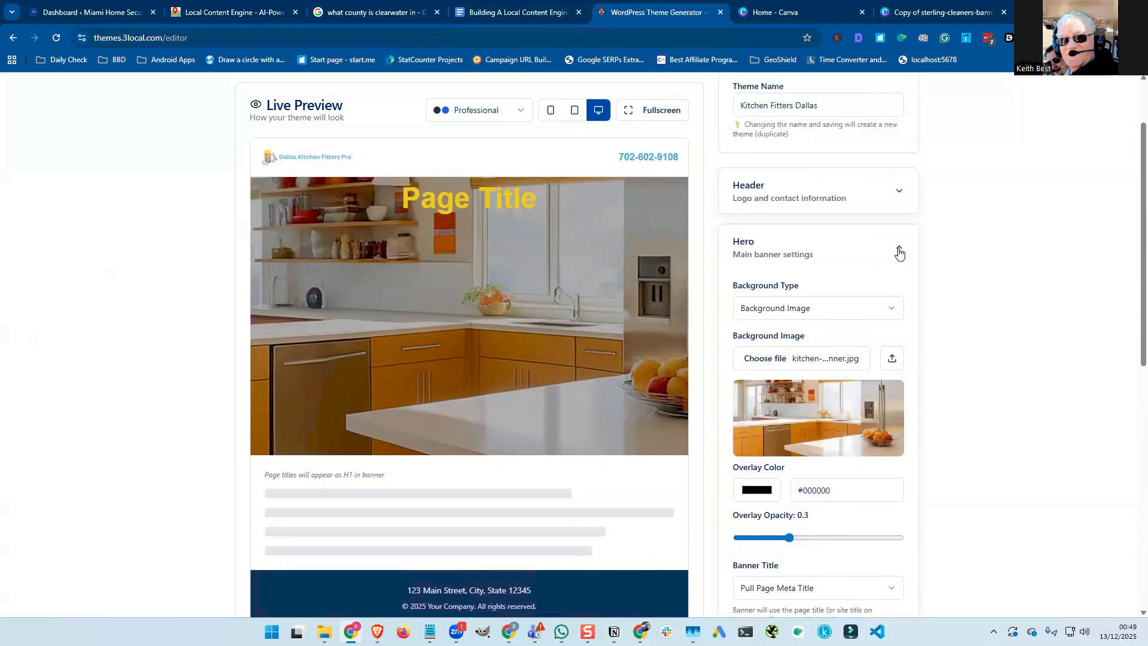
Collapse the Hero settings and expand the Footer settings.
click(899, 251)
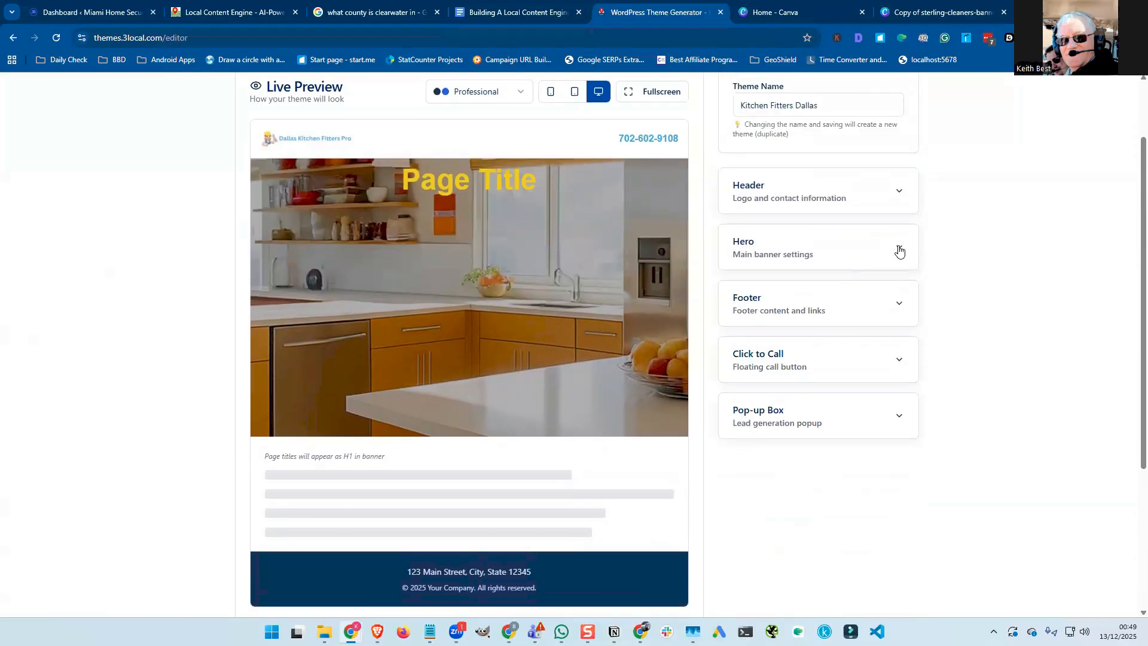
click(898, 304)
scroll(595, 374, down, 2)
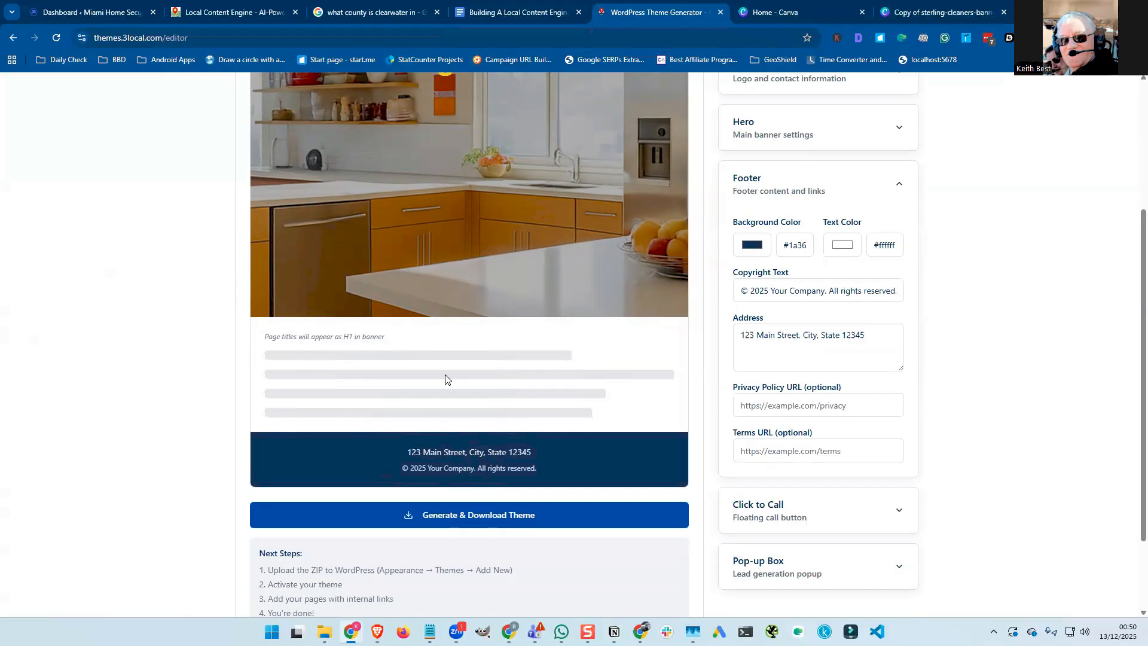
Change the footer background hex colour from black 000000 to white FFFFFF.
click(760, 250)
click(852, 396)
click(853, 396)
click(797, 379)
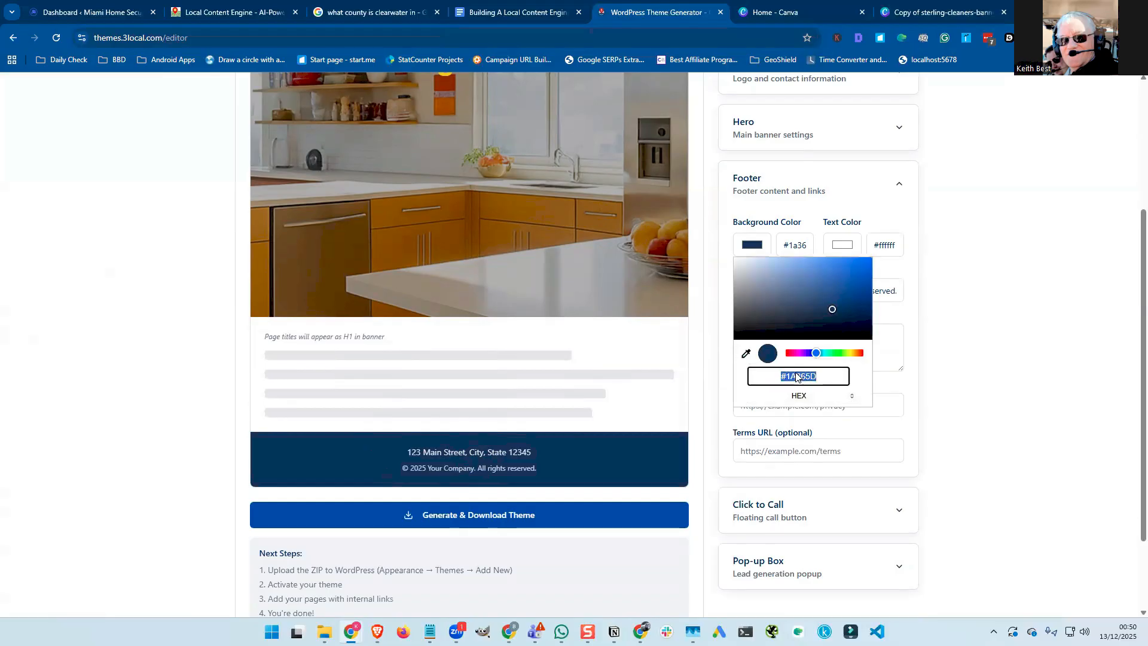
text(000000)
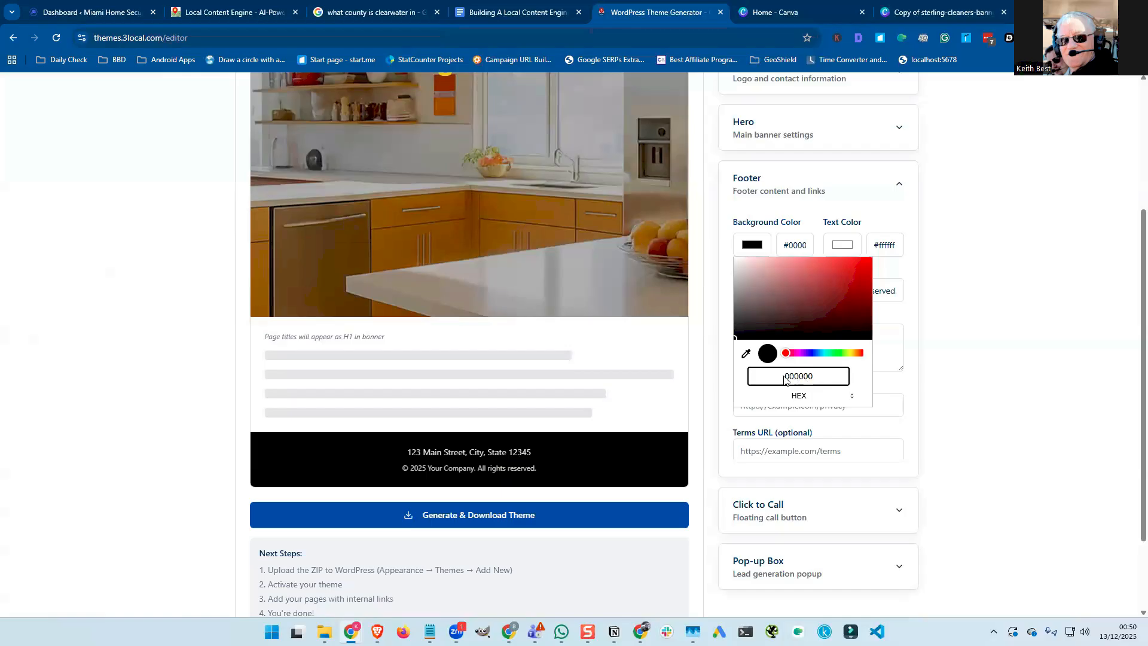
text(#)
double_click(792, 378)
text(FFFFFF)
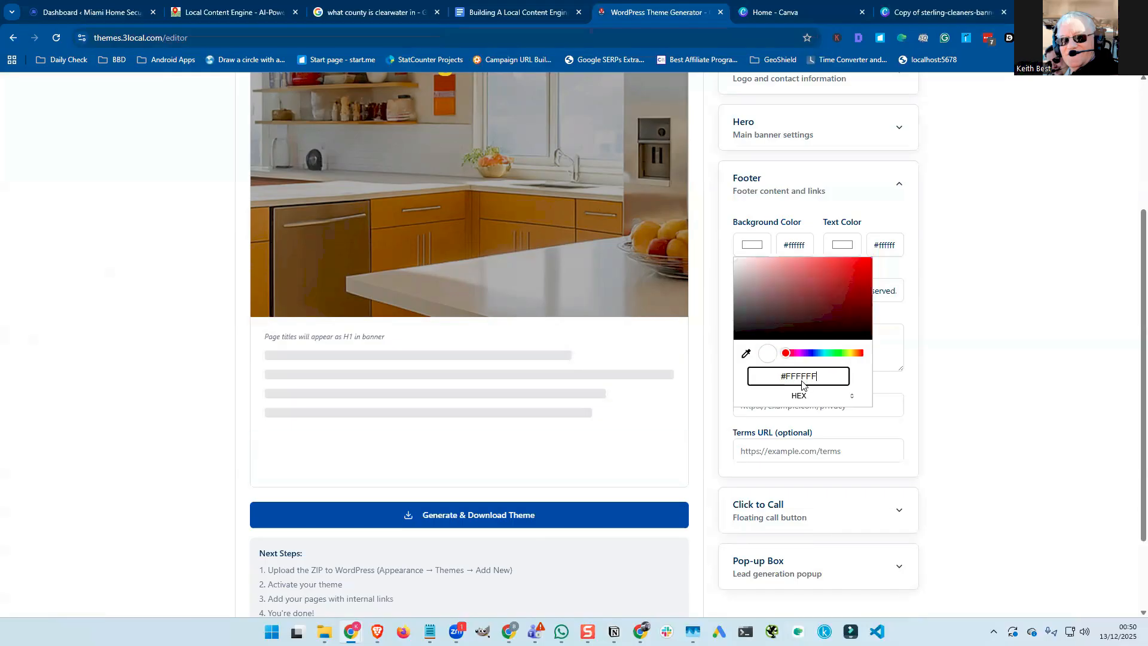
double_click(801, 383)
key(BackSpace)
click(782, 14)
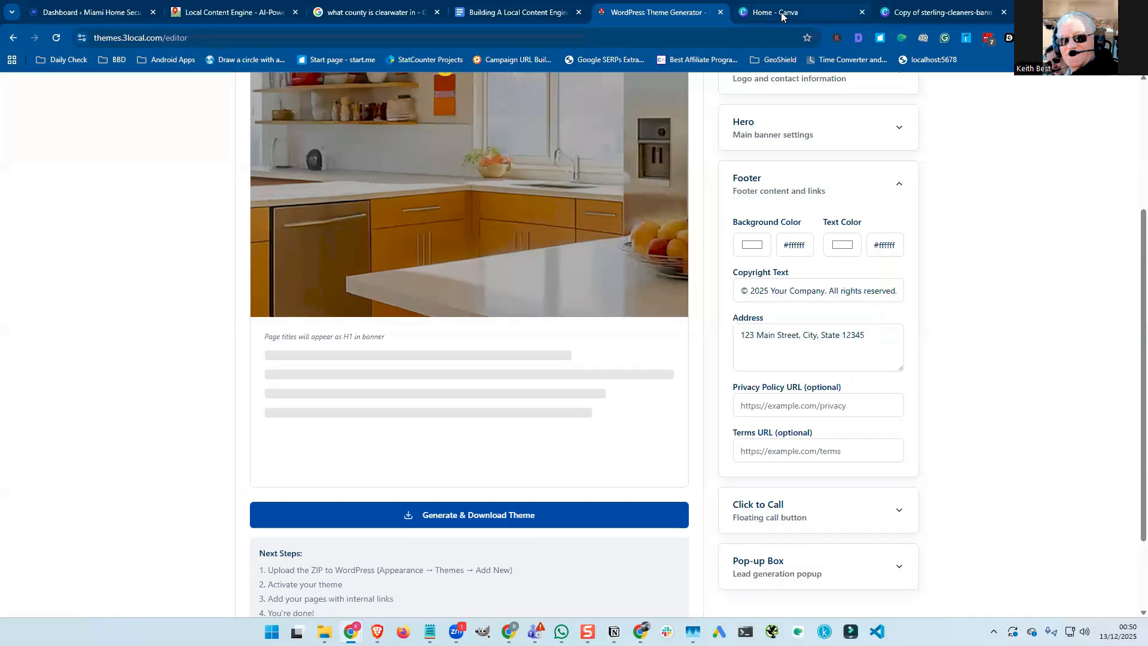
Copy the Canva banner text's blue hex code #51ADE5 and return to the theme generator.
click(782, 16)
click(891, 20)
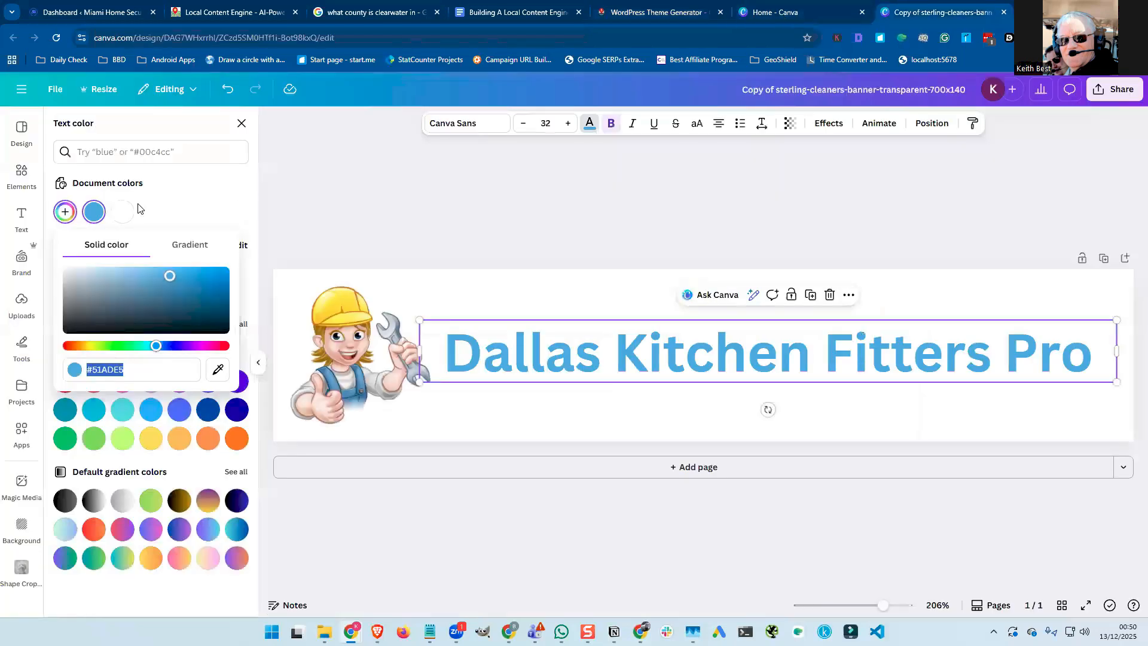
click(93, 214)
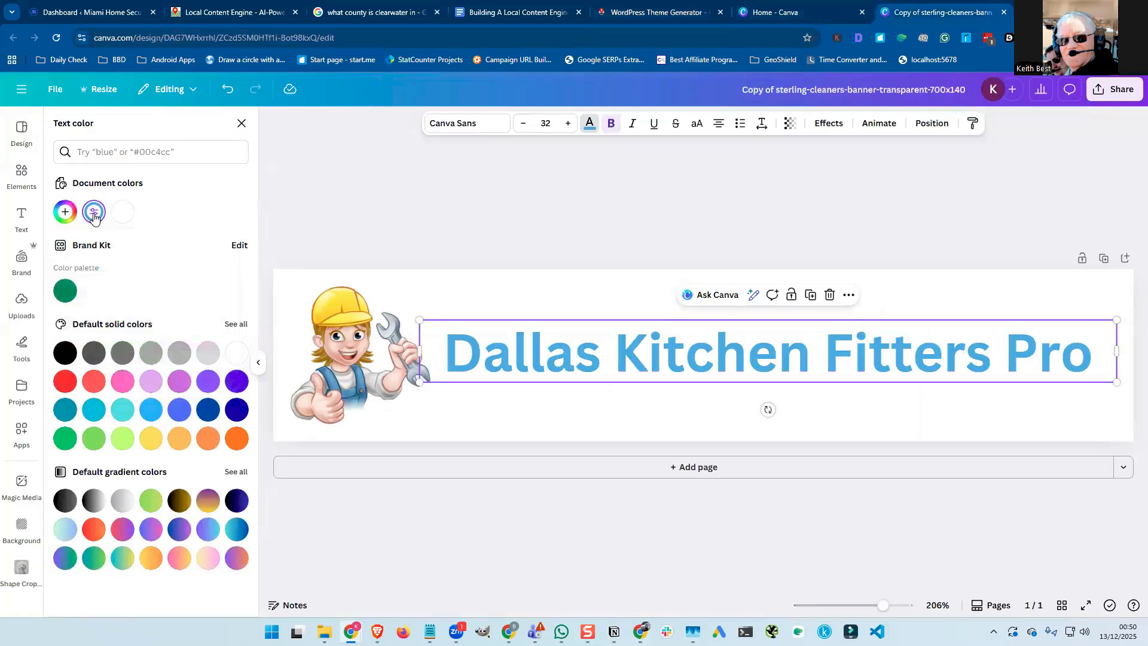
click(94, 215)
double_click(108, 369)
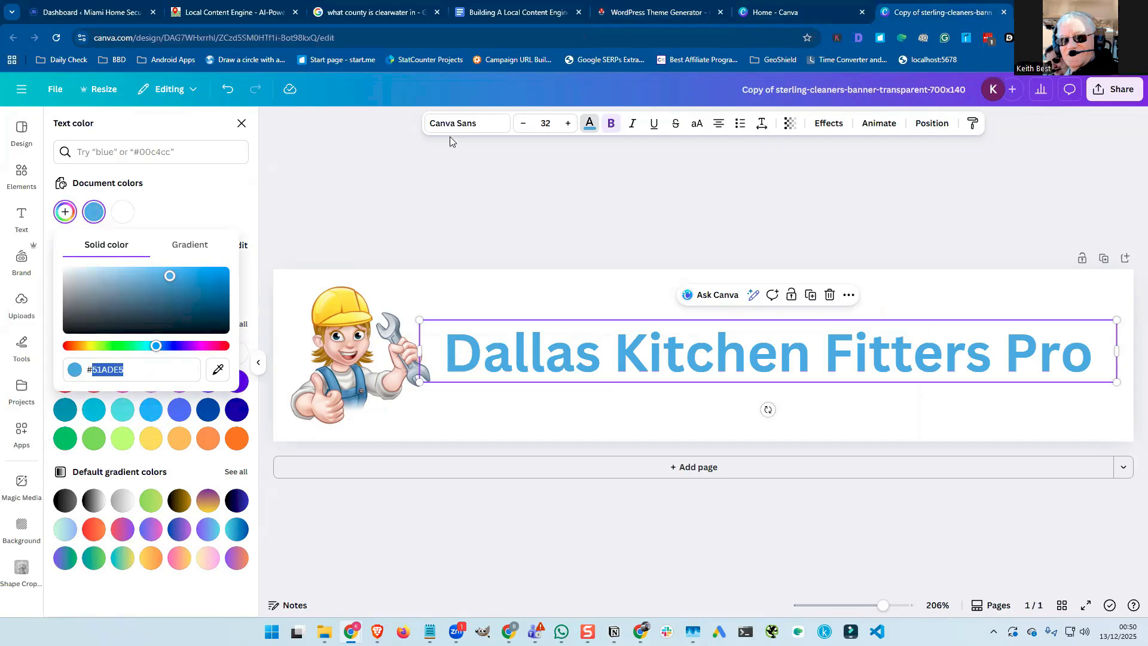
click(637, 15)
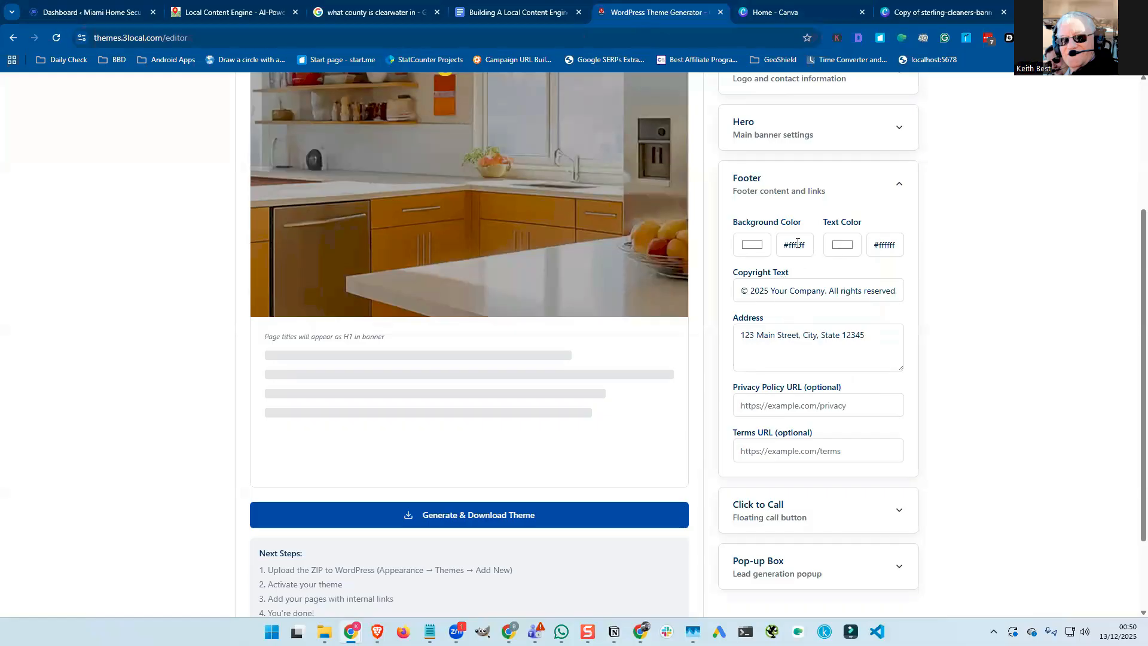
Set the footer background to #51ade5 and the footer text colour to red #f00f0f.
double_click(796, 243)
key(ctrl+v)
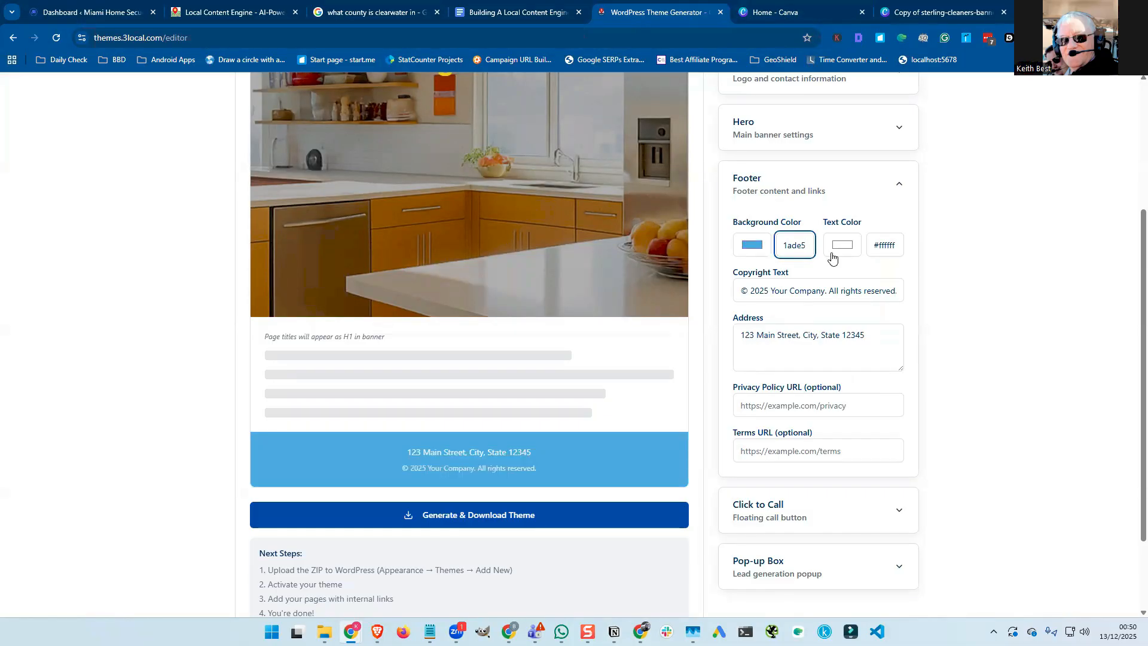
triple_click(889, 244)
text(#000000)
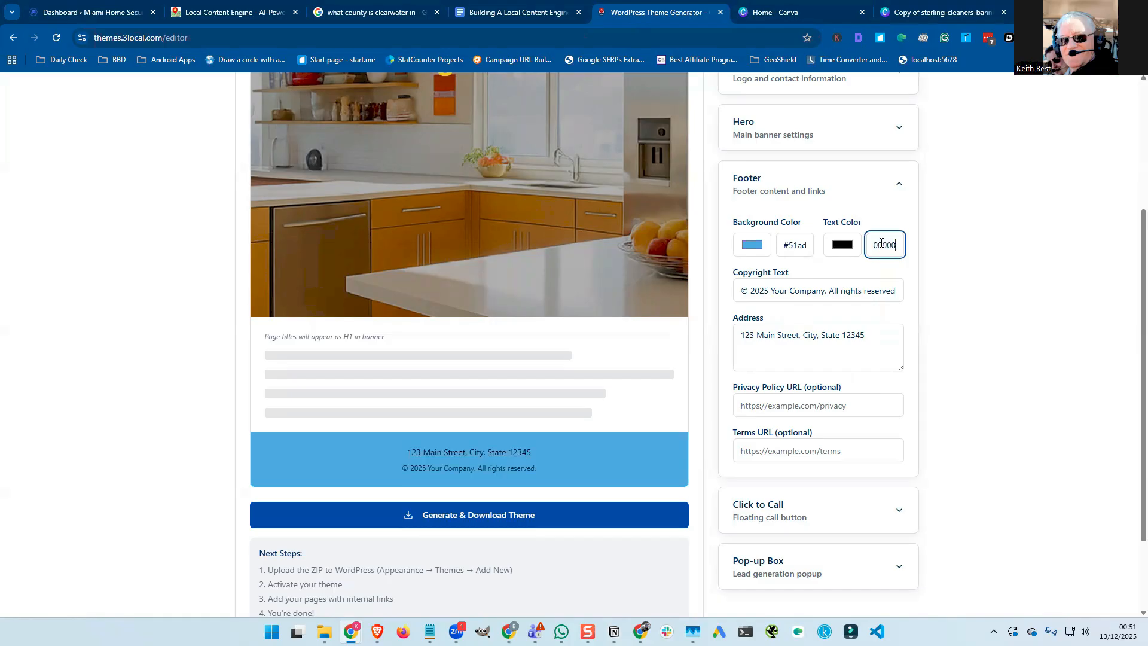
click(842, 245)
click(952, 263)
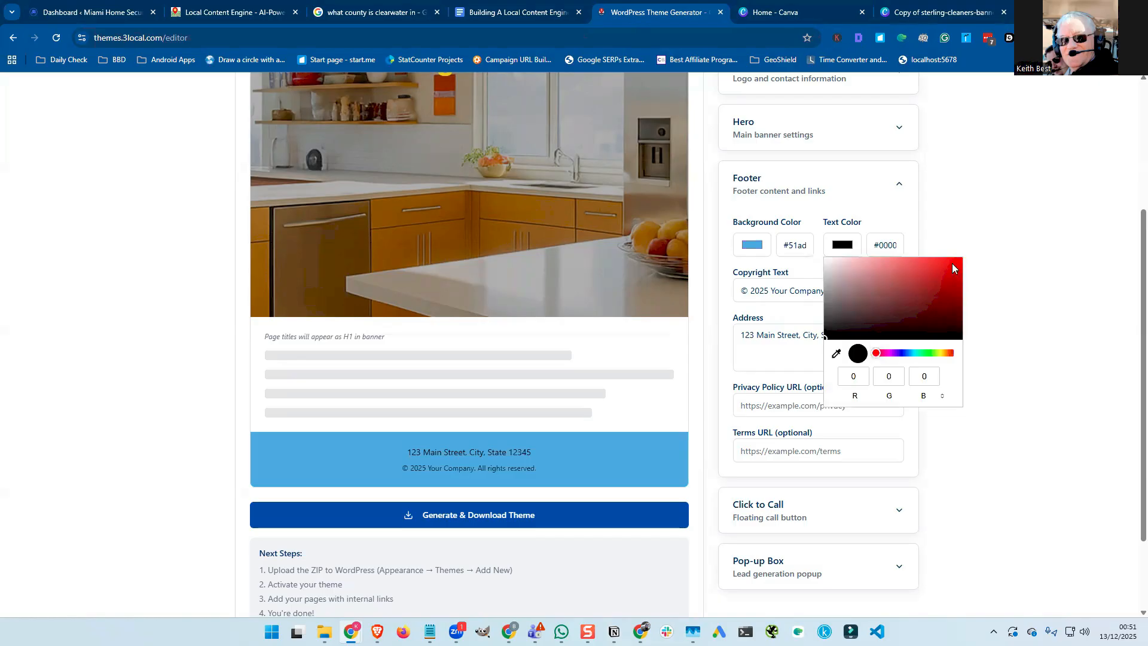
click(813, 273)
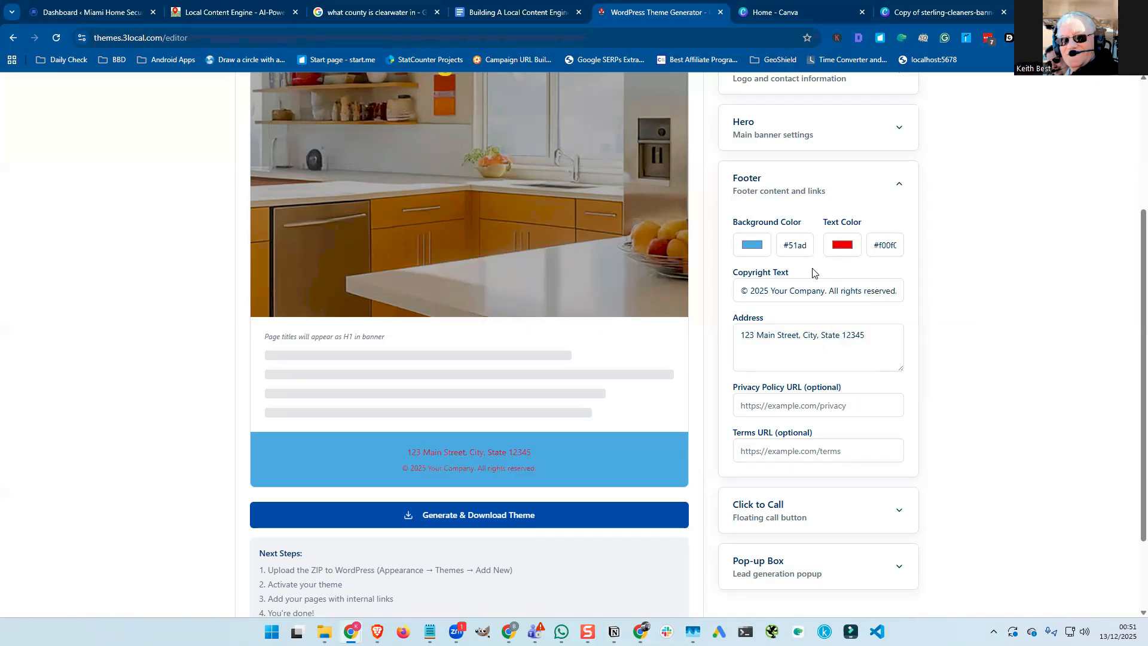
scroll(813, 272, down, 1)
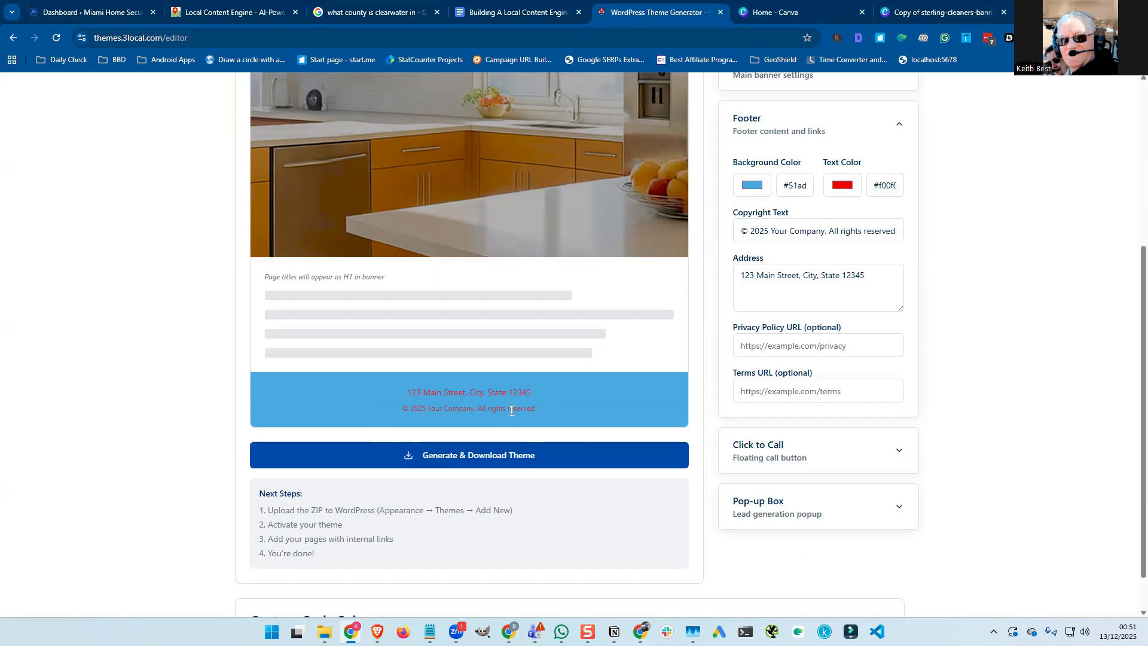
Change the copyright to 'Miami Kitchen Fitters Pro' and prefix the address with 'Kitchen Fitters Miami'.
click(775, 231)
drag(784, 231, 825, 231)
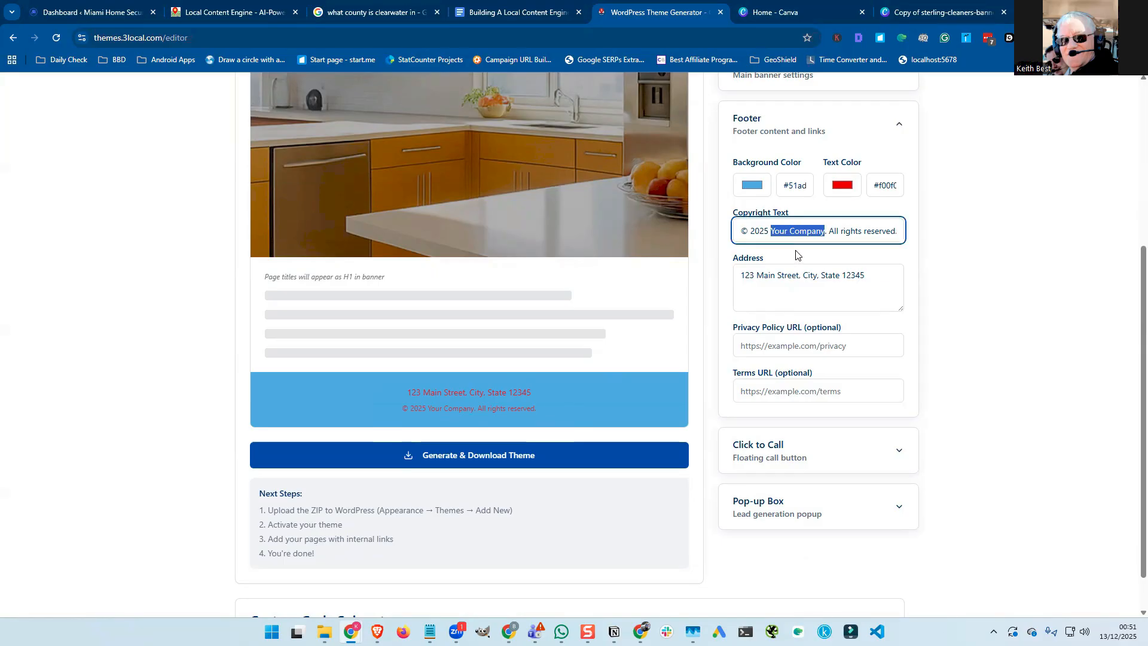
text(Miami )
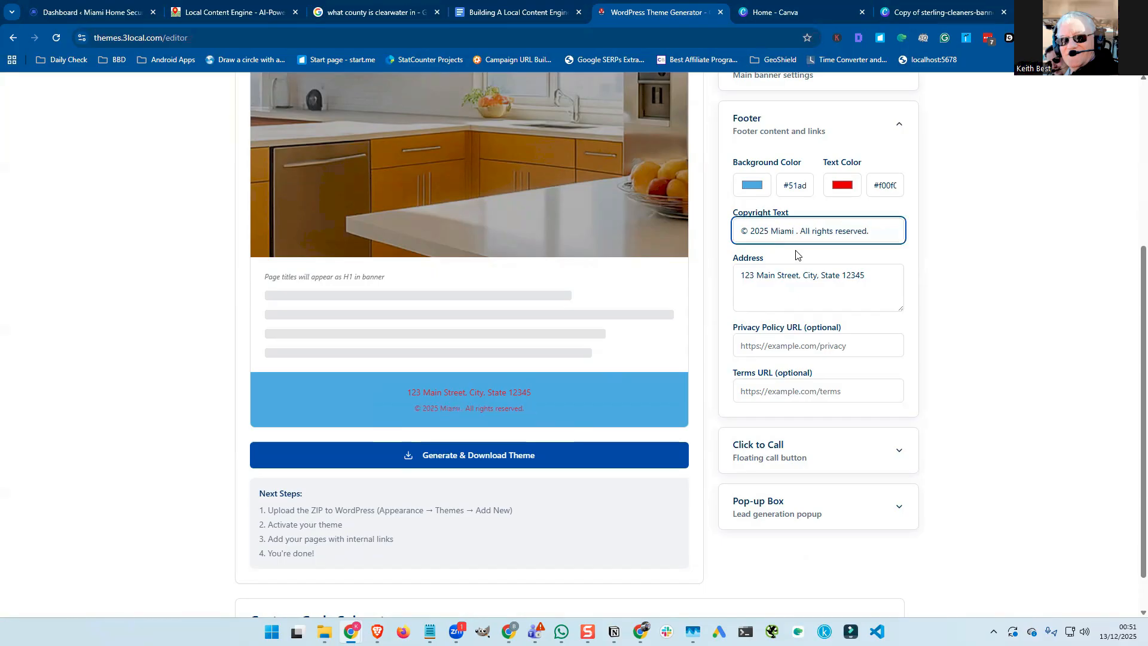
text(Kitchen Fitters Pro)
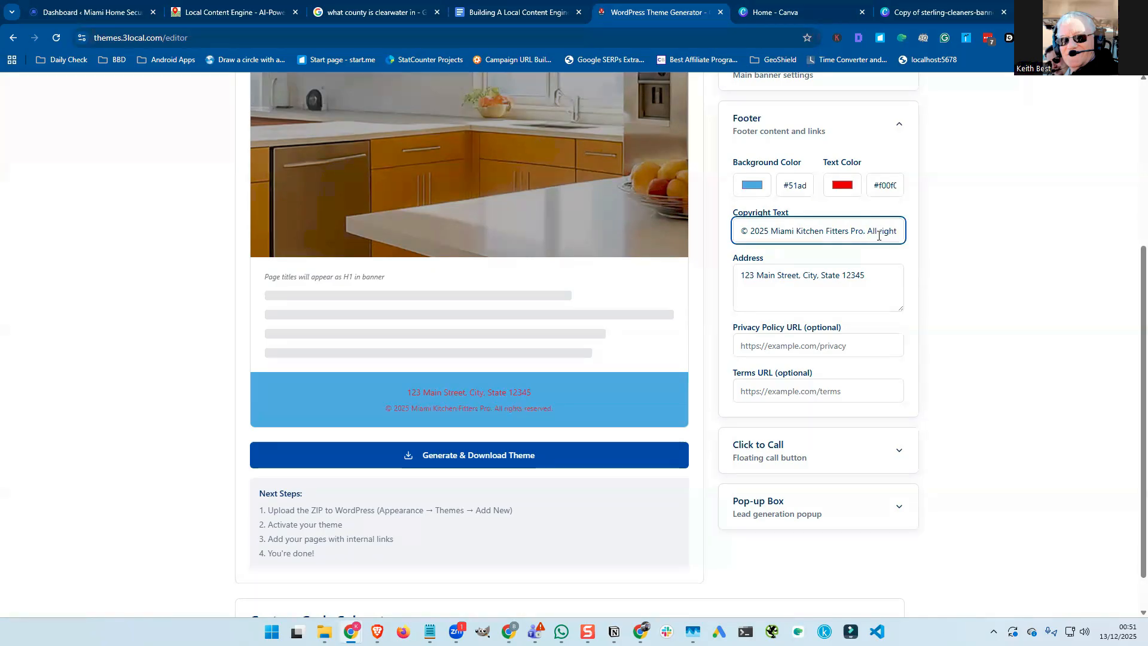
click(742, 283)
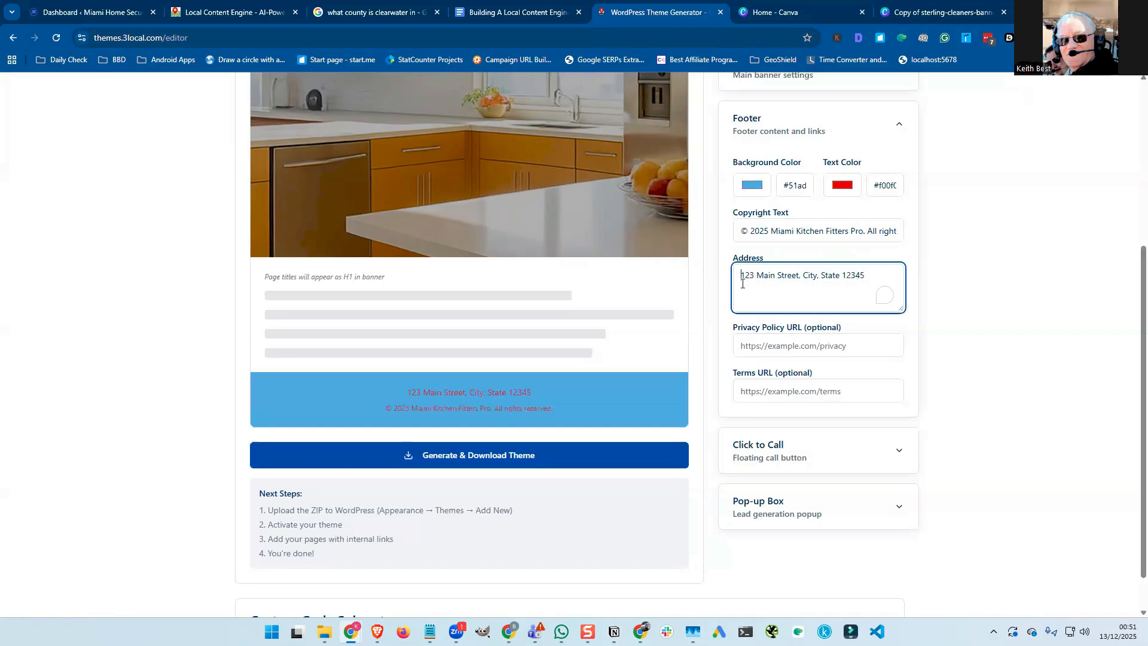
text(Kitchen F)
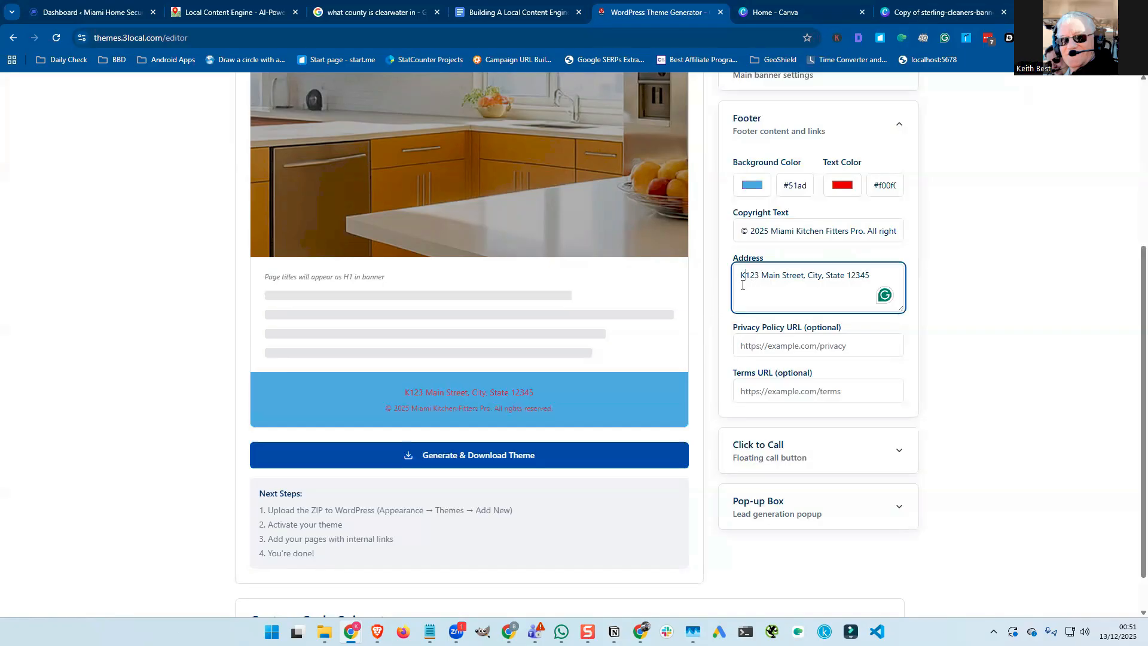
text(itters M)
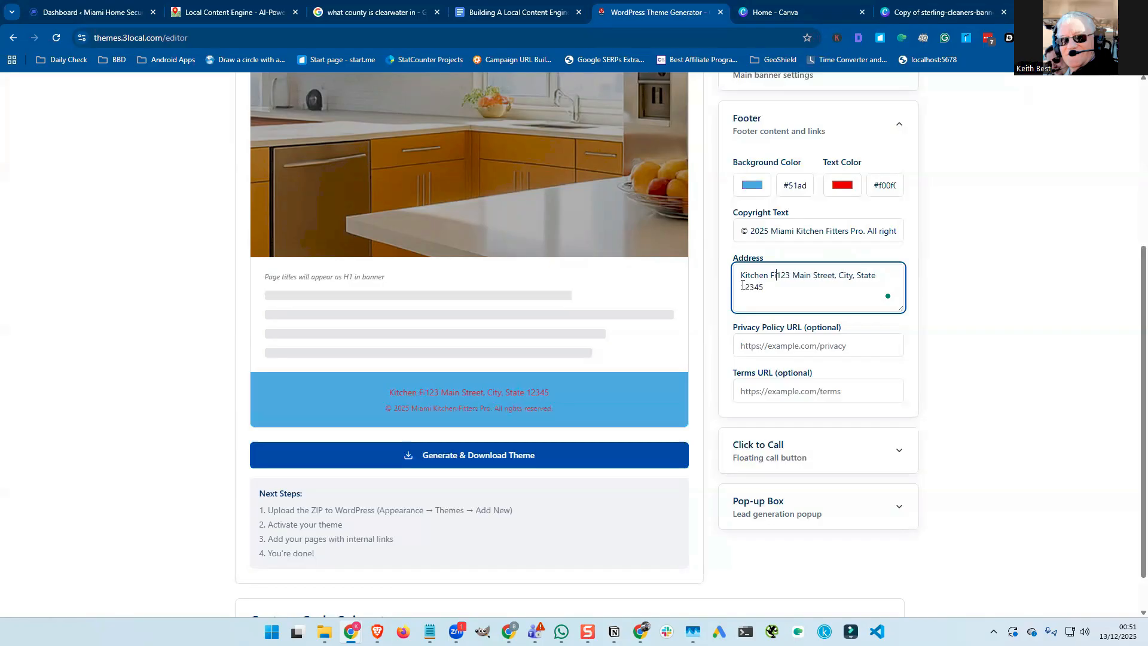
text(iamin)
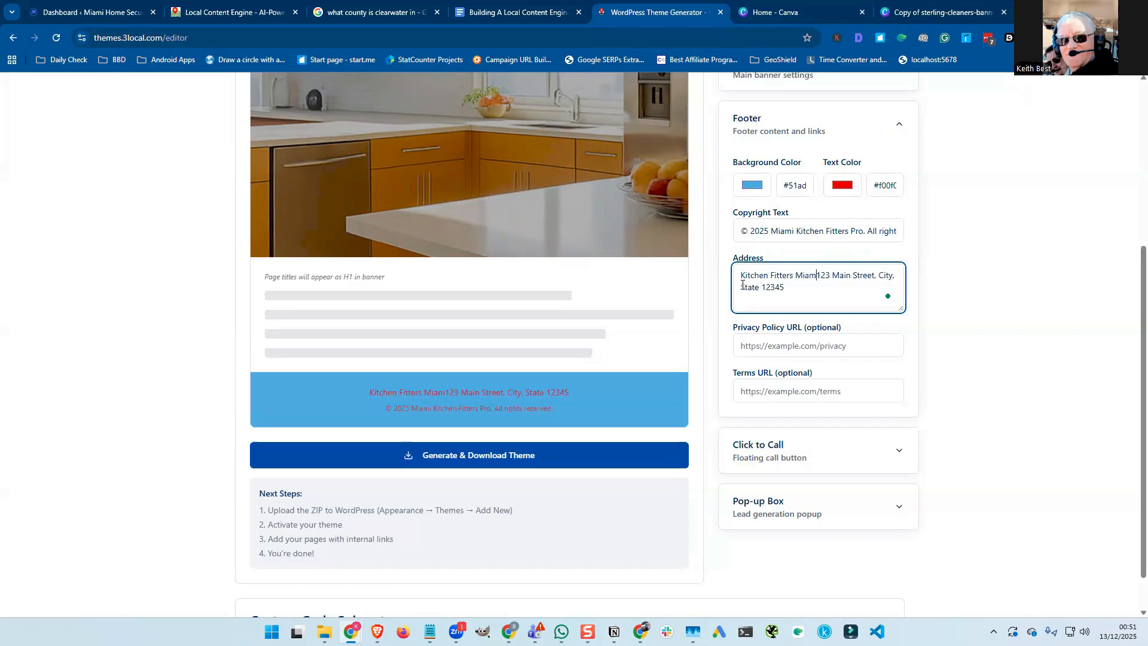
key(BackSpace)
key(BackSpace)
key(BackSpace)
double_click(779, 232)
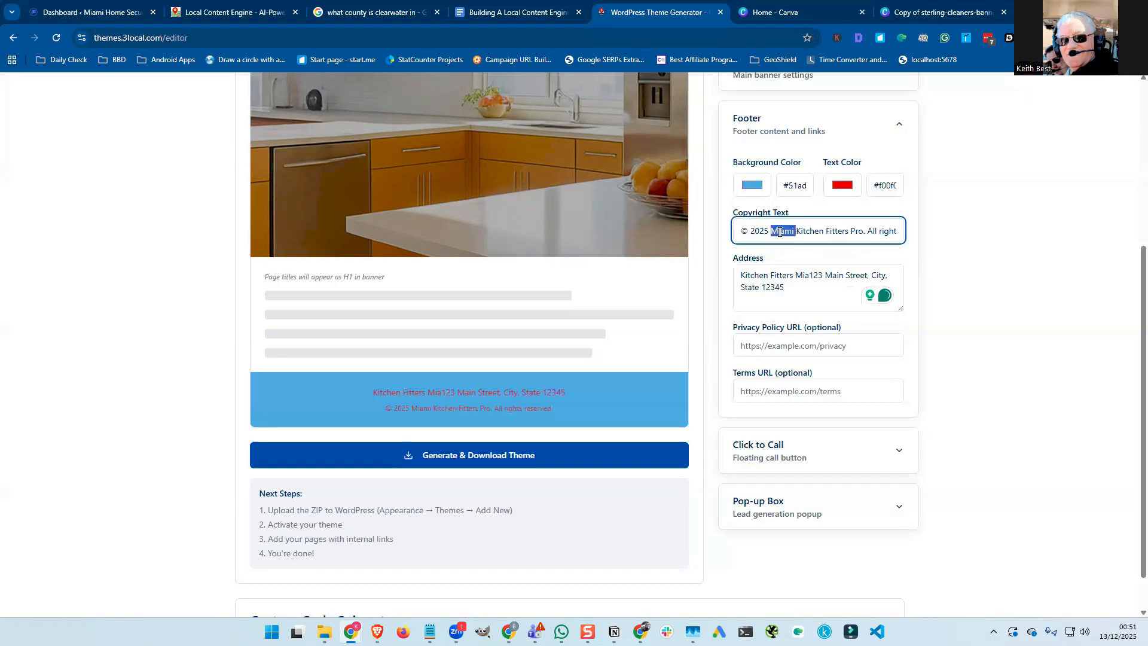
text(Dallas)
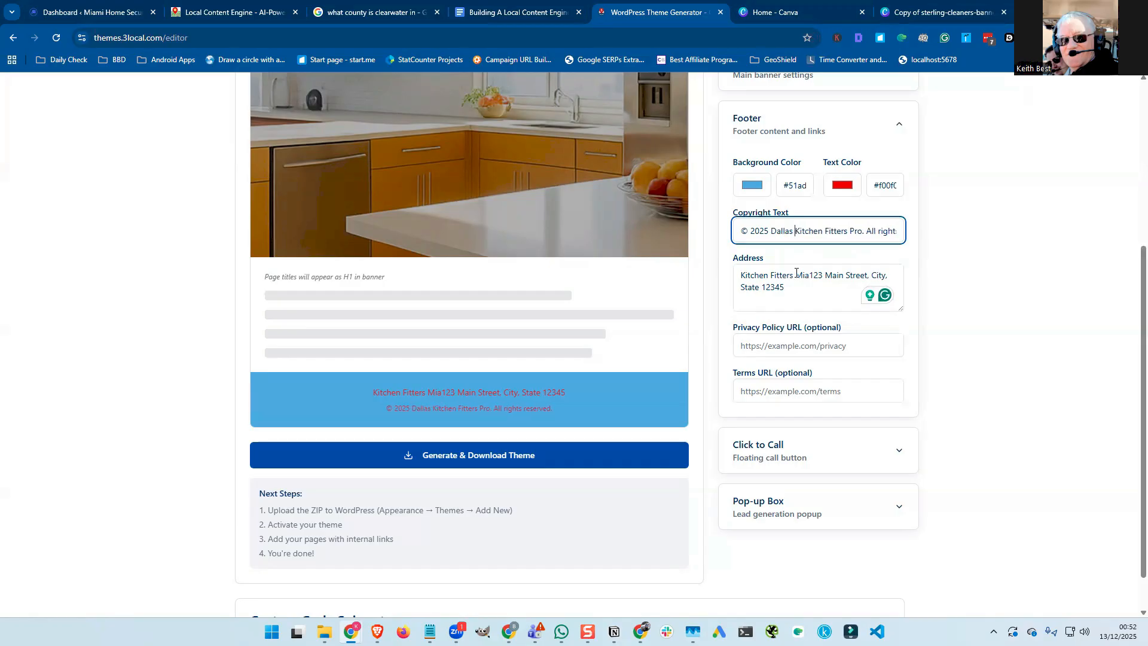
drag(796, 272, 811, 273)
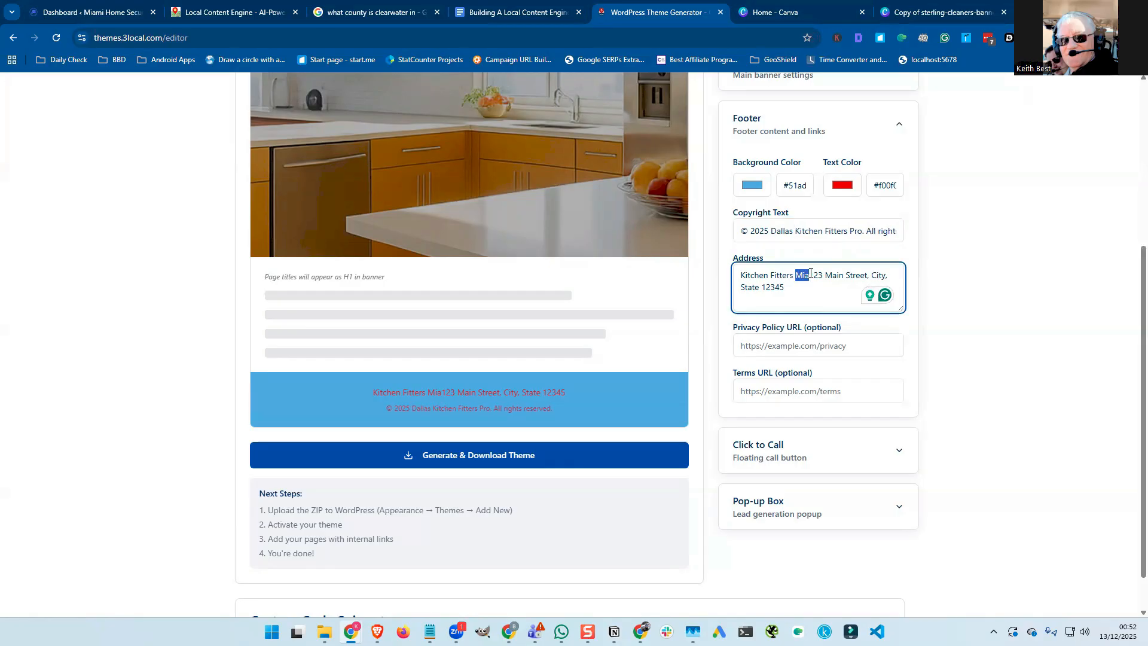
text(Dal)
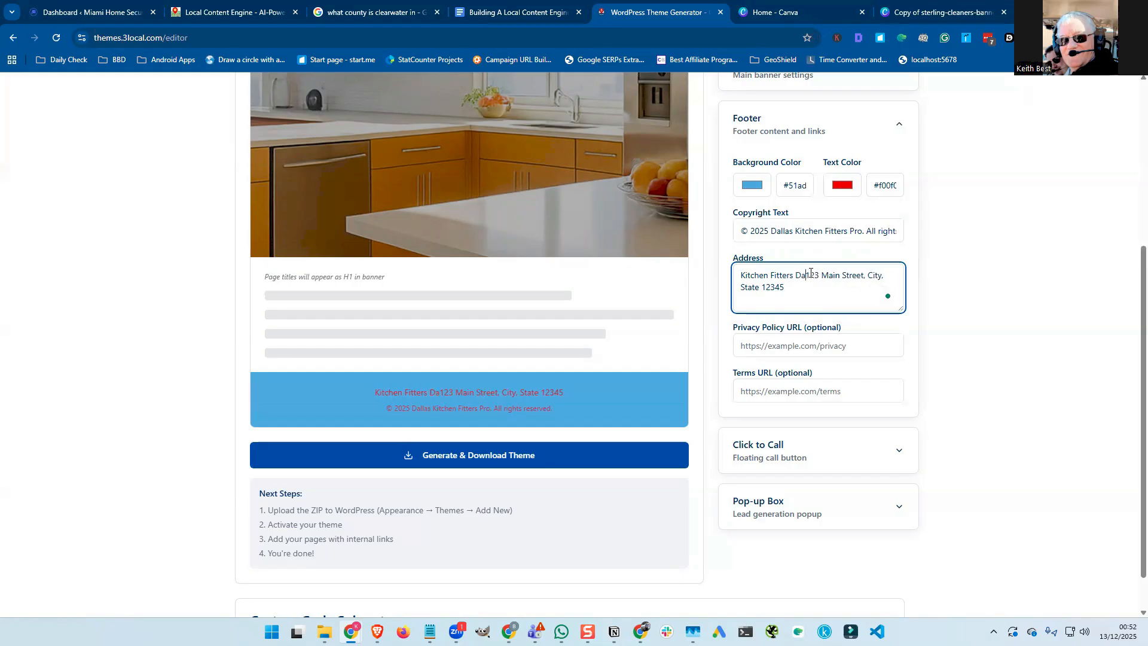
text(las)
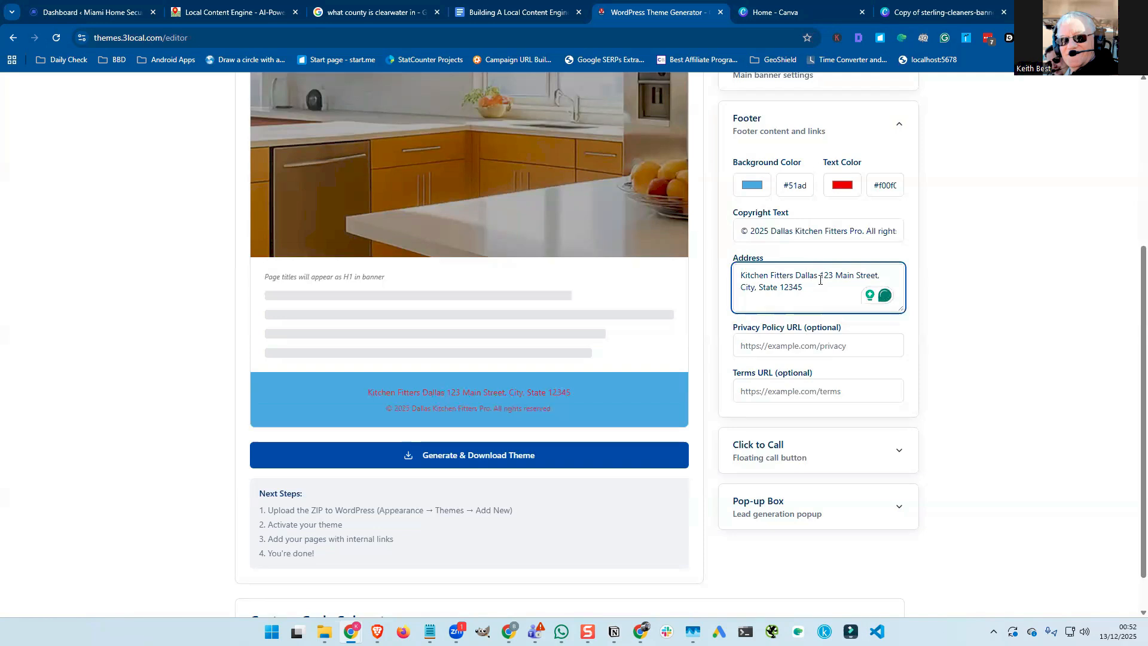
shift+click(819, 285)
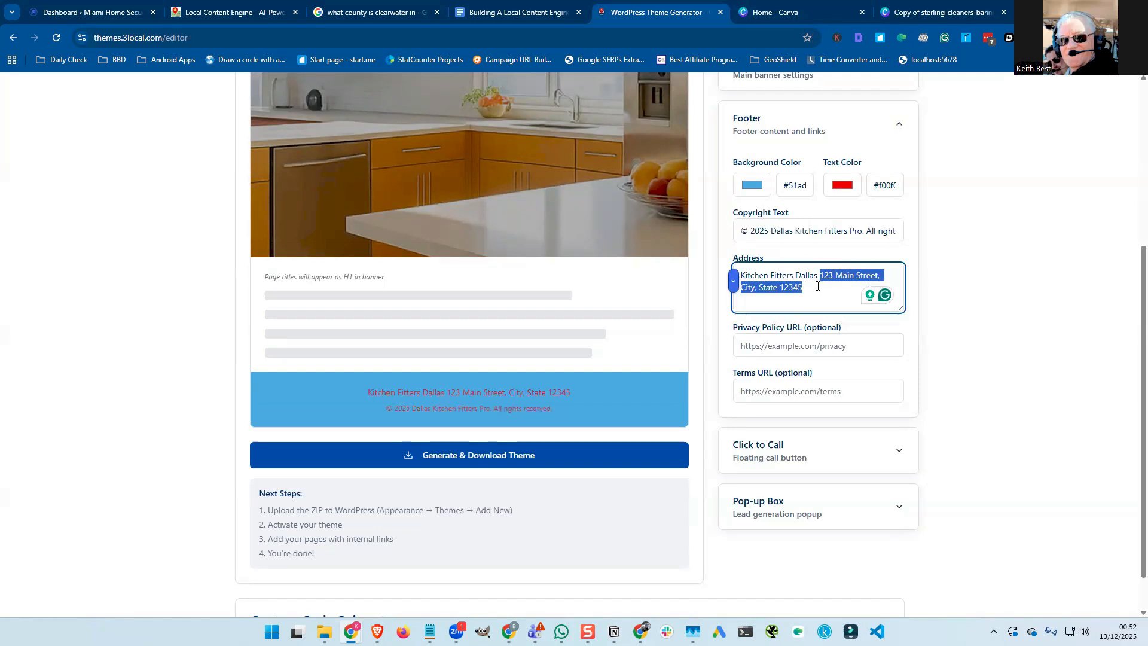
scroll(466, 361, down, 1)
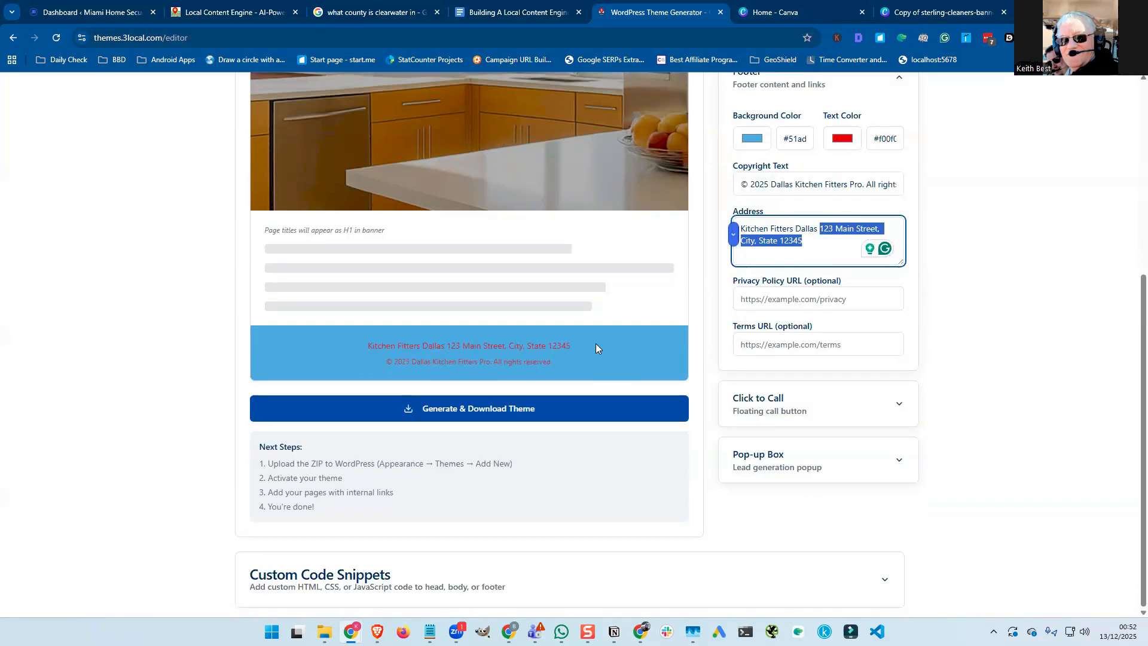
click(793, 297)
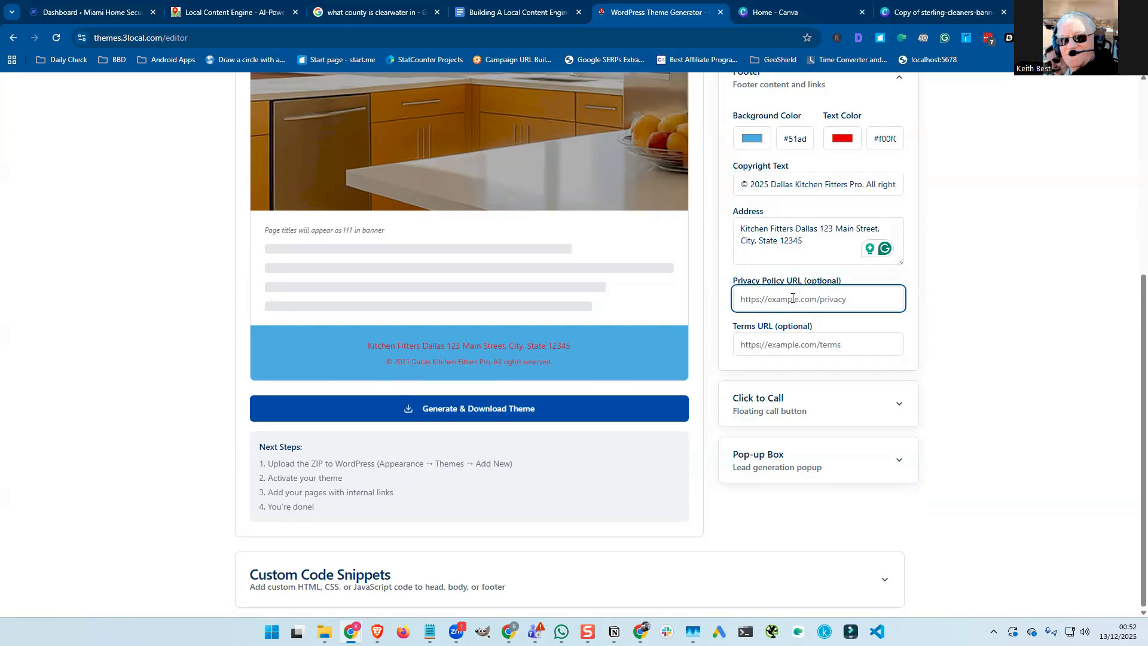
text(https:/)
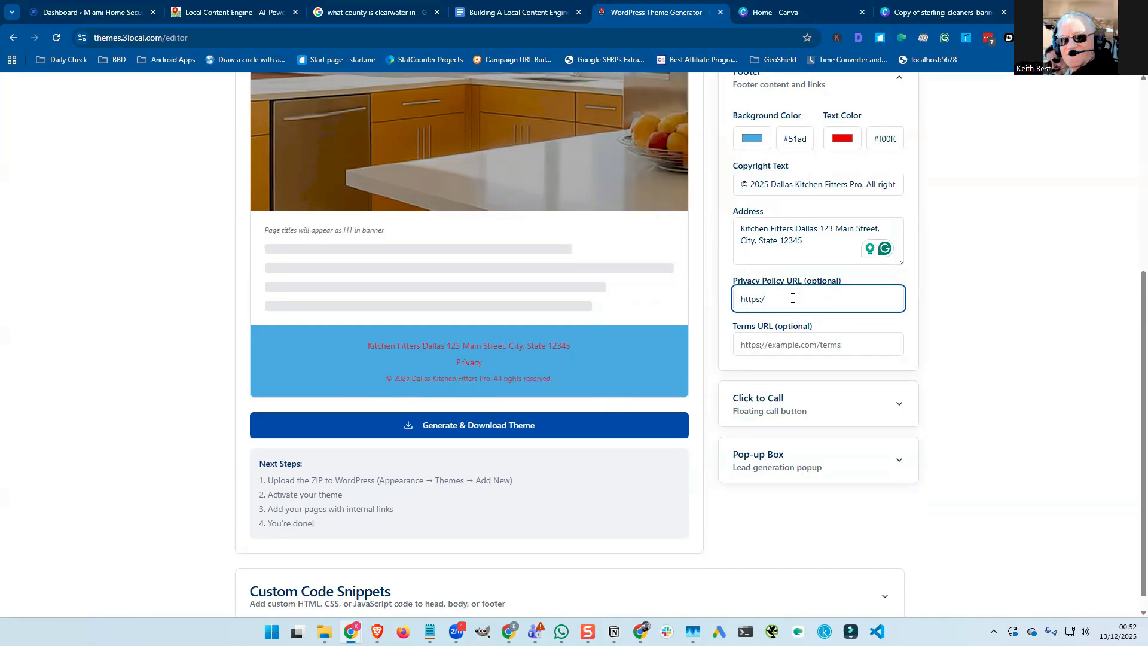
text(/)
click(94, 13)
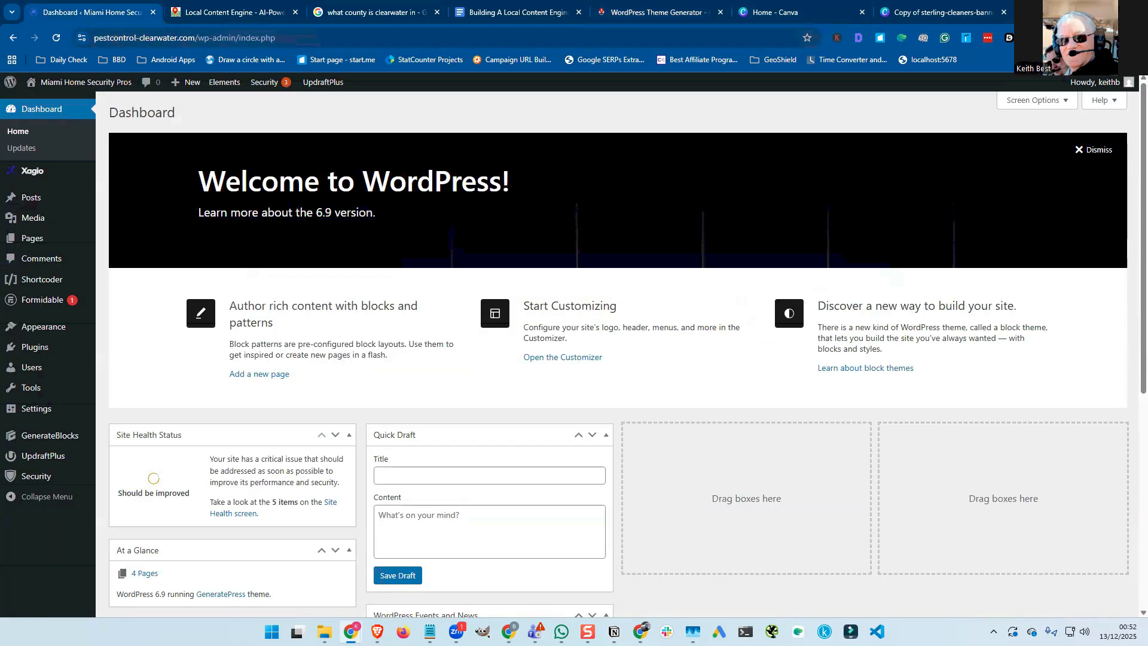
click(624, 8)
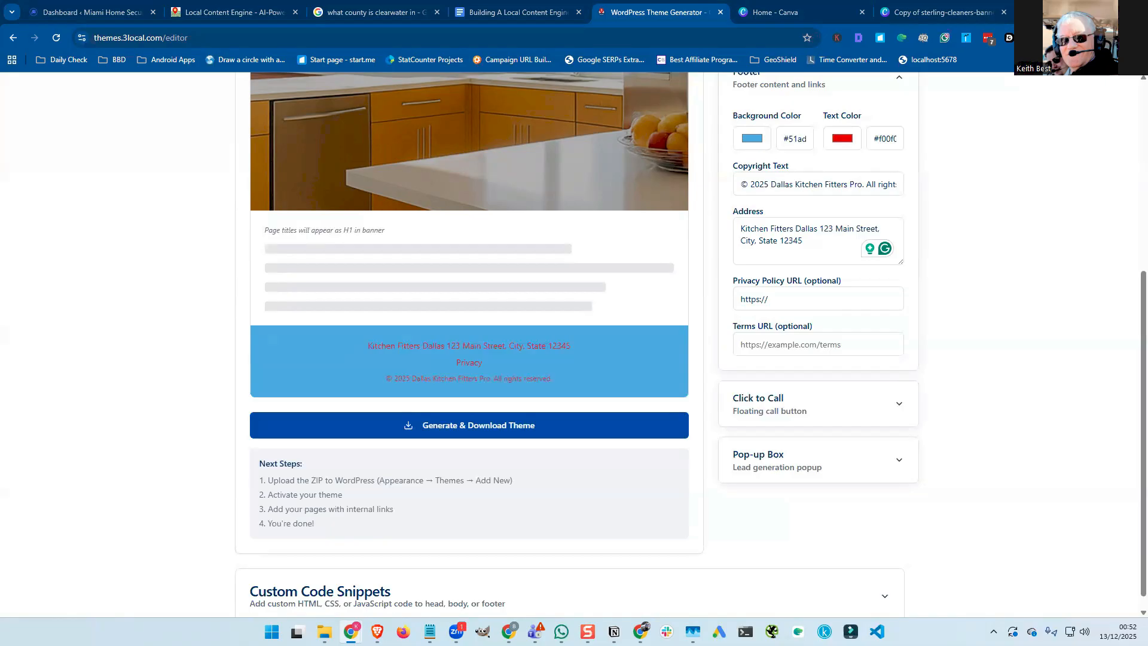
Complete the Privacy Policy URL with the pasted domain followed by /privacy-policy.
click(817, 299)
text(kitchenremodelerdallas.com)
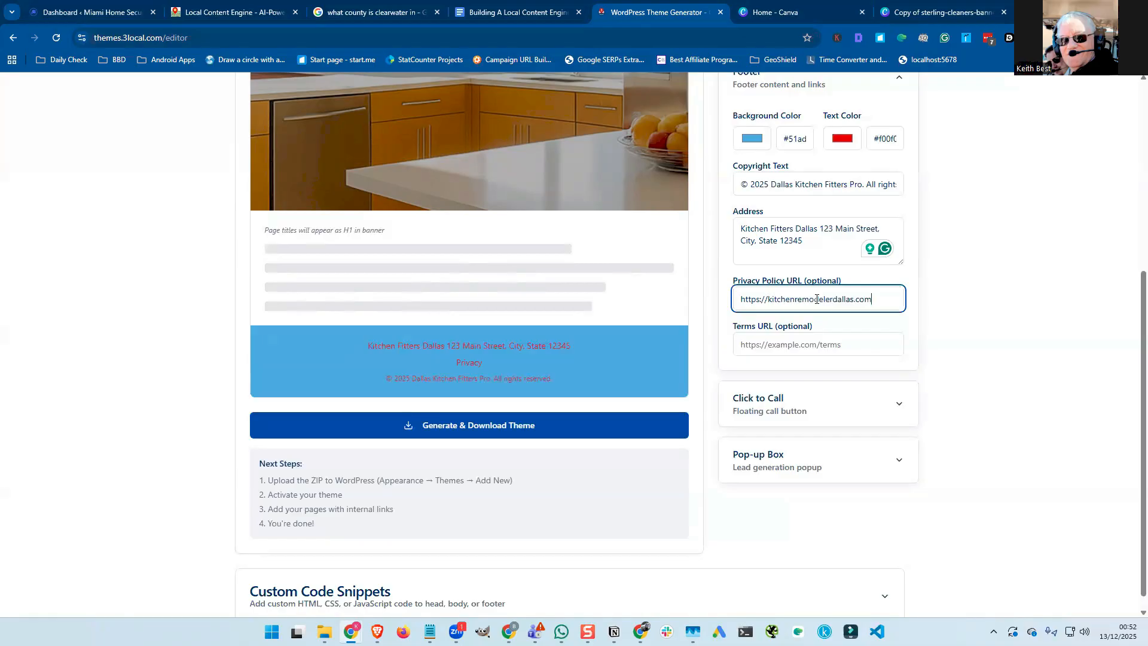
text(/privacy-policy)
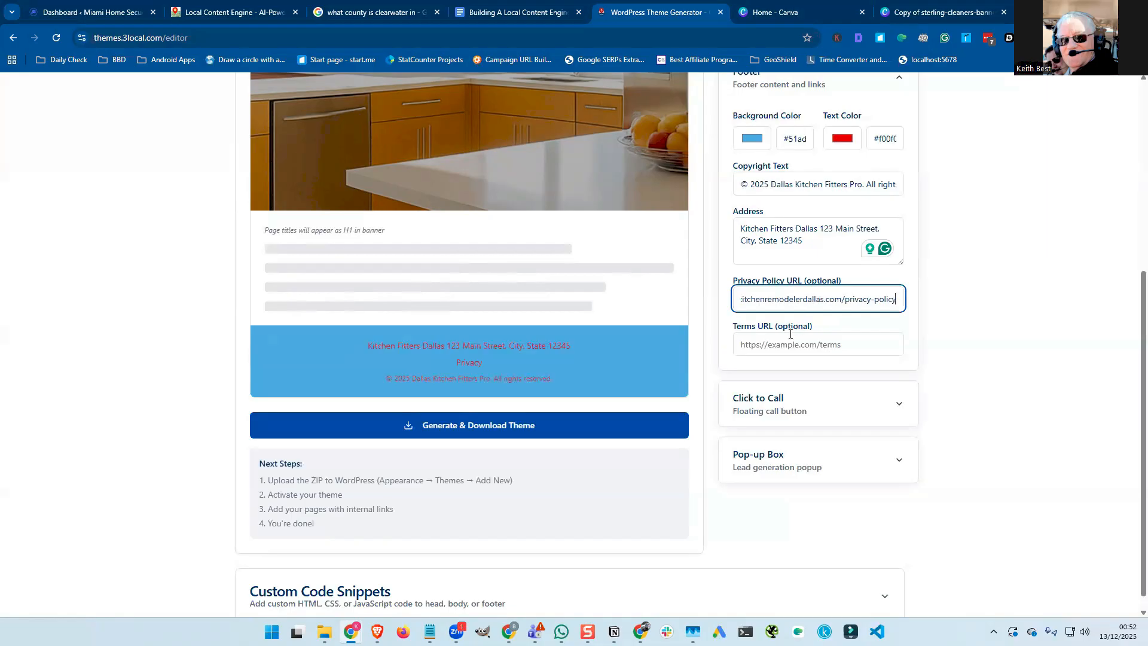
Set the Terms URL to the same address ending in /terms.
click(745, 341)
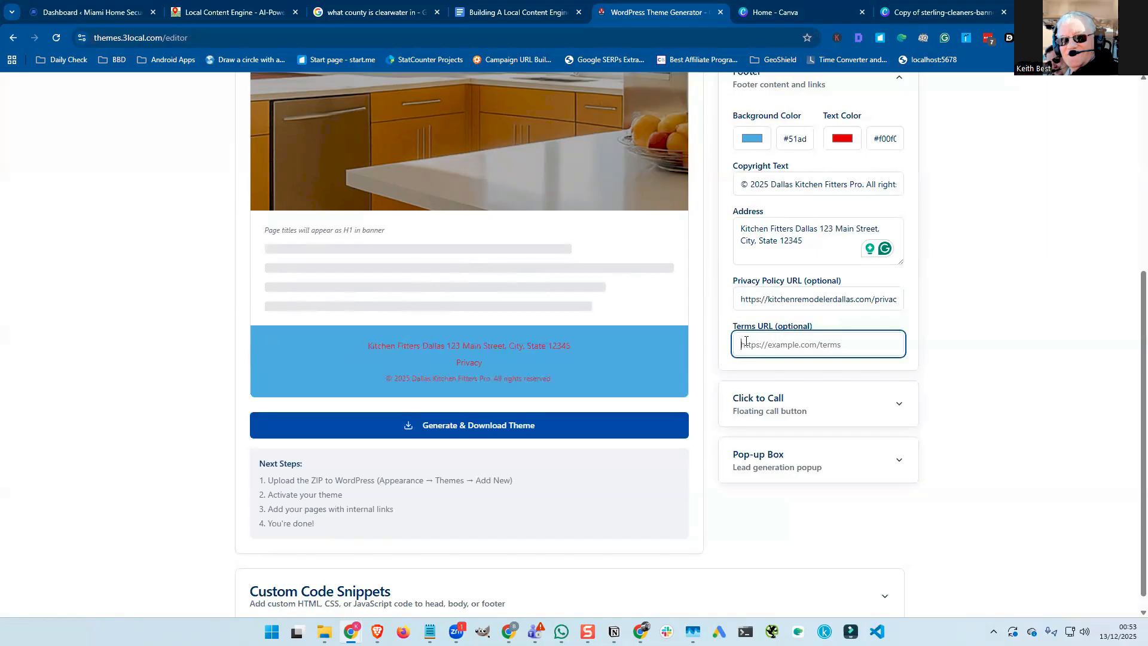
triple_click(743, 299)
key(ctrl+c)
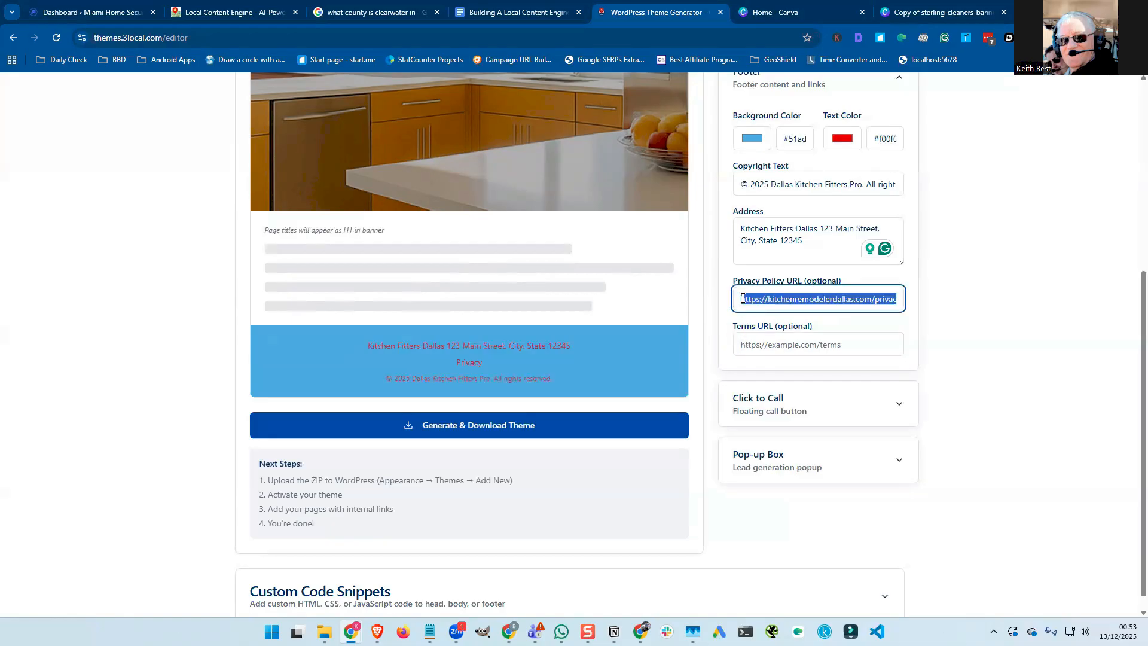
click(756, 344)
key(ctrl+v)
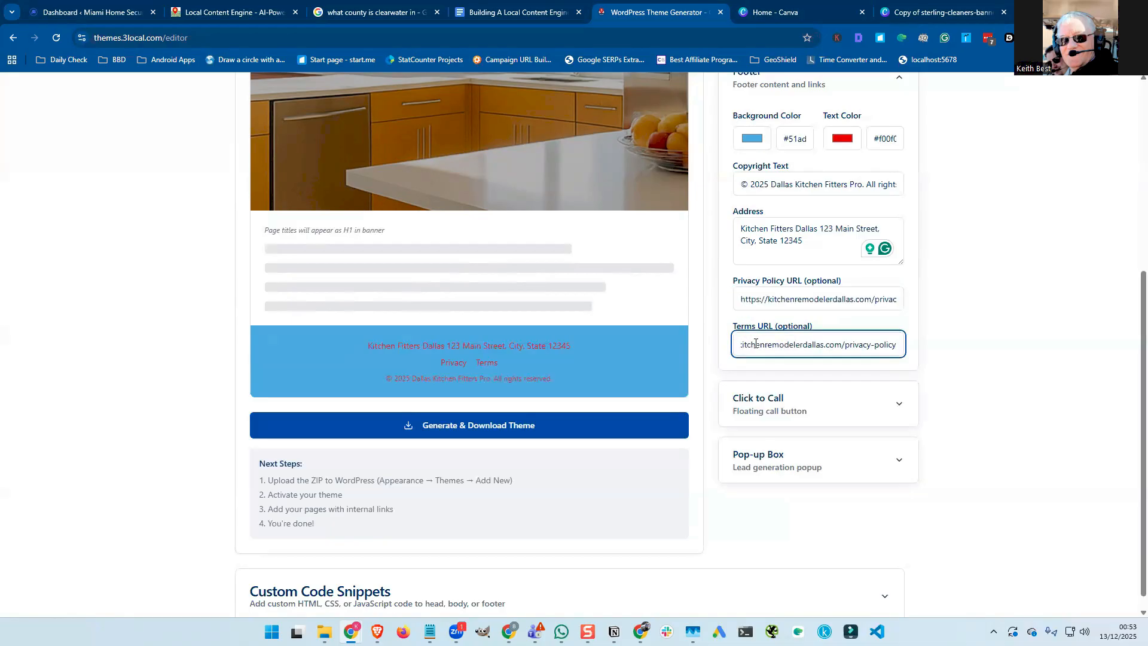
drag(846, 346, 897, 343)
text(terms)
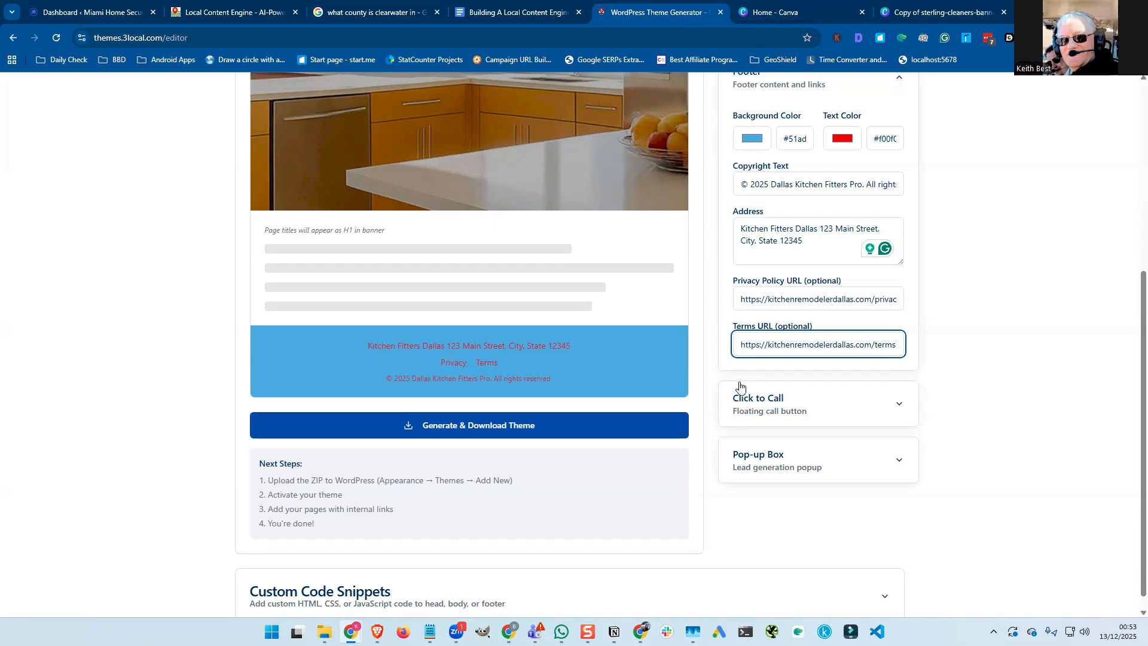
Collapse Footer, expand Click to Call, and enable the floating call button.
scroll(737, 386, up, 2)
scroll(735, 389, up, 1)
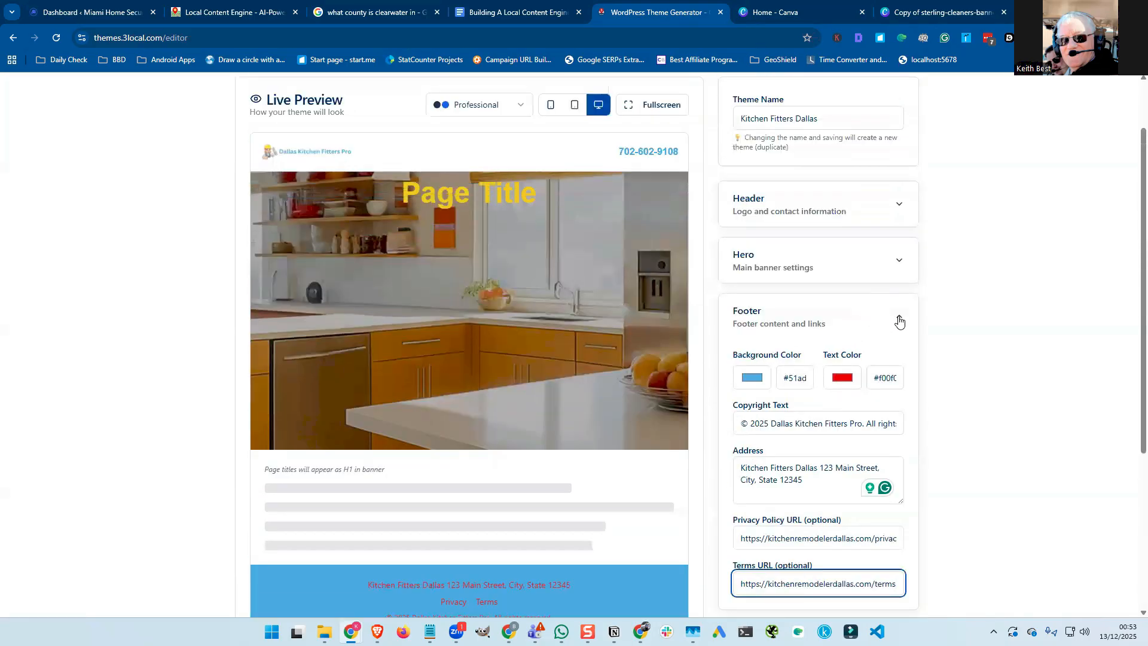
click(897, 317)
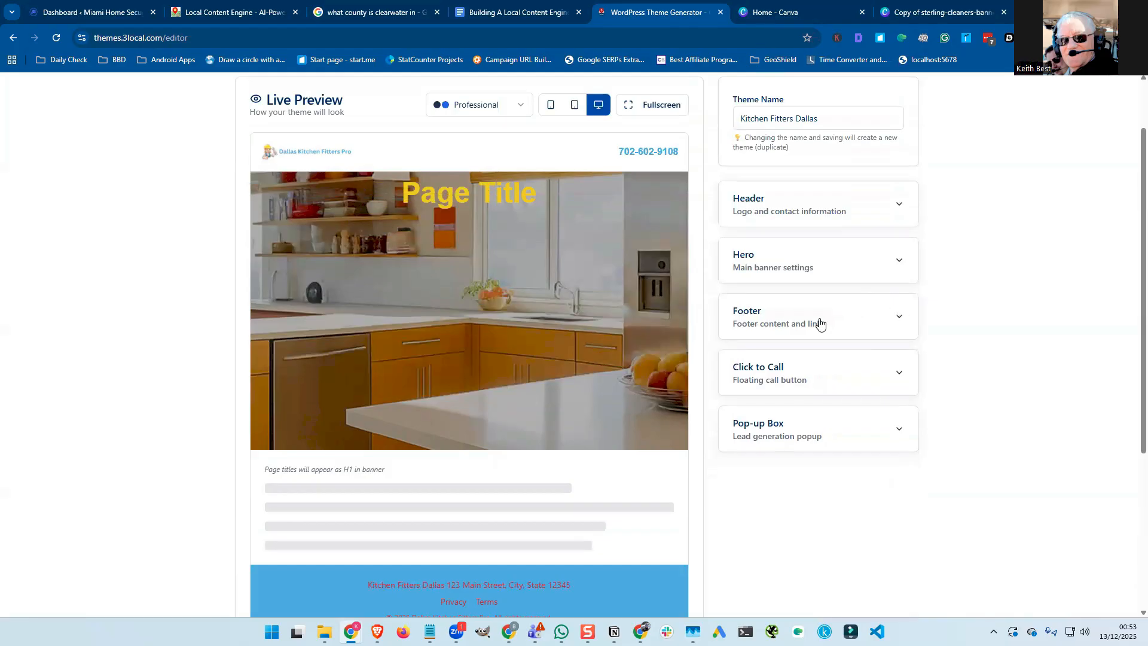
click(895, 374)
scroll(881, 368, down, 1)
scroll(881, 367, down, 2)
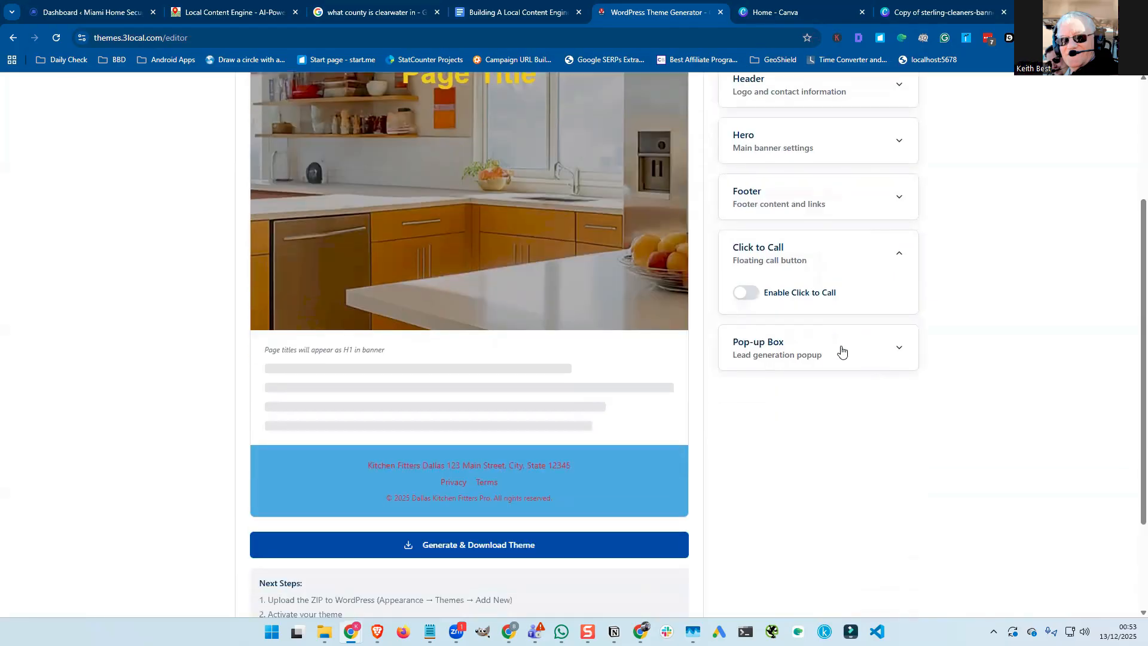
click(745, 293)
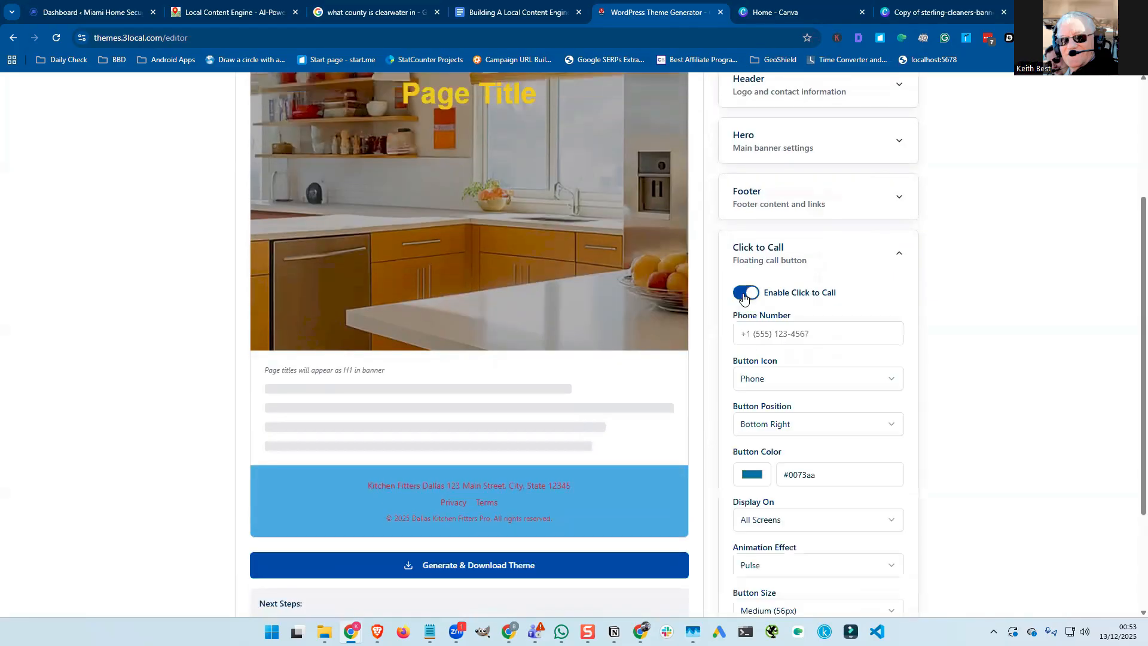
Copy the header's phone number into the Click to Call phone number field.
scroll(755, 335, up, 4)
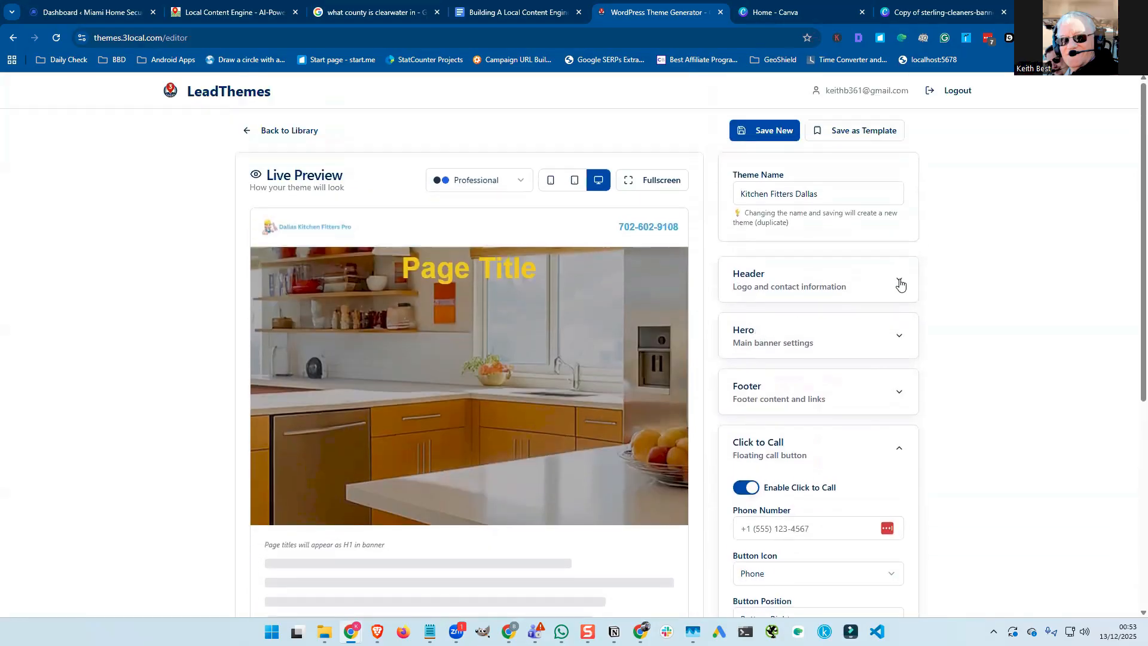
click(901, 285)
scroll(796, 328, down, 3)
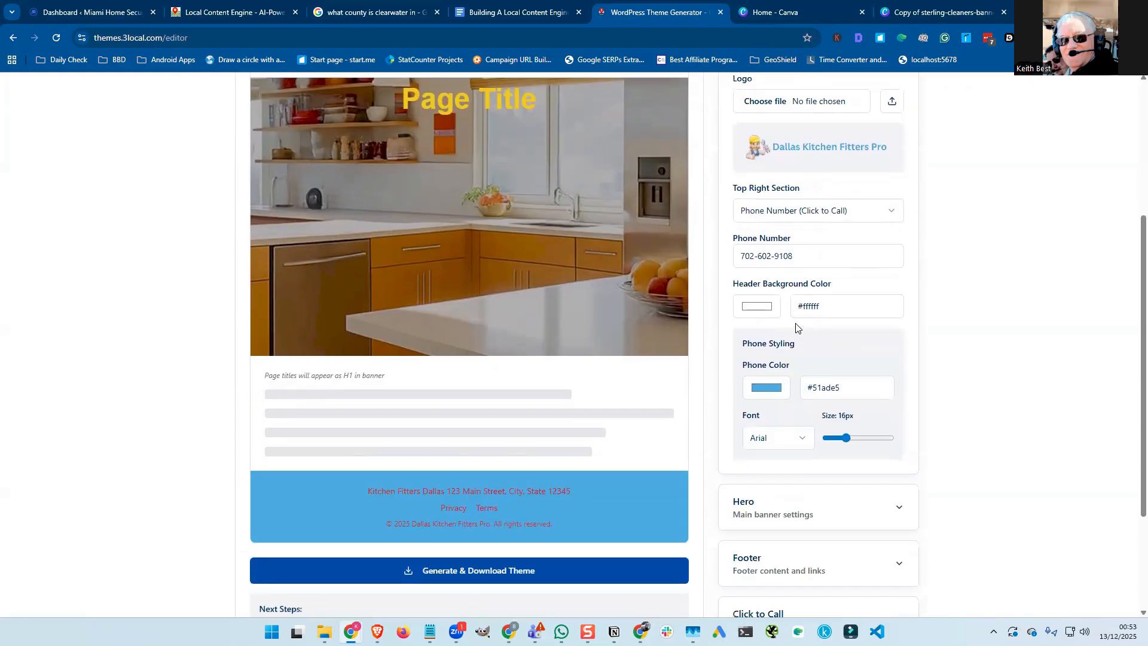
triple_click(768, 254)
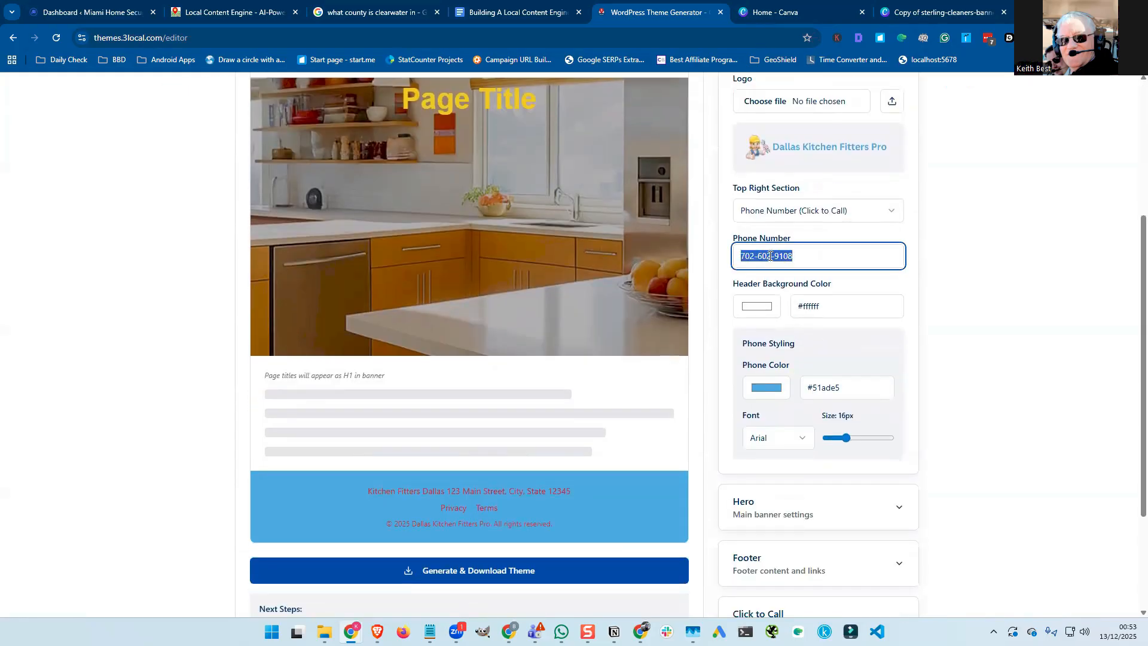
scroll(904, 226, up, 3)
click(899, 223)
scroll(871, 283, down, 3)
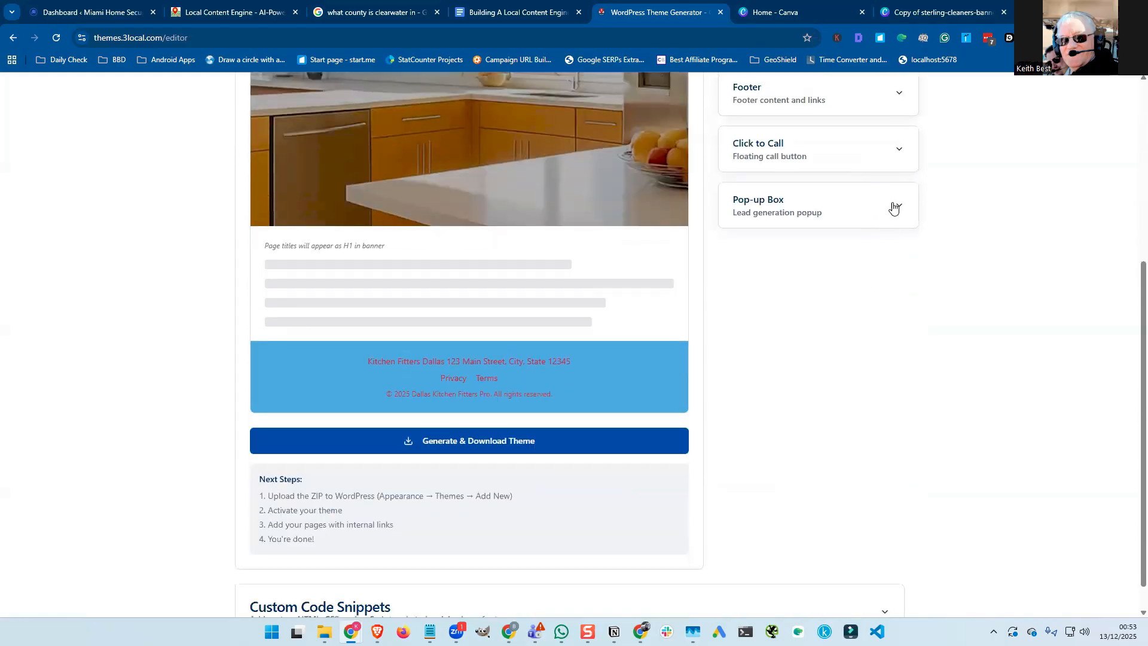
click(900, 154)
click(809, 231)
key(ctrl+v)
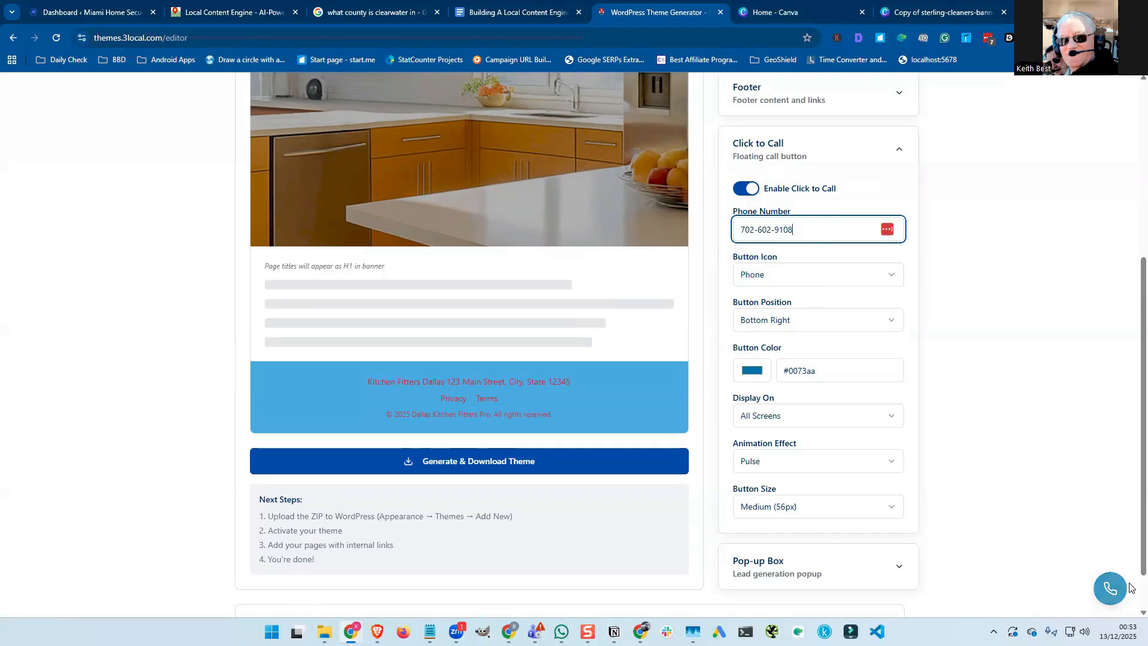
click(794, 278)
click(795, 321)
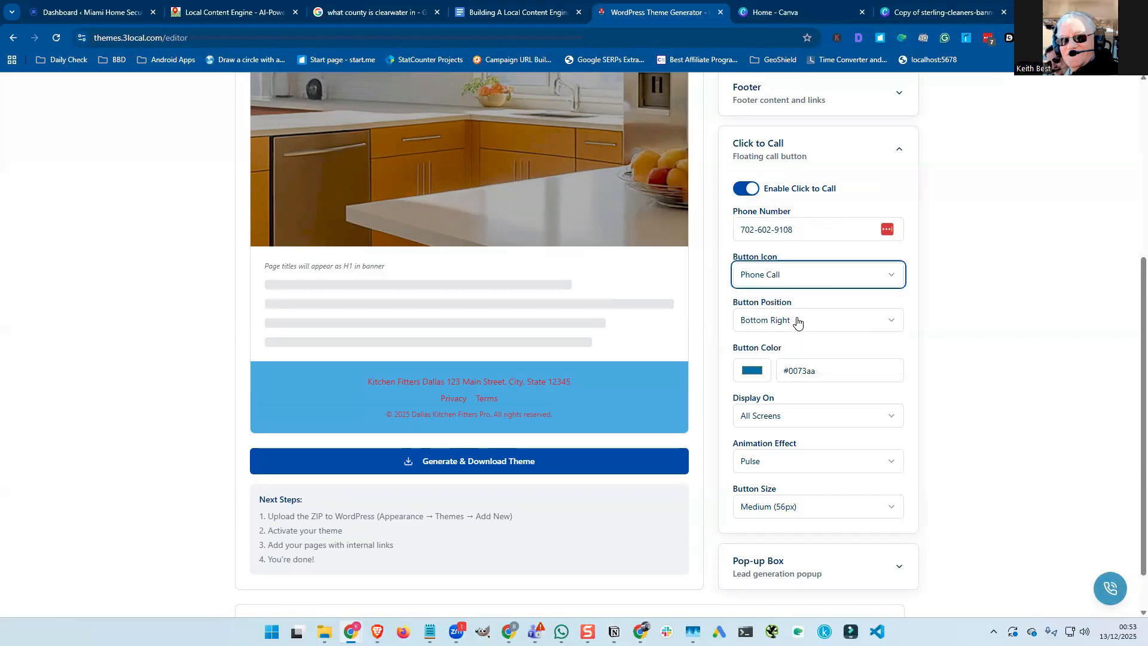
click(795, 281)
click(794, 338)
click(794, 278)
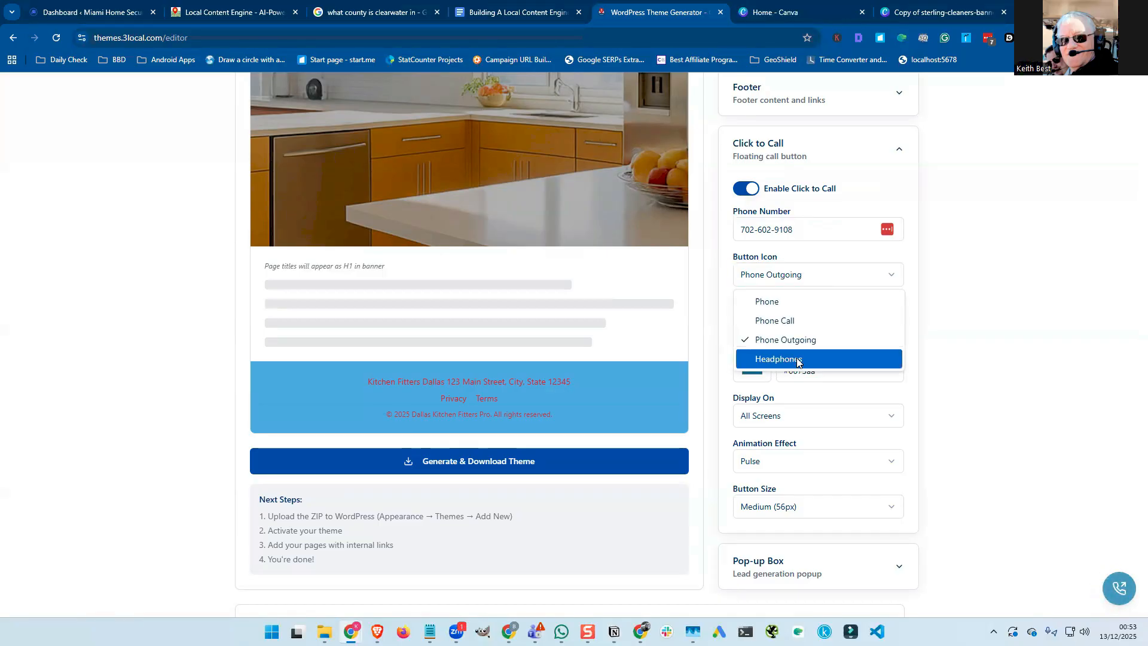
click(798, 358)
click(794, 281)
click(794, 301)
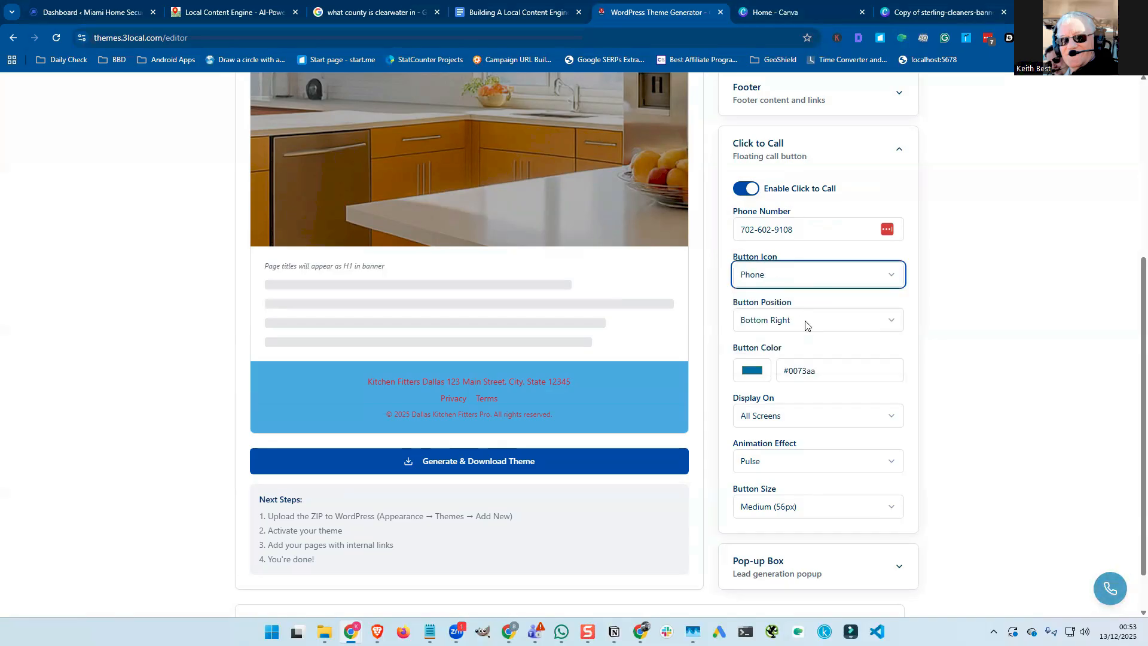
click(805, 325)
click(810, 345)
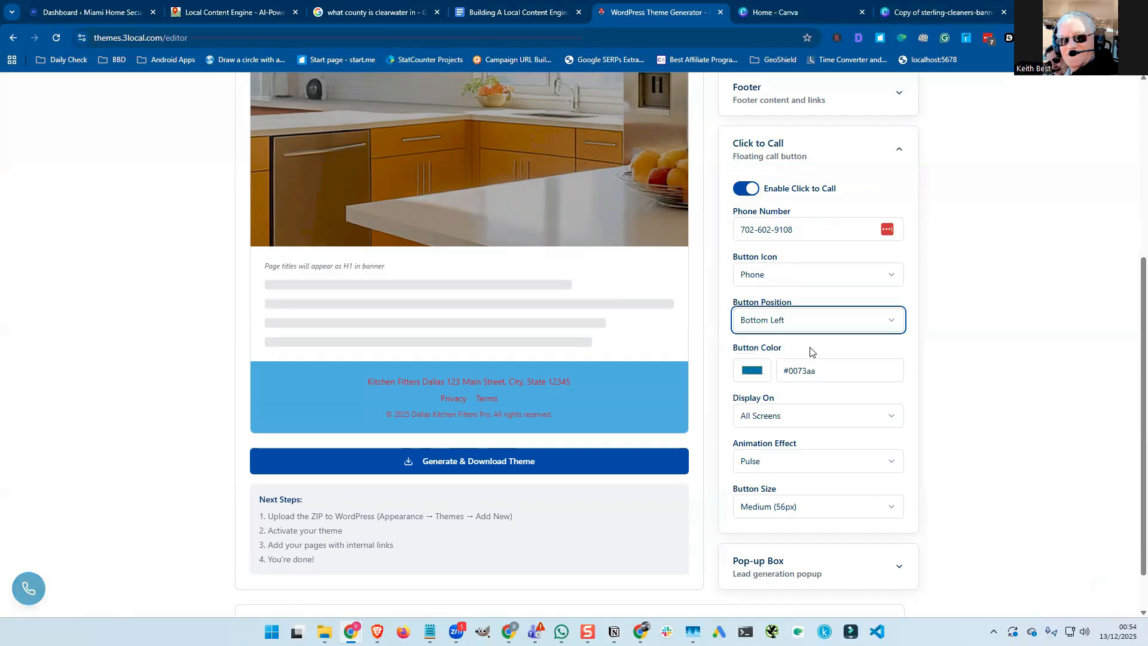
click(809, 320)
click(810, 385)
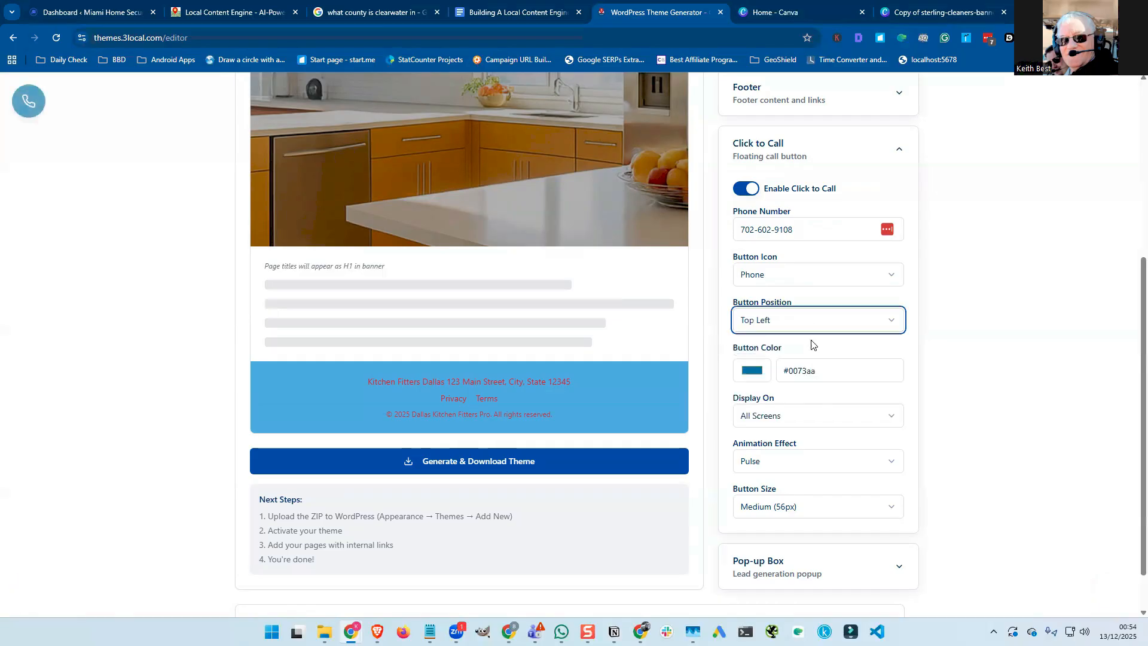
click(812, 335)
click(805, 326)
click(805, 403)
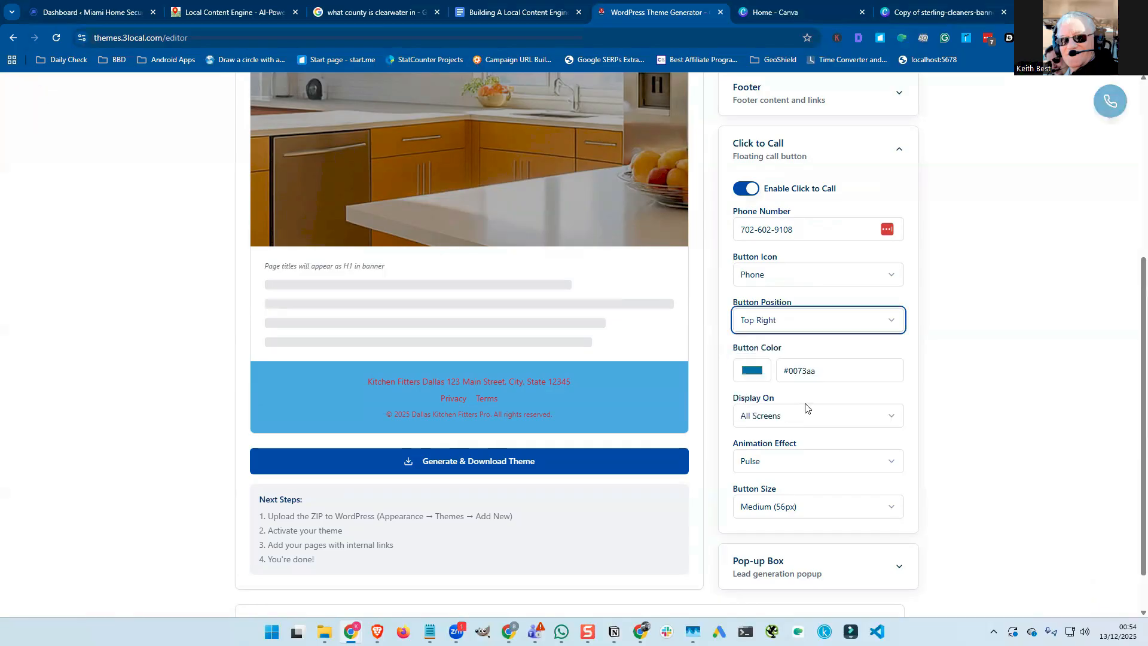
click(801, 323)
click(802, 345)
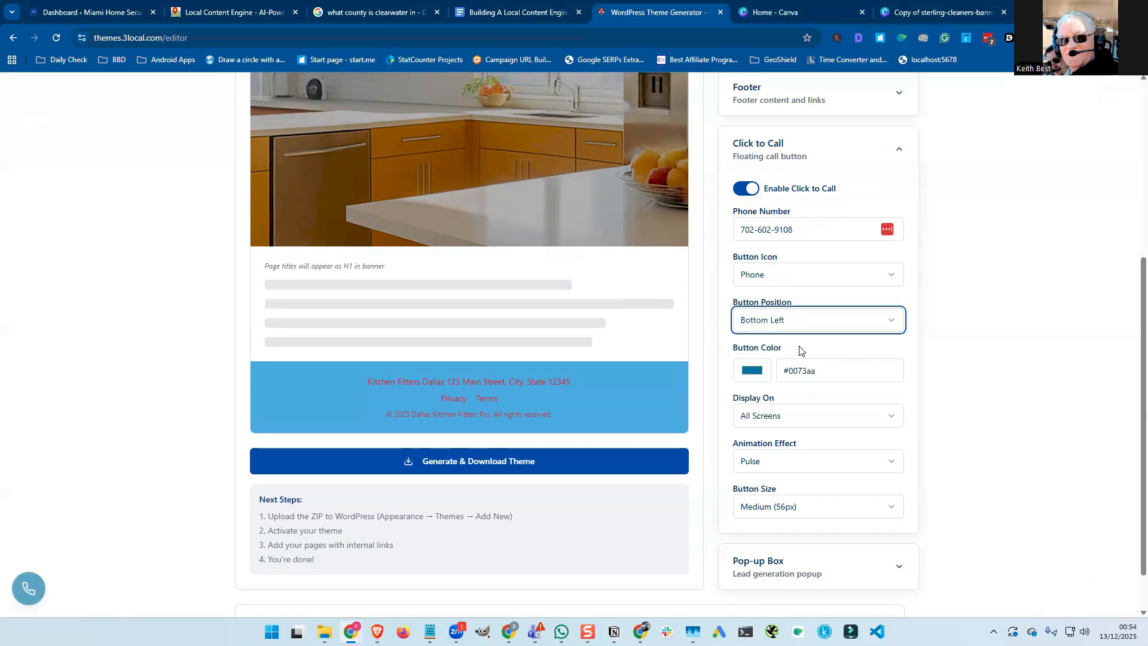
click(800, 325)
click(800, 364)
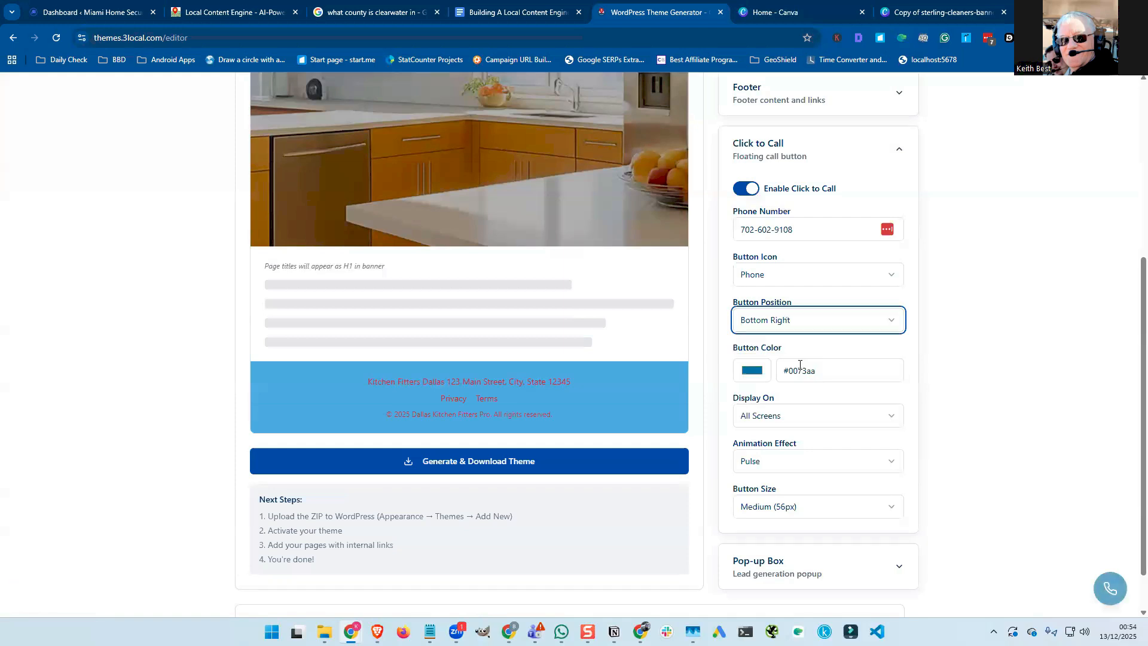
scroll(800, 366, down, 1)
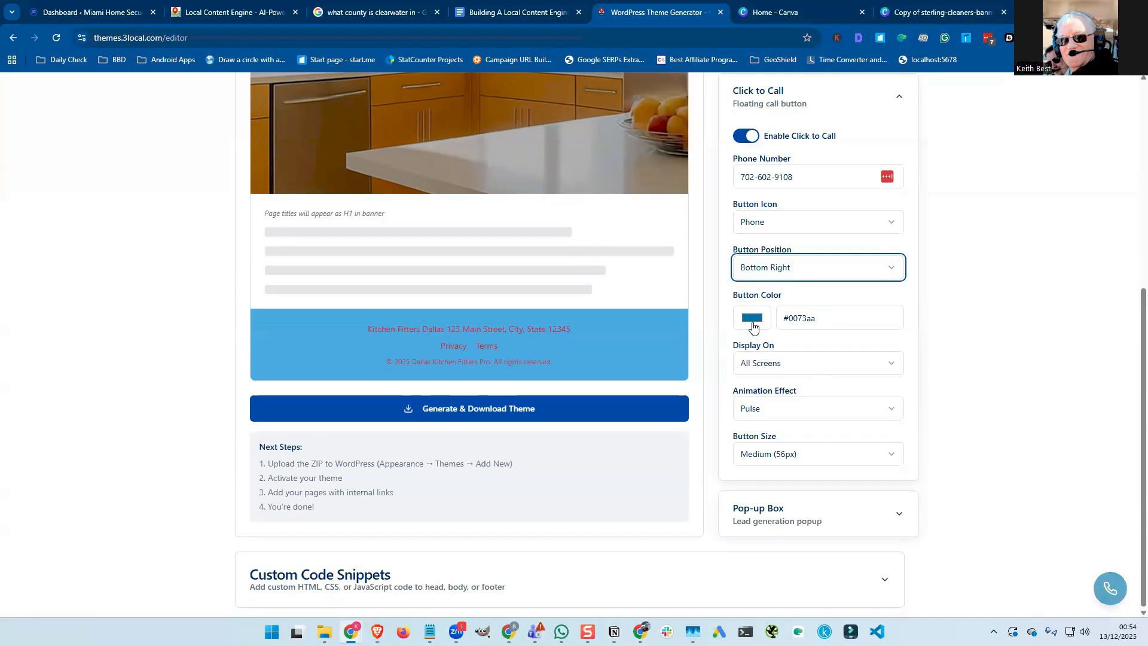
double_click(804, 318)
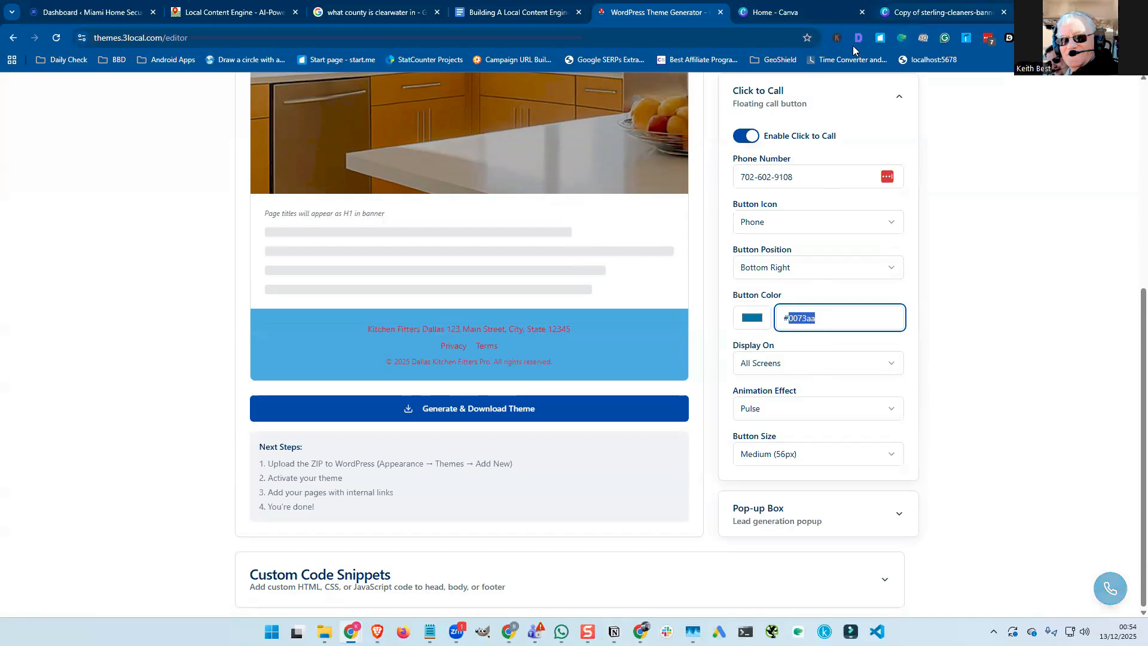
Get brand blue 51ADE5 from the Canva banner and select the call button's colour value.
click(909, 13)
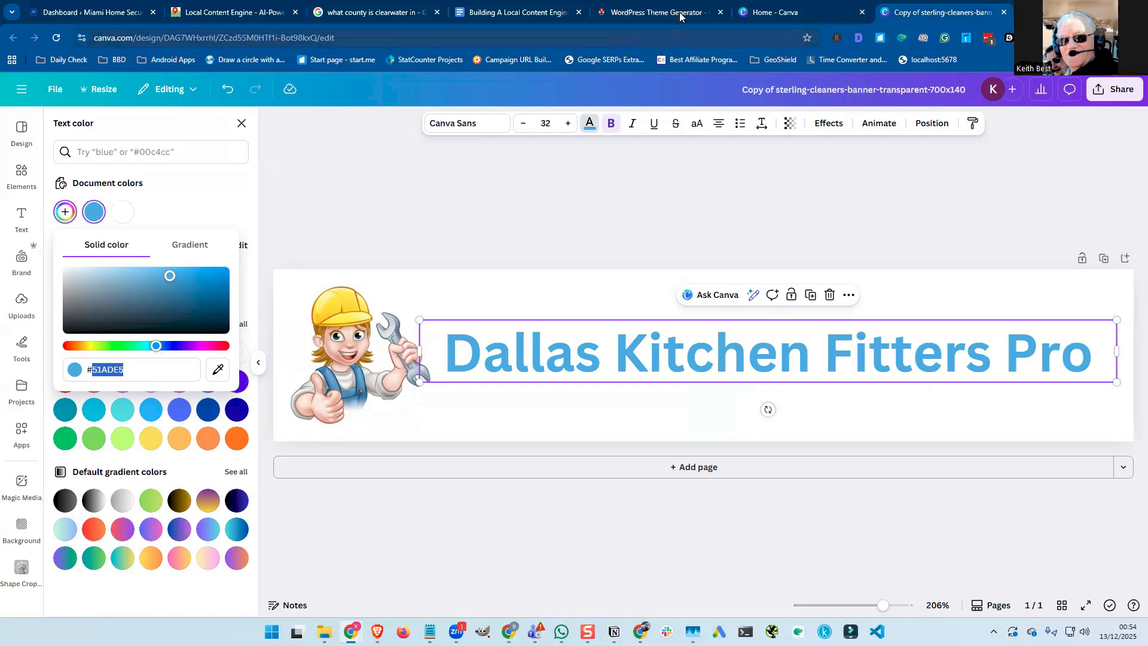
double_click(827, 318)
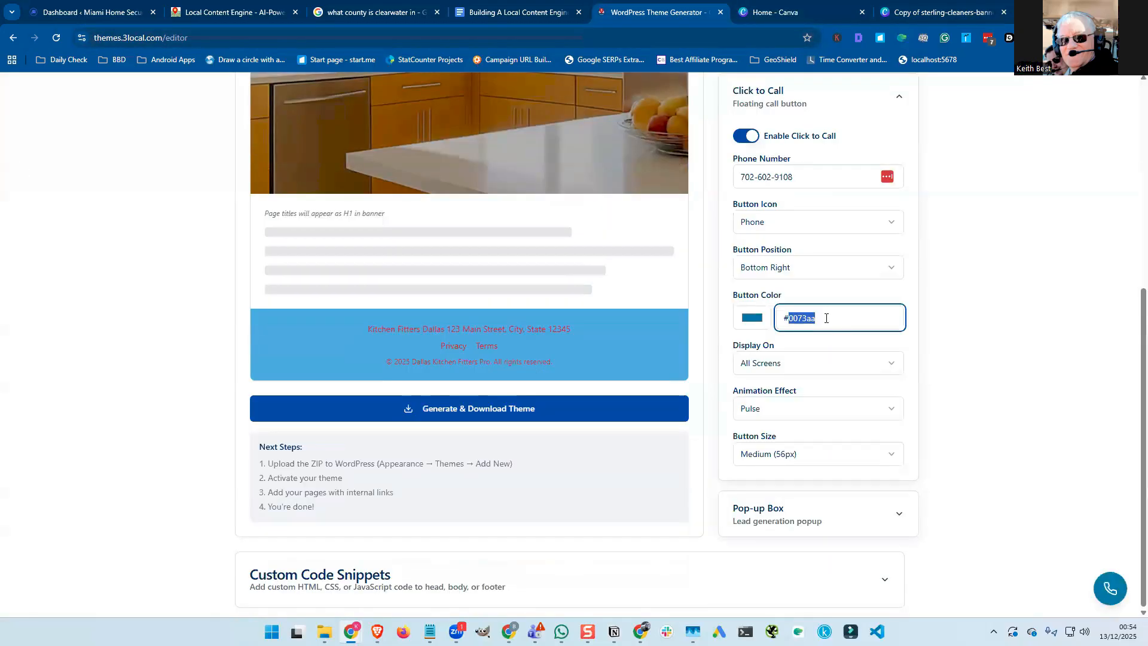
Set the floating call button colour to 51ade5 and open the Display On choices.
text(51ade5)
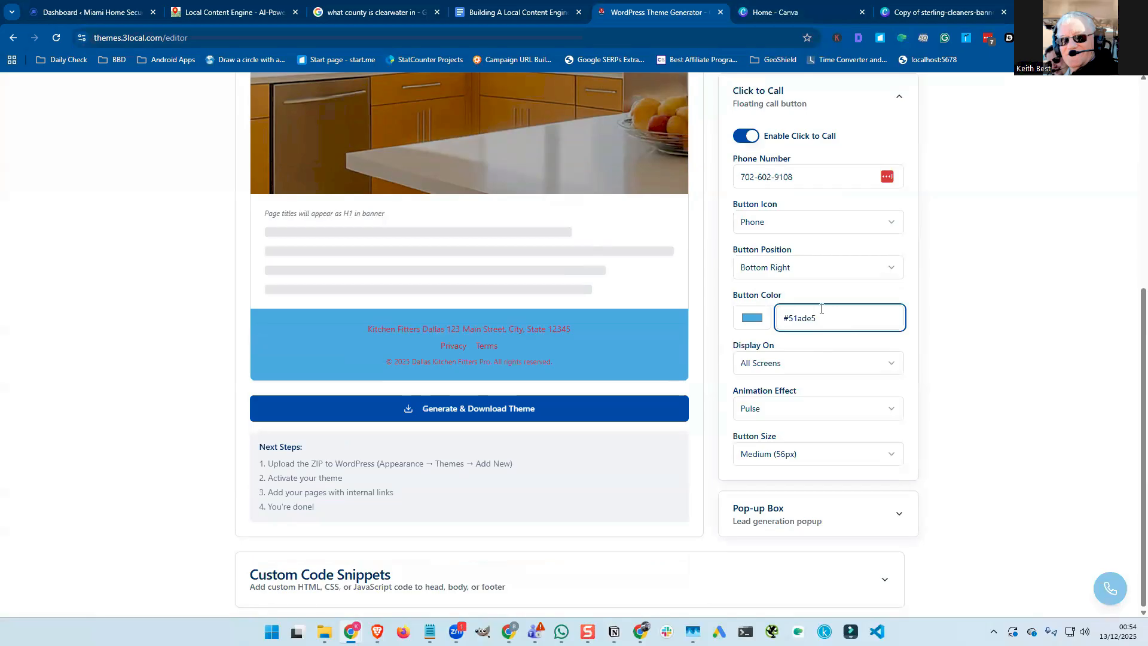
click(784, 366)
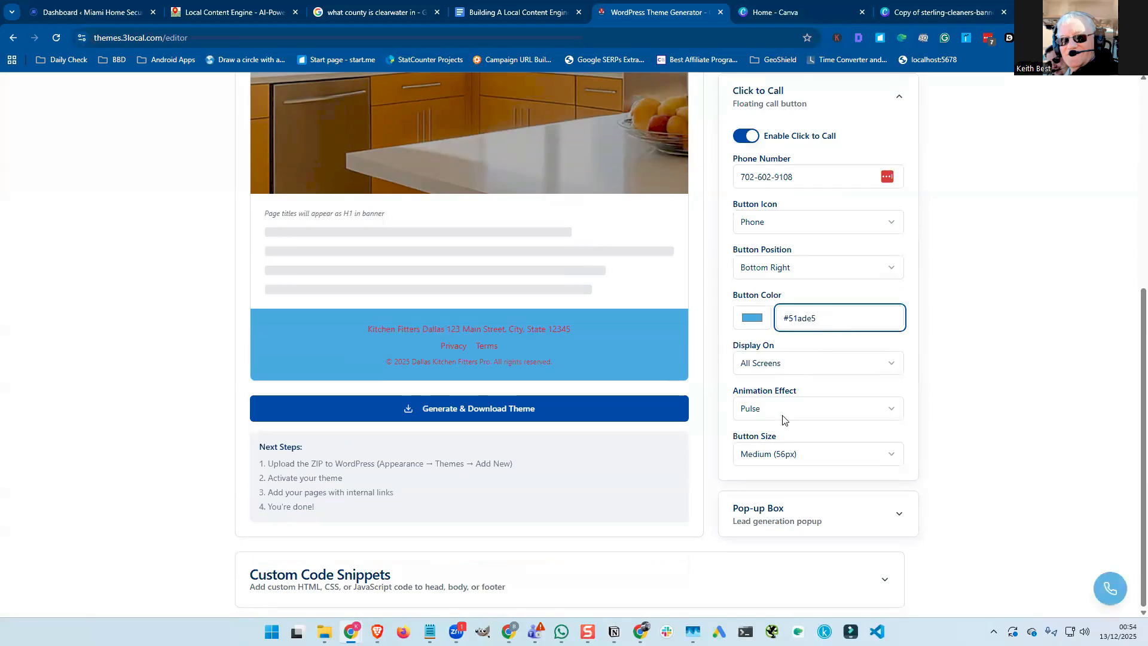
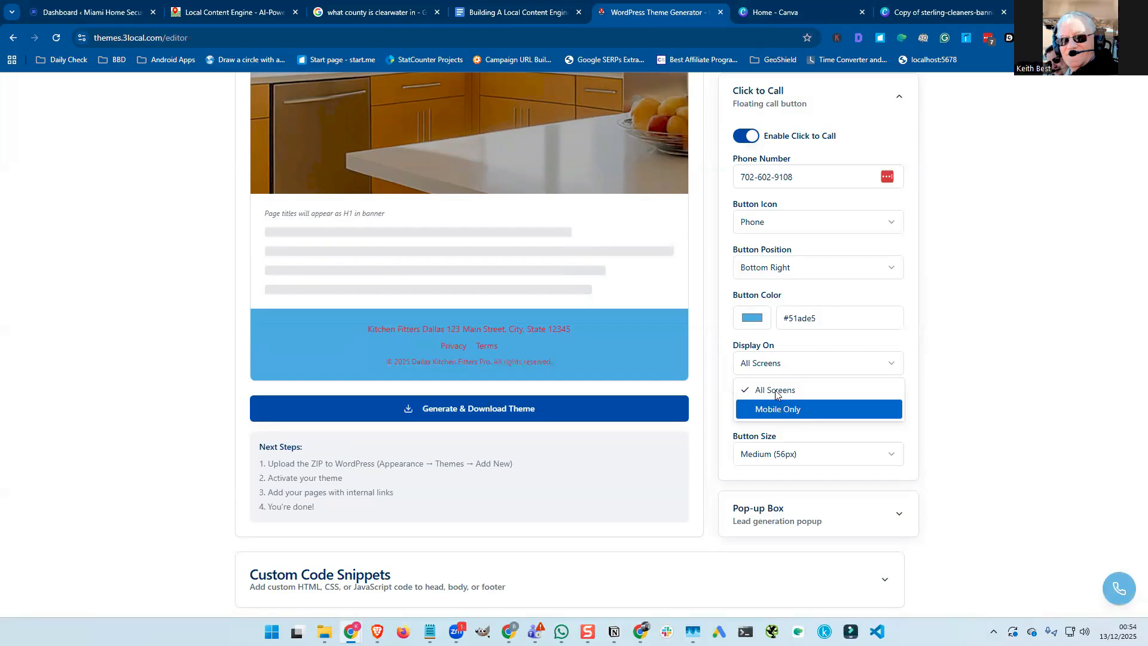
Show the call button on all screens and keep Pulse animation after trying Bounce, Fade In, Scale.
click(775, 392)
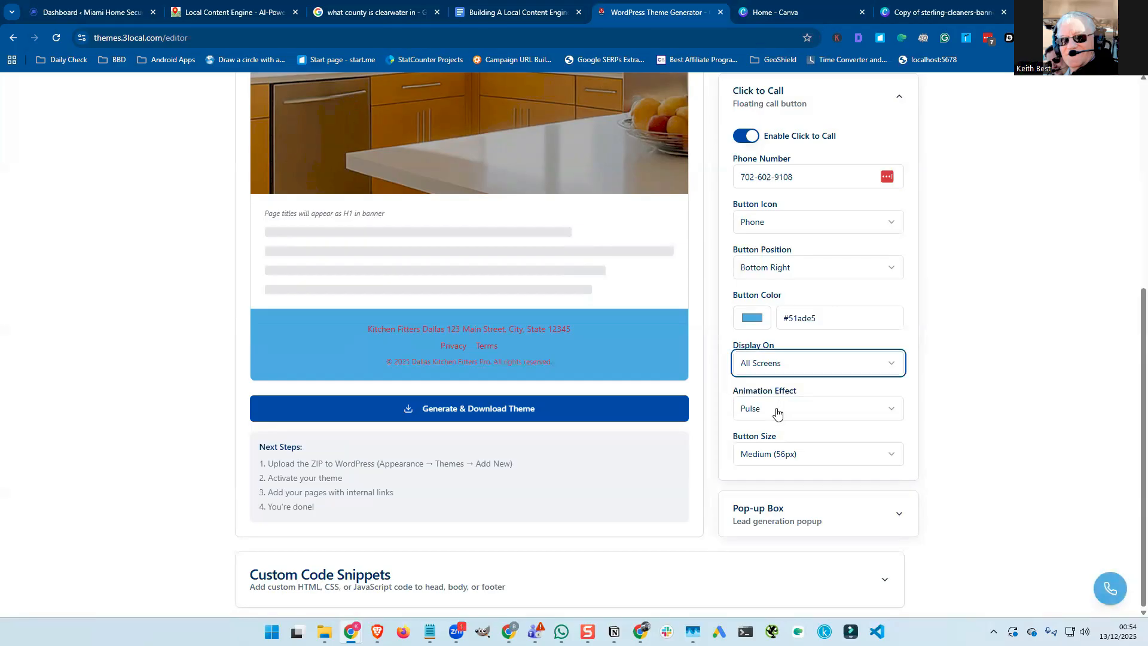
click(778, 412)
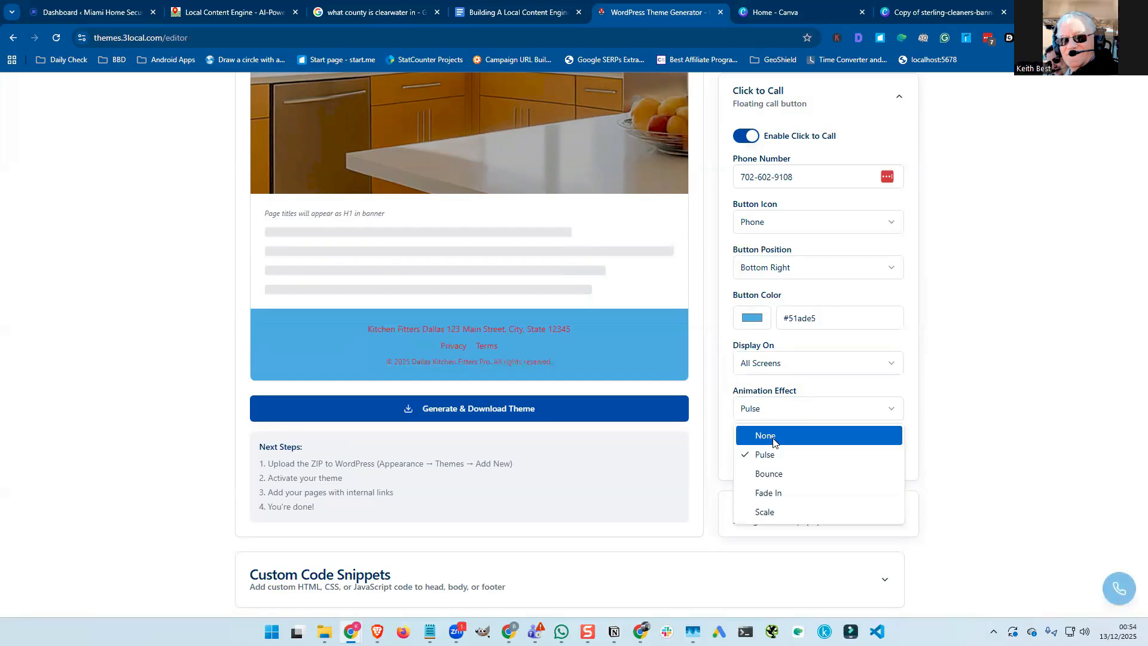
click(773, 436)
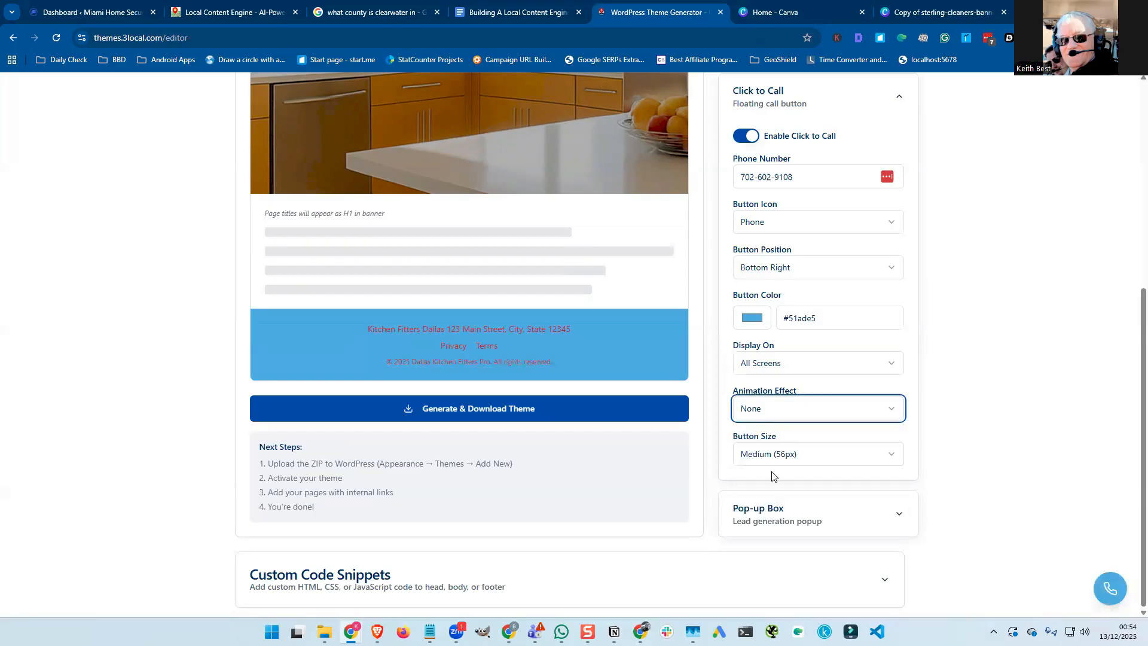
click(775, 412)
click(775, 474)
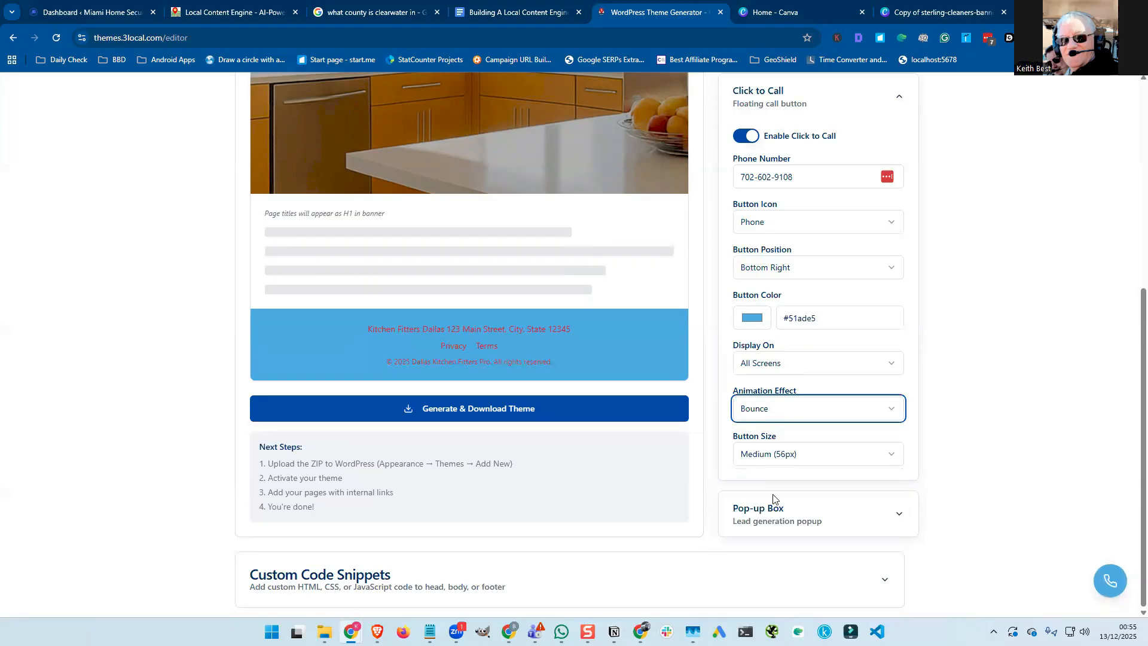
click(774, 493)
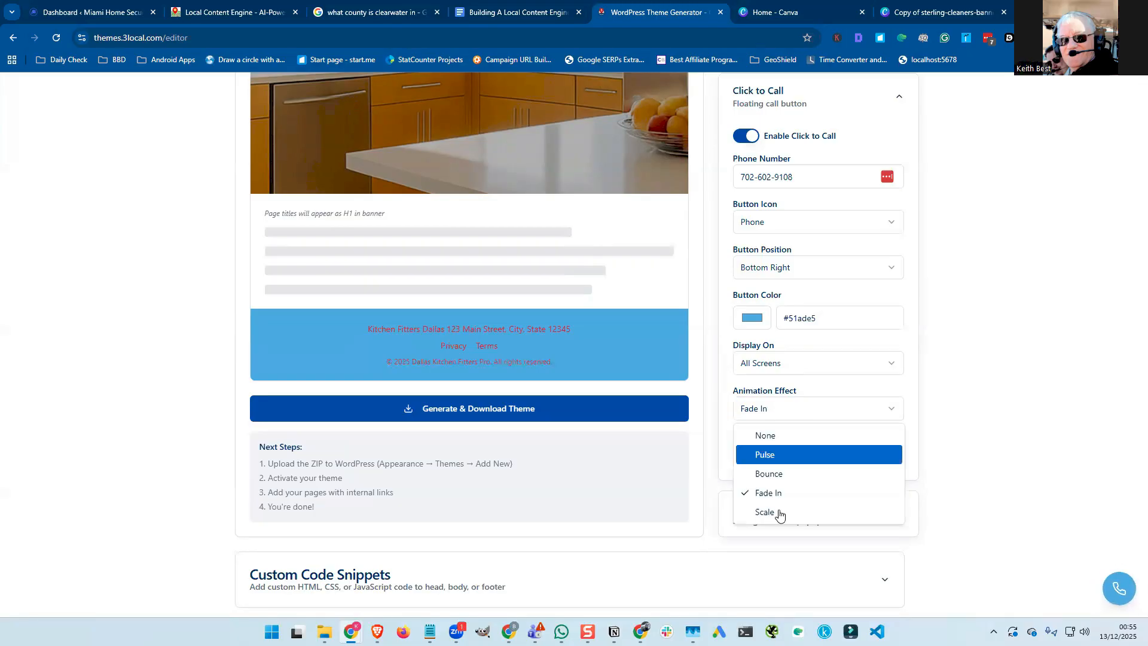
click(779, 513)
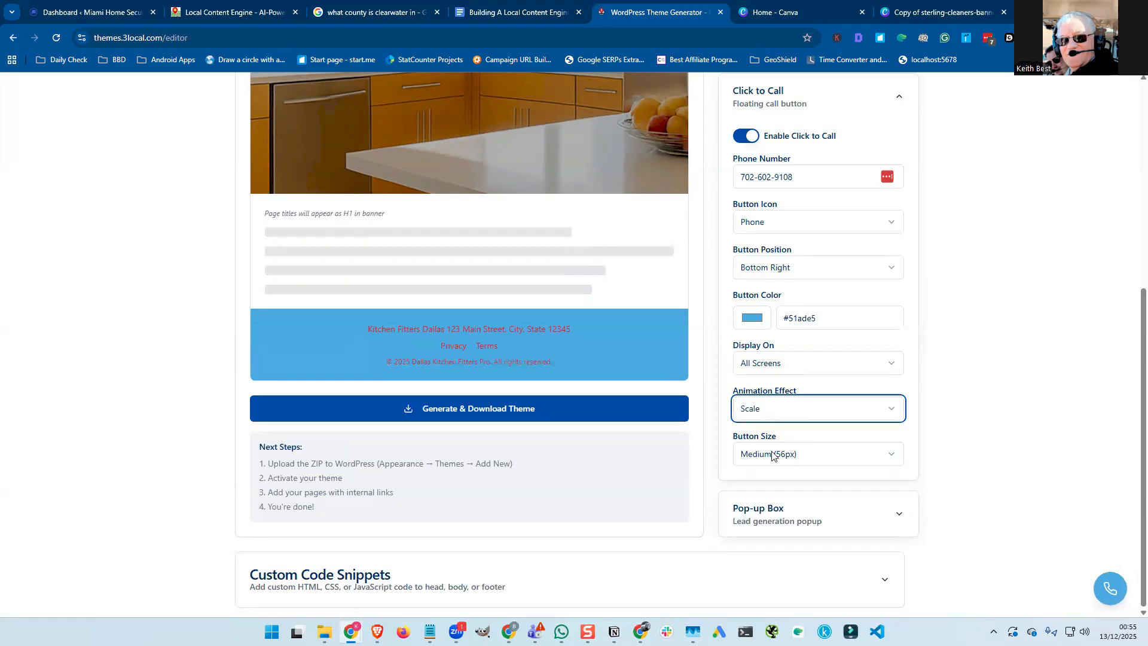
click(774, 410)
click(772, 457)
Set the call button size to Large (64px) after trying Small and Medium.
click(794, 457)
click(792, 482)
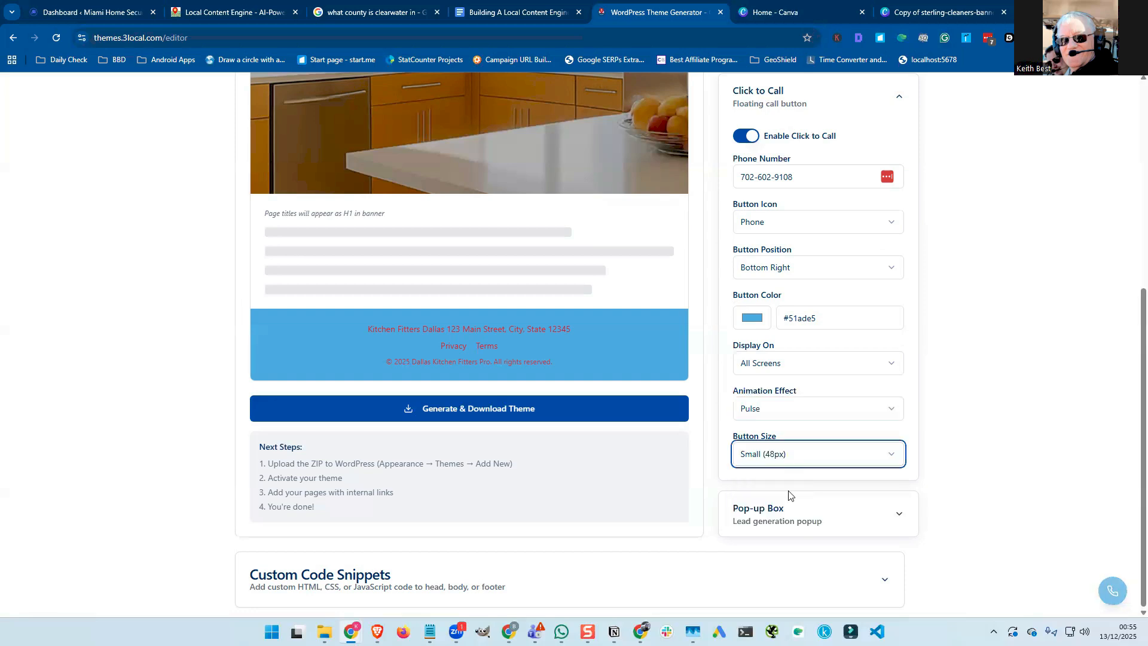
click(788, 458)
key(Down)
key(Return)
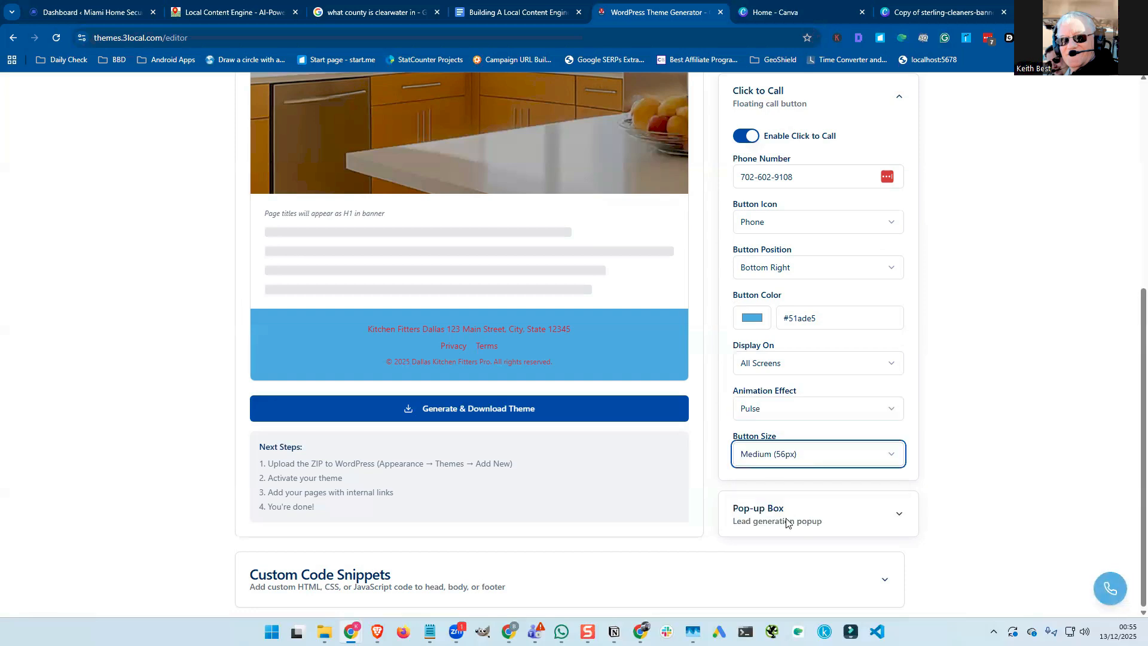
key(Down)
click(787, 521)
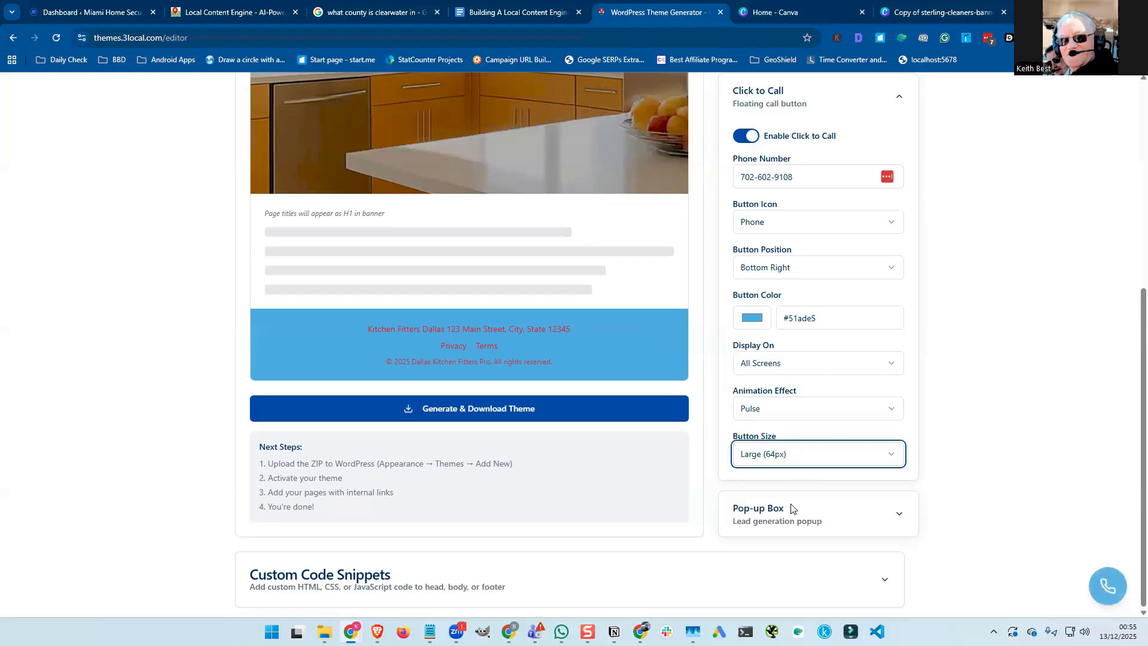
key(Down)
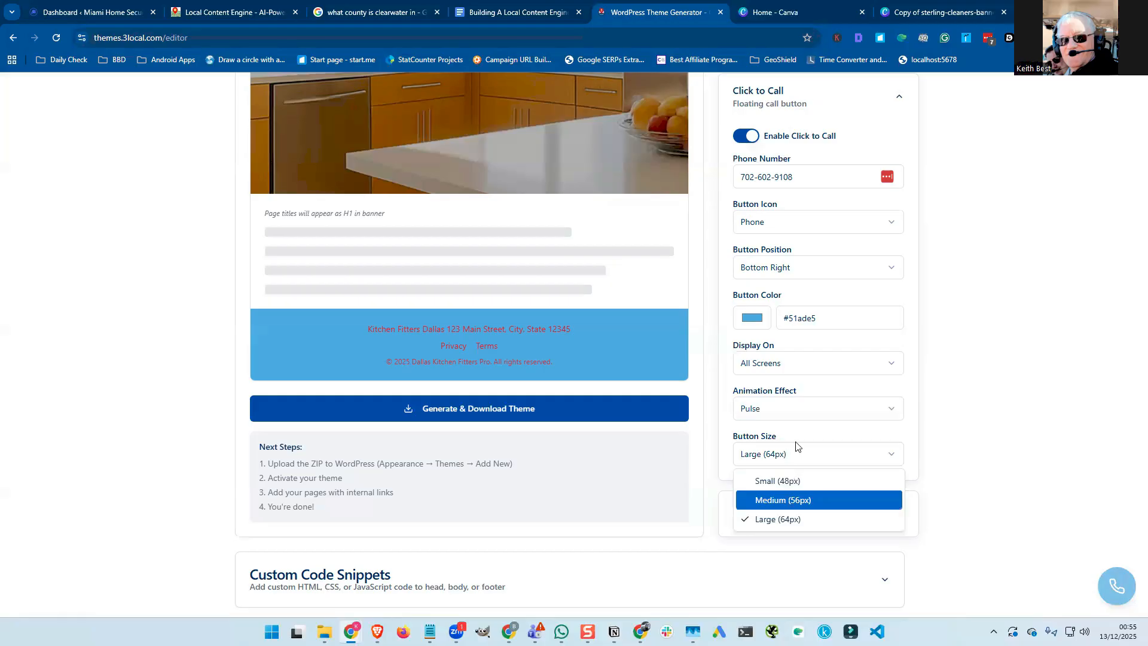
click(792, 455)
scroll(794, 456, up, 2)
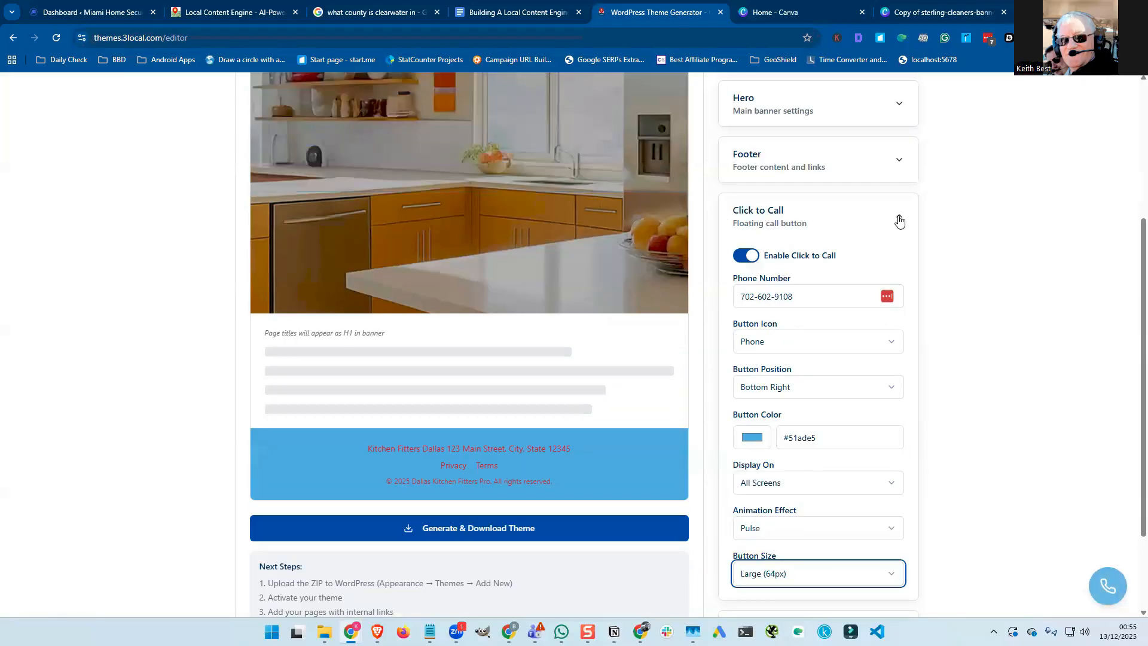
Collapse Click to Call, expand Pop-up Box, and switch on the Enable Pop-up Box toggle.
click(899, 220)
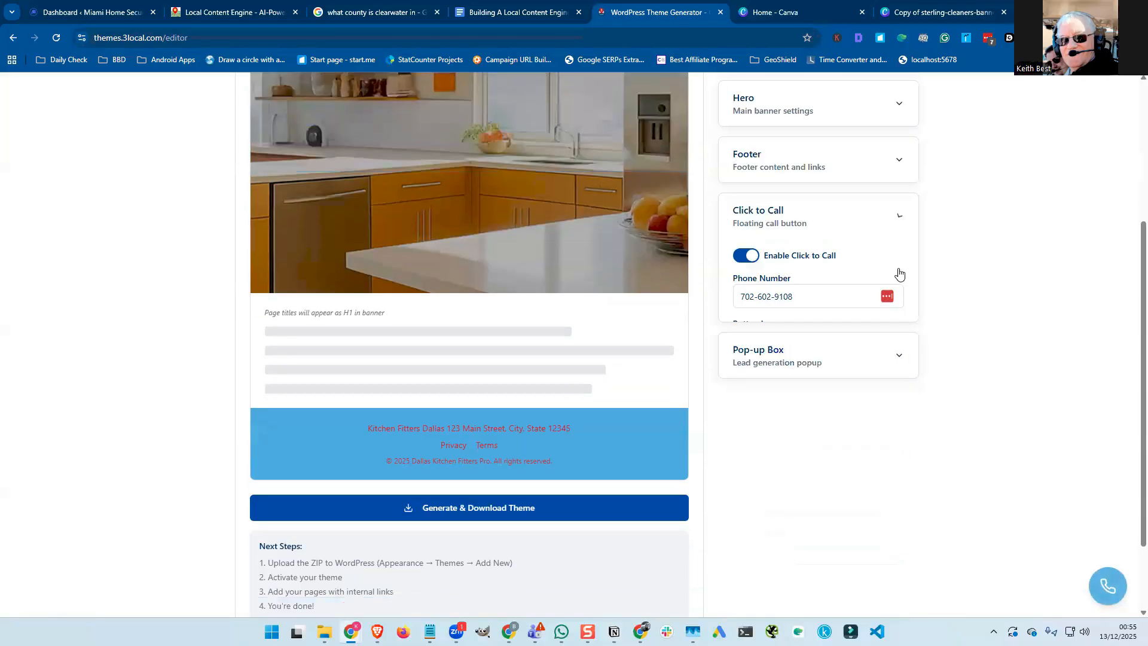
click(897, 274)
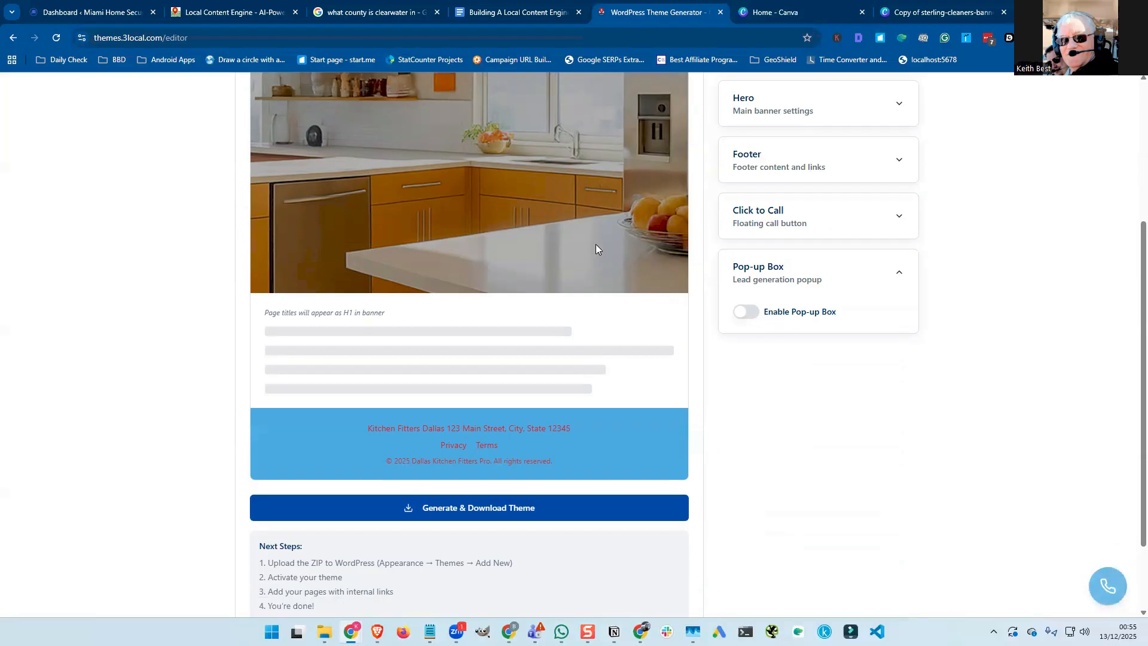
scroll(523, 291, up, 3)
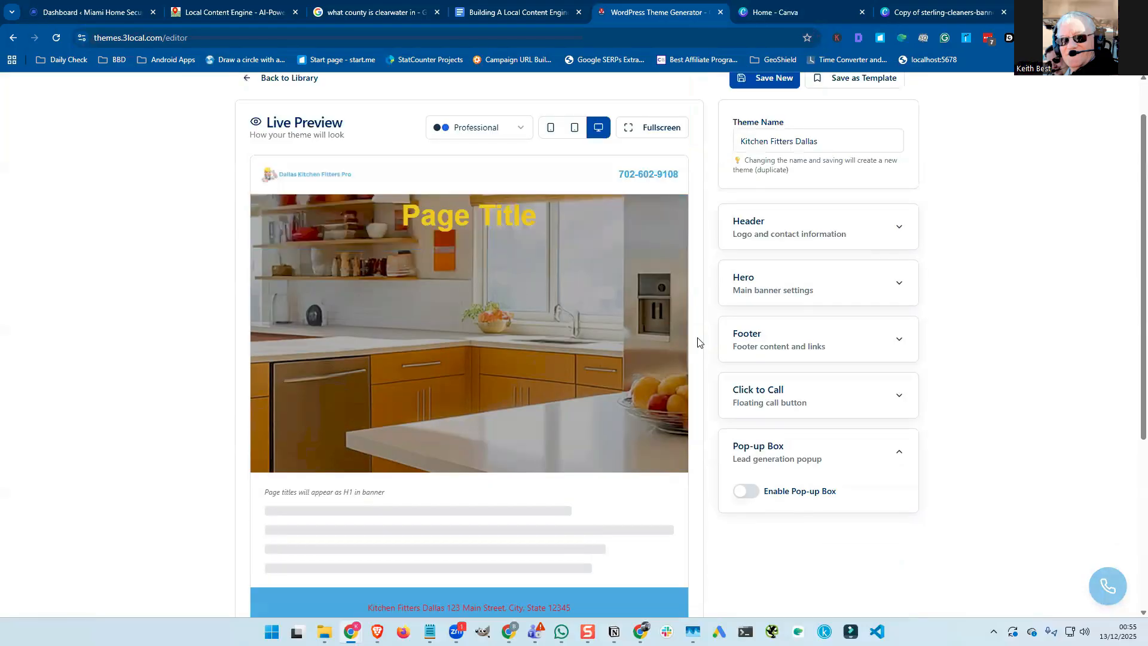
scroll(637, 426, down, 1)
click(746, 431)
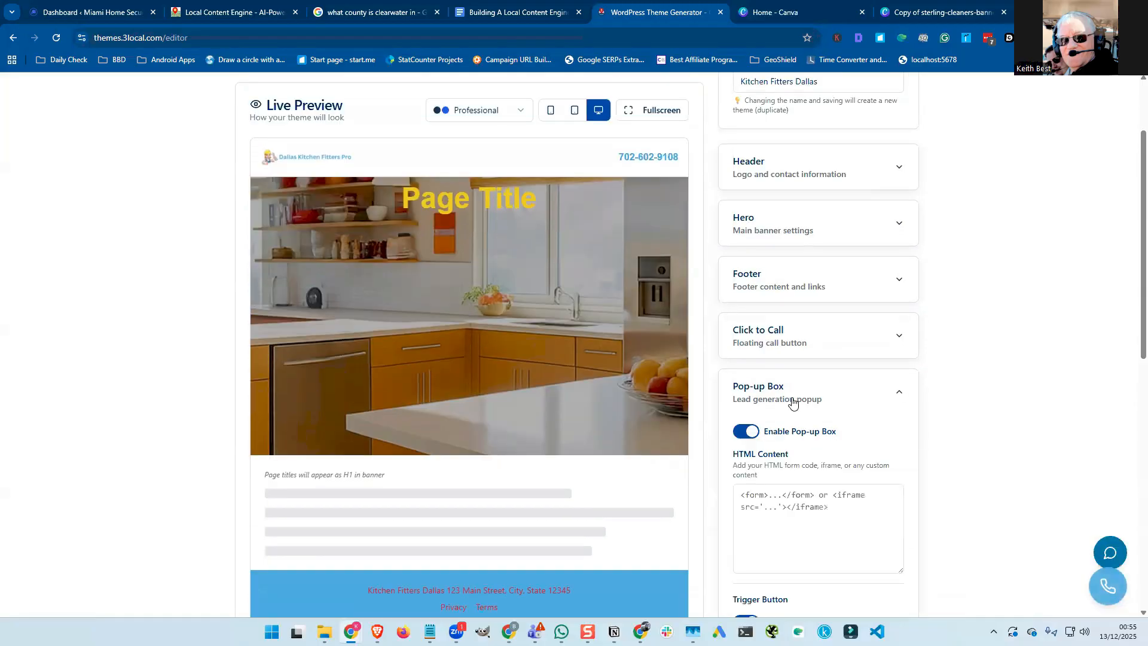
scroll(791, 402, up, 2)
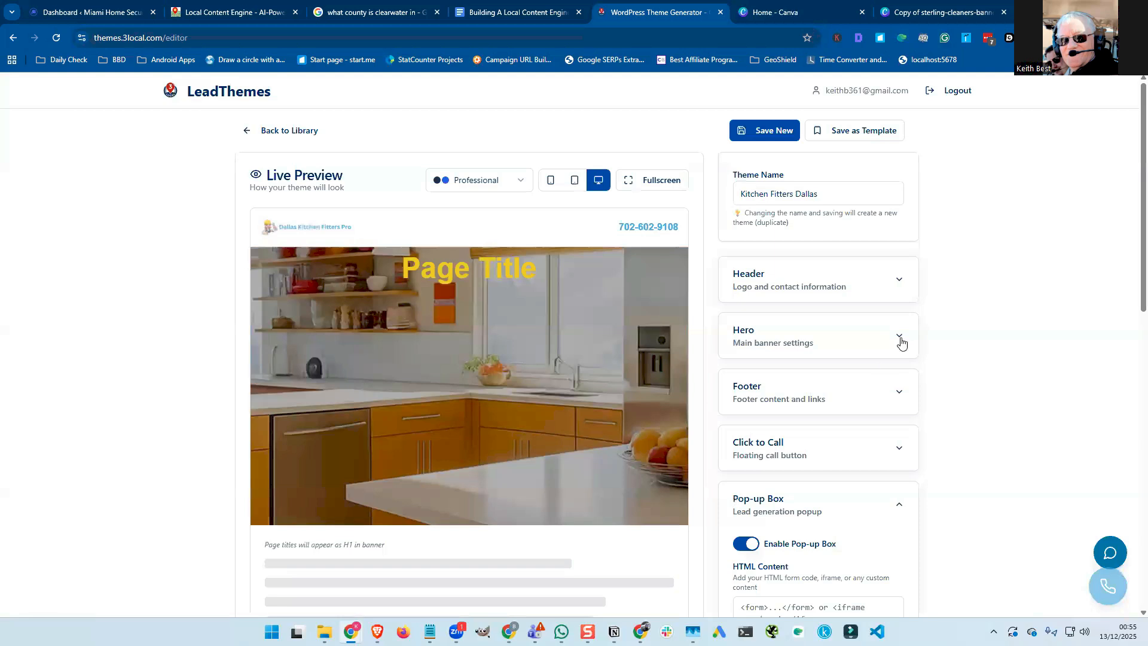
Select the iframe form code in the Hero banner's HTML Code box.
click(839, 343)
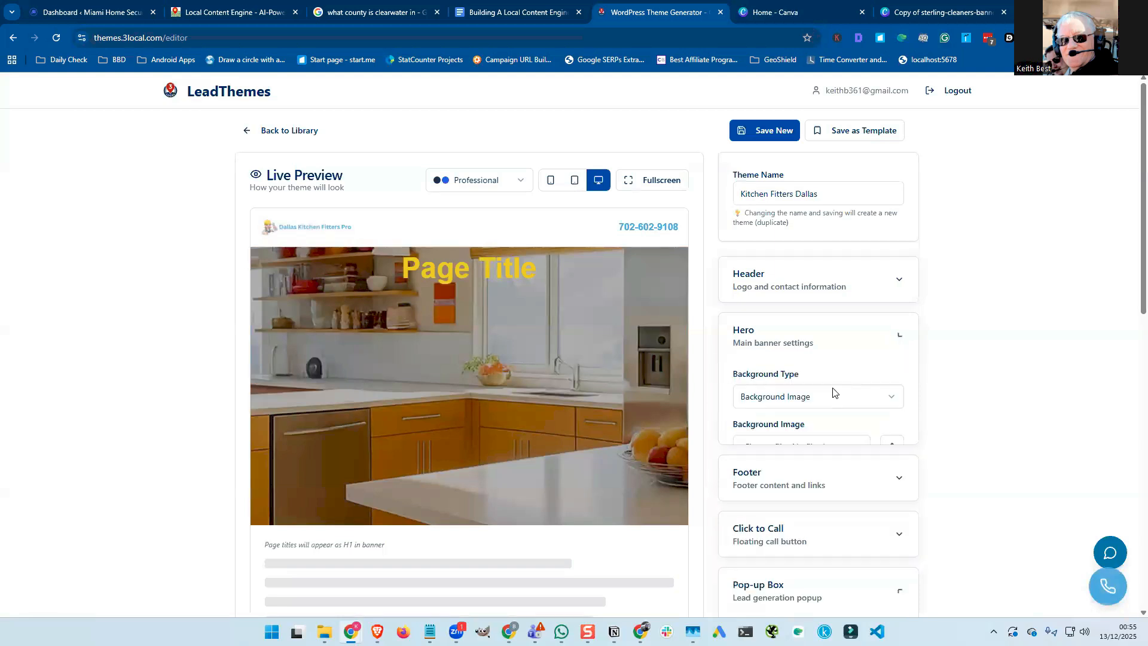
scroll(835, 393, down, 3)
click(792, 438)
key(ctrl+a)
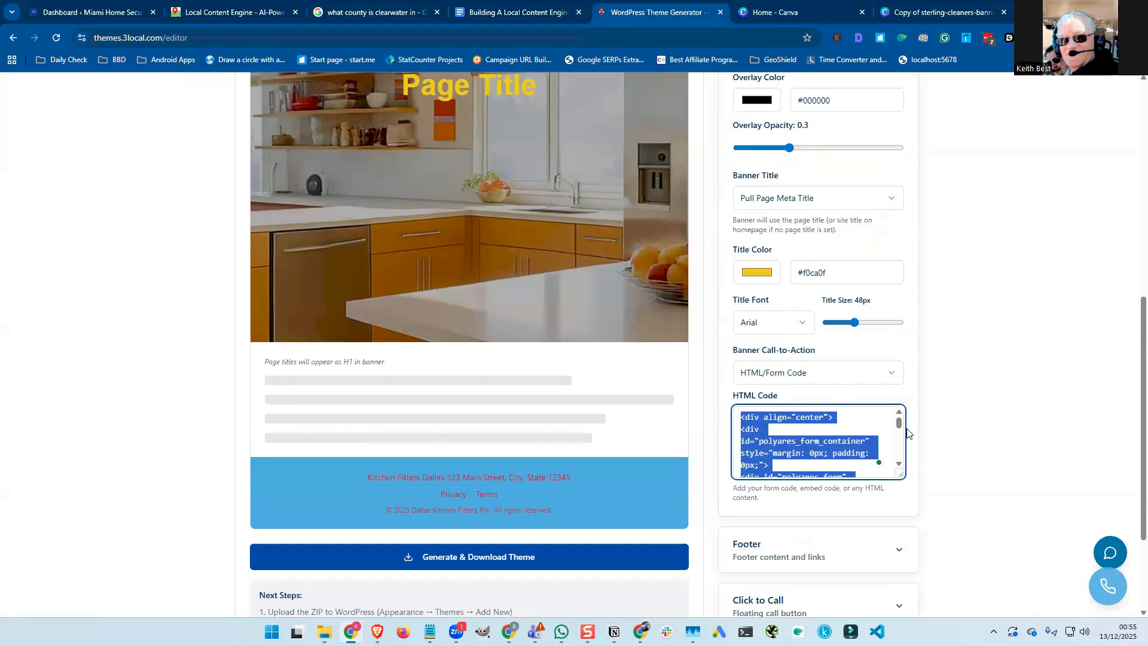
scroll(907, 509, down, 3)
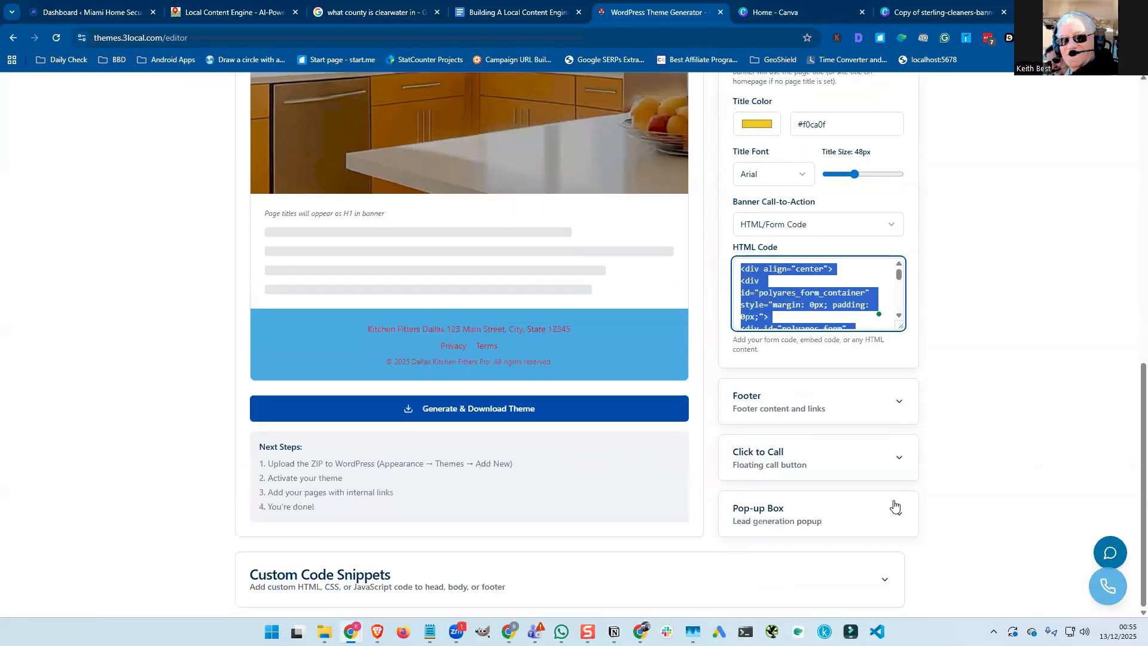
Paste the form code into the Pop-up Box's HTML Content field.
click(898, 485)
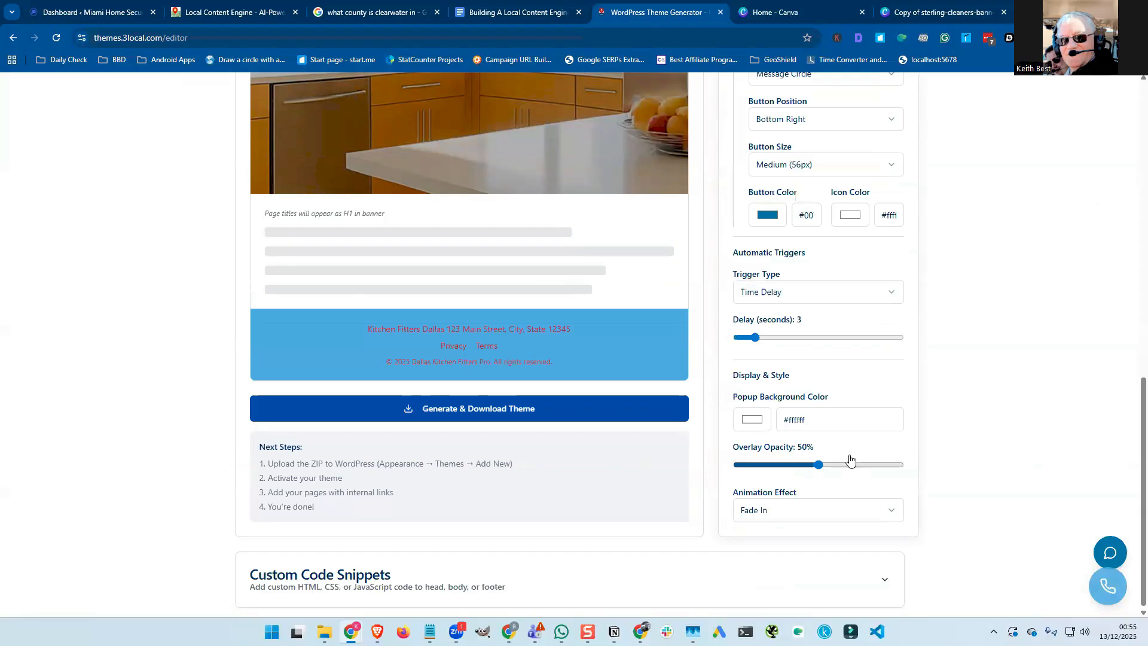
scroll(851, 461, up, 5)
scroll(751, 338, up, 2)
click(789, 341)
key(ctrl+v)
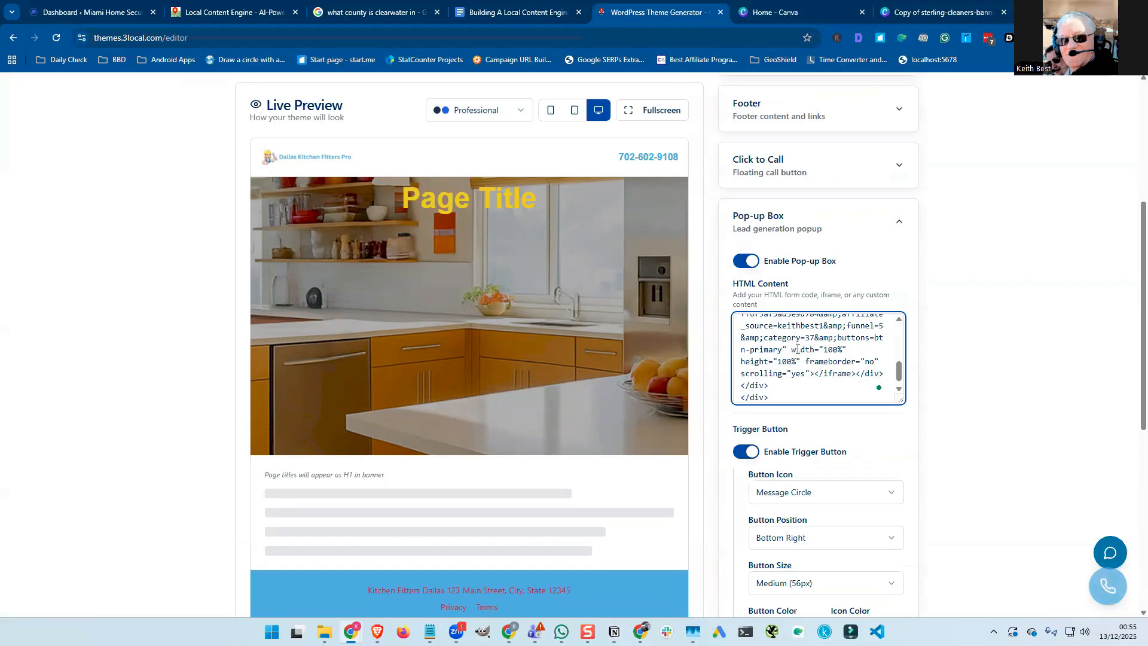
scroll(797, 351, down, 1)
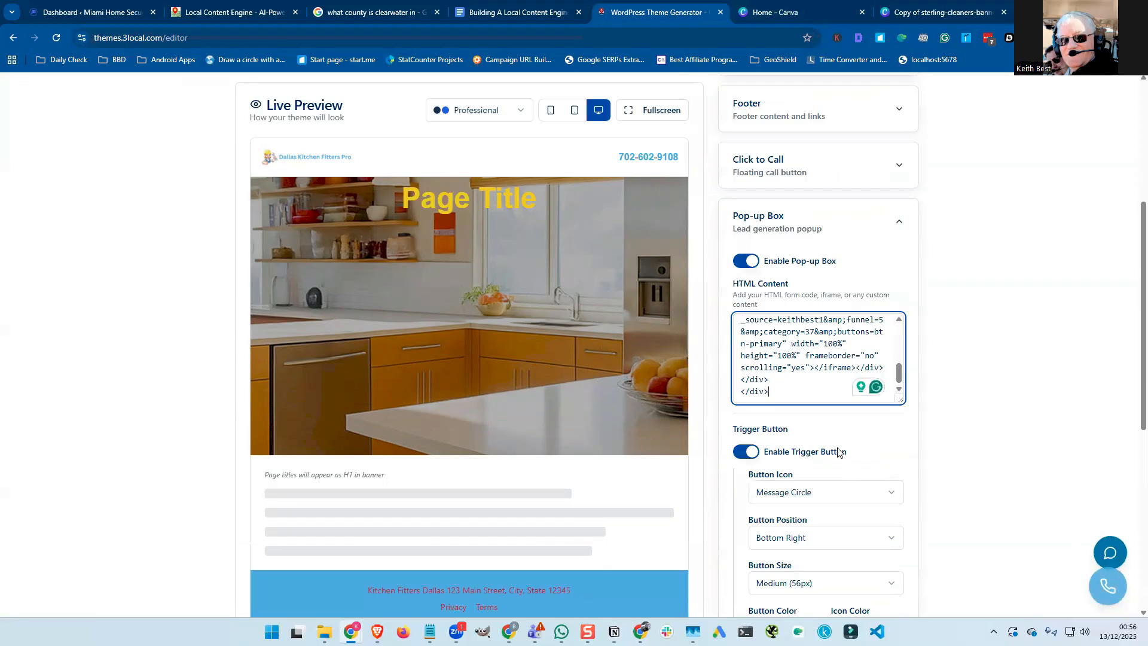
scroll(834, 449, down, 2)
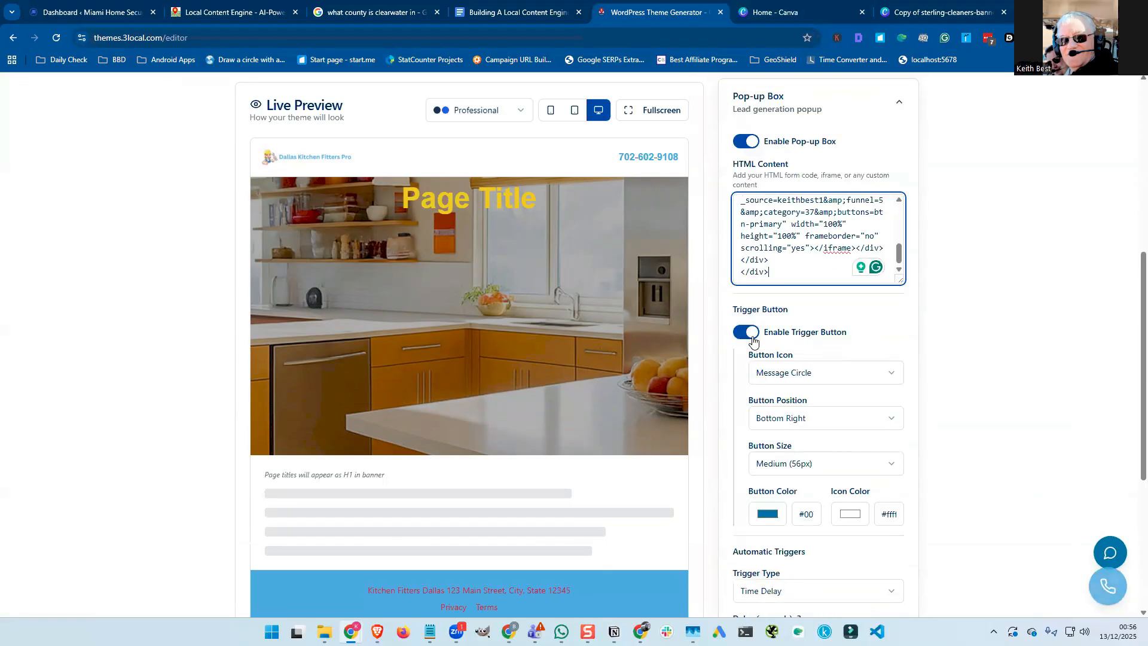
Give the pop-up trigger button the Message Circle icon after trying Mail, Help Circle and Contact.
click(753, 337)
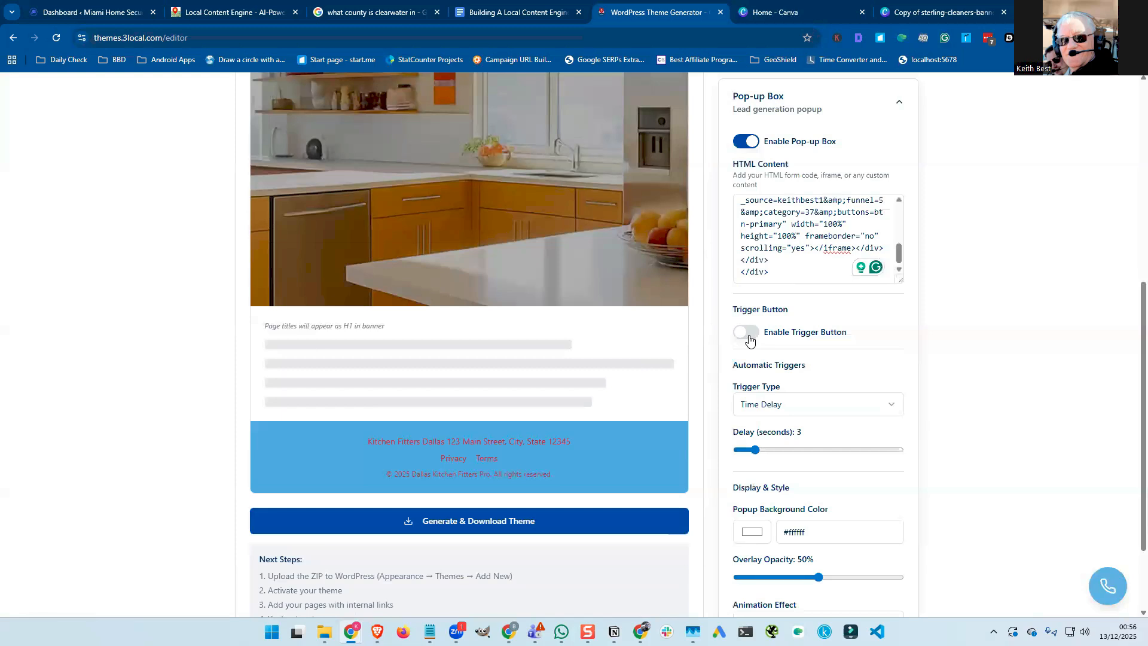
click(742, 339)
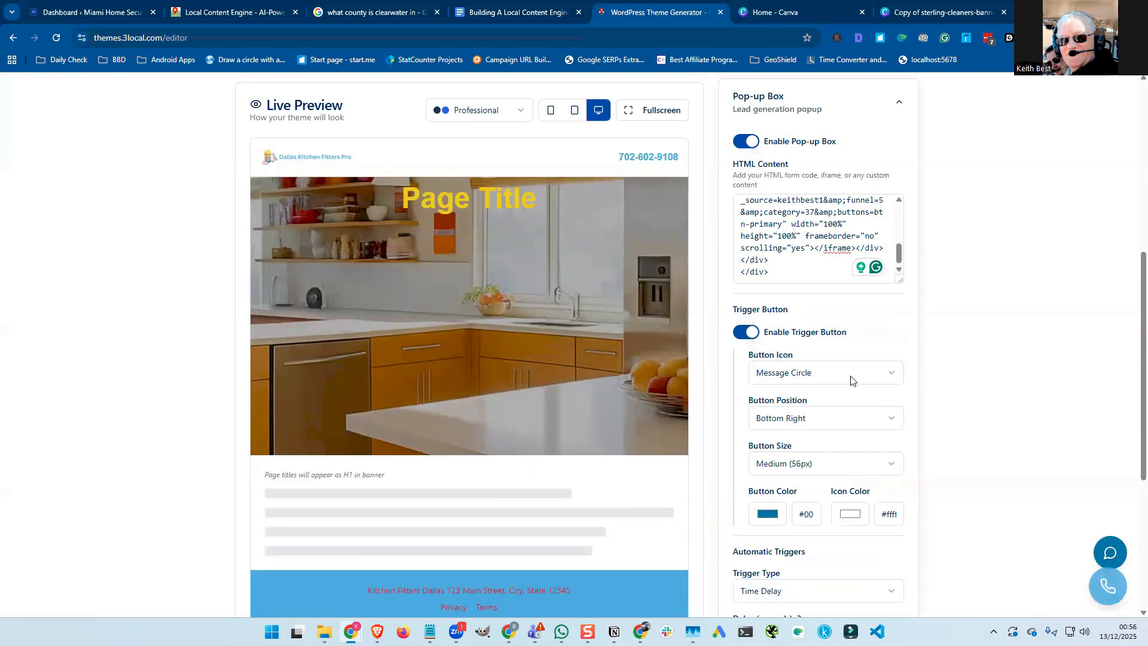
click(813, 373)
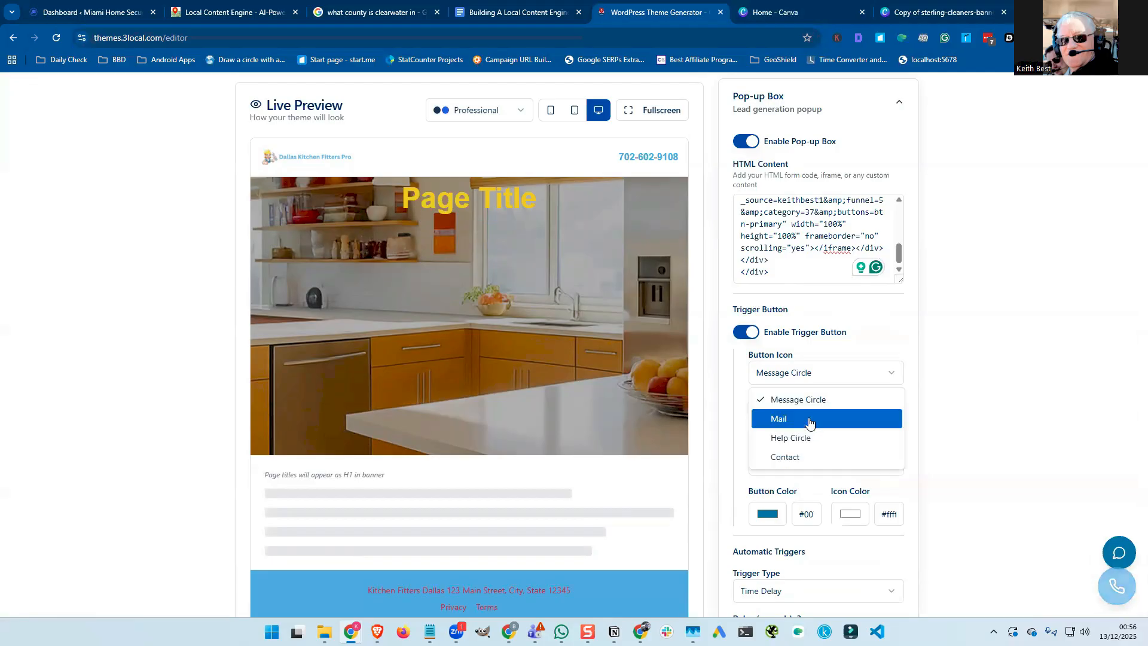
click(810, 421)
click(791, 373)
click(792, 439)
click(783, 374)
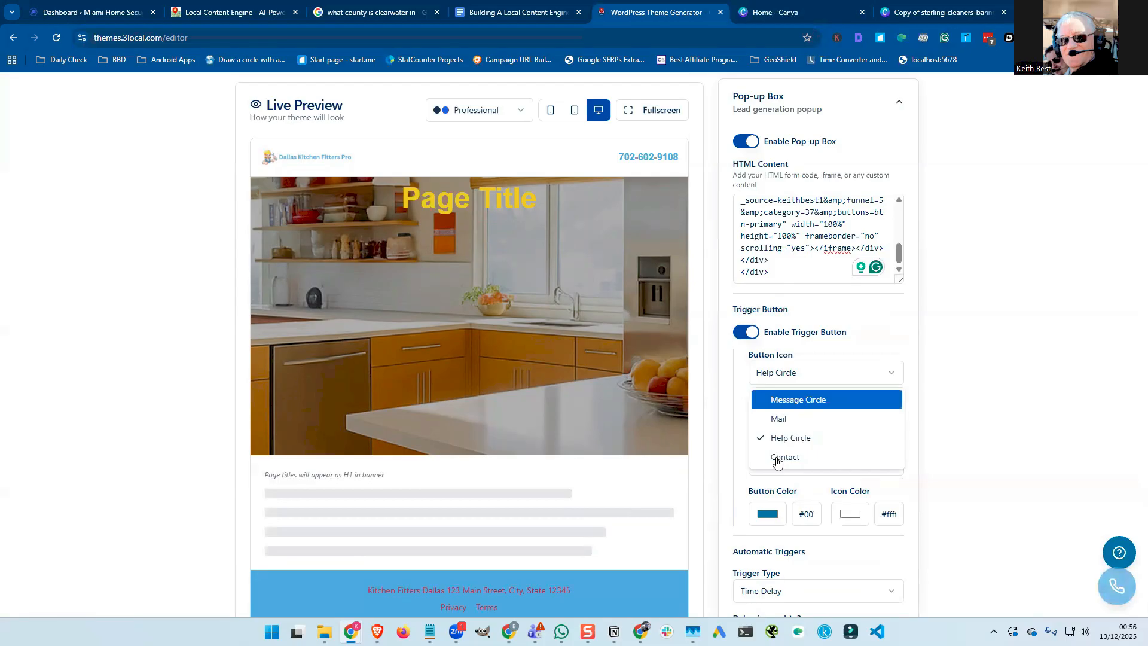
click(777, 460)
key(Down)
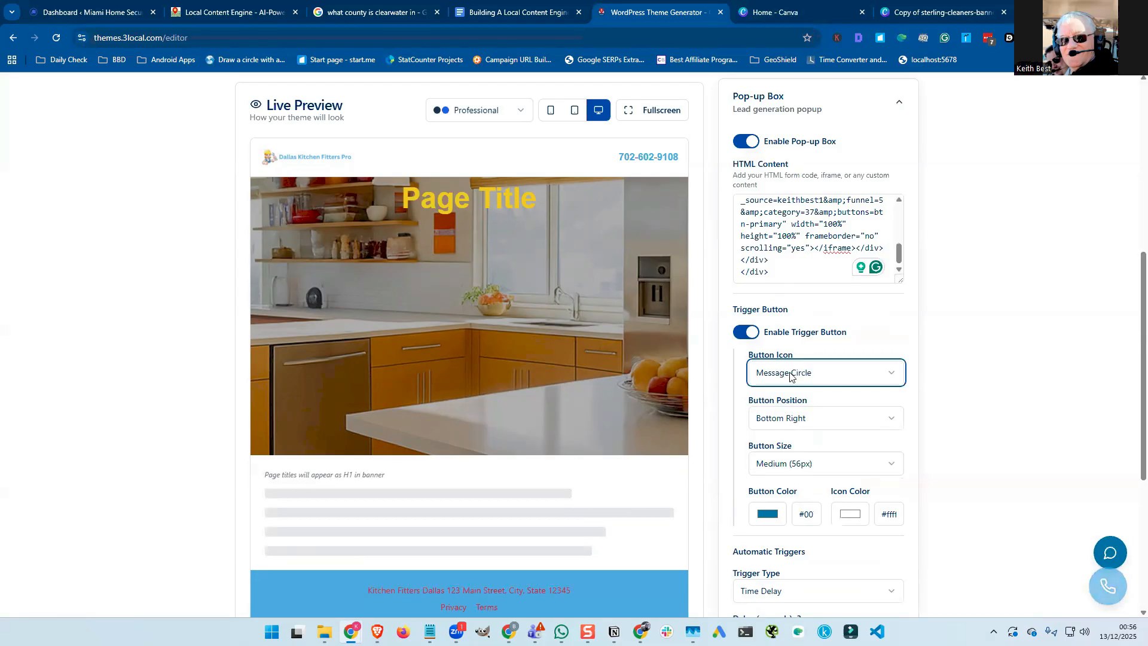
Keep the trigger button at Bottom Right and settle on Medium (56px) size.
scroll(793, 366, down, 1)
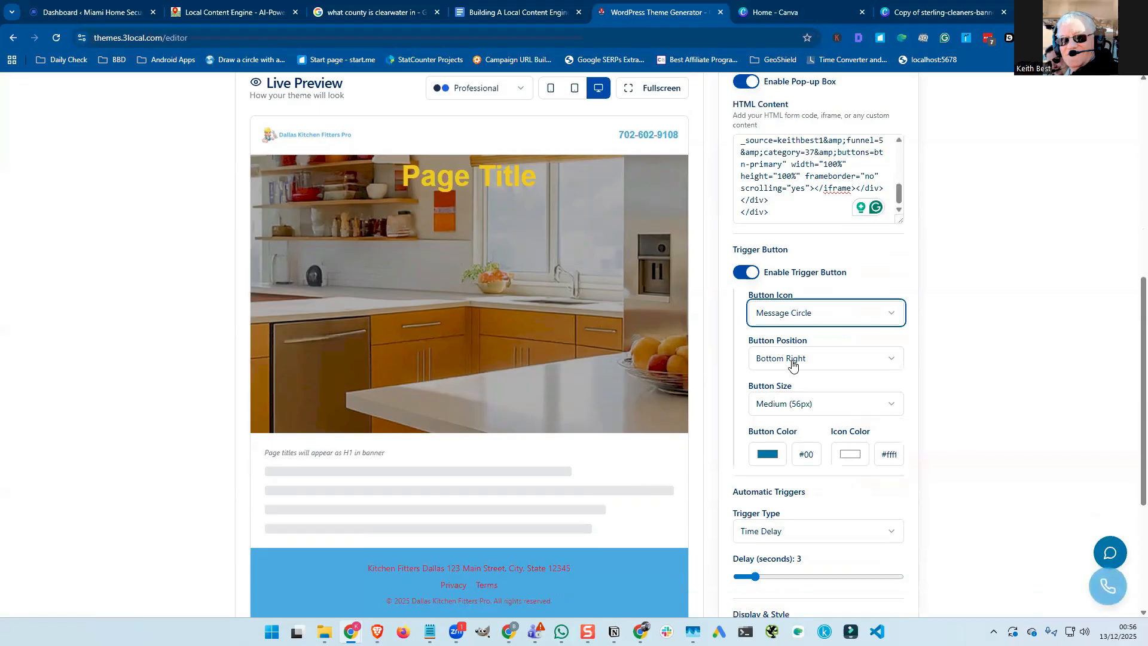
click(793, 362)
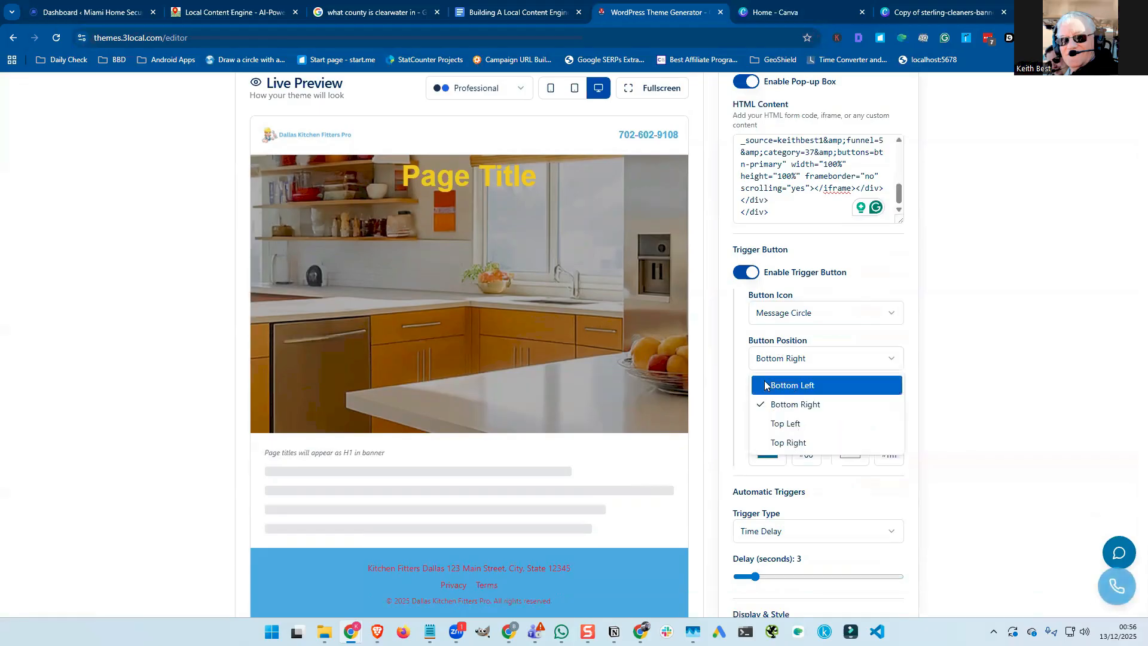
click(782, 405)
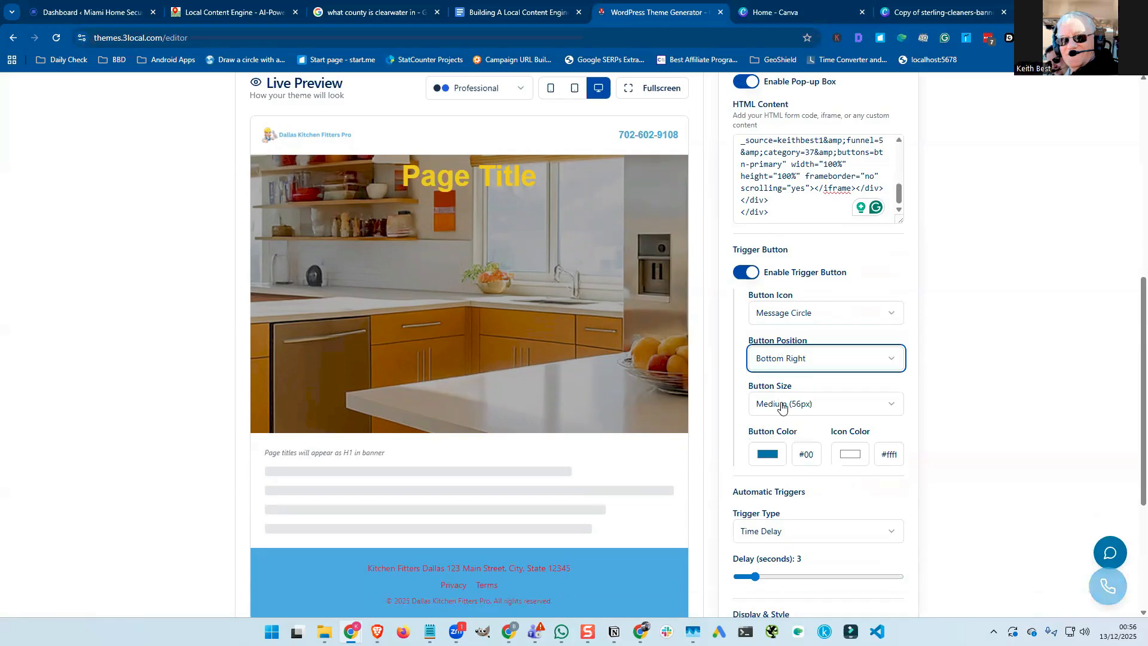
click(782, 405)
click(786, 430)
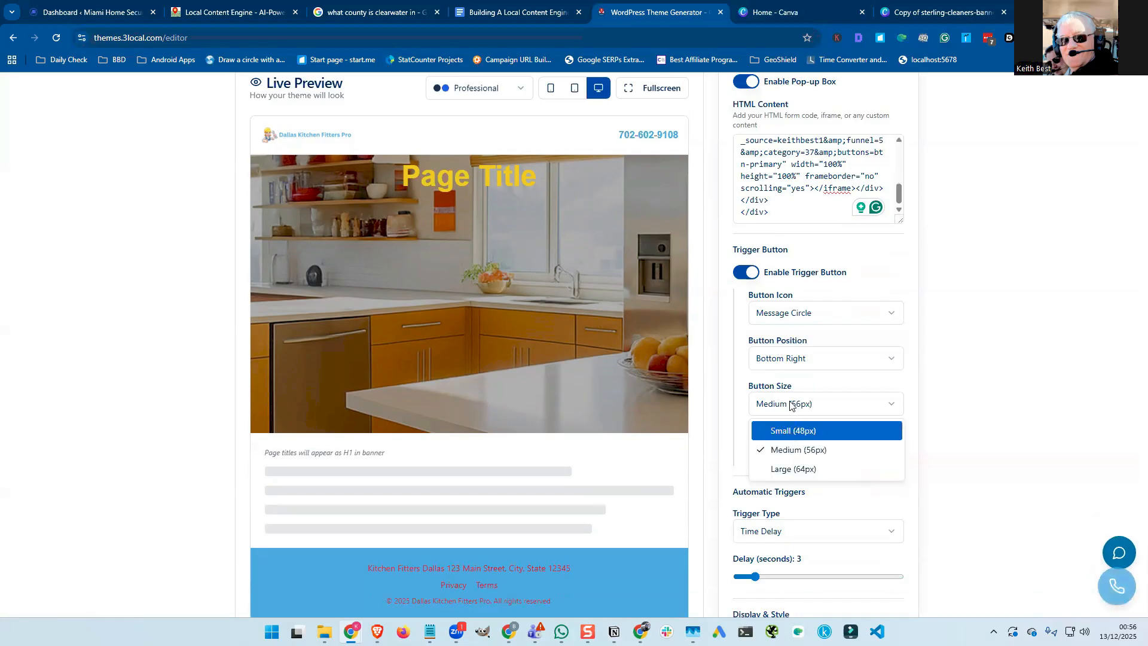
click(791, 405)
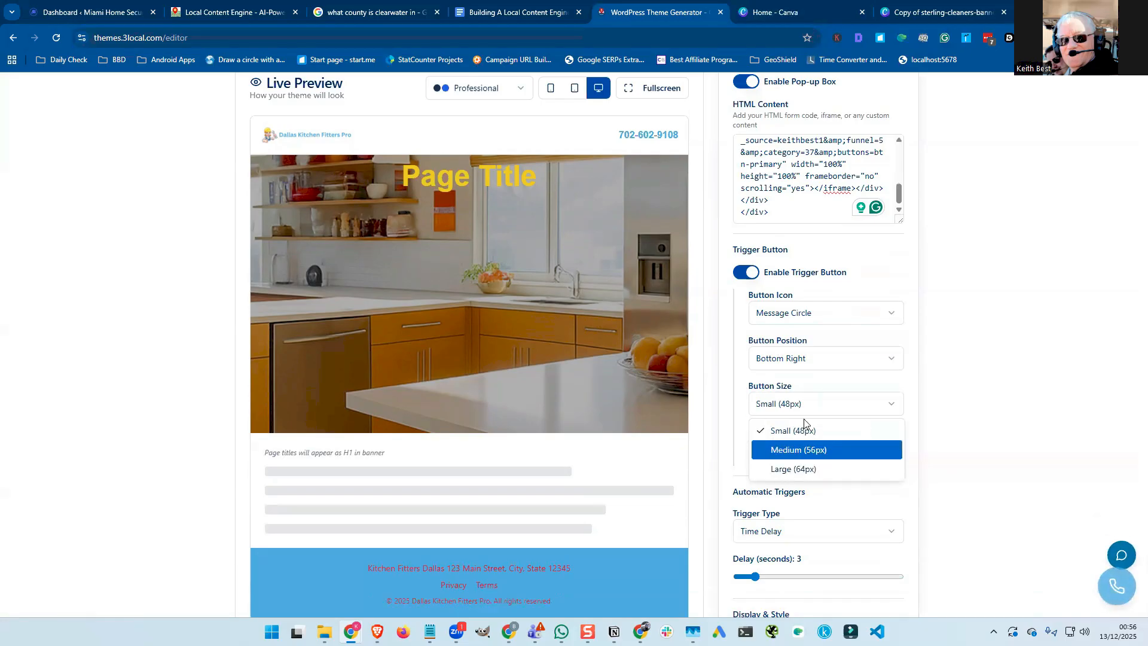
click(799, 468)
click(801, 408)
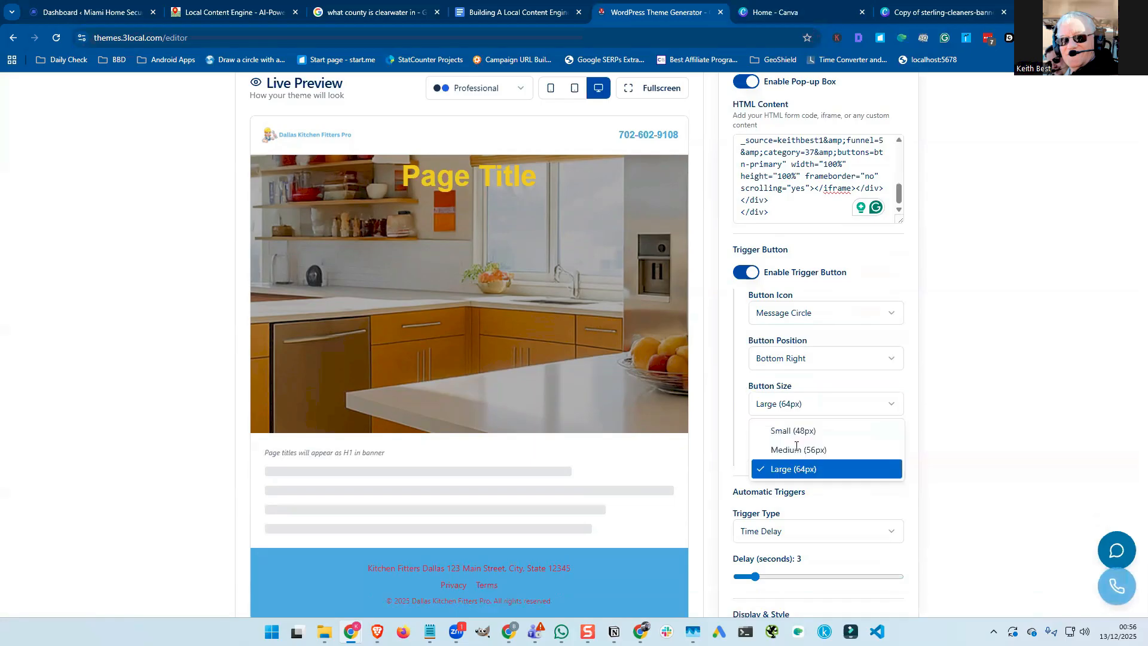
click(797, 449)
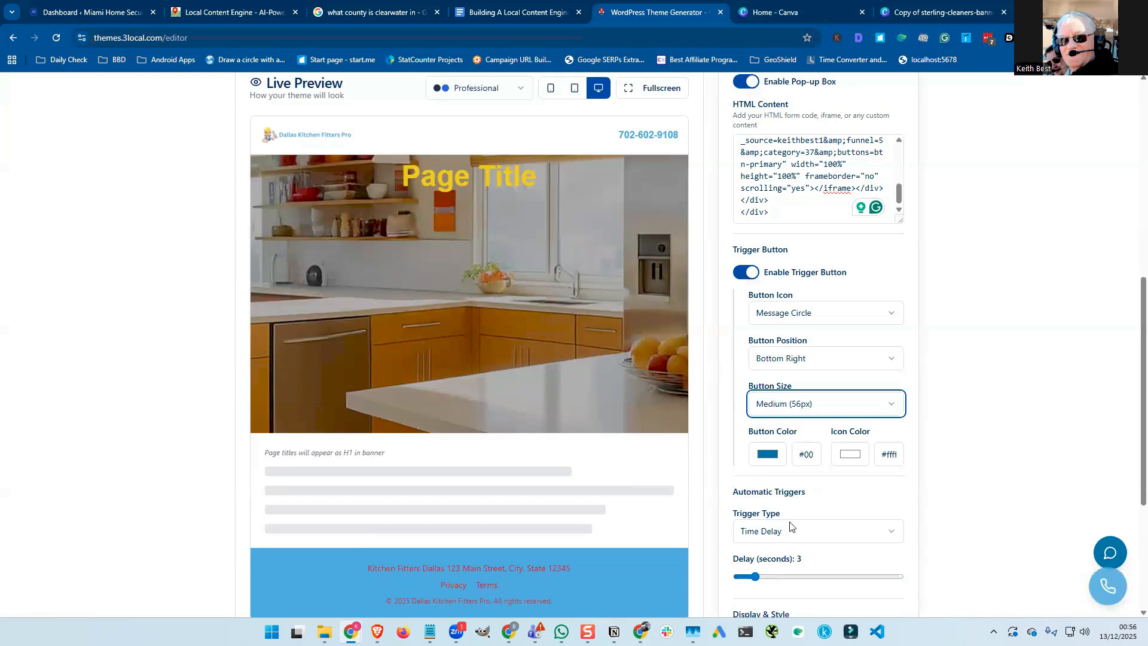
click(771, 455)
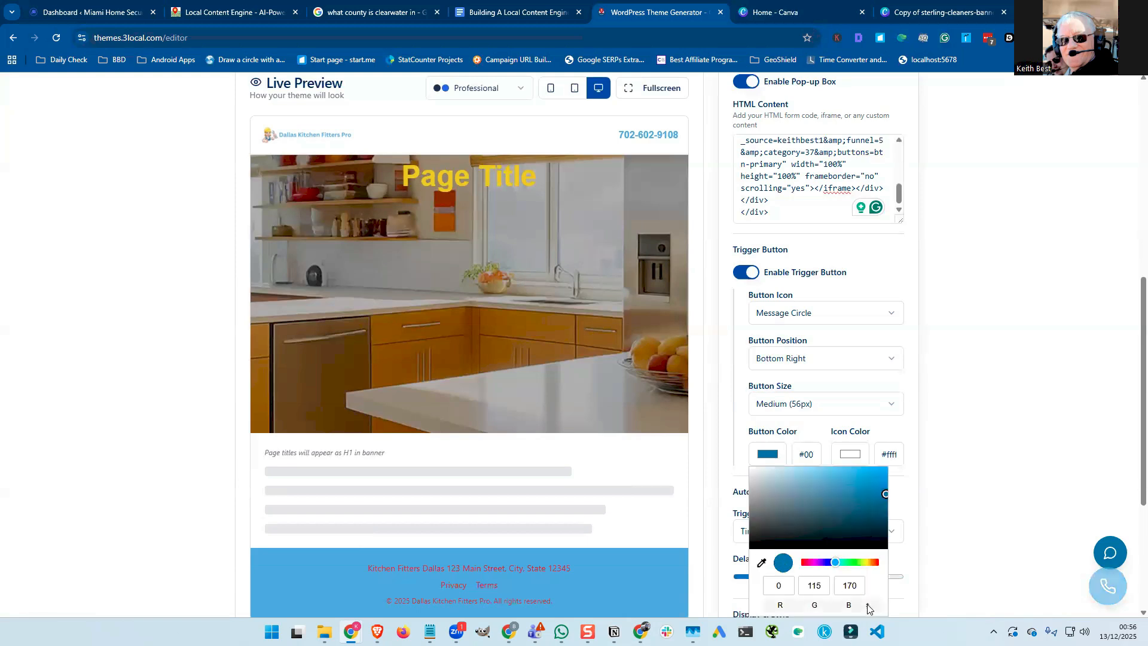
Switch the trigger button colour picker to HEX and clear the old 0073AA code.
click(867, 604)
click(867, 605)
click(818, 587)
click(817, 588)
double_click(847, 594)
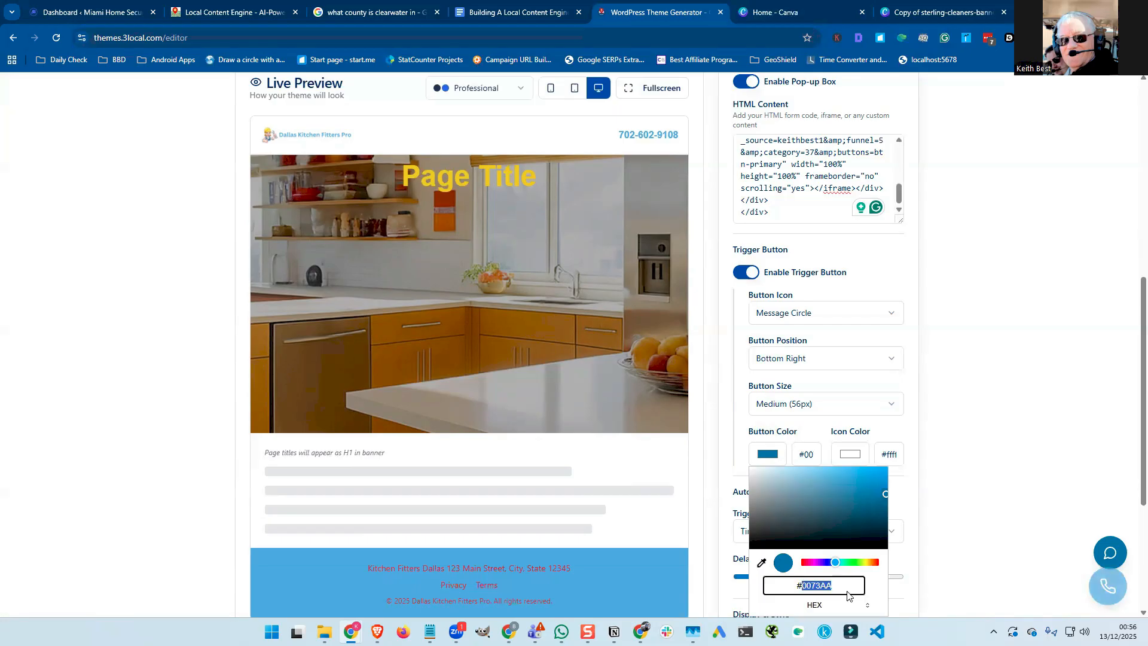
key(ctrl+f)
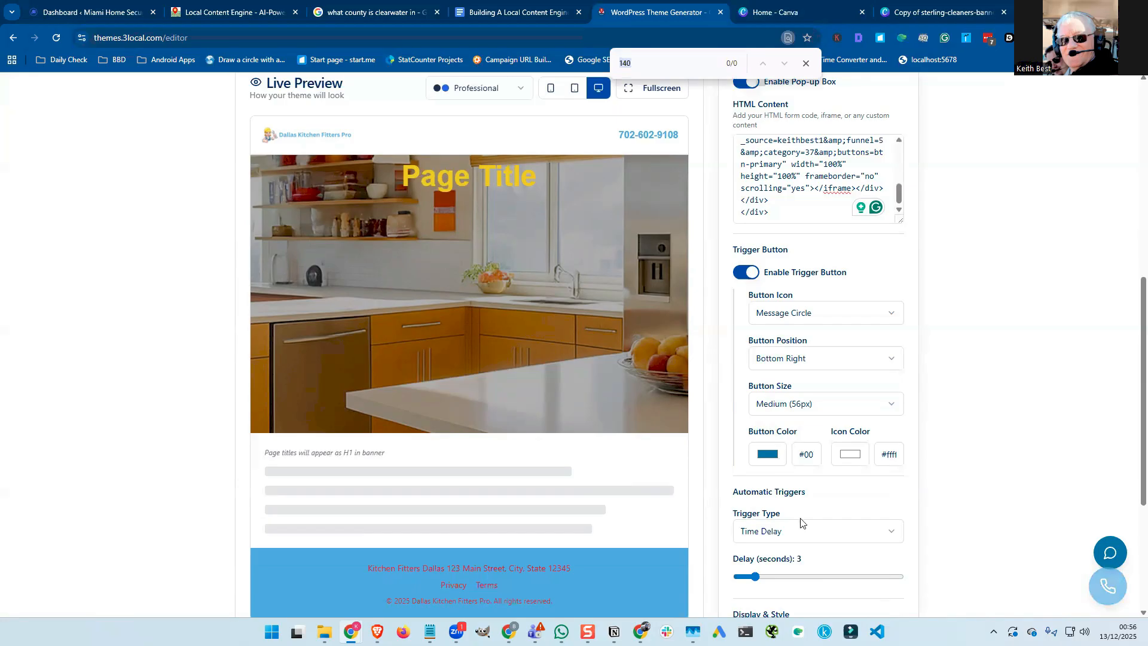
click(779, 462)
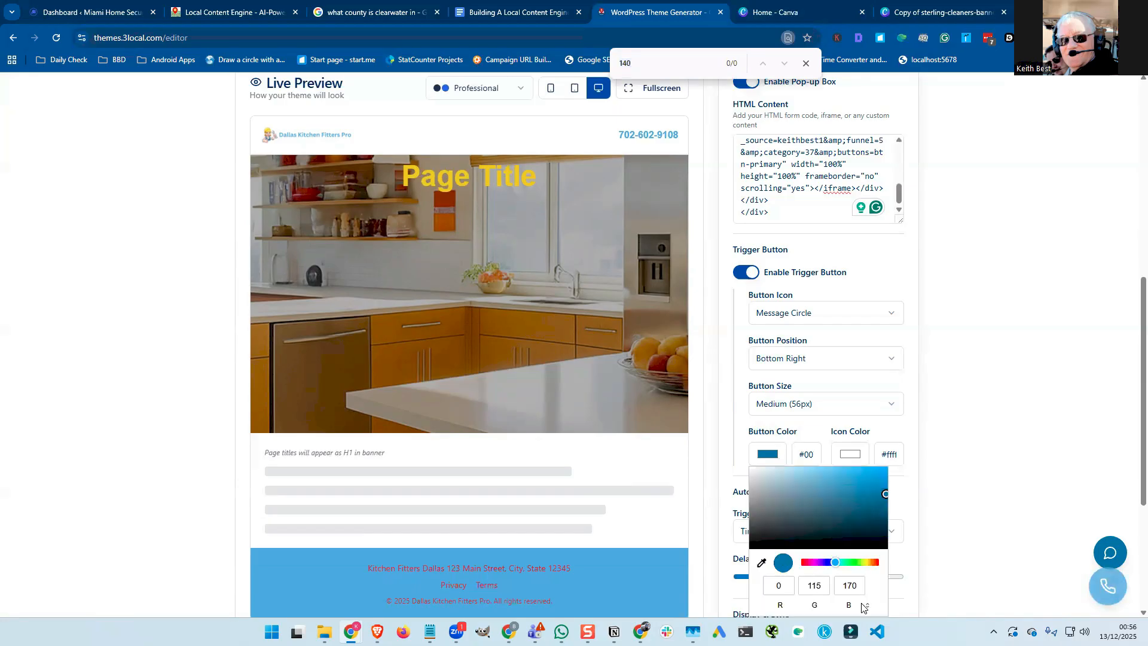
click(863, 607)
click(821, 587)
double_click(837, 591)
key(BackSpace)
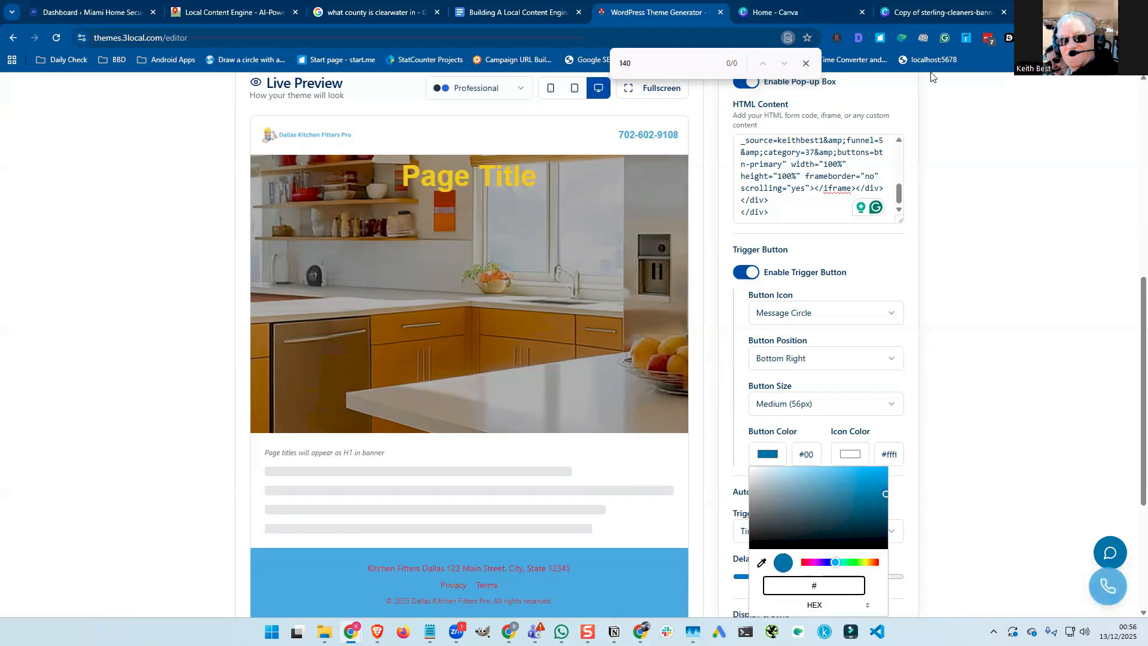
Check the logo blue in the Canva banner and clear the hex digits again.
click(921, 15)
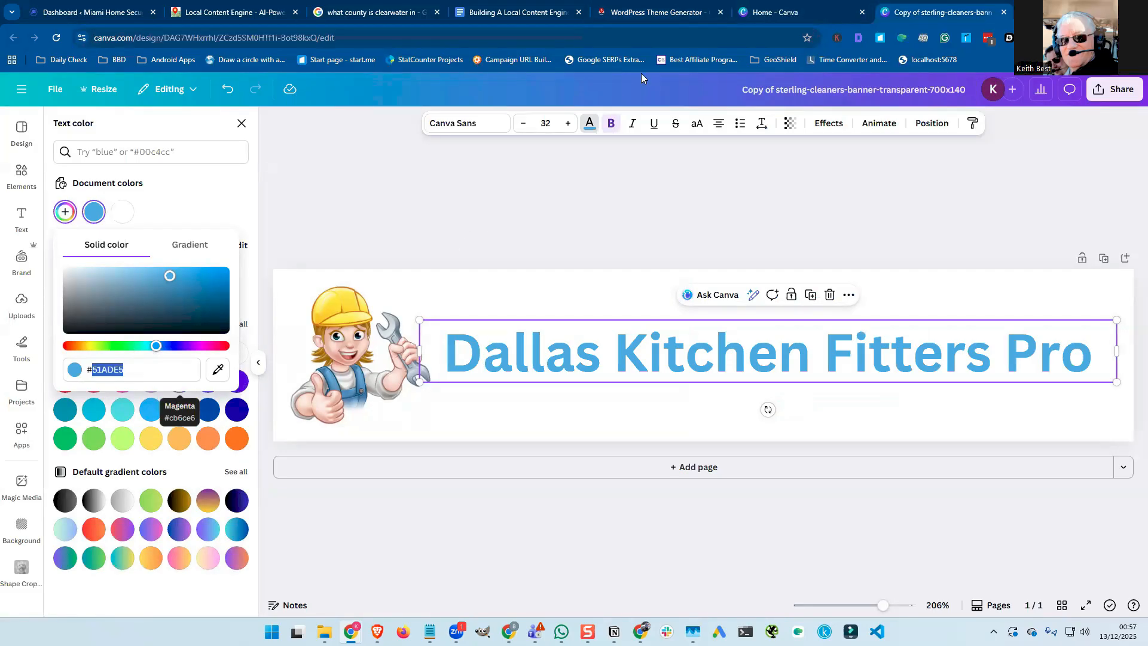
click(665, 13)
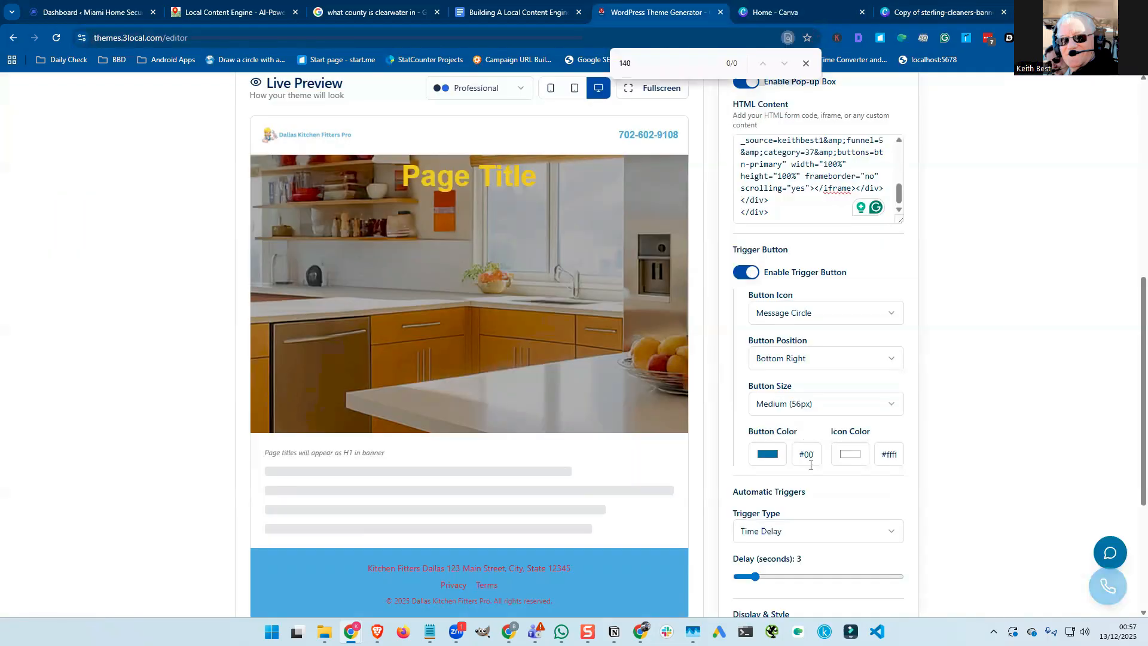
click(867, 607)
click(837, 603)
click(823, 589)
double_click(838, 590)
key(BackSpace)
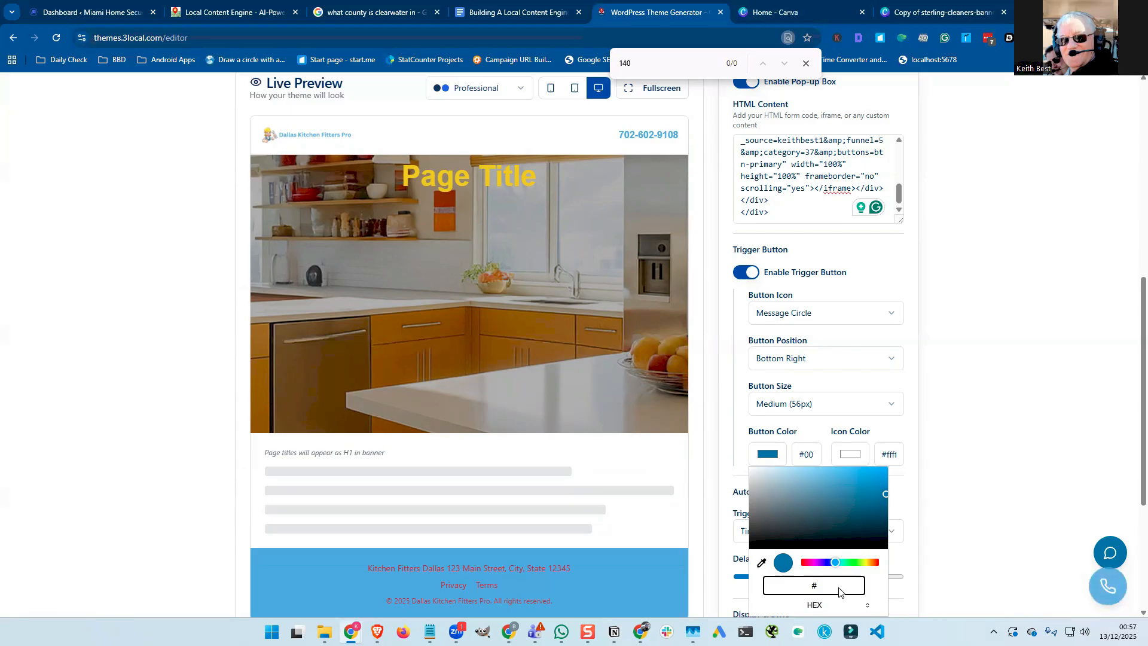
Enter the logo blue 51ADE5 from Canva as the trigger button's hex colour.
click(893, 18)
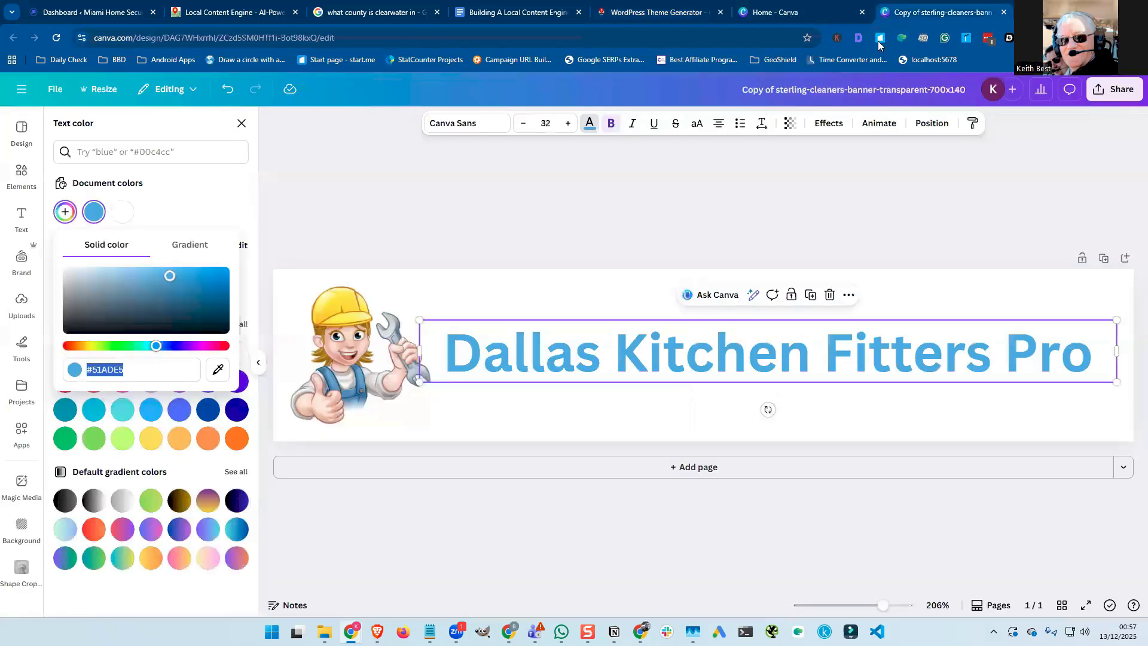
click(695, 15)
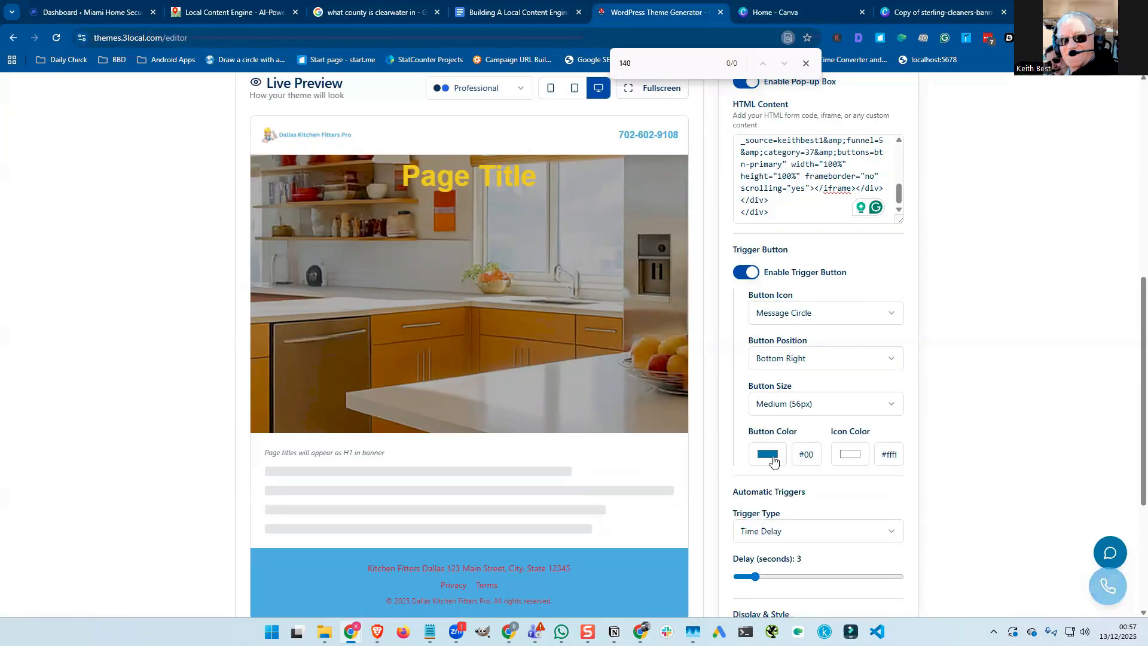
double_click(867, 605)
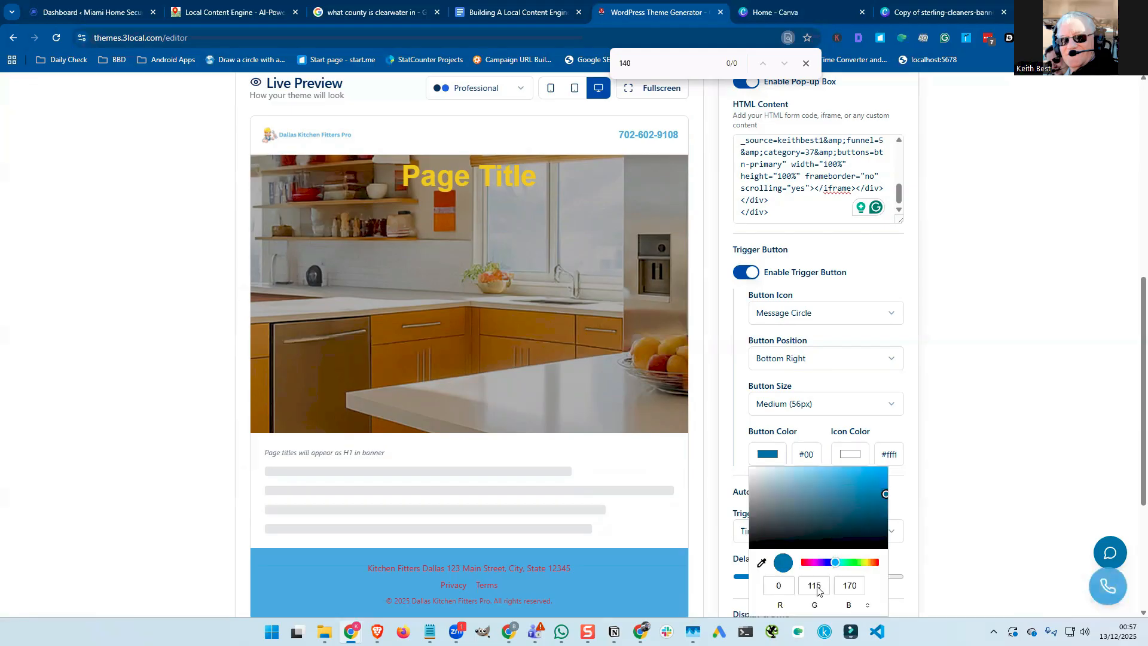
click(827, 590)
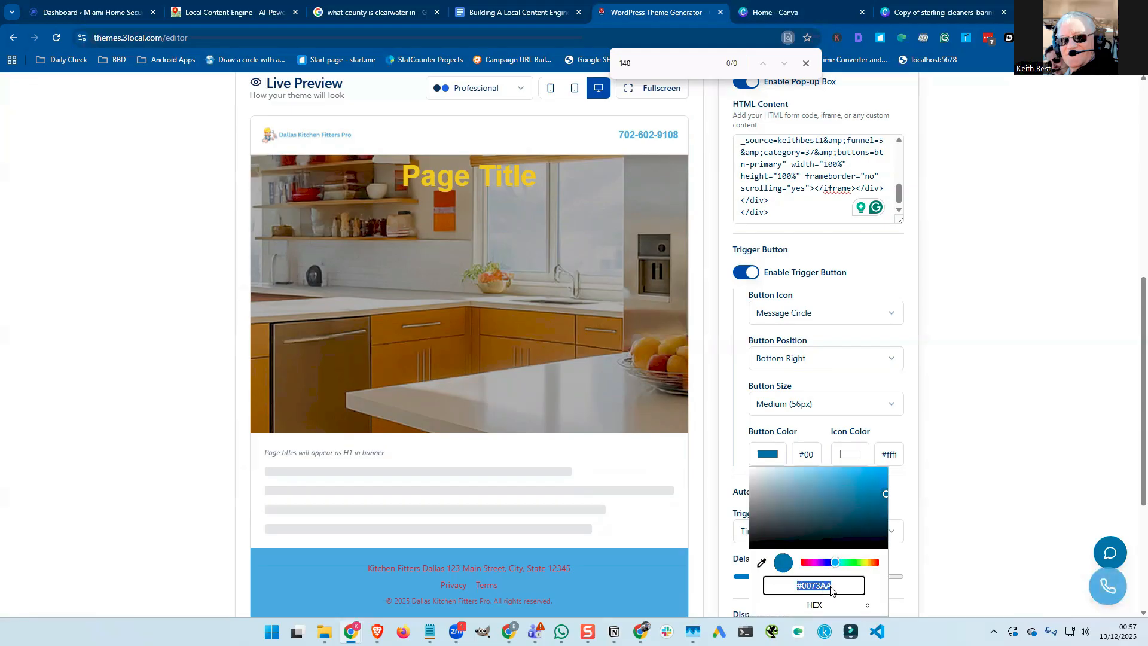
double_click(831, 590)
text(51A)
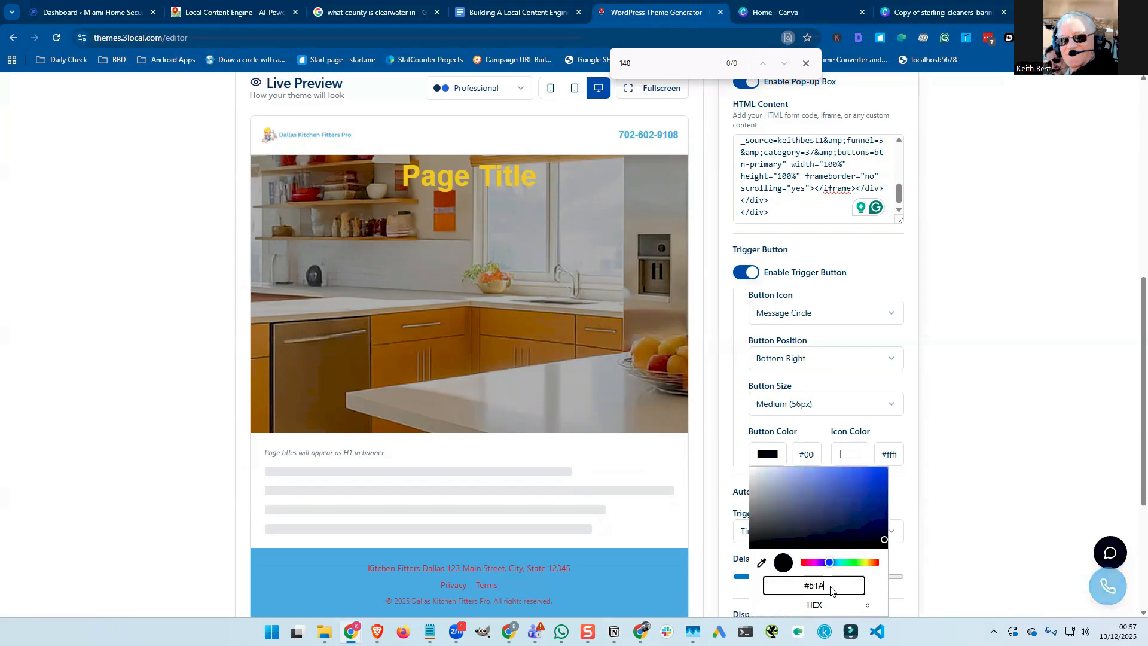
text(DE5)
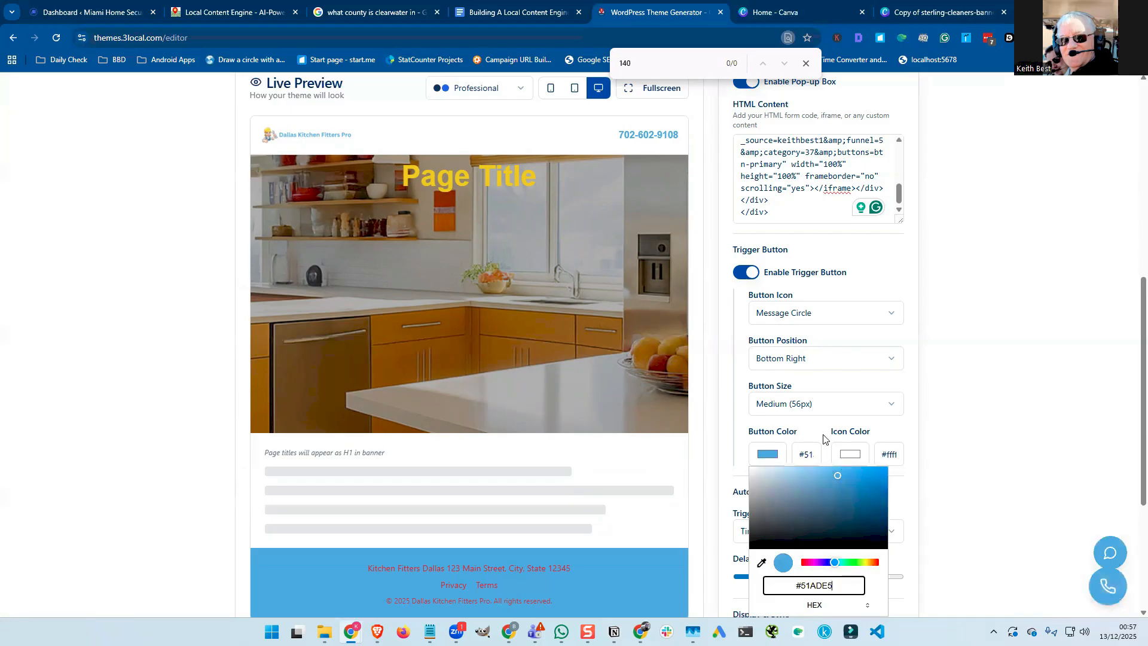
Apply the light blue button colour and make the trigger icon yellow-green (RGB 207, 242, 33).
click(843, 460)
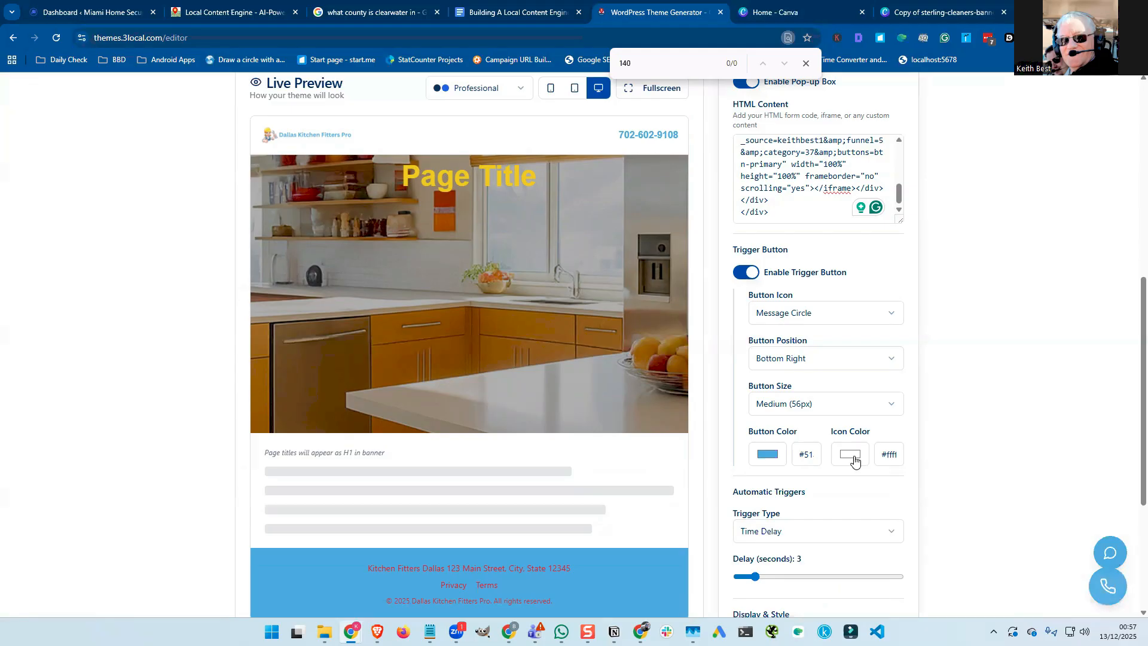
click(854, 458)
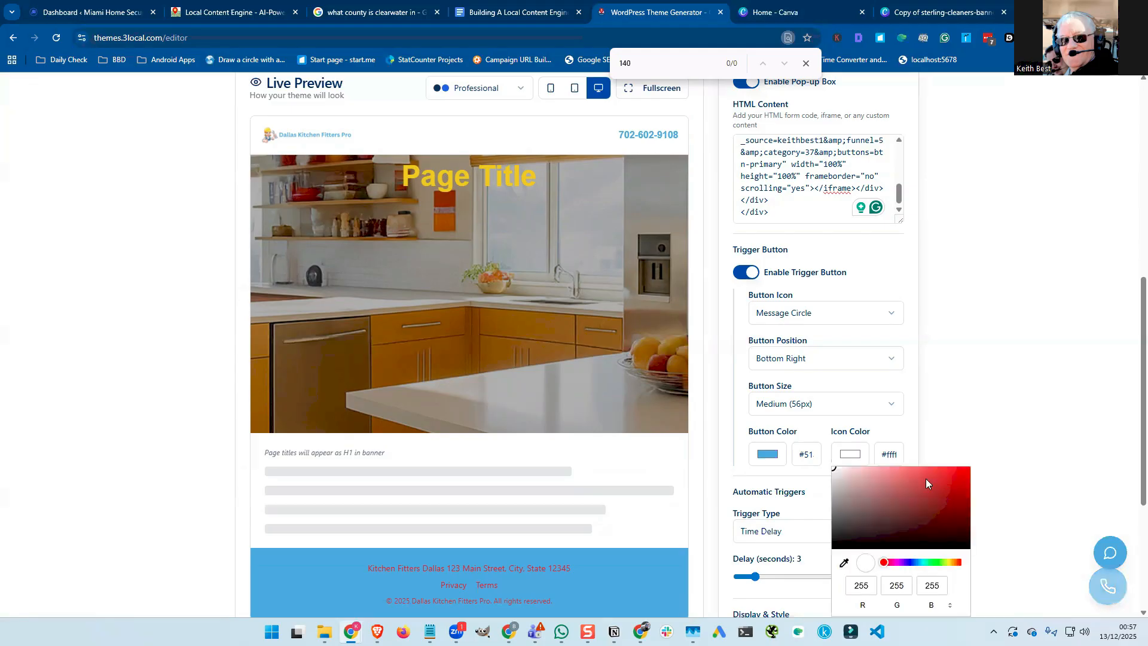
click(948, 471)
click(910, 564)
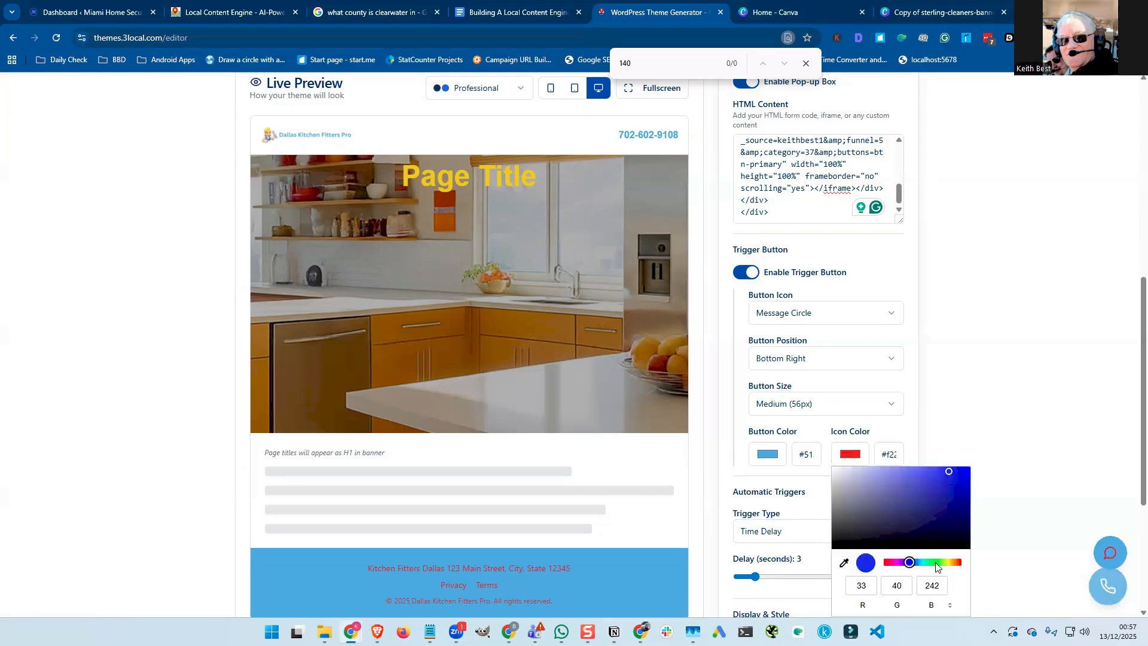
click(935, 563)
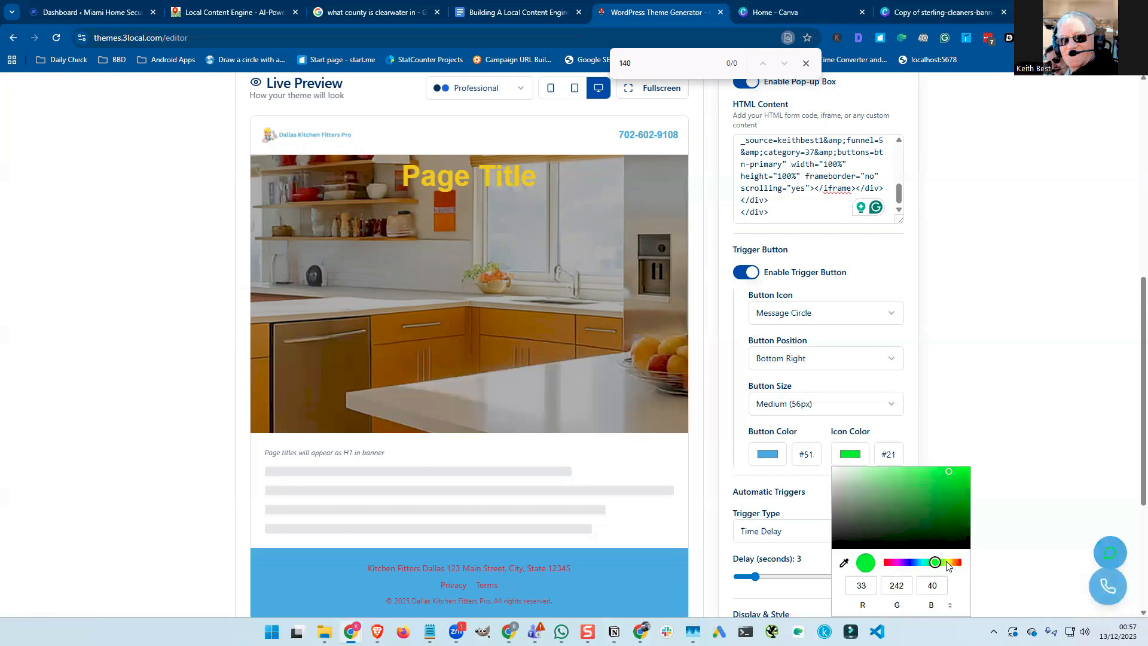
click(947, 563)
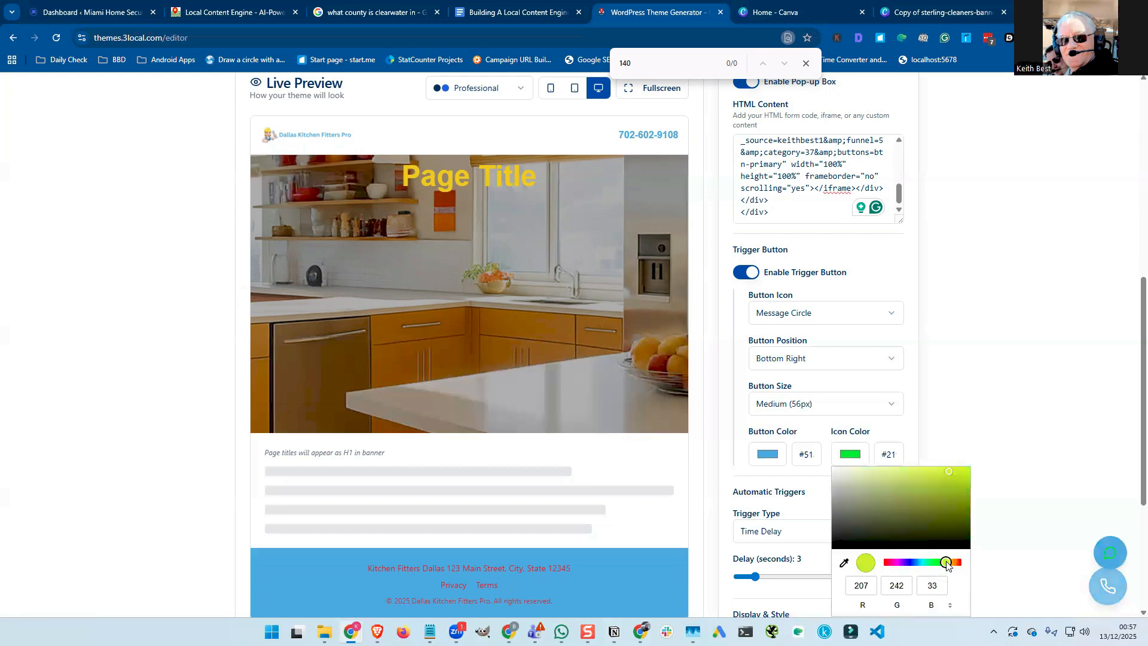
click(828, 476)
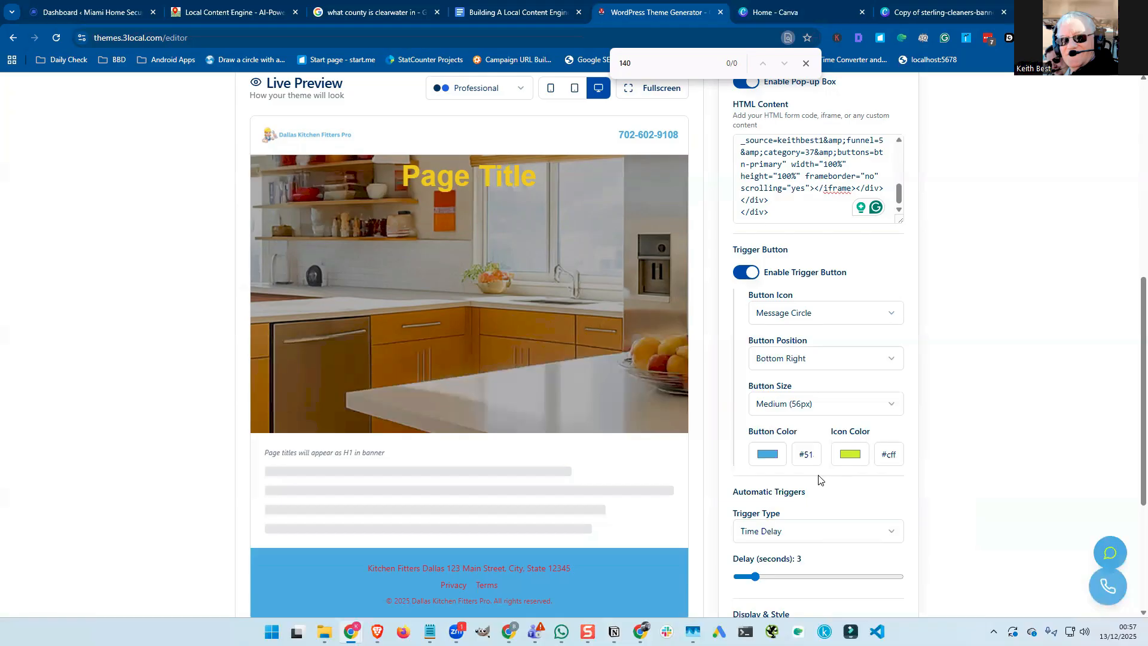
Scroll down to the pop-up's Automatic Triggers and Display & Style settings.
scroll(818, 479, down, 1)
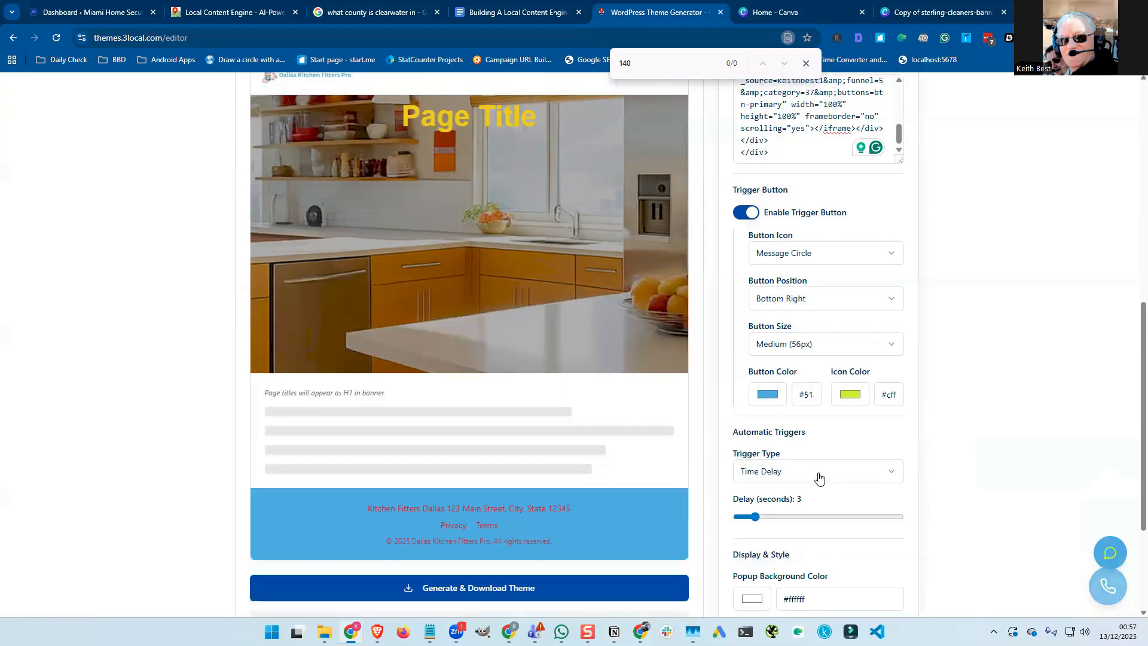
scroll(804, 463, down, 1)
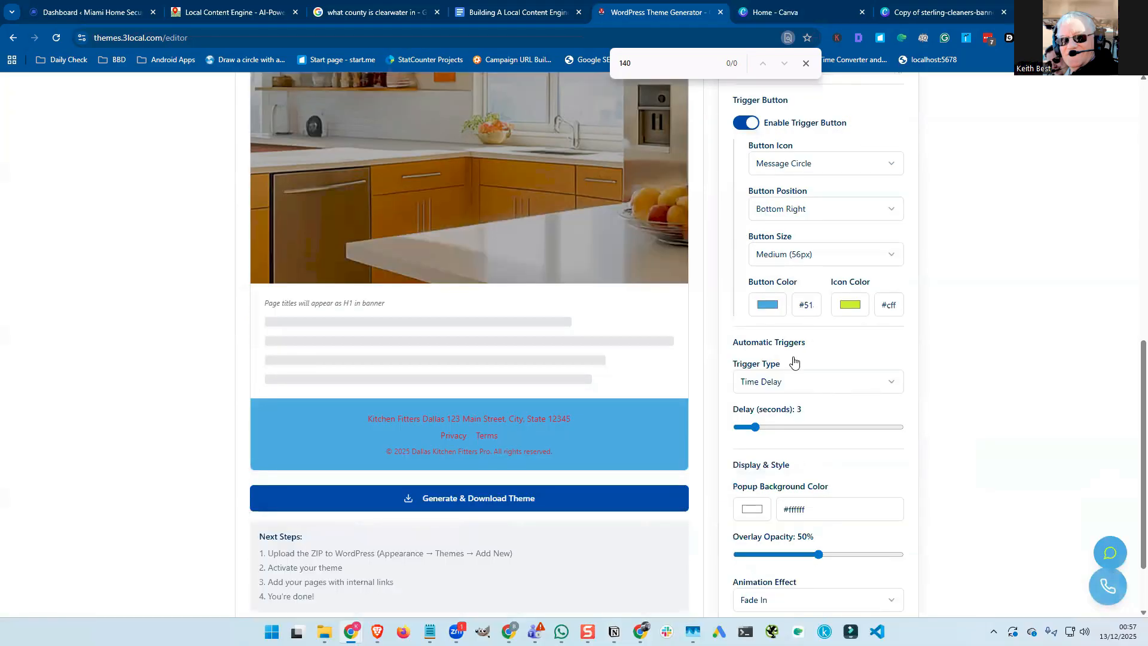
scroll(795, 359, down, 1)
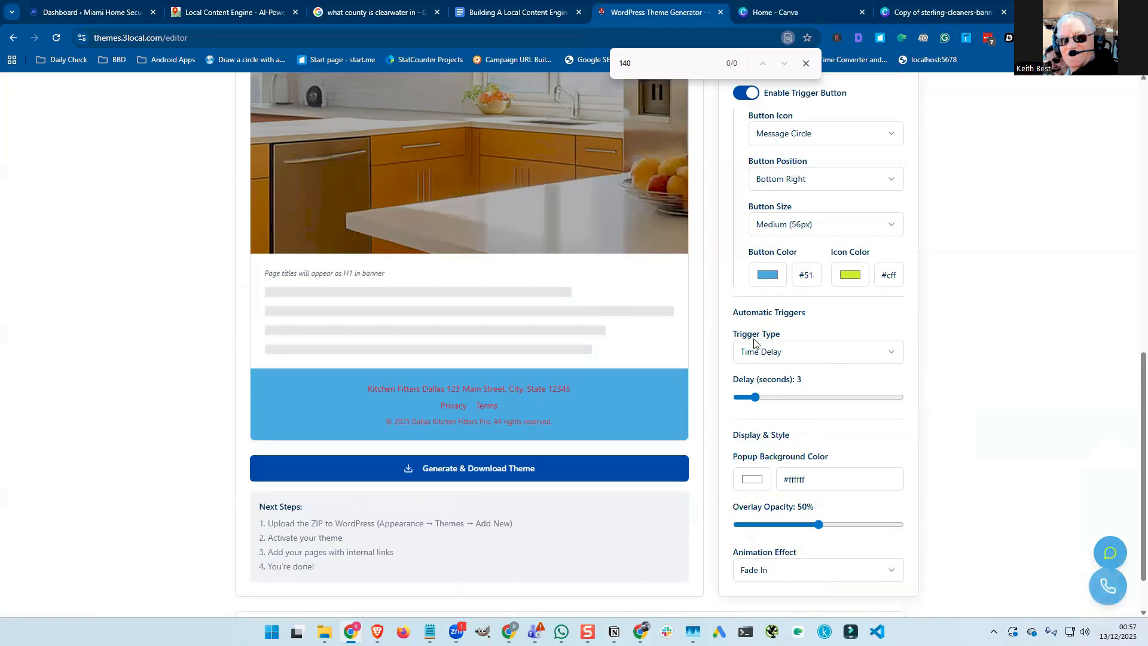
click(796, 358)
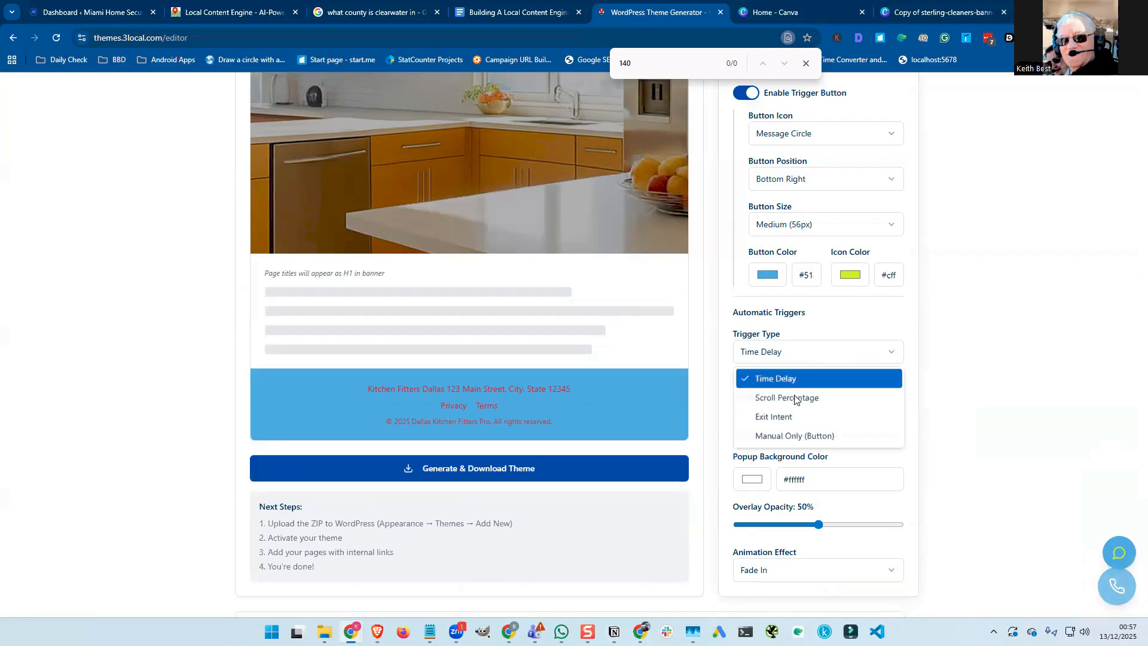
click(796, 398)
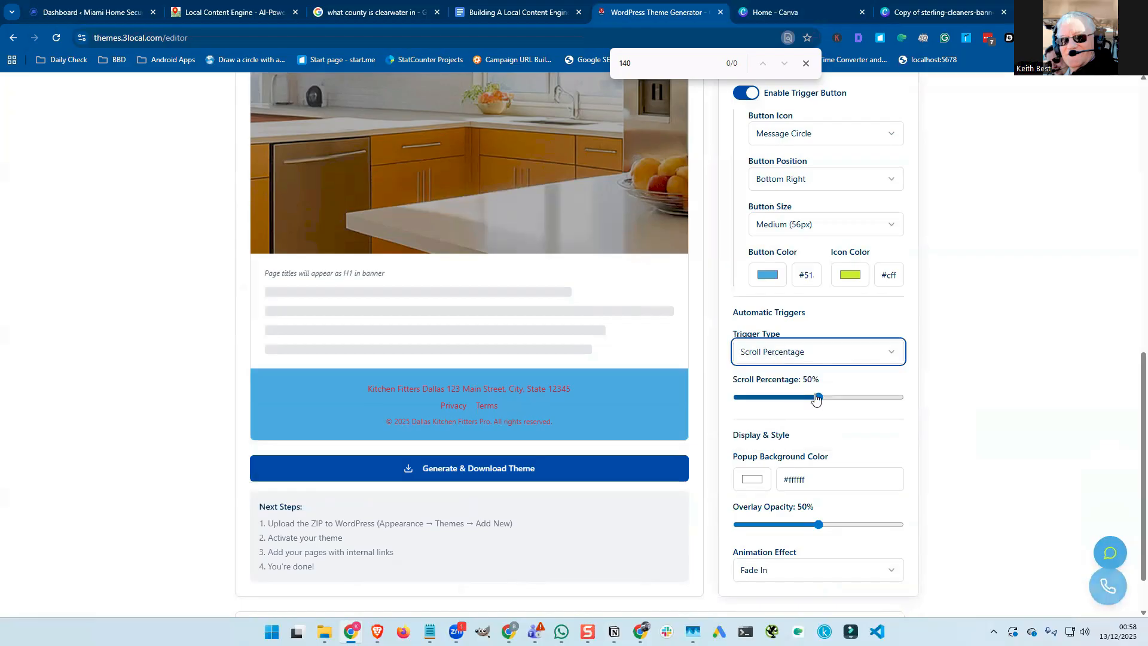
click(767, 397)
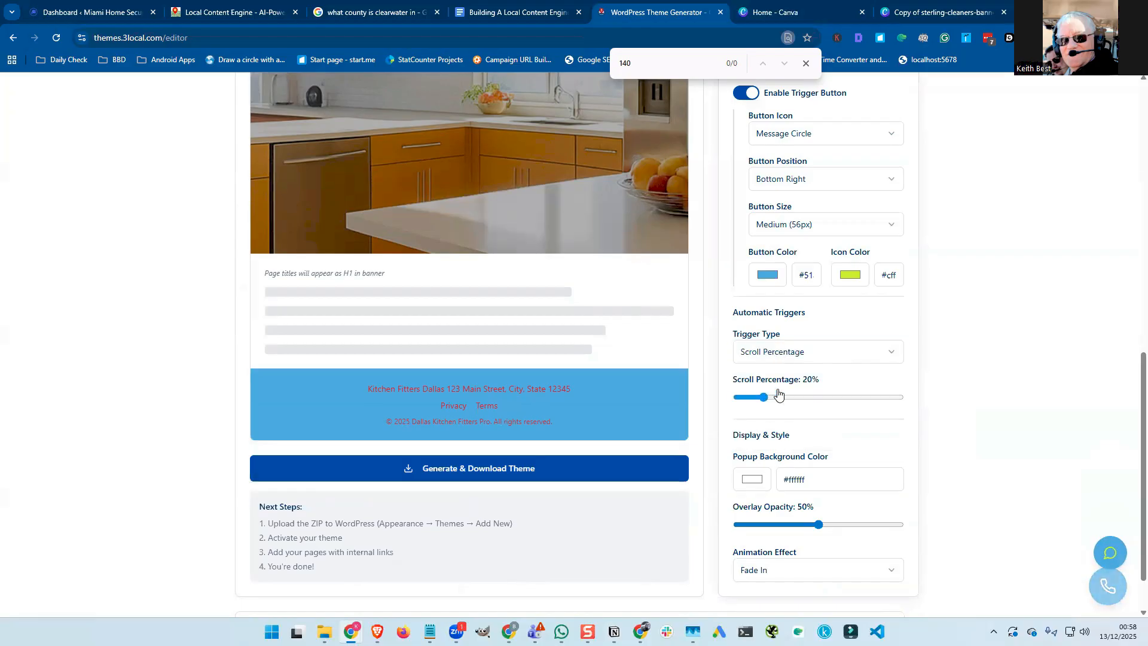
click(789, 355)
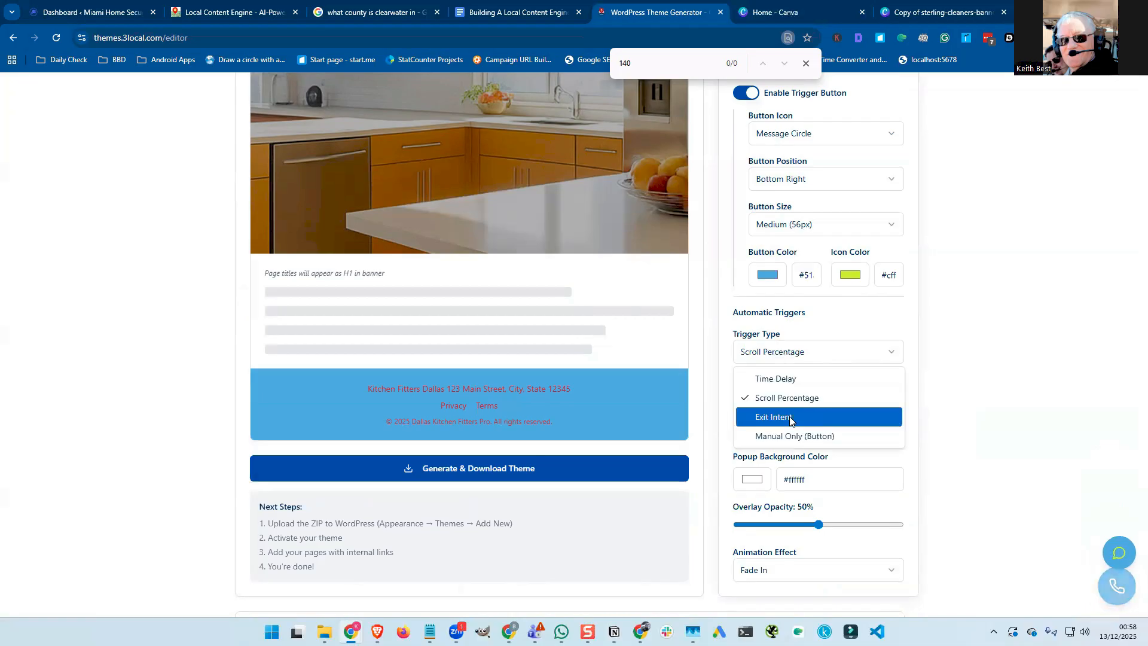
click(790, 418)
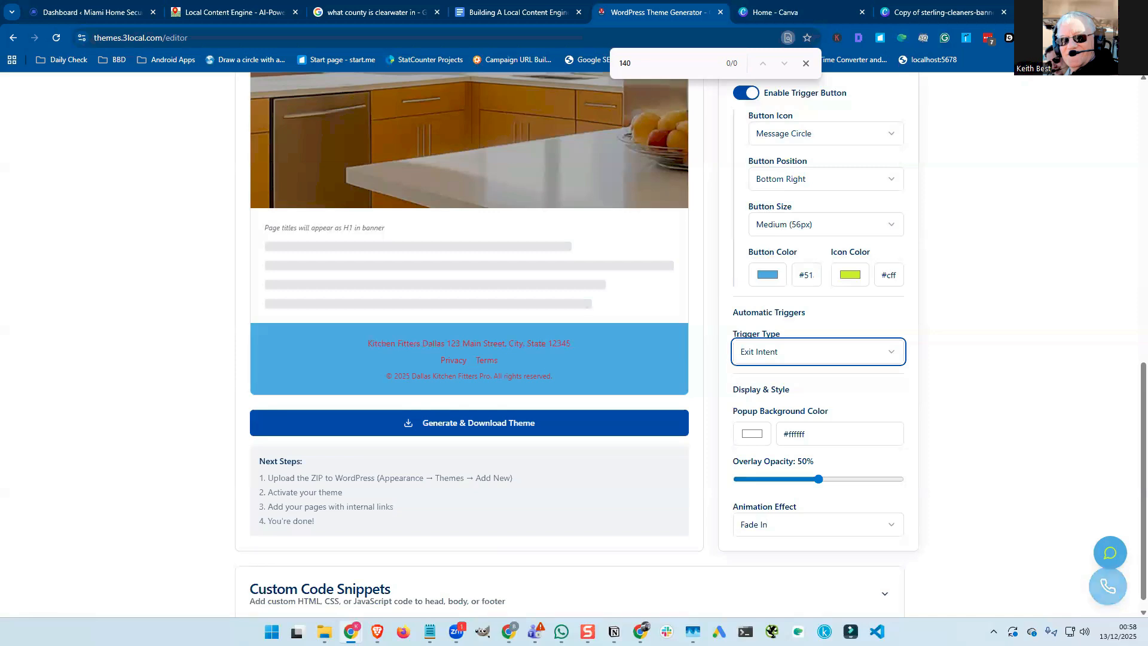
click(784, 354)
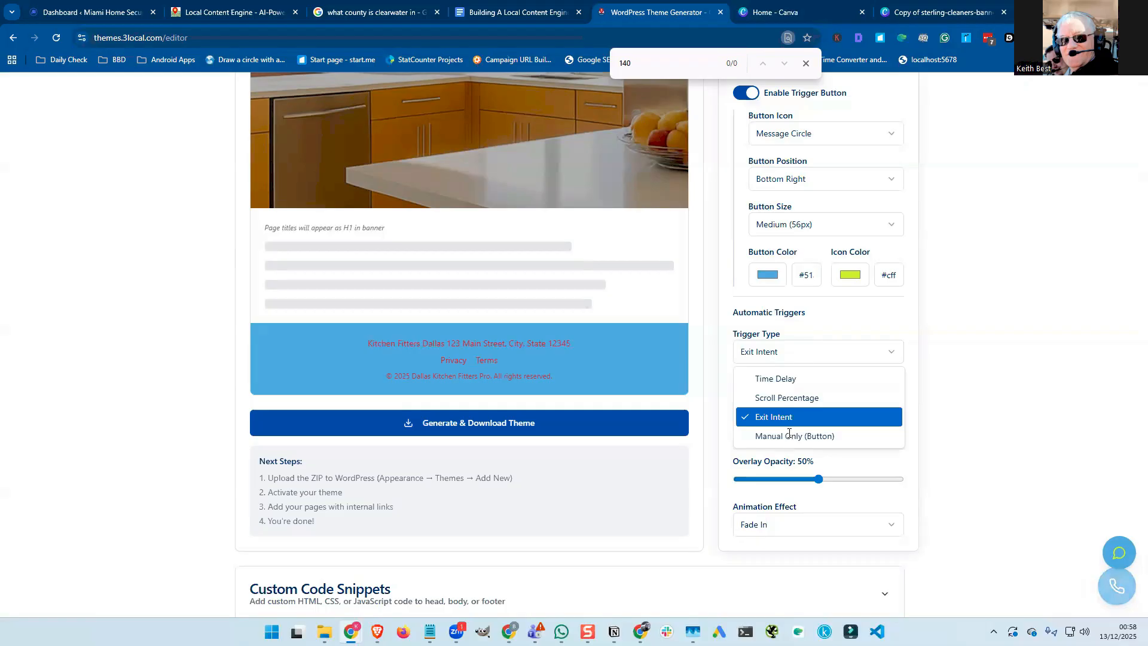
key(Return)
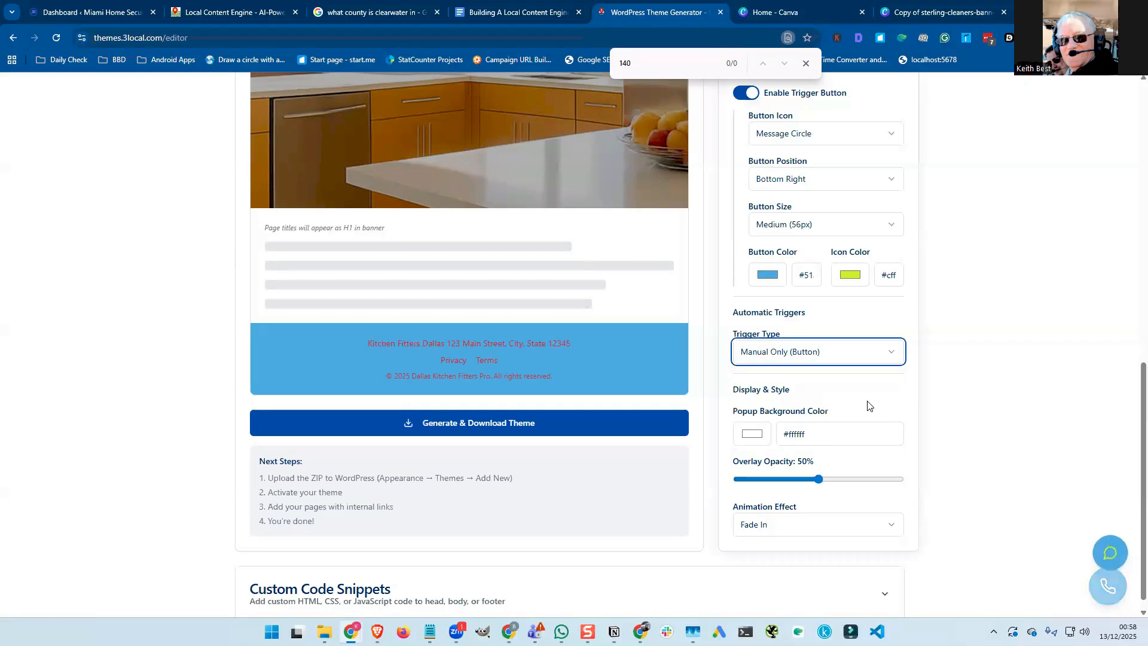
click(813, 354)
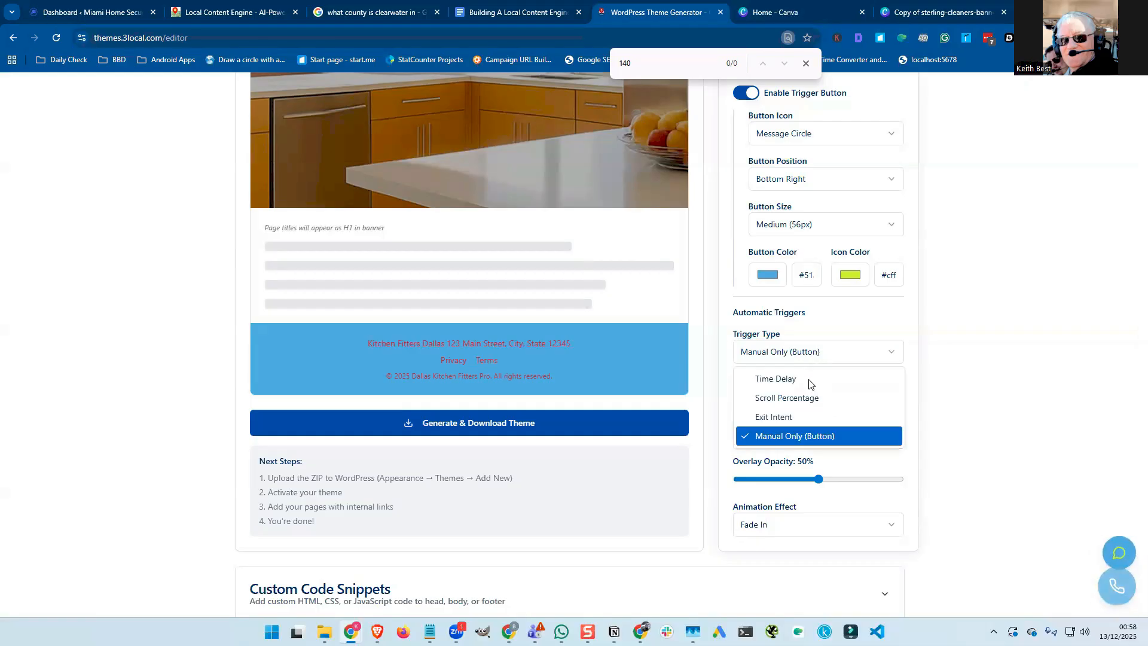
click(812, 383)
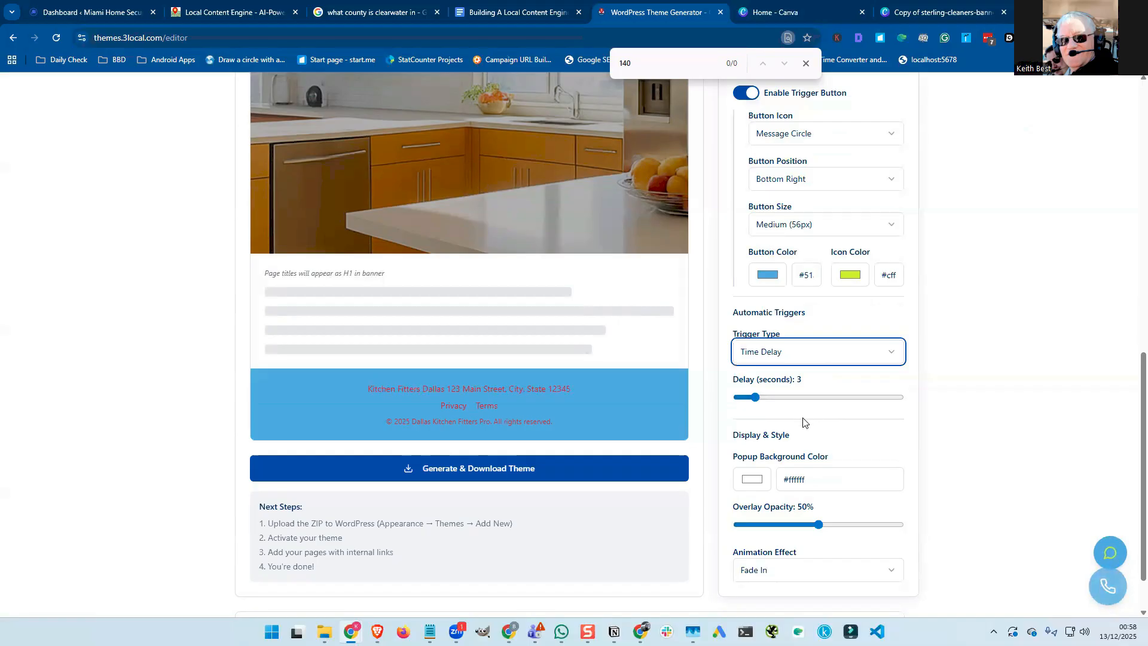
scroll(801, 417, down, 1)
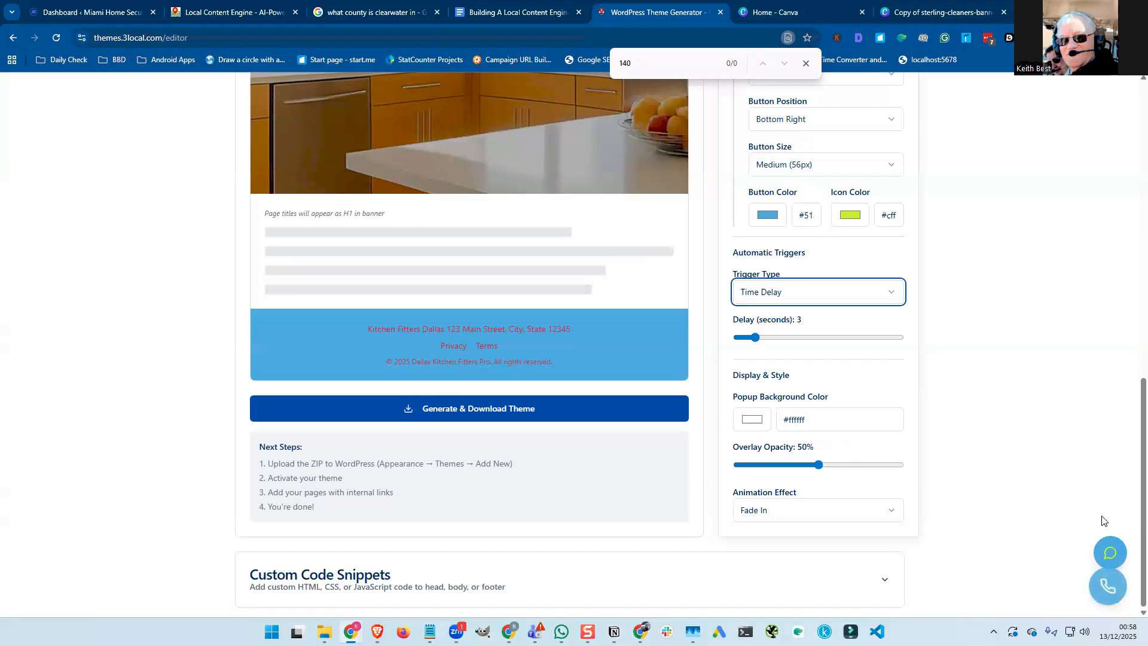
Preview the white pop-up from the floating chat button, close it, and preview again.
click(1110, 557)
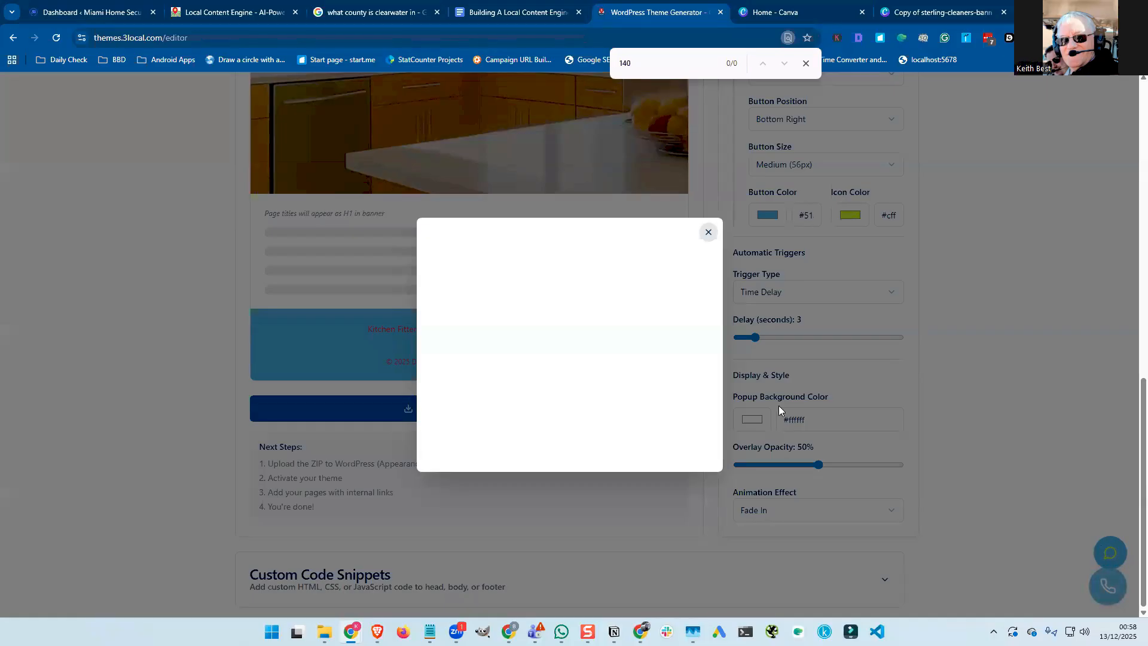
click(707, 235)
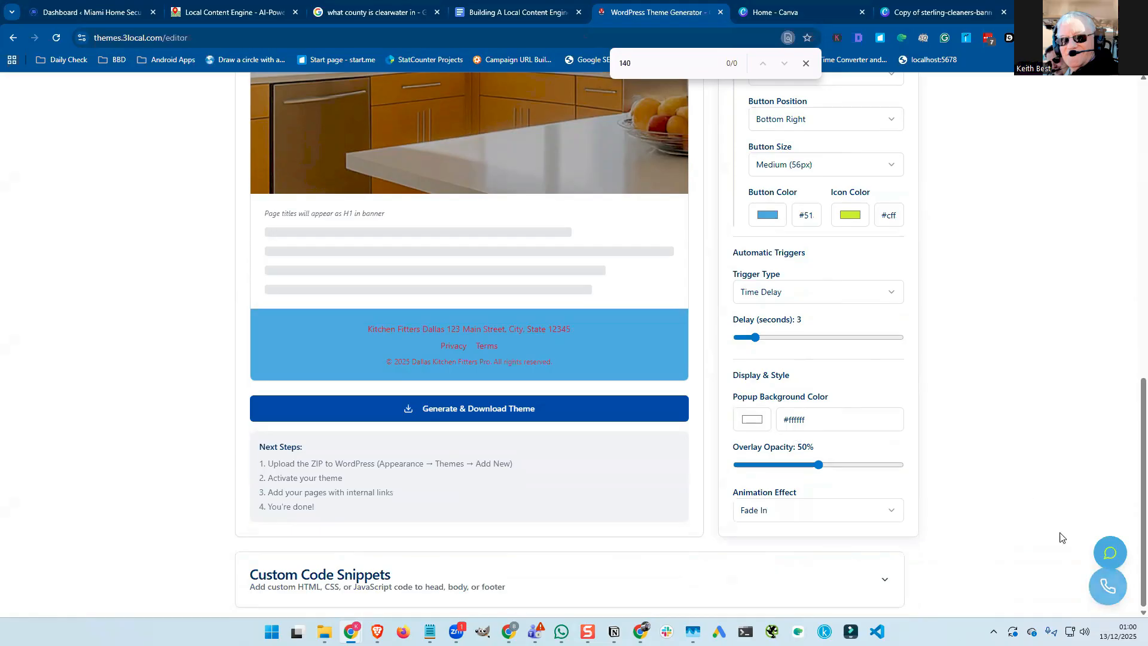
click(1110, 552)
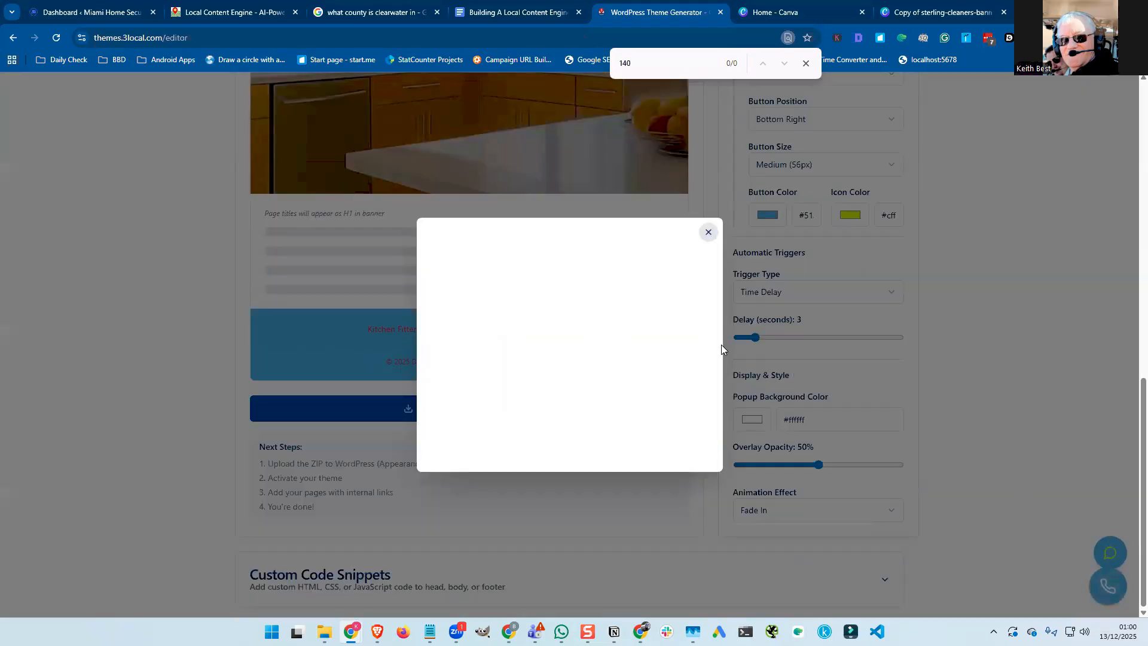
Set the pop-up background to red #e32626, preview it, and lower overlay opacity to 40%.
click(758, 420)
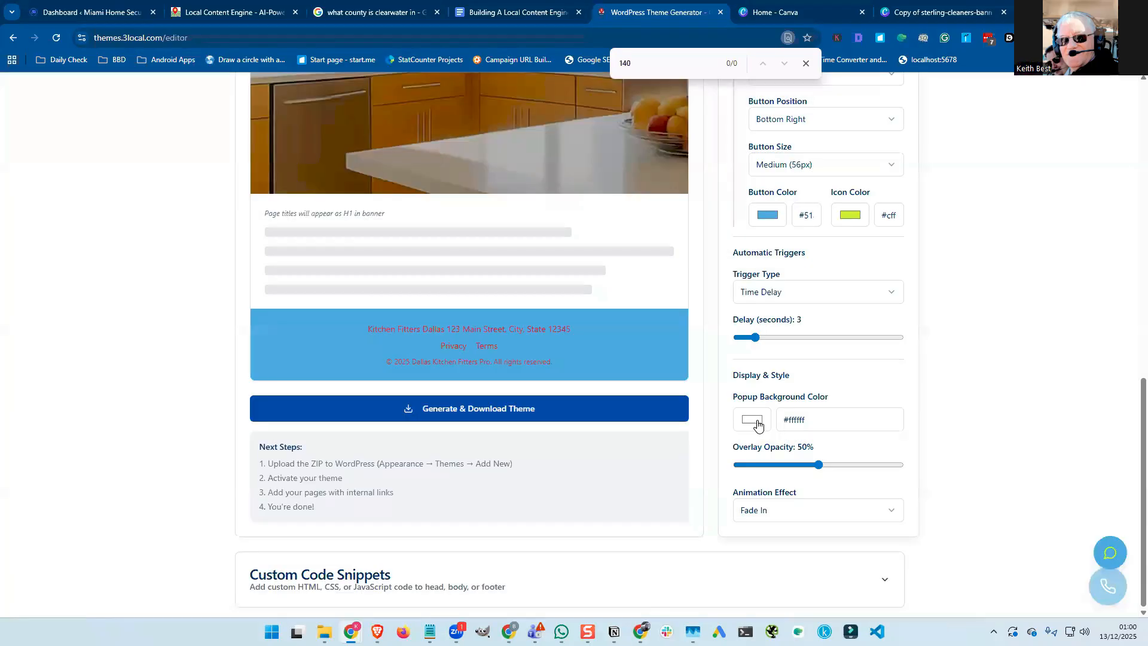
double_click(794, 422)
click(757, 420)
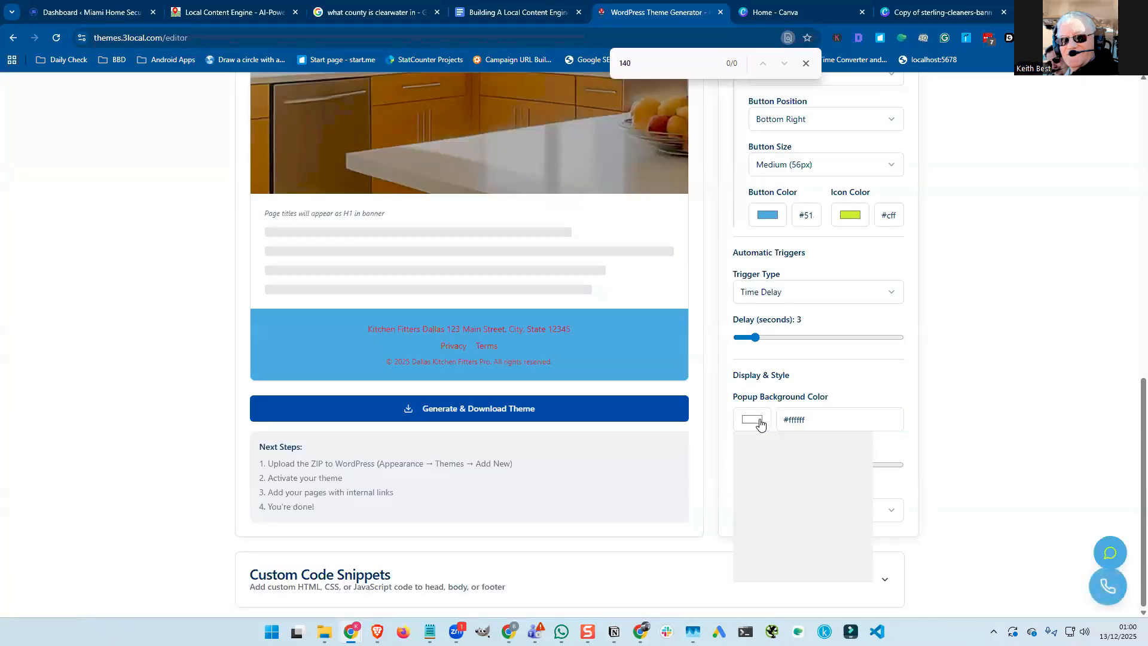
click(849, 442)
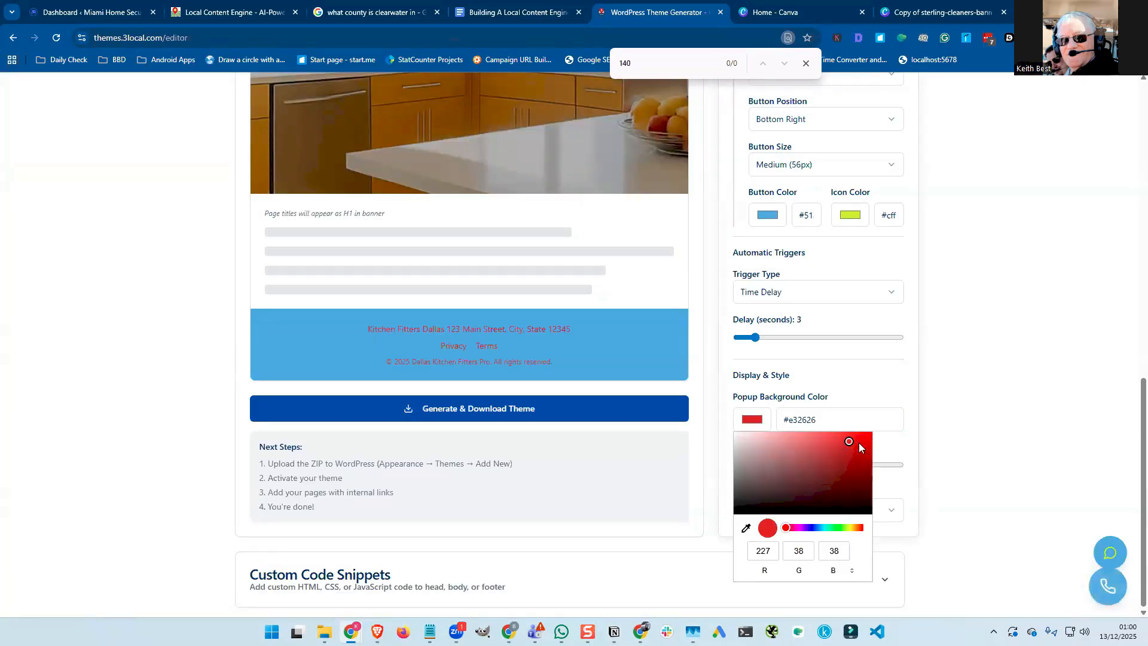
click(858, 390)
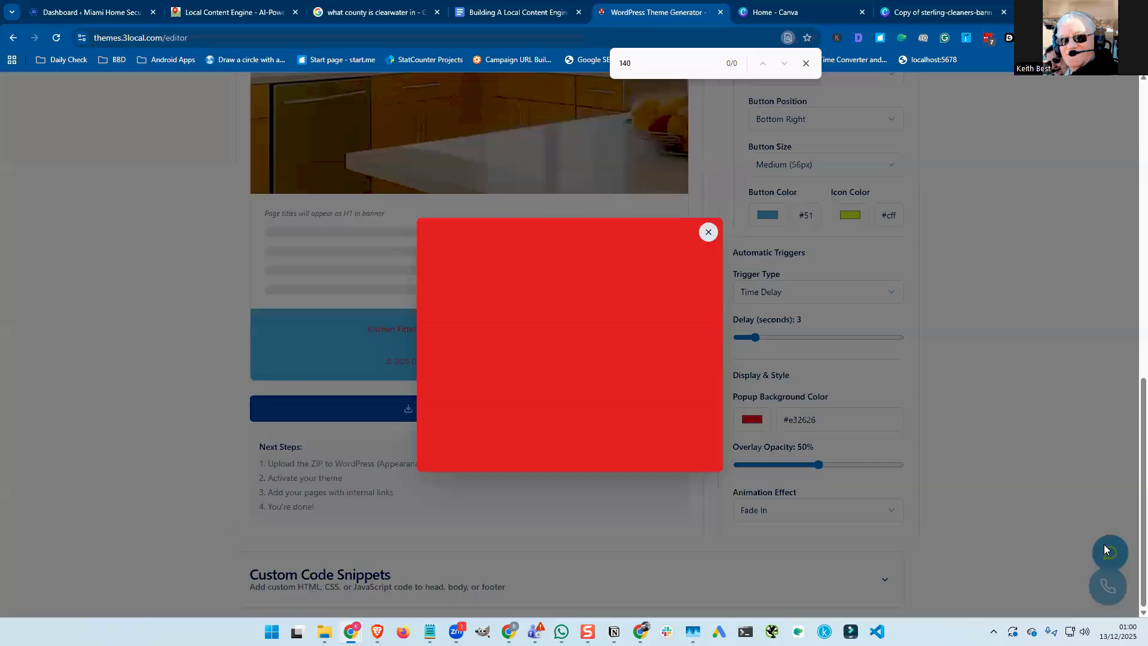
click(708, 232)
mouse_move(819, 465)
mouse_down()
mouse_move(772, 467)
mouse_move(845, 470)
mouse_move(776, 471)
mouse_move(807, 472)
mouse_up()
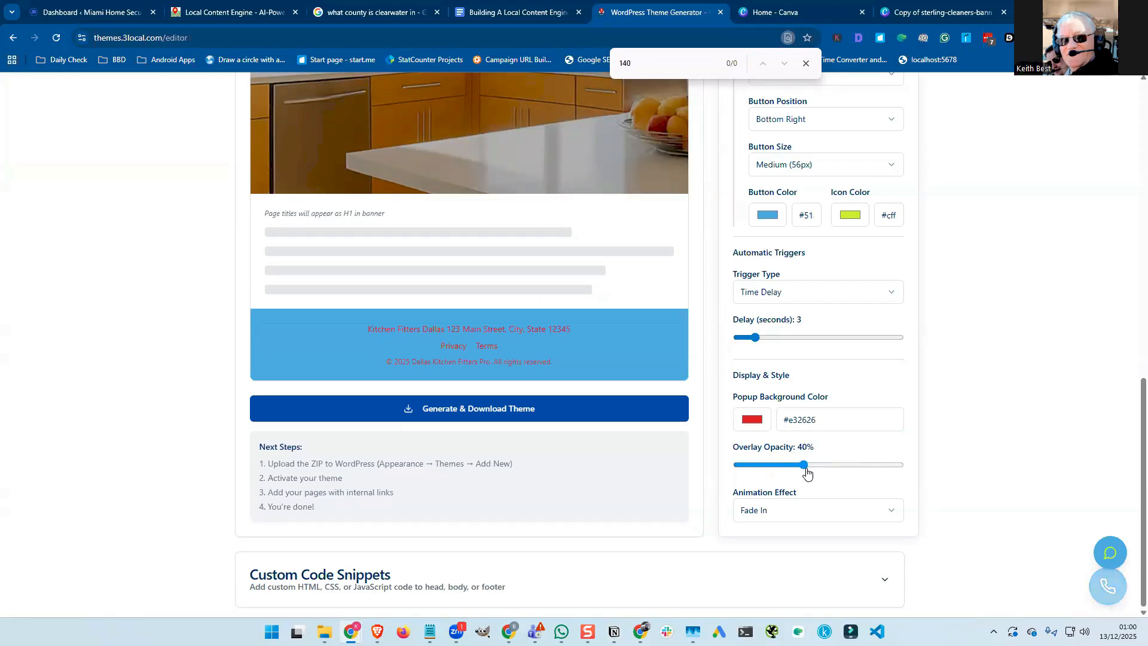
Set the pop-up Animation Effect to Slide Up after comparing it with Scale In.
click(838, 515)
click(841, 561)
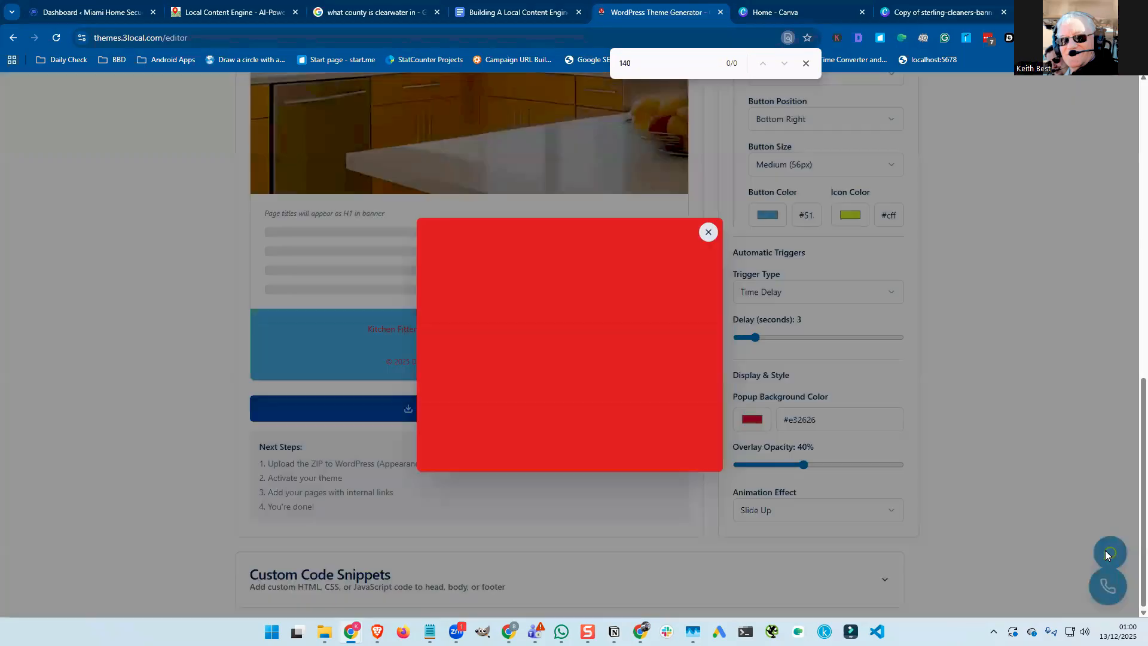
click(708, 232)
click(787, 515)
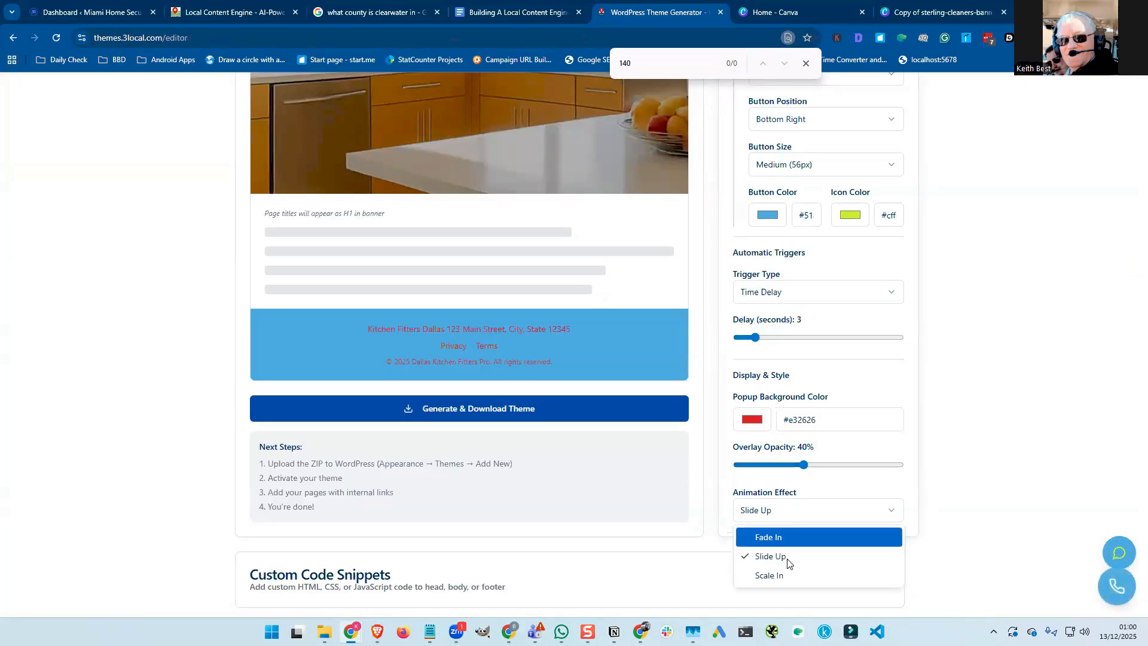
click(791, 578)
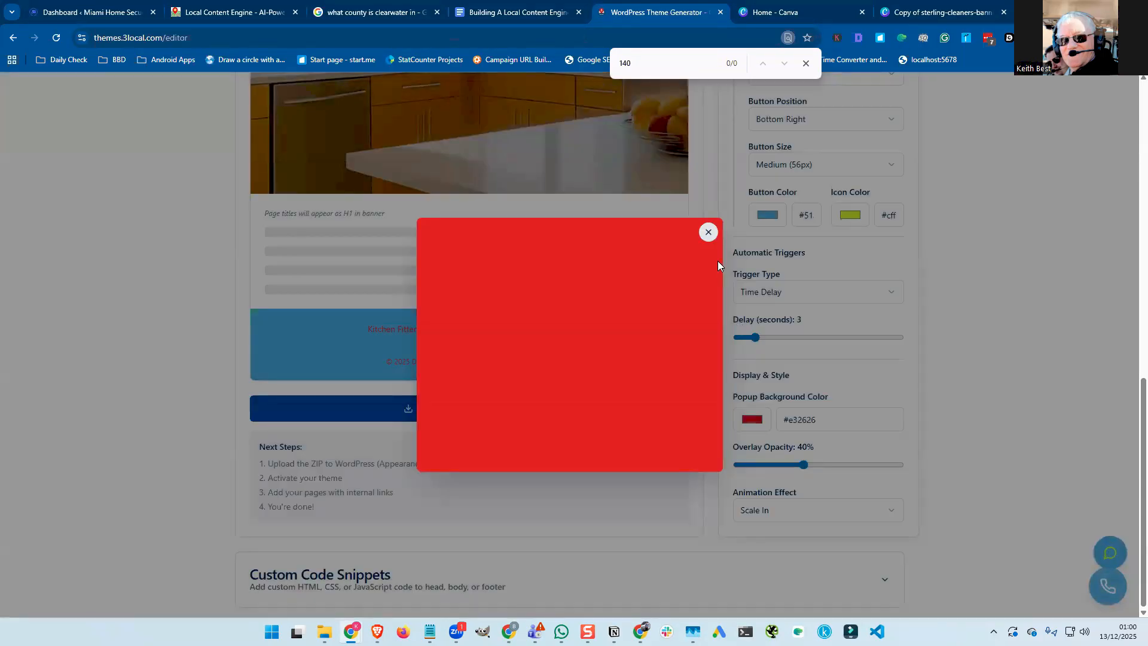
click(708, 233)
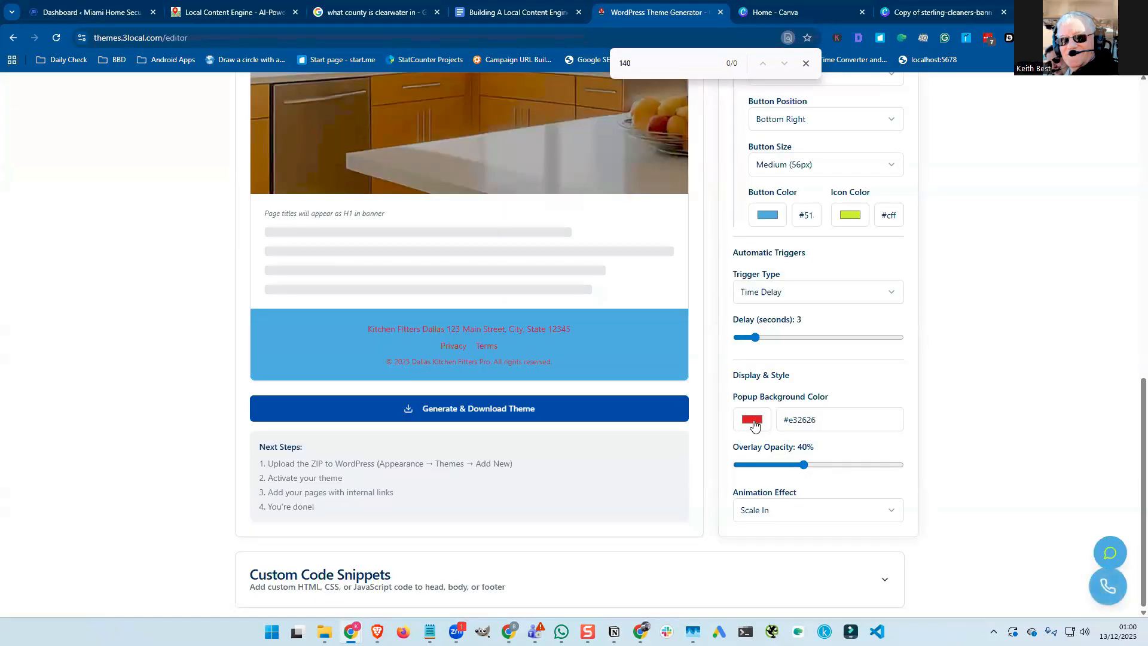
click(776, 514)
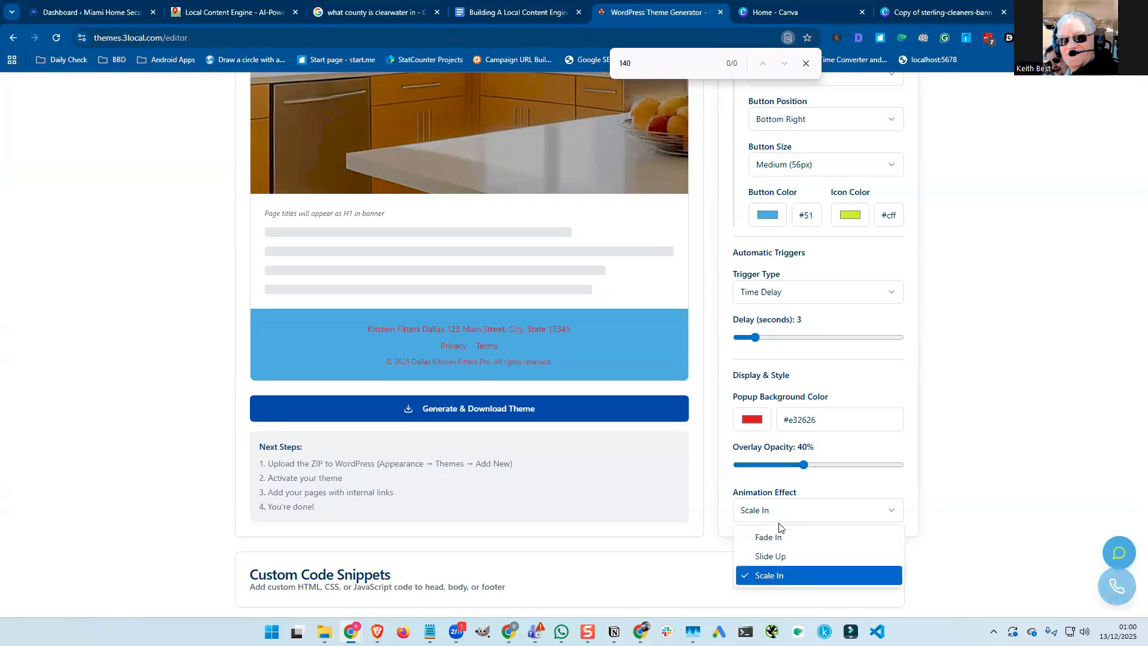
click(774, 555)
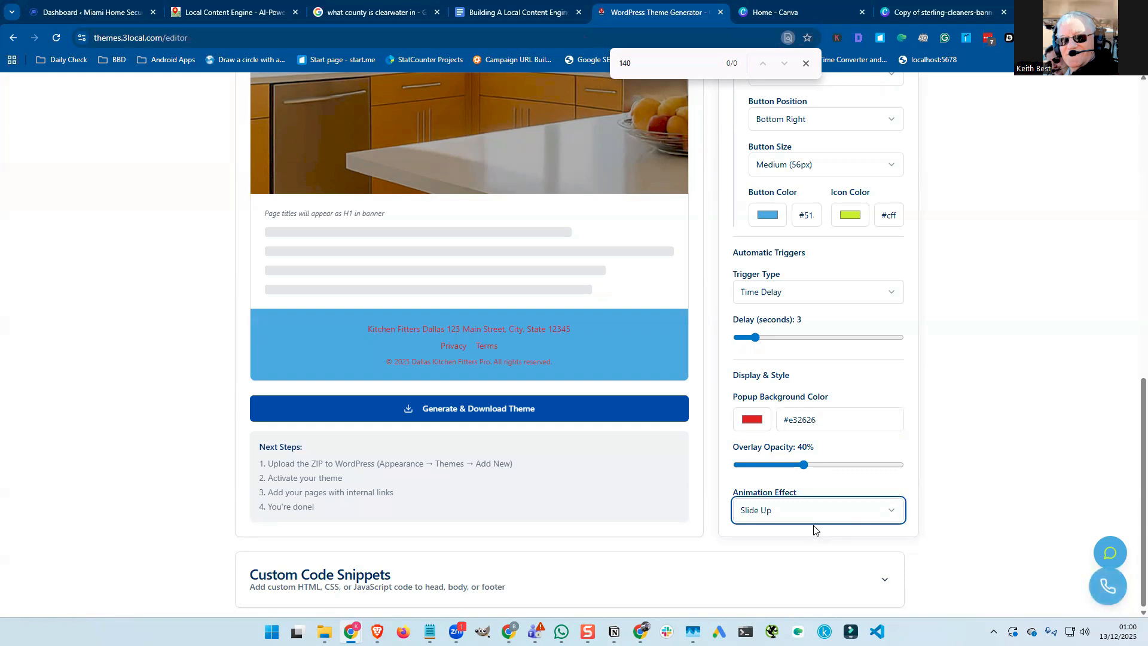
scroll(815, 530, up, 6)
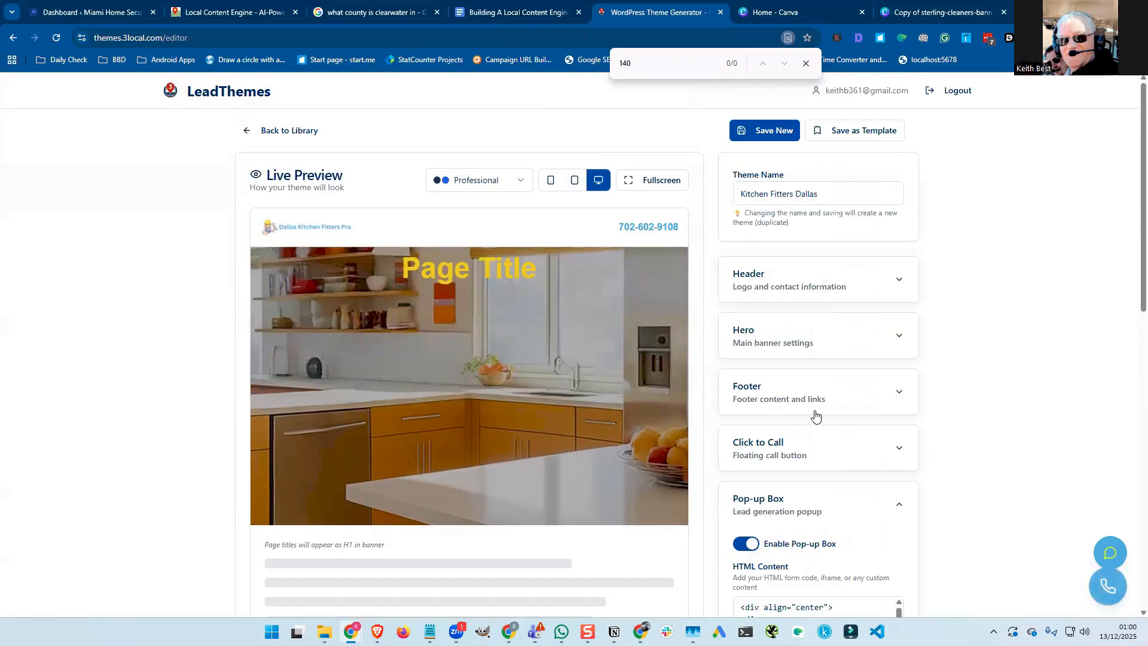
Save the theme with Save New, then store it with Save as Template.
click(758, 132)
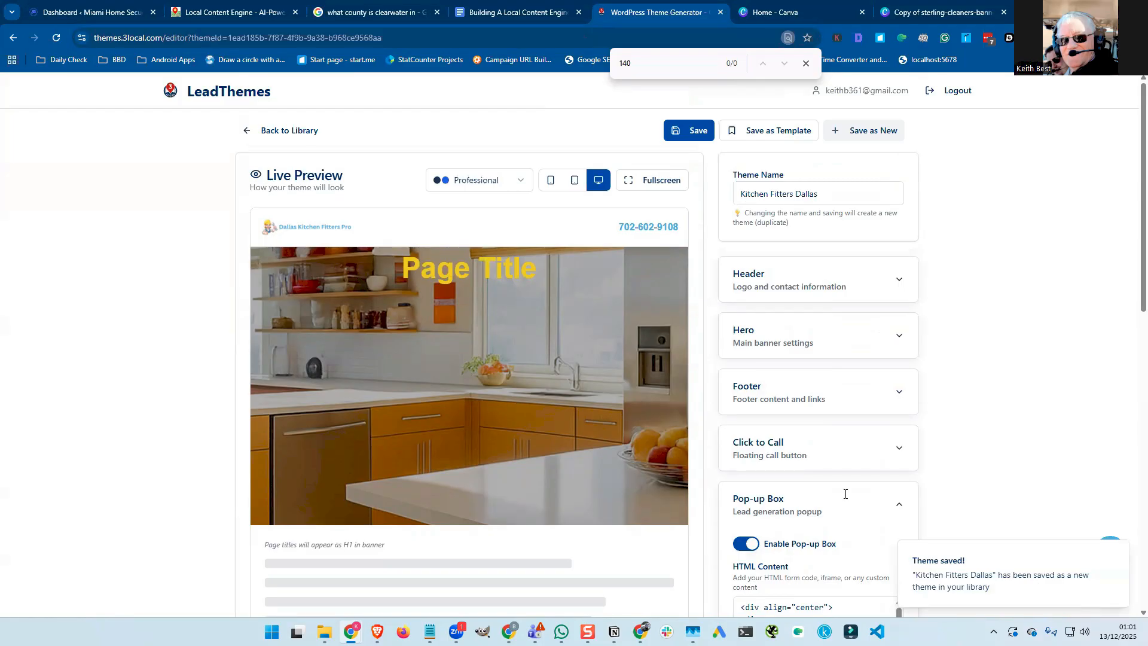
scroll(846, 499, down, 5)
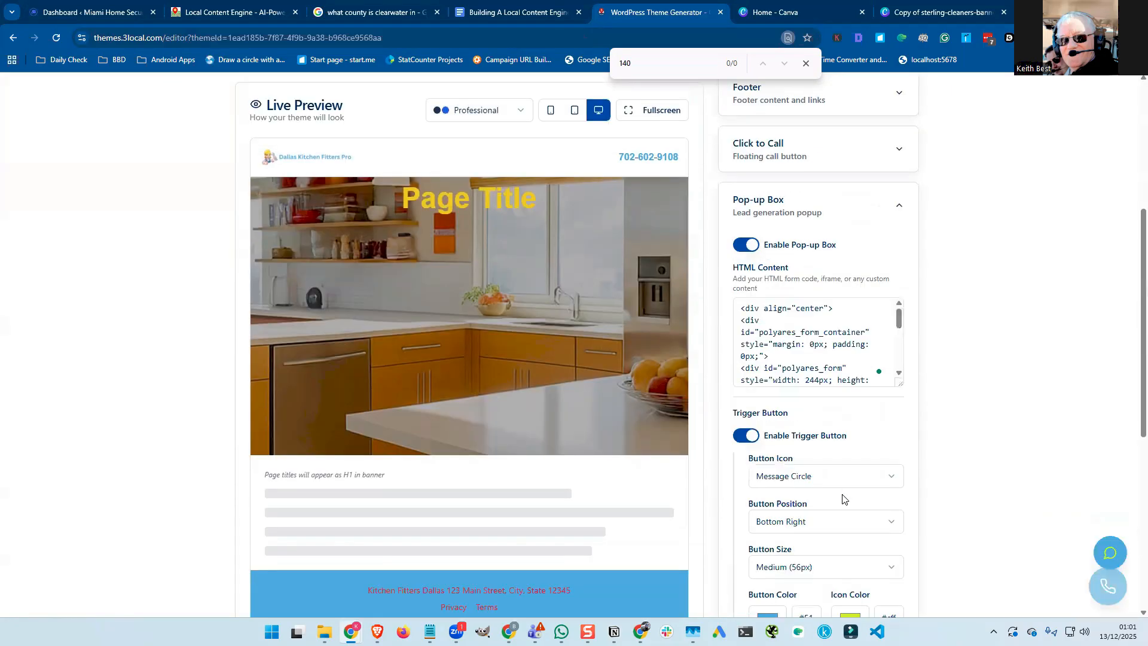
scroll(844, 498, up, 5)
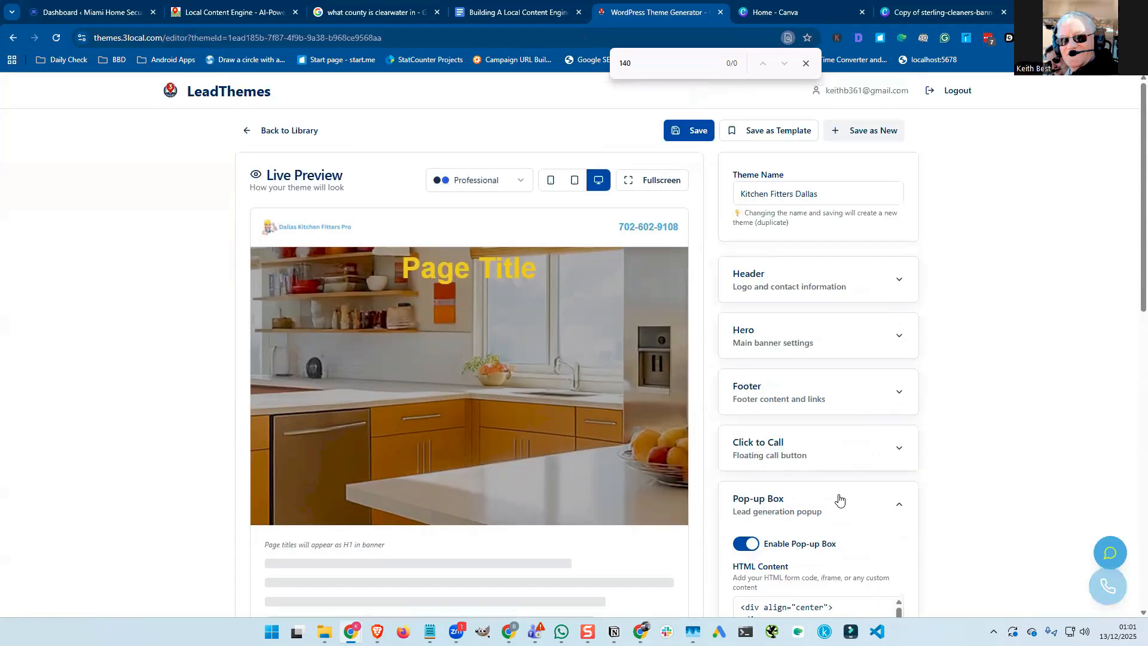
scroll(837, 500, down, 5)
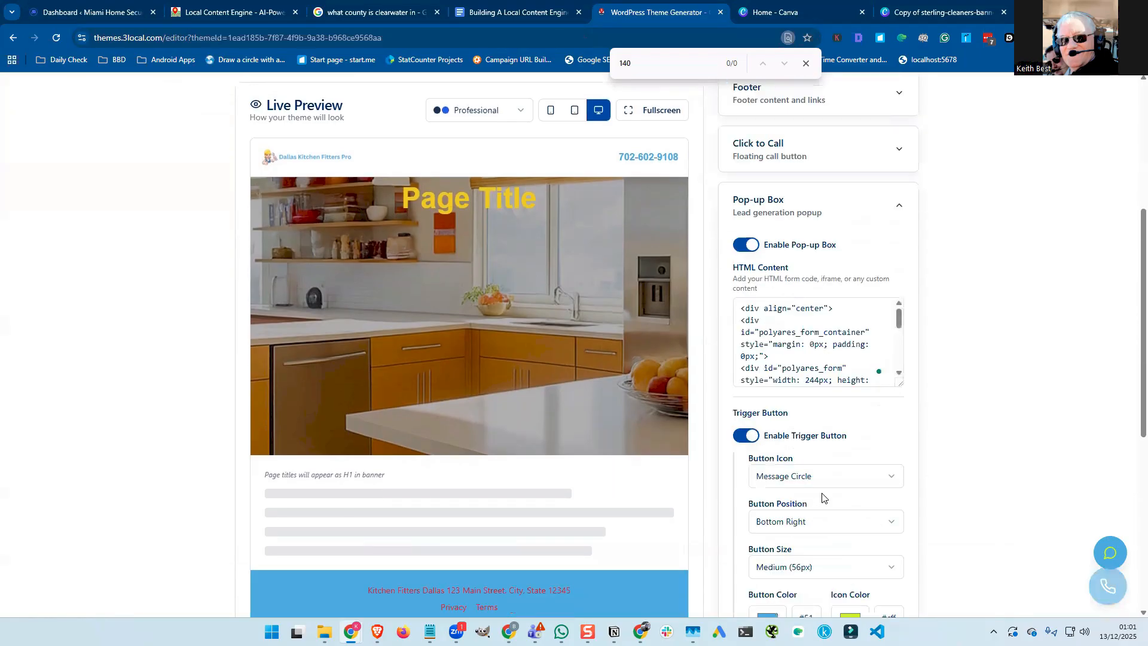
scroll(822, 498, up, 5)
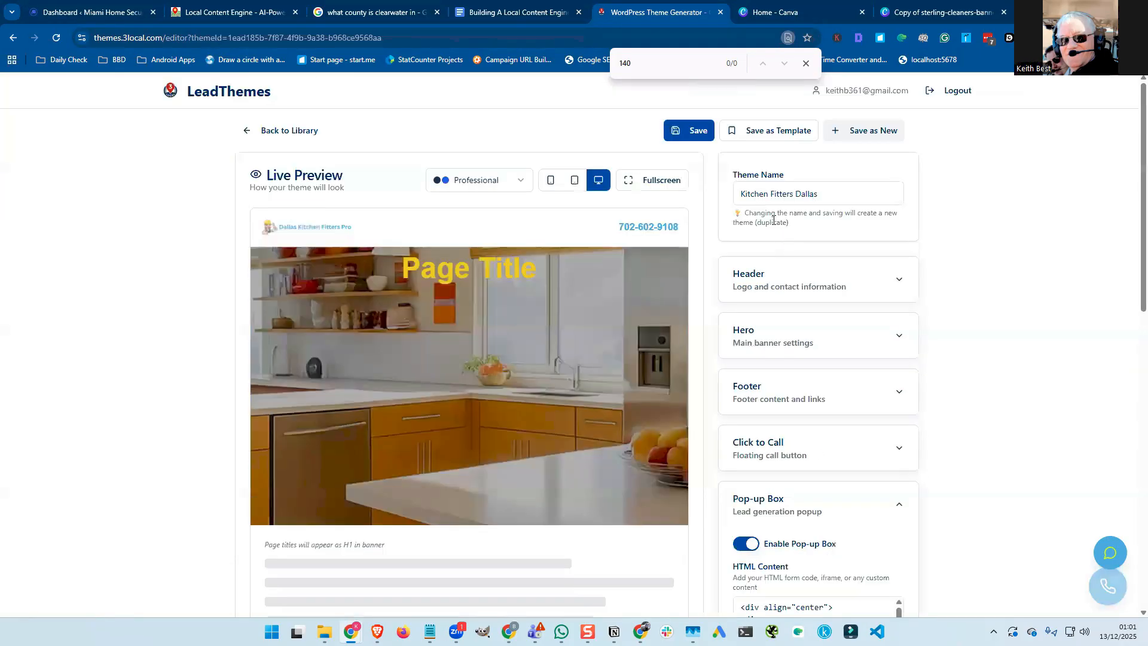
click(764, 137)
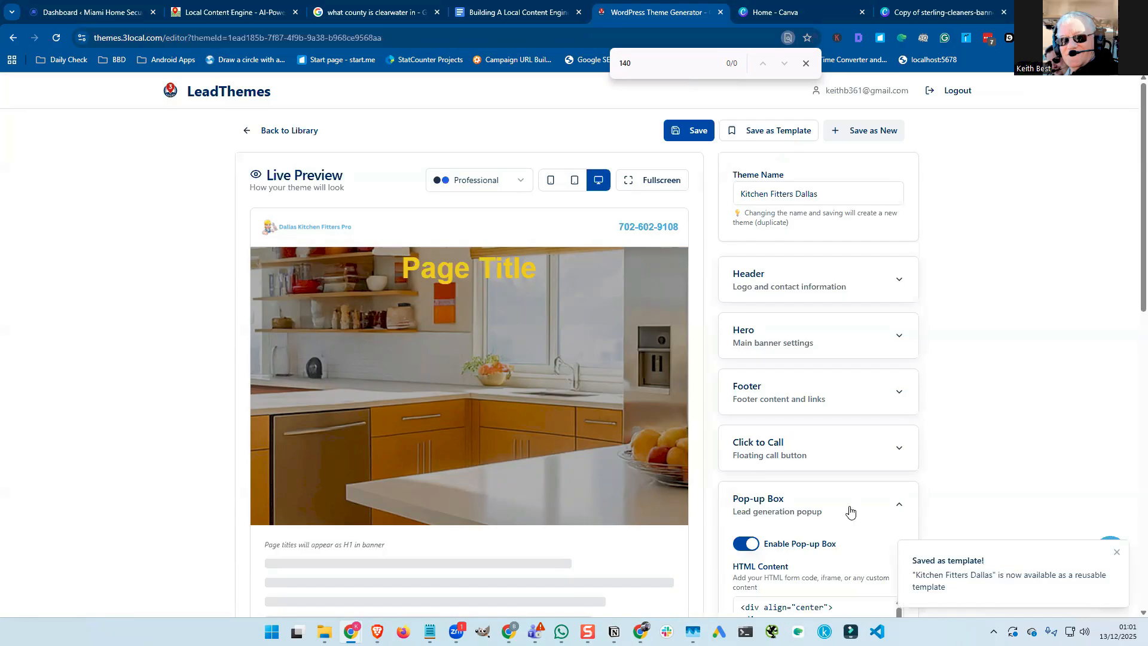
scroll(711, 462, down, 1)
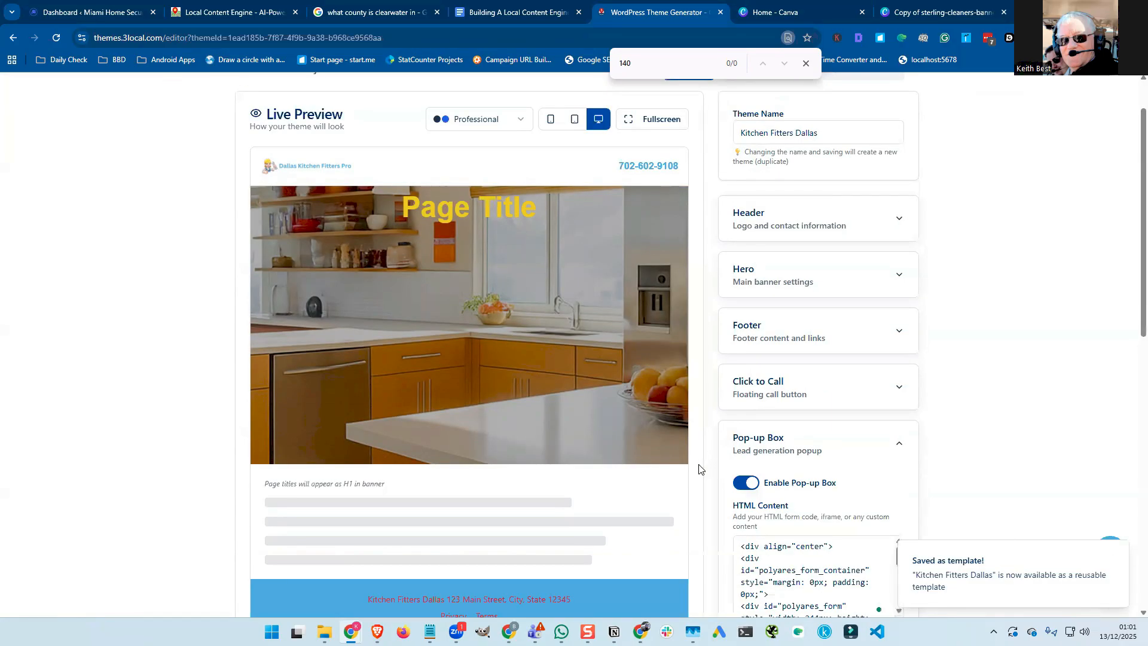
scroll(701, 470, down, 5)
scroll(698, 474, down, 4)
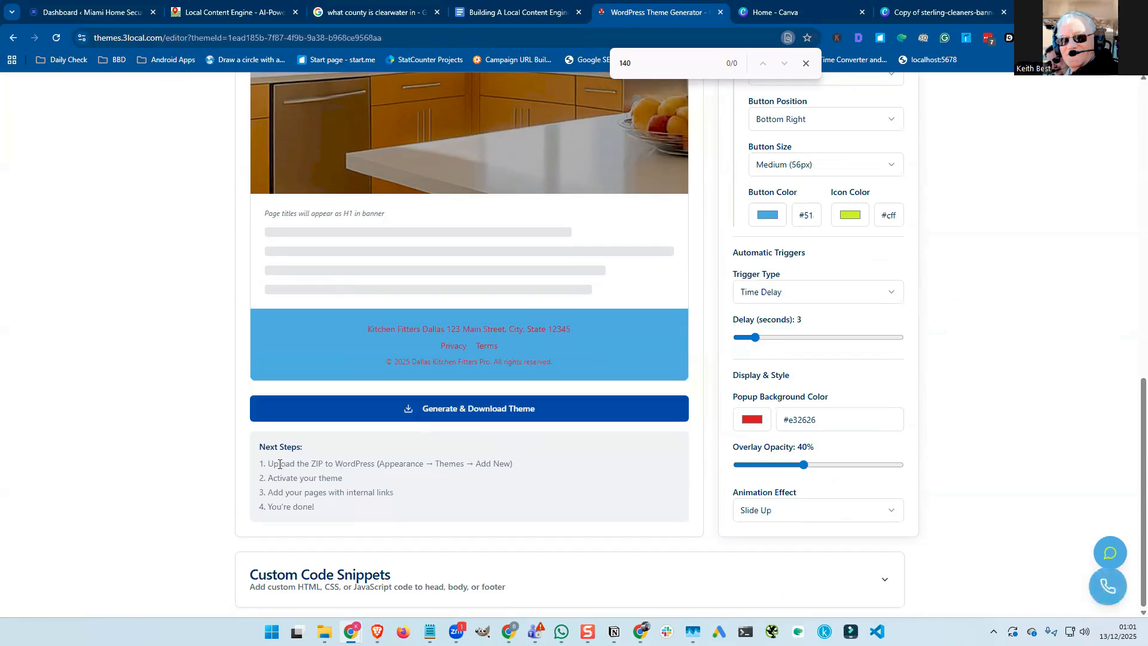
drag(268, 464, 521, 465)
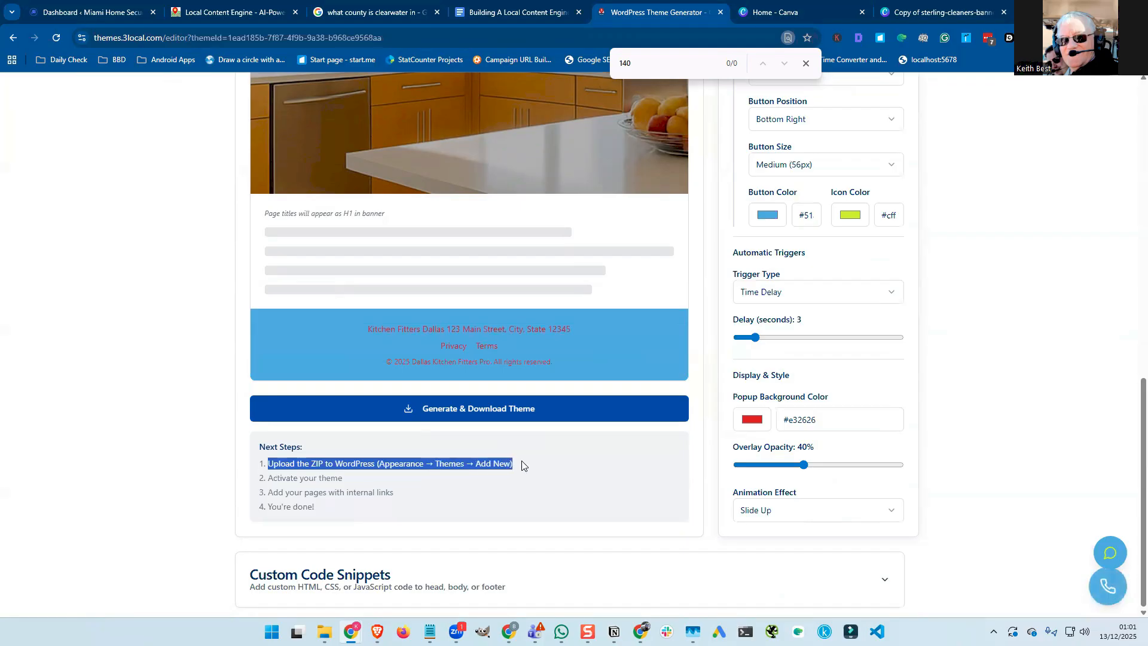
triple_click(303, 476)
drag(304, 476, 390, 491)
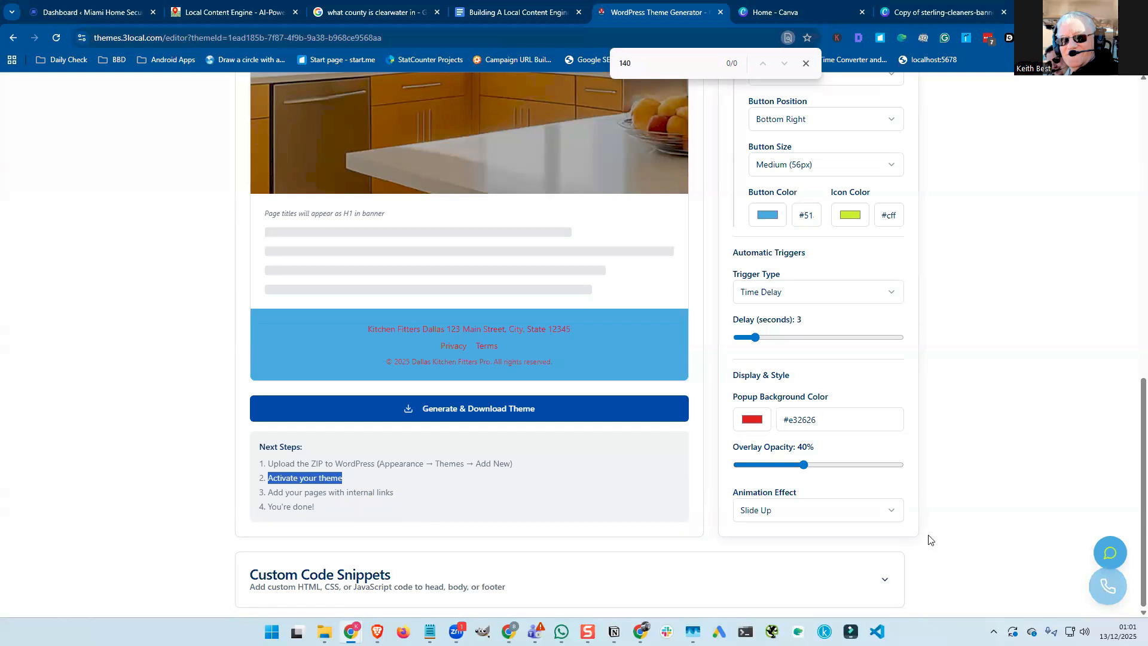
scroll(928, 538, down, 5)
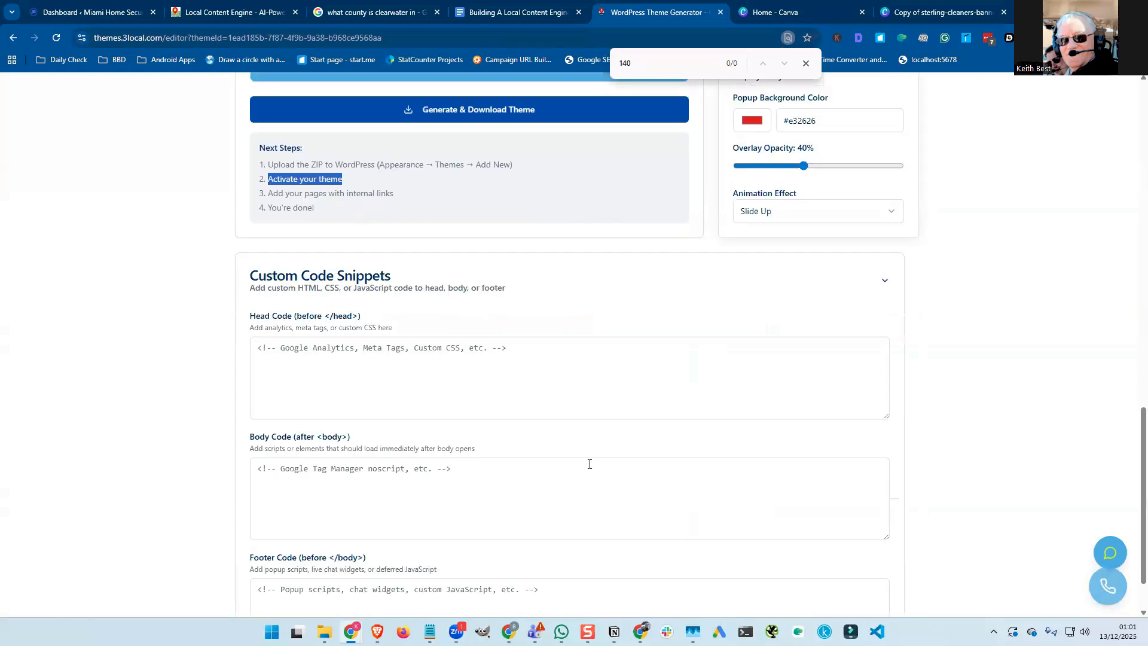
click(363, 355)
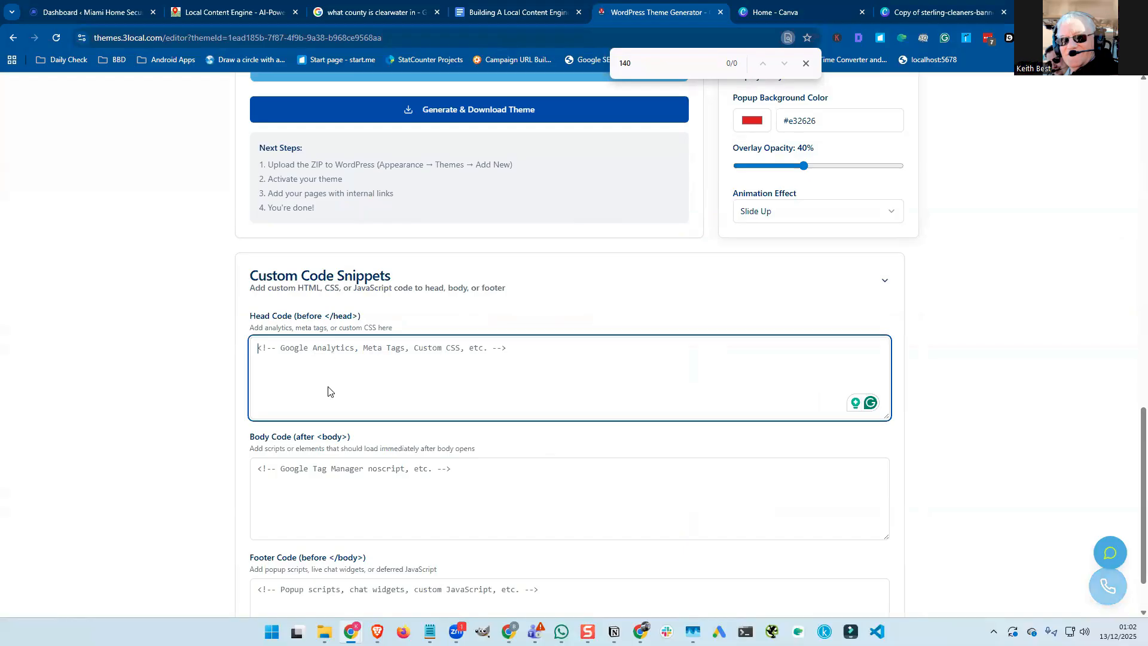
scroll(332, 395, down, 1)
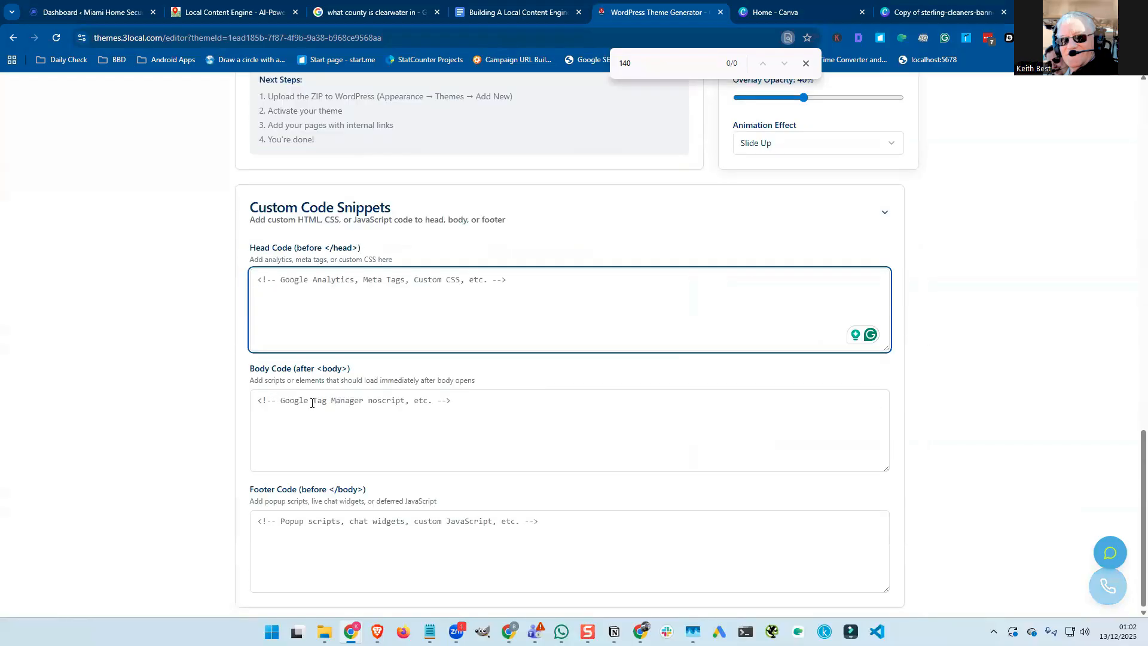
click(313, 403)
click(300, 523)
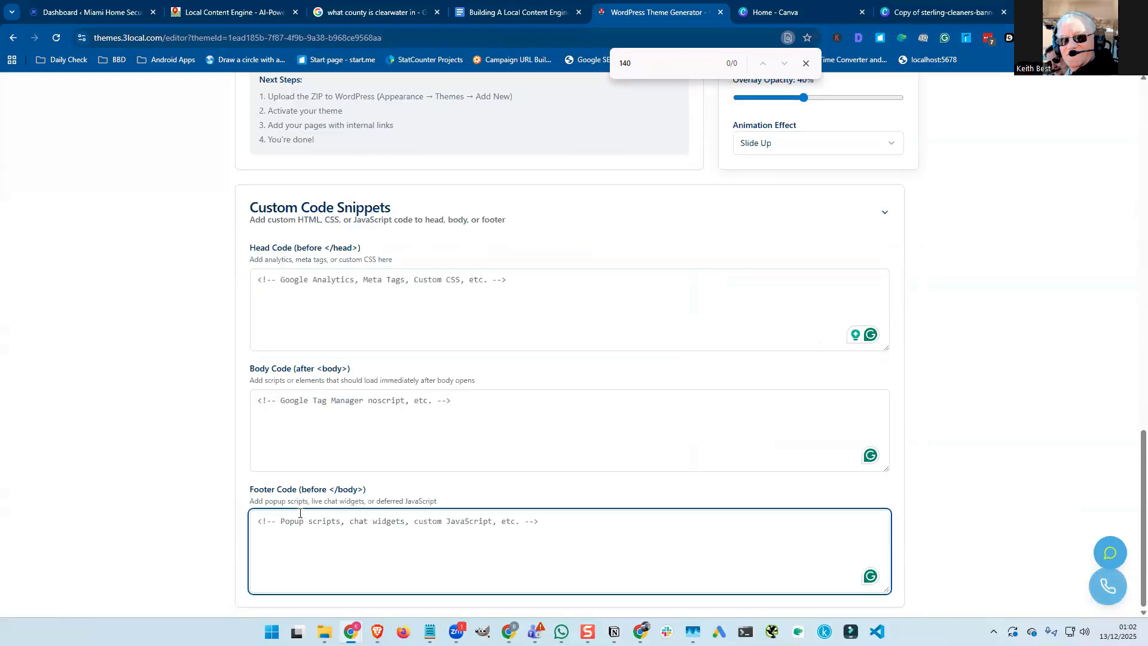
scroll(302, 511, up, 4)
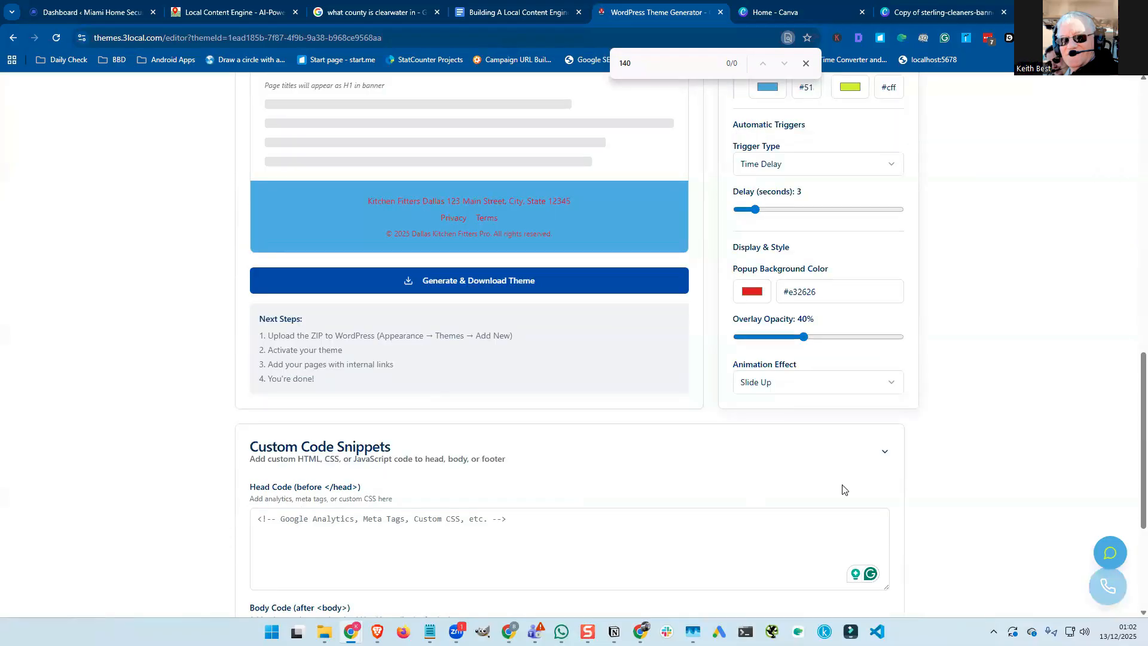
Generate the Kitchen Fitters Dallas theme and save kitchen-fitters-dallas-theme.zip into Downloads.
click(883, 454)
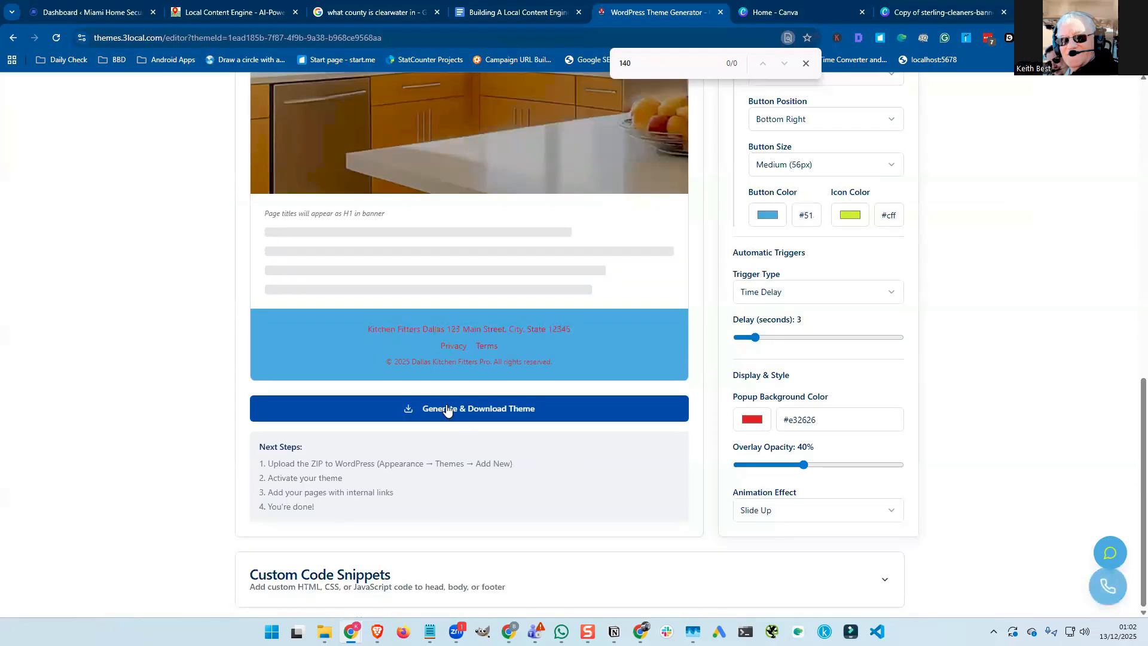
click(443, 410)
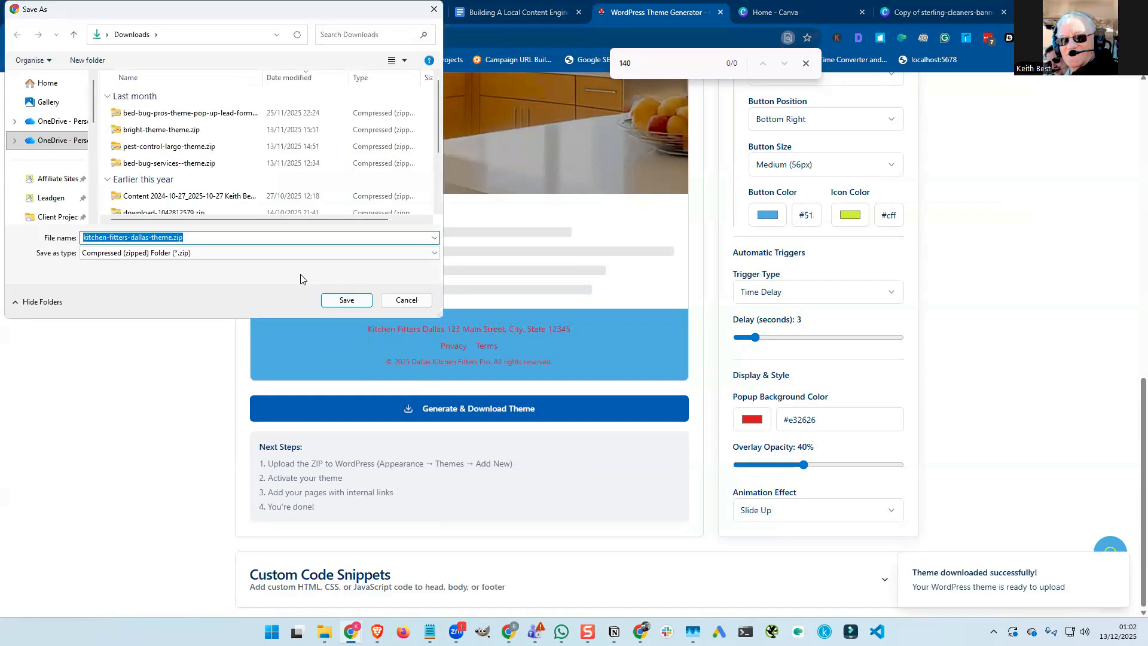
click(347, 300)
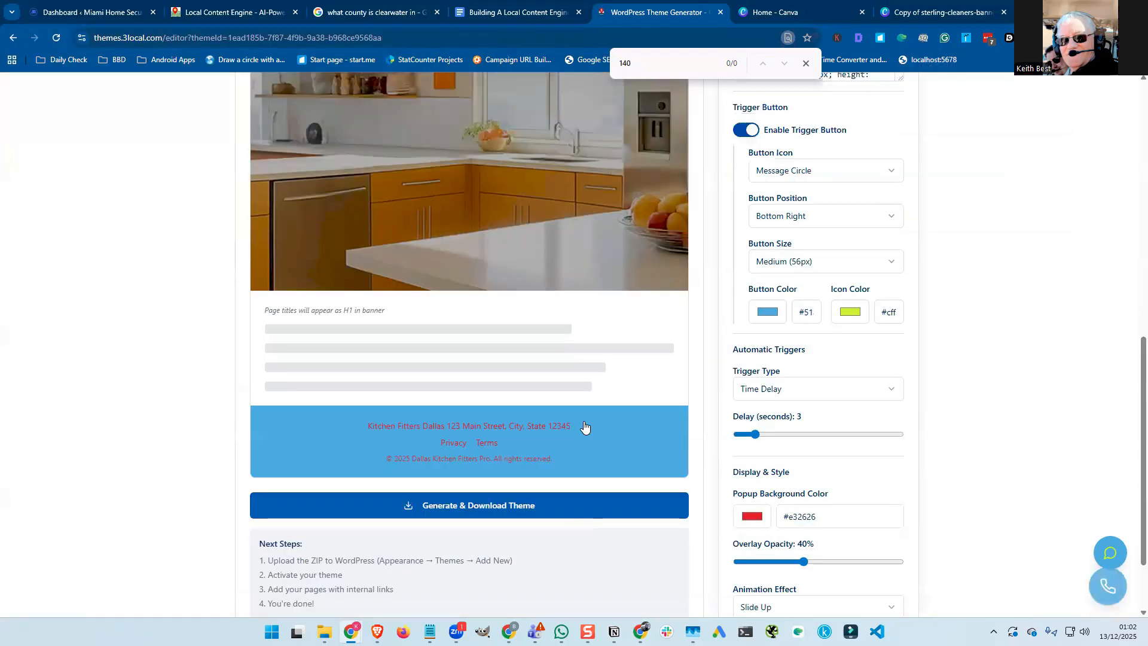
scroll(584, 426, up, 1)
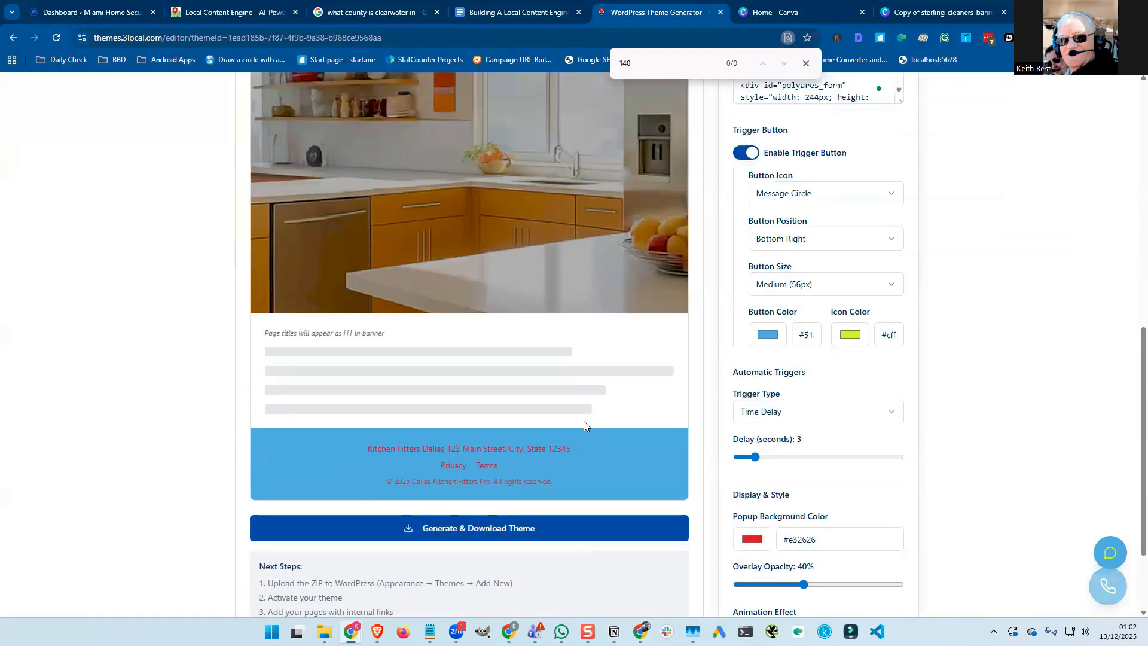
scroll(584, 426, down, 2)
scroll(585, 425, down, 1)
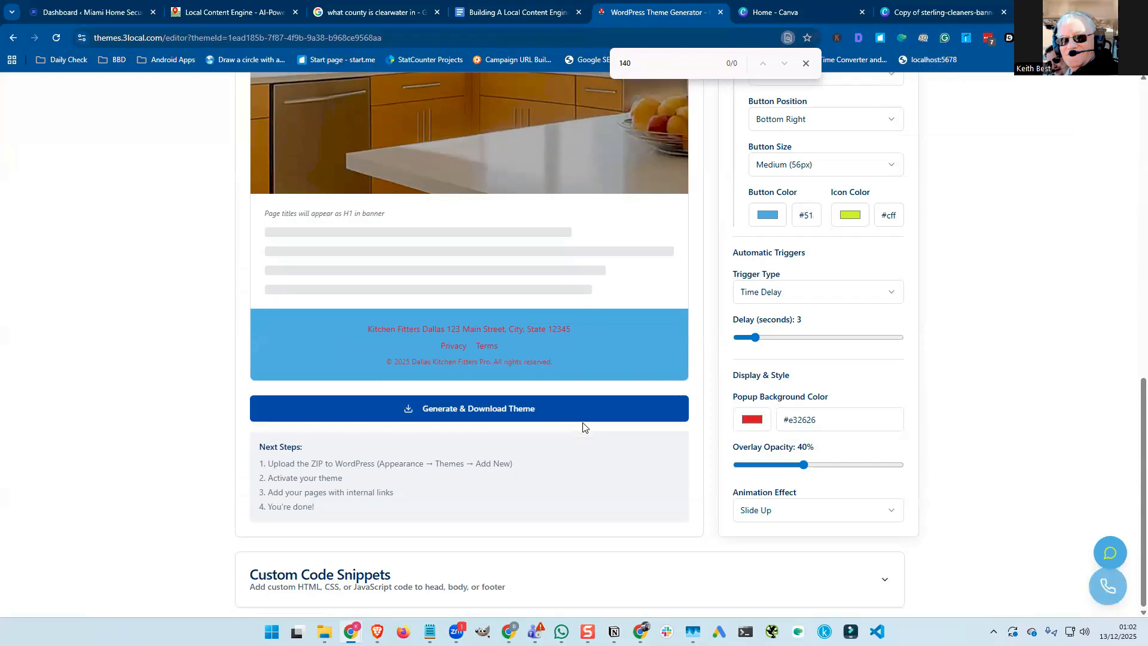
scroll(583, 426, up, 5)
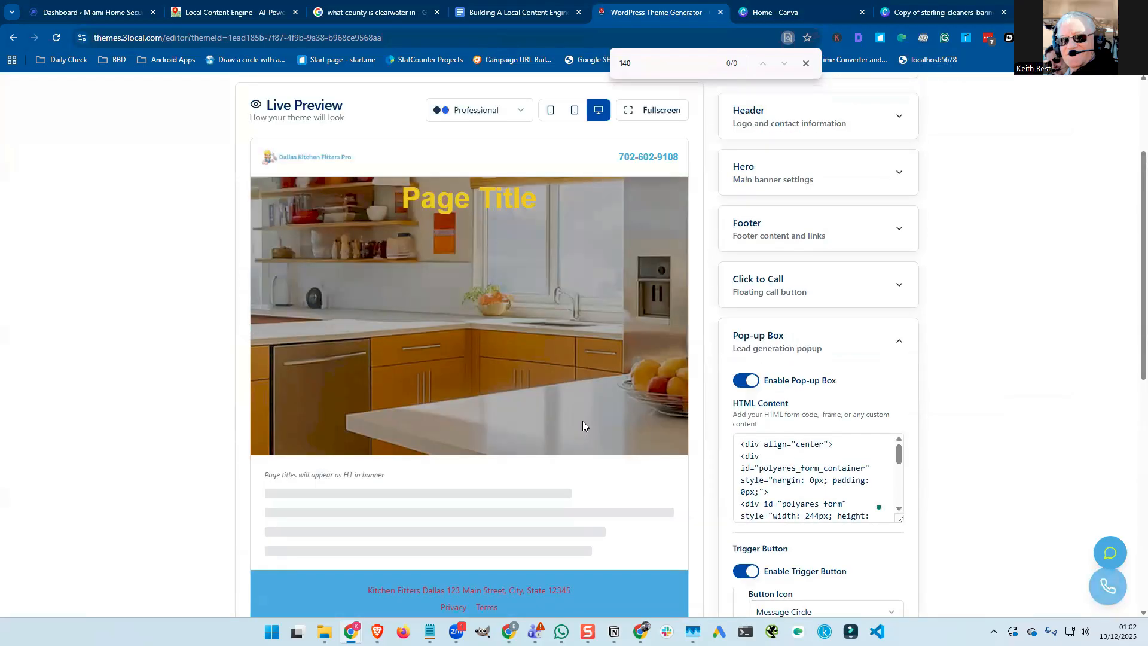
scroll(647, 366, up, 2)
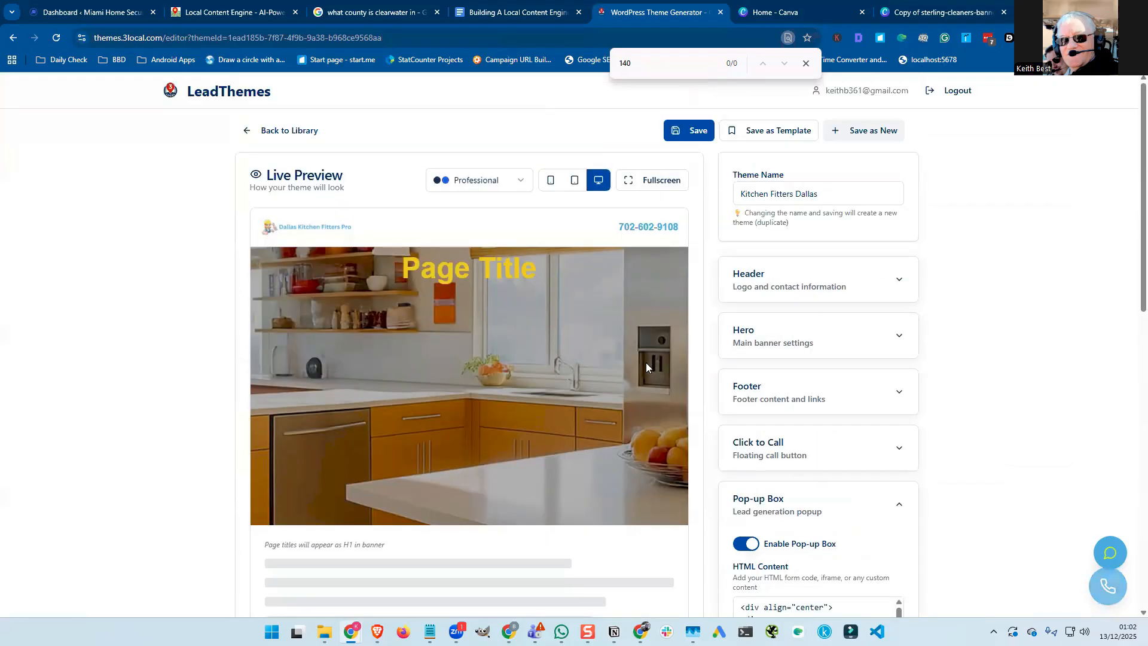